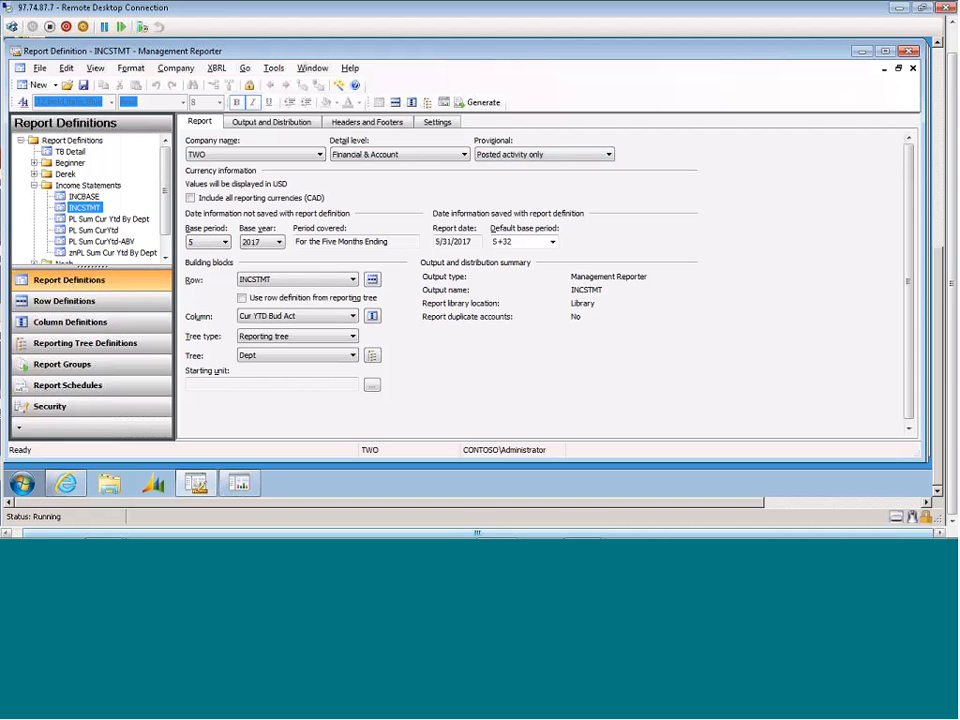
Step: Browse the lists of report, row, column and reporting tree definitions
{"action": "left_click", "coordinate": [71, 141]}
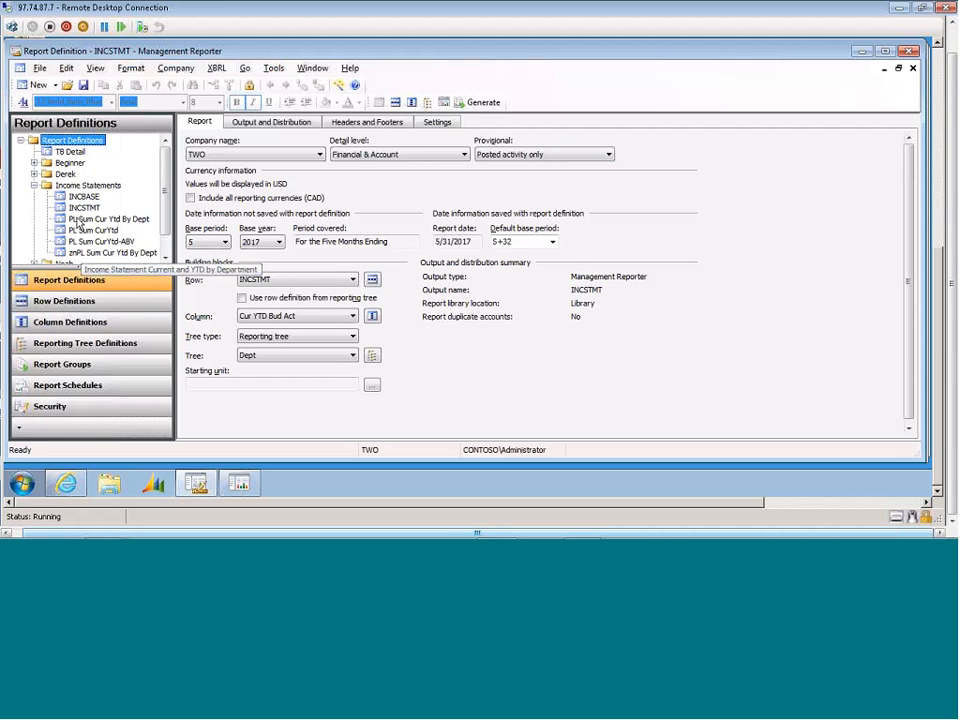
{"action": "left_click", "coordinate": [69, 301]}
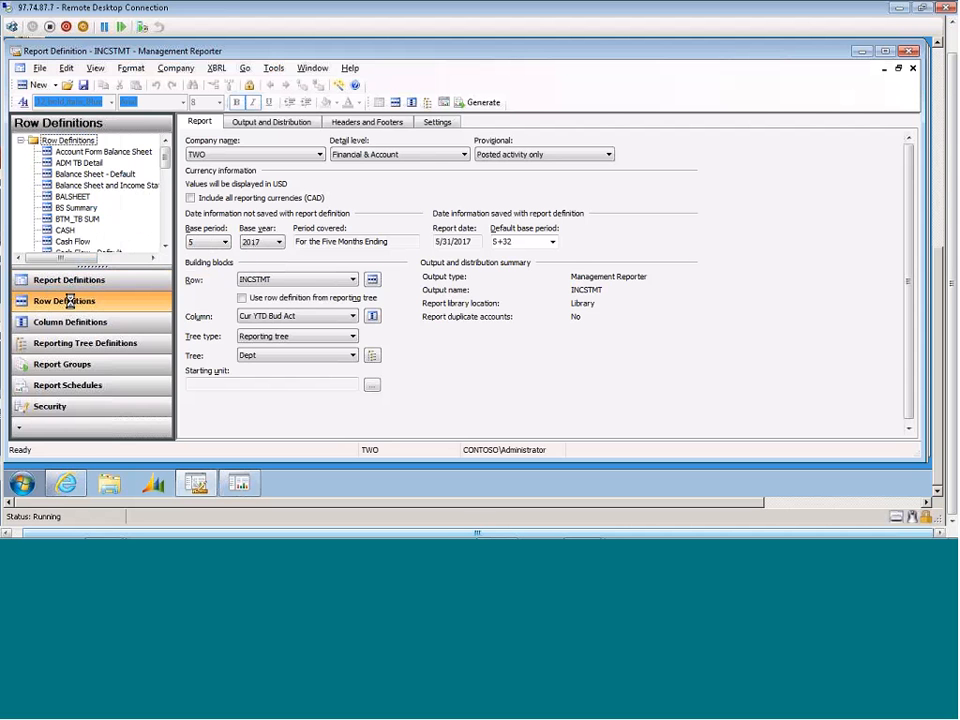
{"action": "left_click", "coordinate": [84, 142]}
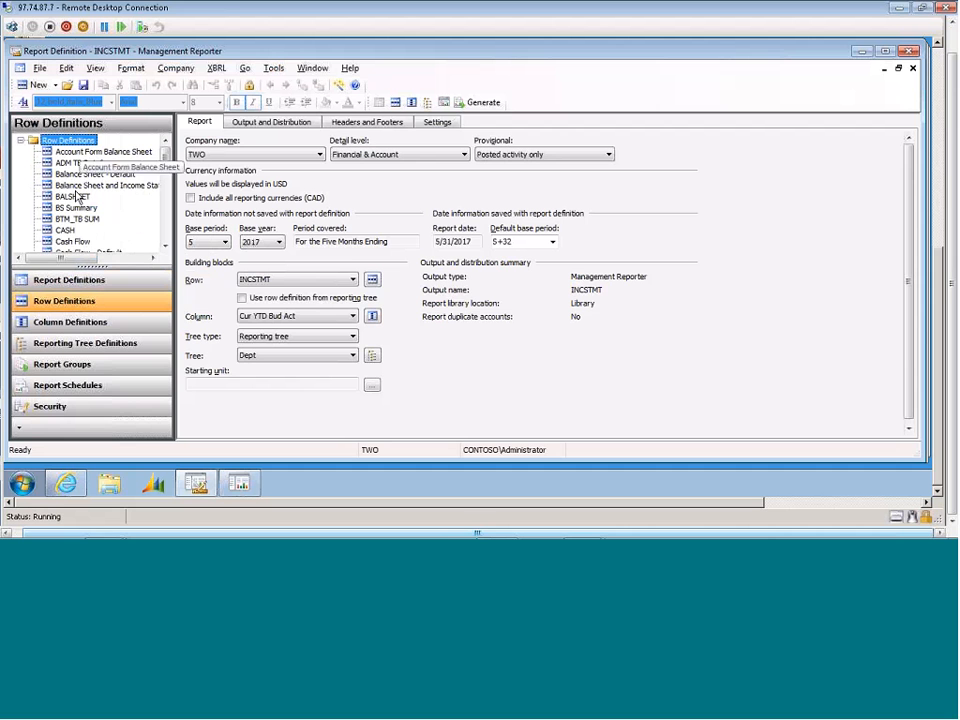
{"action": "left_click", "coordinate": [80, 320]}
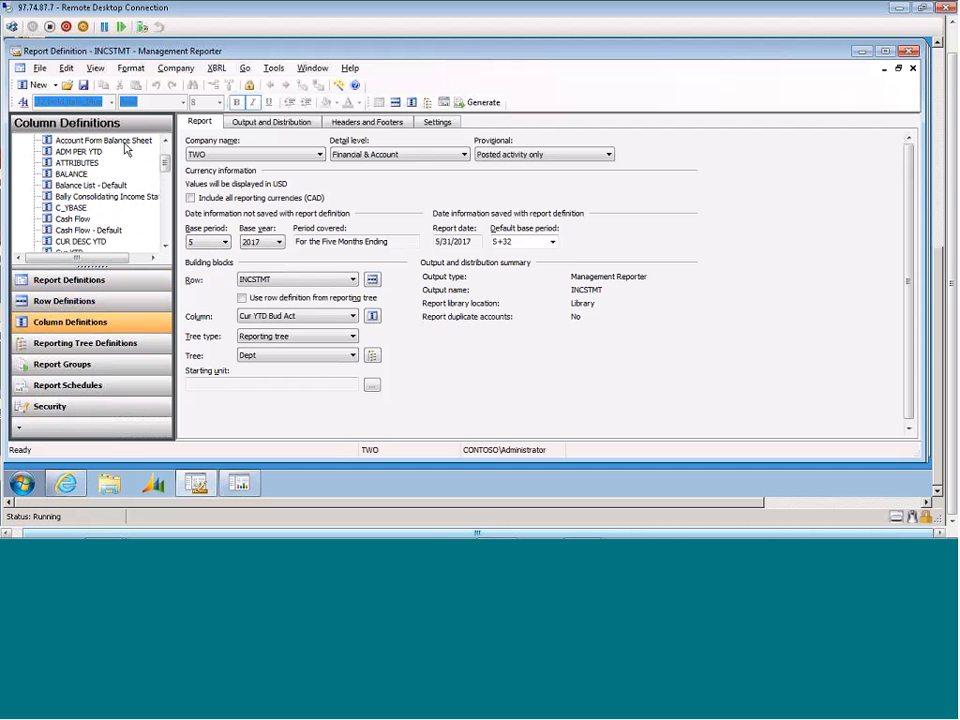
{"action": "left_click_drag", "start_coordinate": [167, 163], "coordinate": [168, 155]}
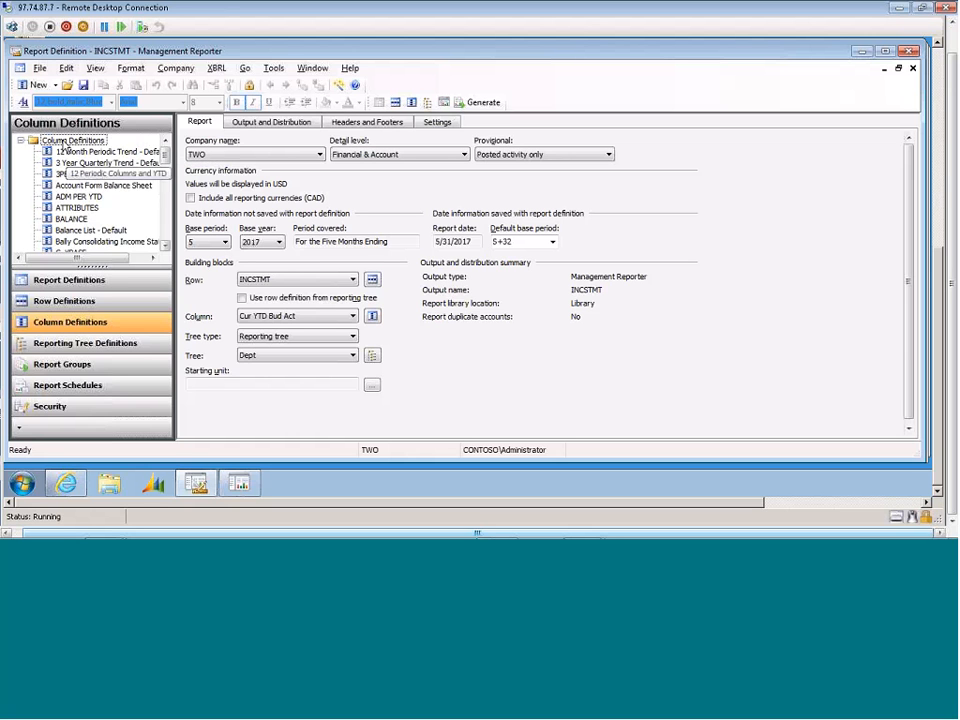
{"action": "left_click", "coordinate": [64, 142]}
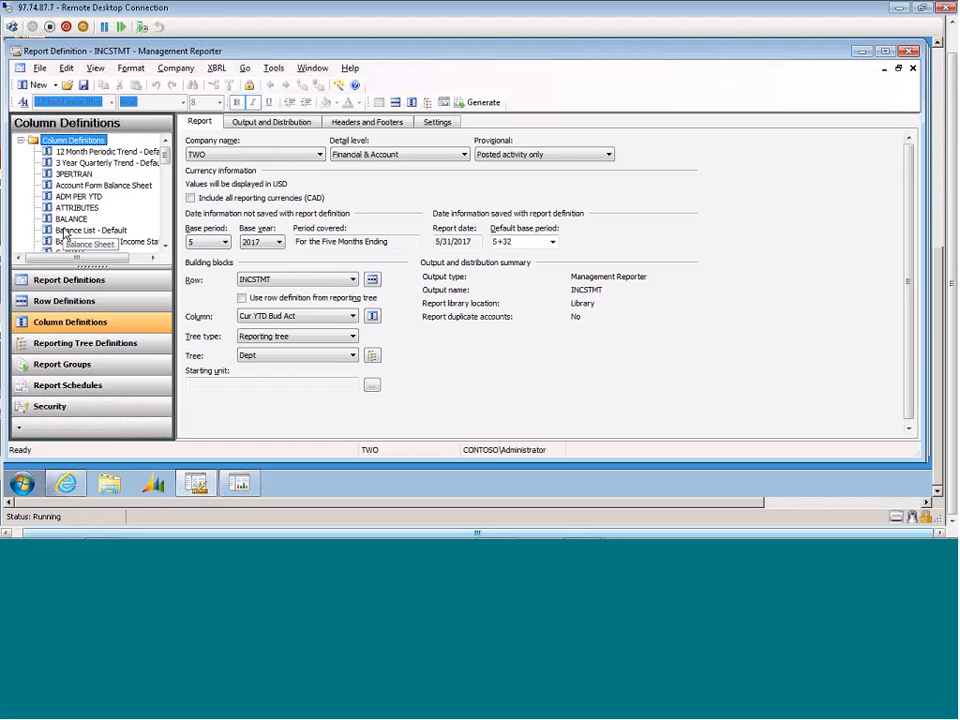
{"action": "left_click", "coordinate": [69, 346]}
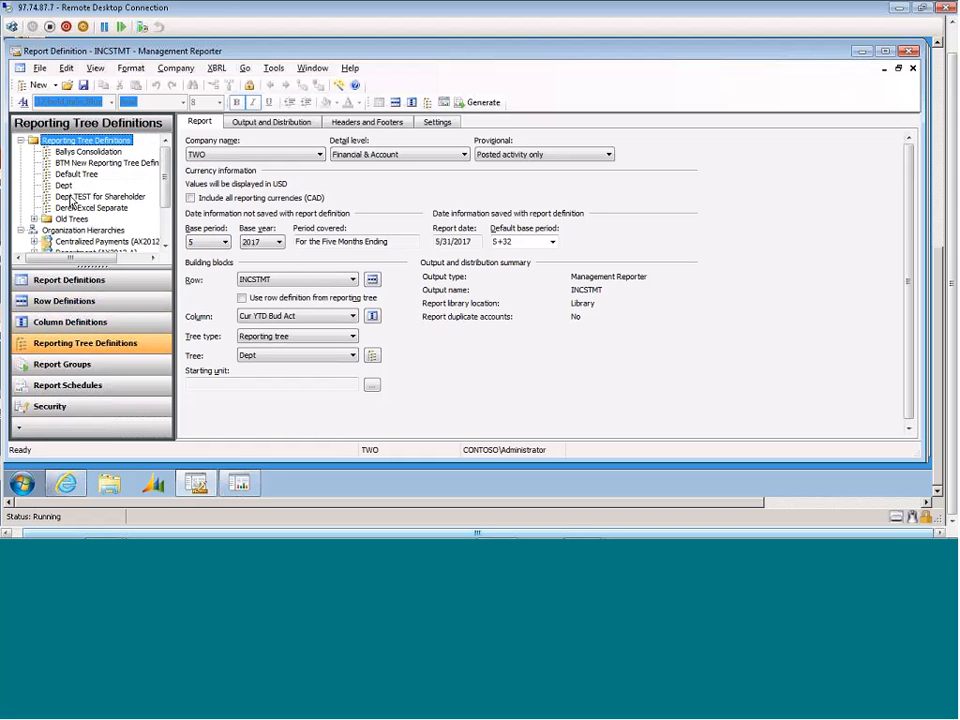
Step: Return to the report definitions and view the available base periods and base years for the INCSTMT report
{"action": "left_click", "coordinate": [79, 283]}
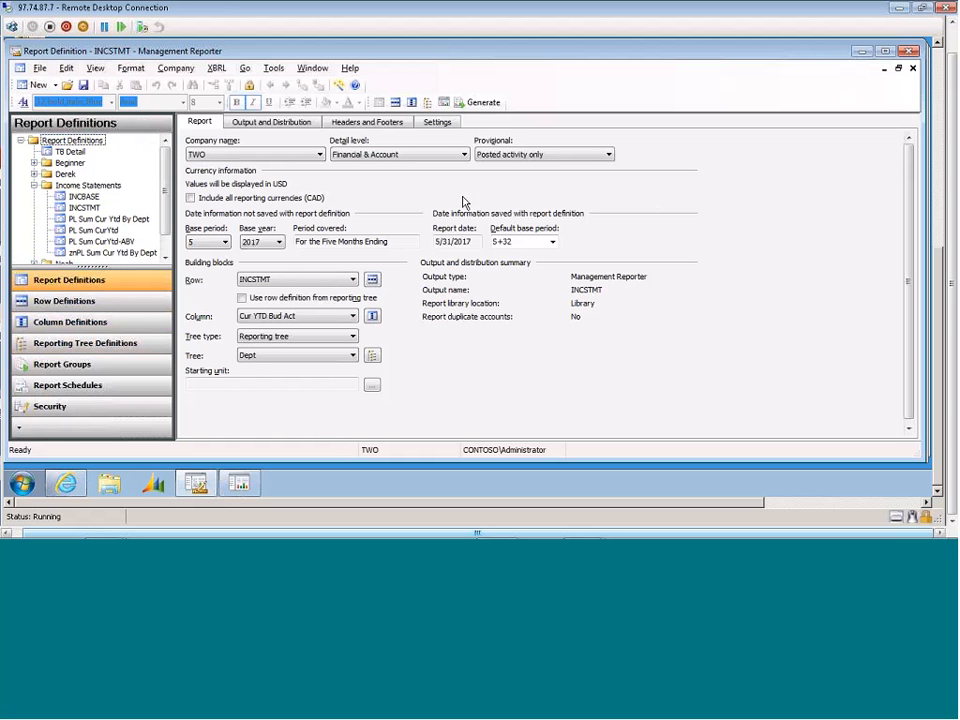
{"action": "left_click", "coordinate": [224, 243]}
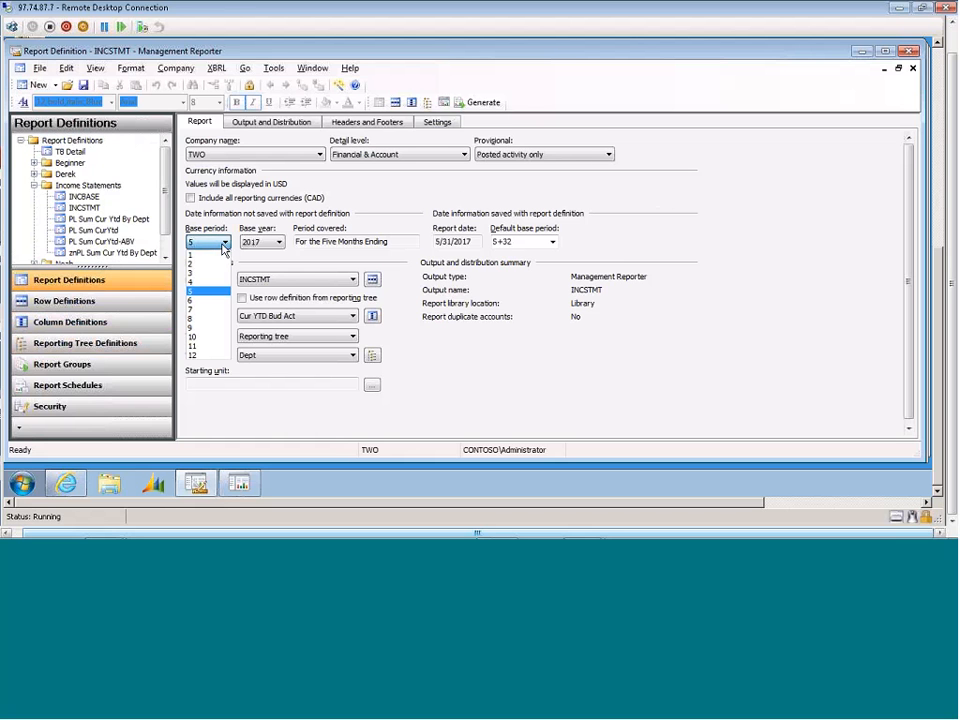
{"action": "left_click", "coordinate": [279, 243]}
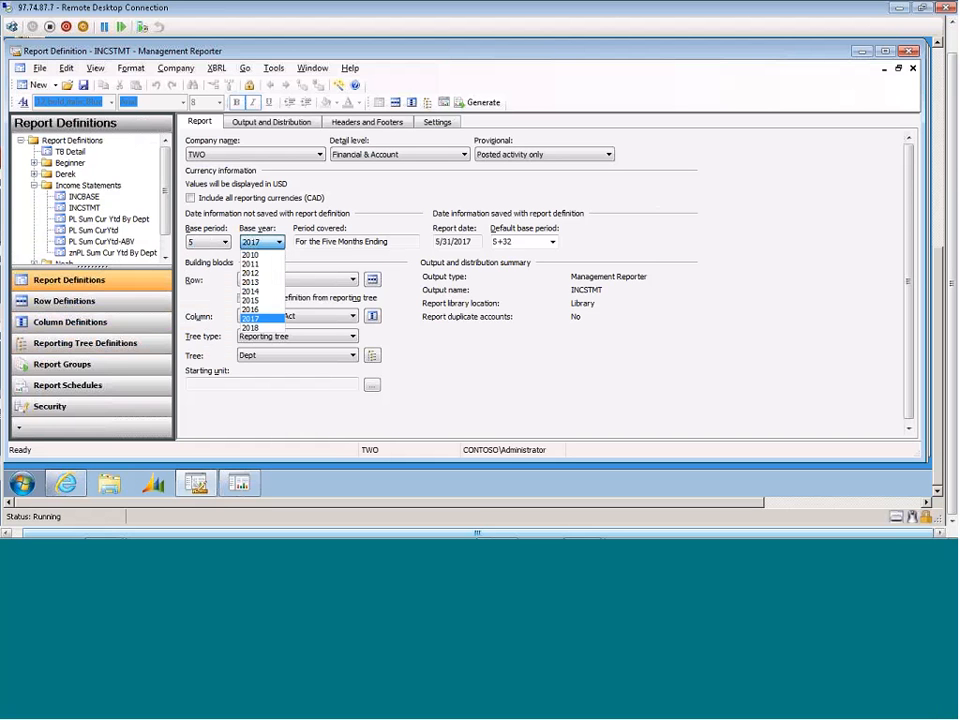
{"action": "left_click", "coordinate": [478, 131]}
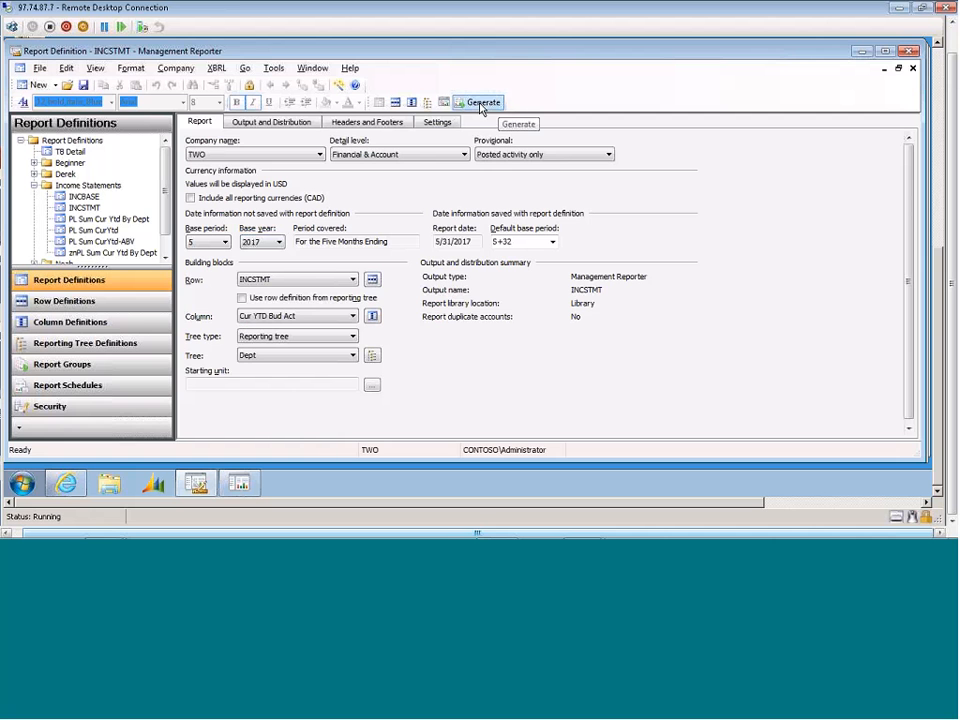
Step: Switch to the generated INCSTMT report in Internet Explorer and show its Administration unit from the reporting tree
{"action": "left_click", "coordinate": [68, 485]}
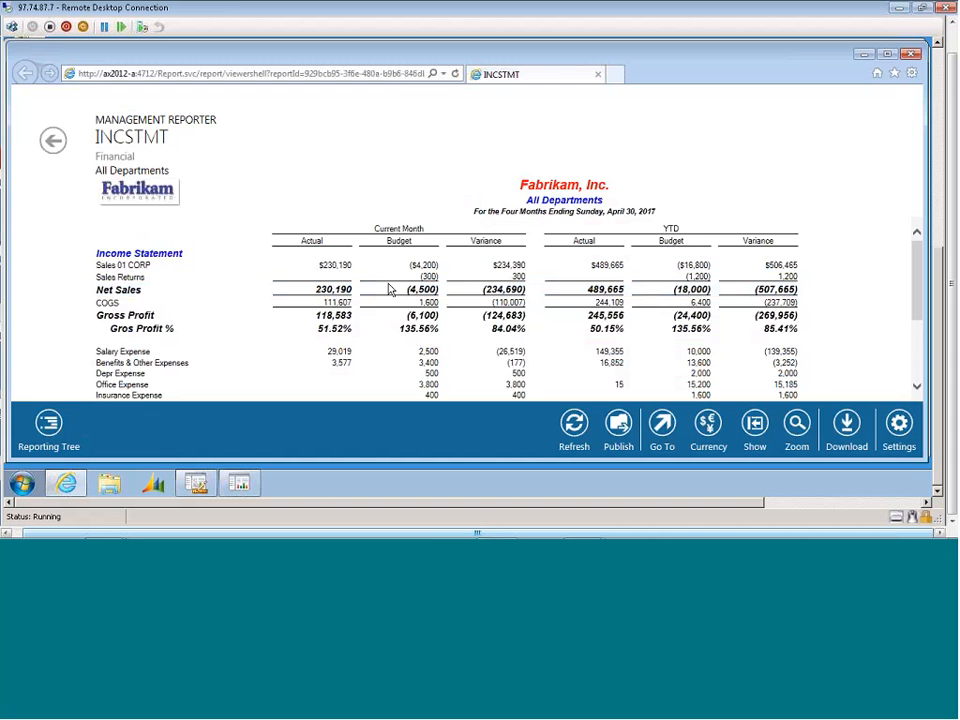
{"action": "left_click", "coordinate": [48, 424]}
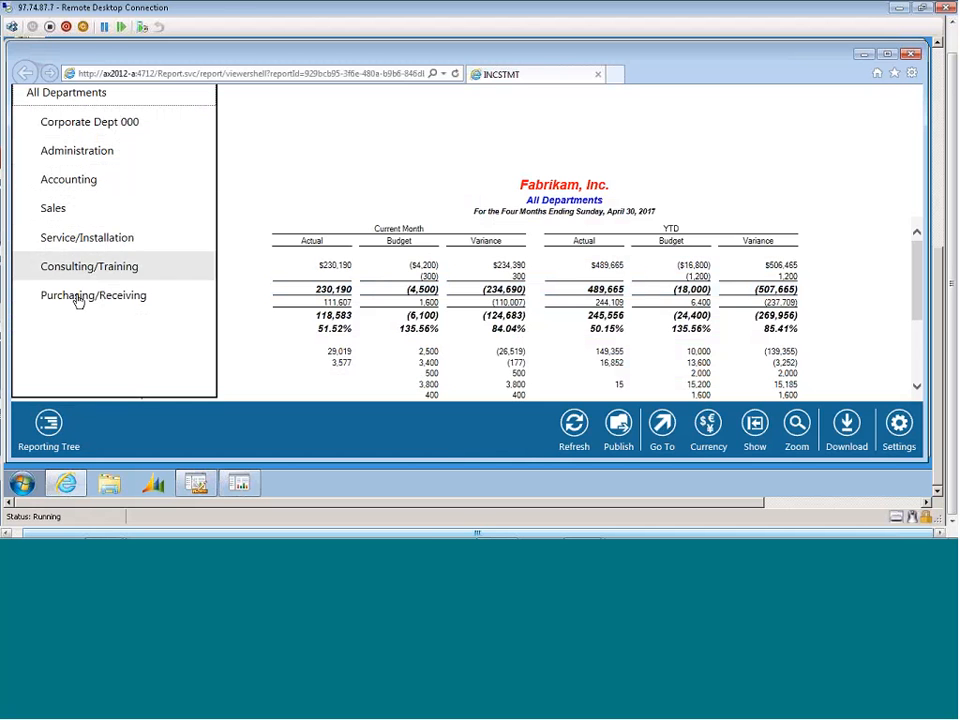
{"action": "left_click", "coordinate": [90, 151]}
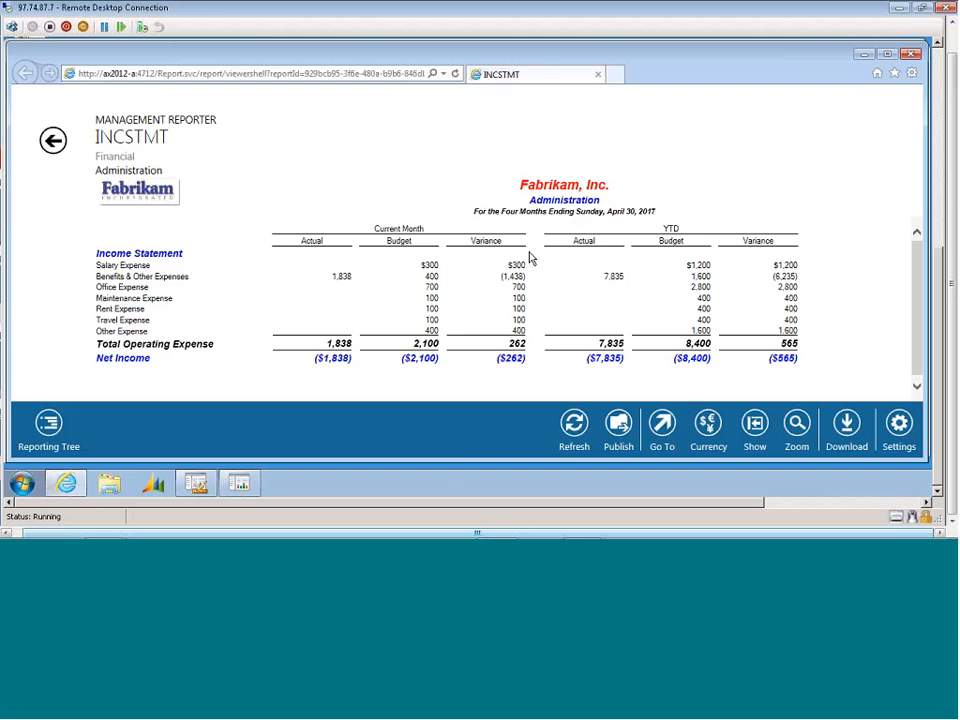
Step: Drill into the account detail behind Administration's current-month actual Benefits & Other Expenses, and return to the All Departments report
{"action": "left_click", "coordinate": [342, 279]}
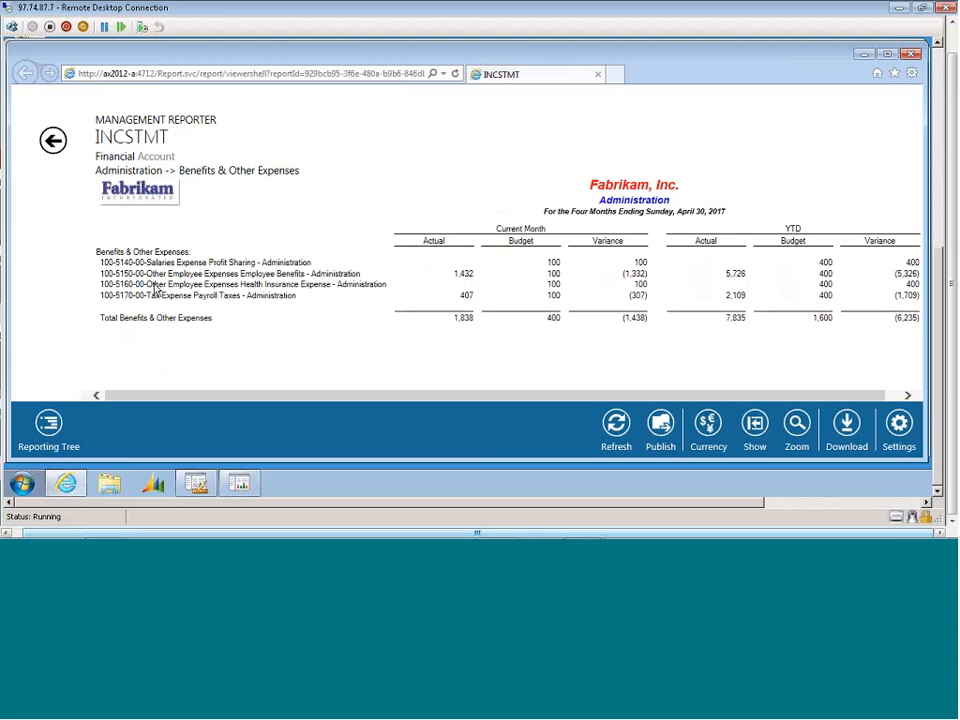
{"action": "left_click_drag", "start_coordinate": [147, 262], "coordinate": [313, 332]}
{"action": "left_click", "coordinate": [313, 332]}
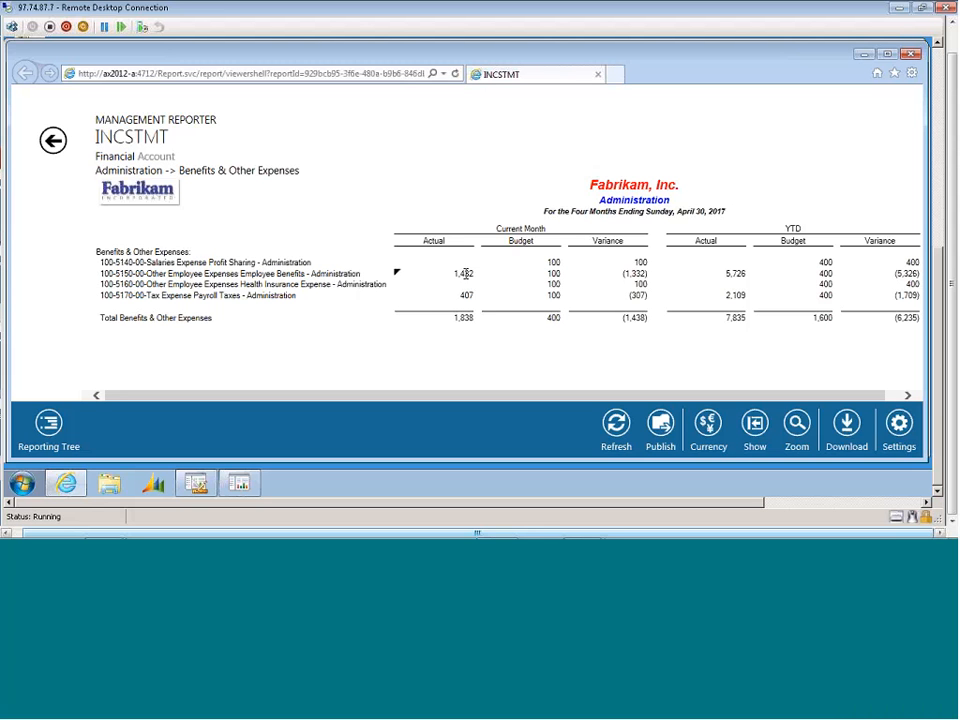
{"action": "left_click", "coordinate": [53, 142]}
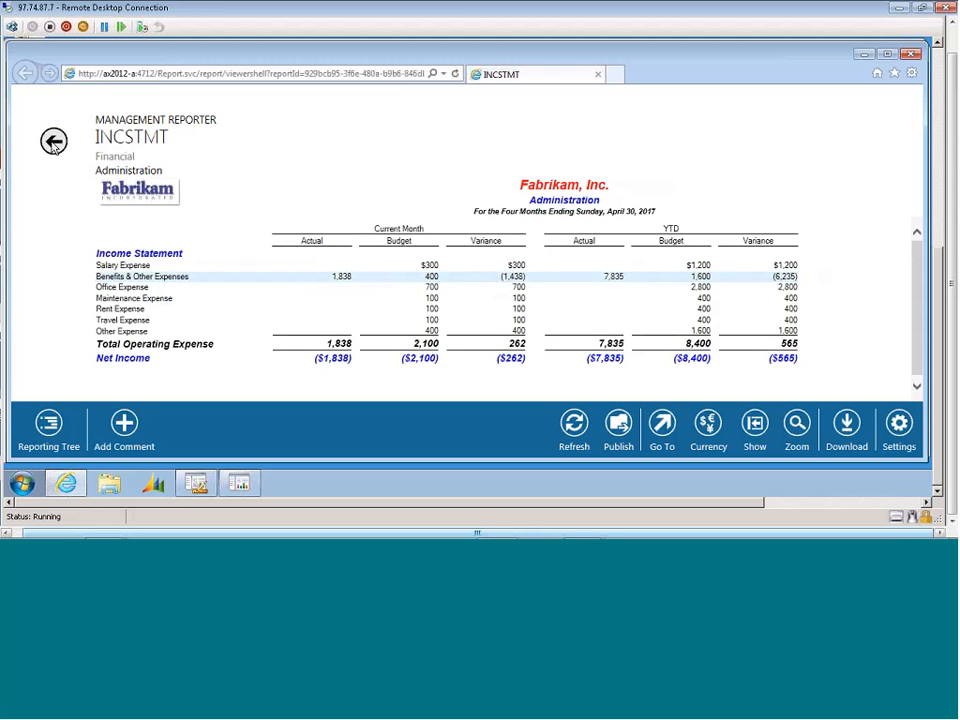
{"action": "left_click", "coordinate": [53, 142]}
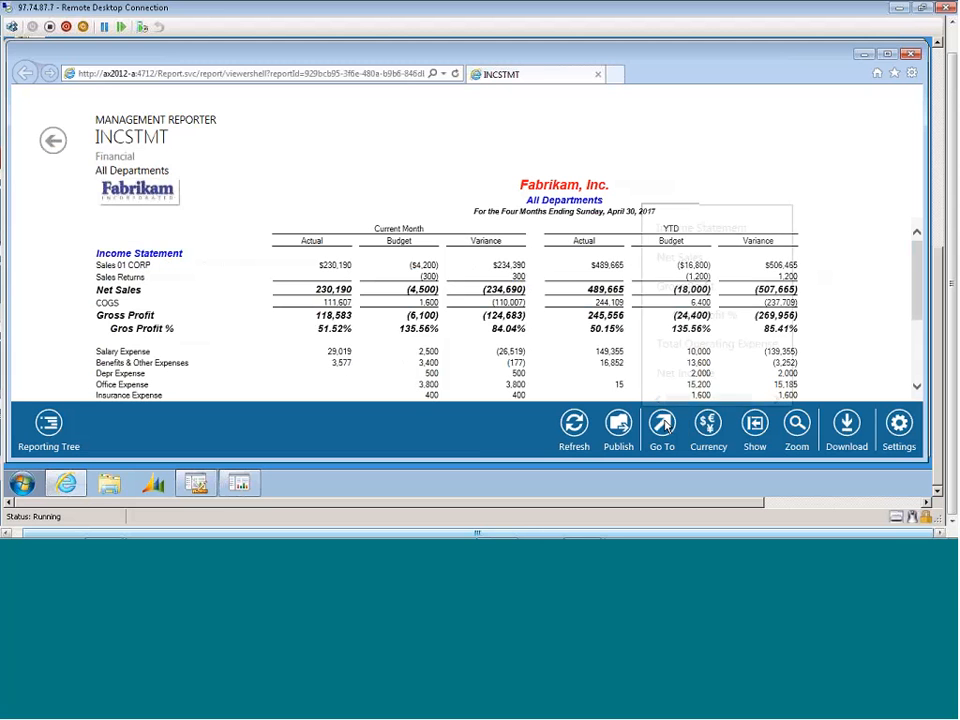
Step: Jump to the Net Income line of the All Departments report and view the available reporting currencies
{"action": "left_click", "coordinate": [663, 425]}
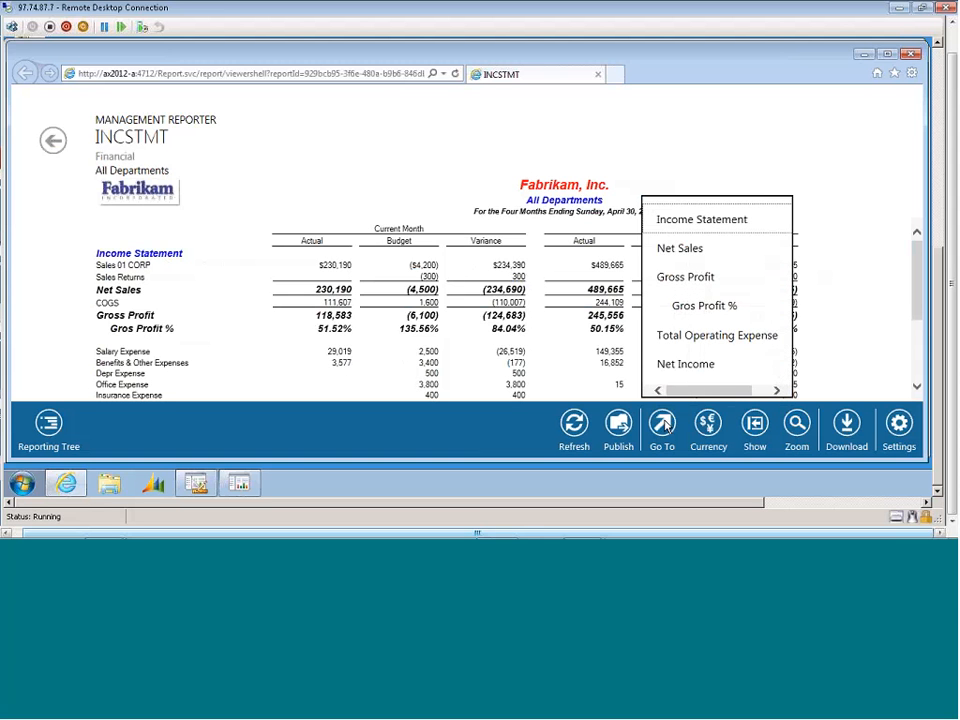
{"action": "left_click", "coordinate": [690, 367]}
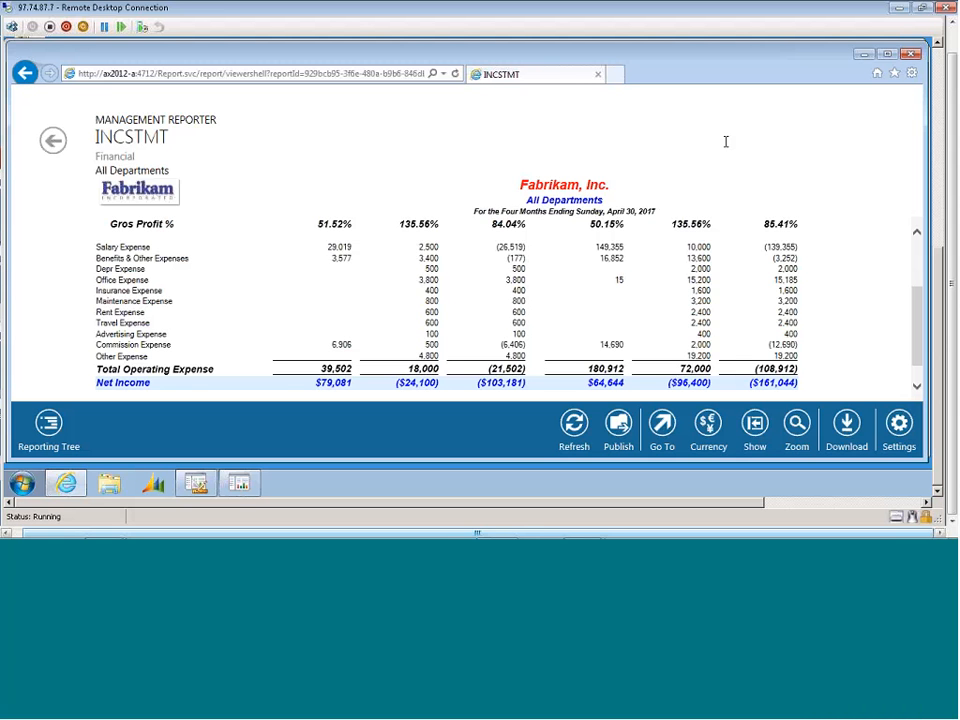
{"action": "left_click", "coordinate": [710, 422]}
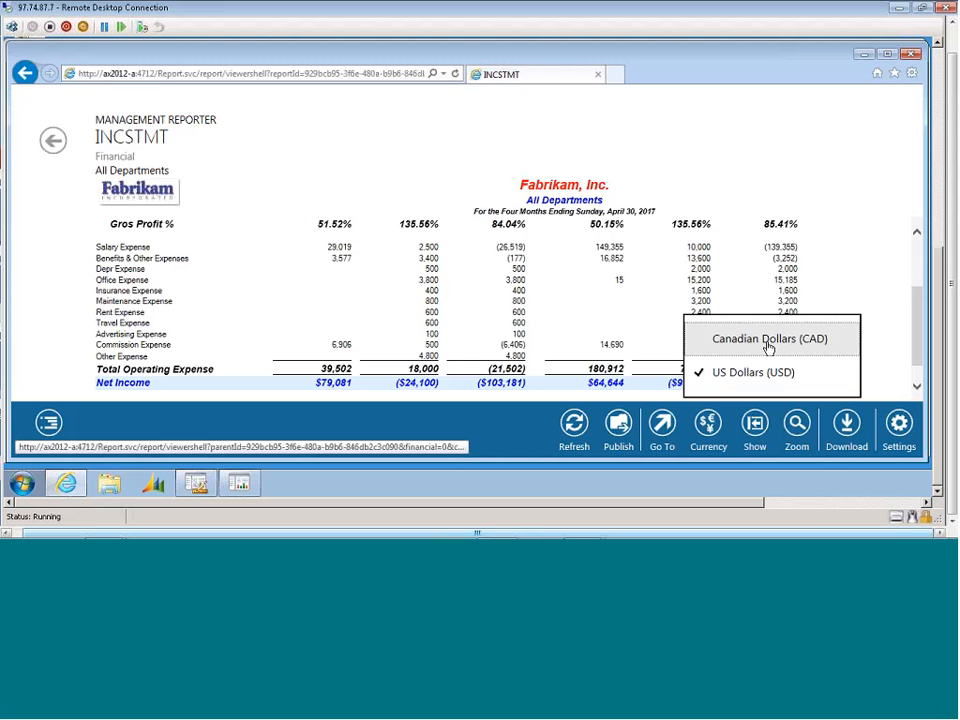
{"action": "left_click", "coordinate": [852, 265]}
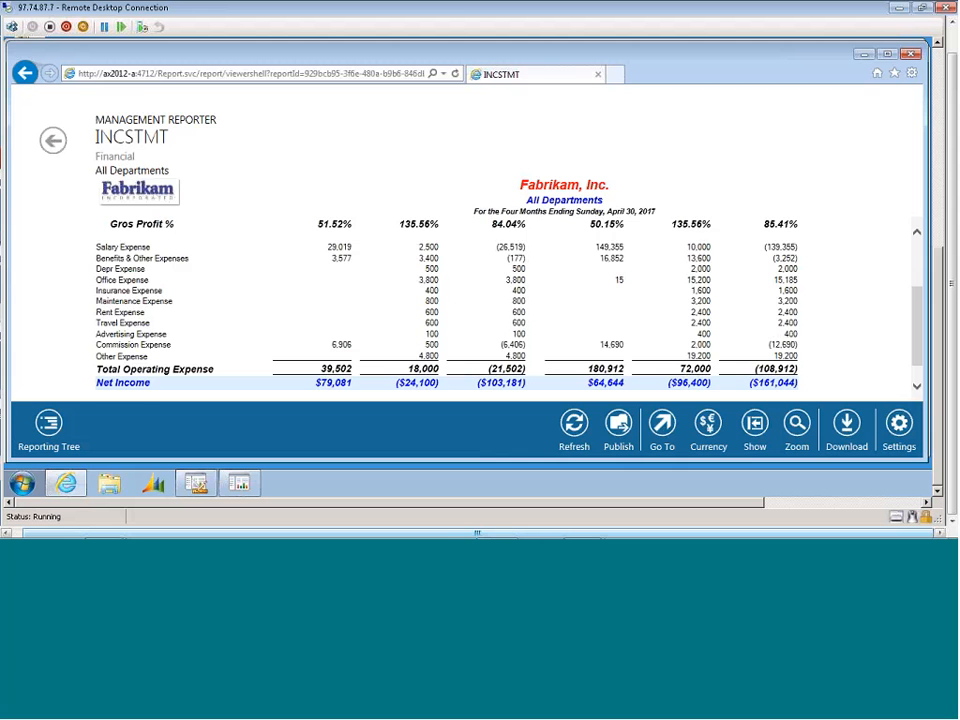
Step: Limit the report to summary lines only, restore the full detail, and review the other display options
{"action": "scroll", "coordinate": [924, 253], "scroll_direction": "up", "scroll_amount": 1}
{"action": "scroll", "coordinate": [924, 253], "scroll_direction": "up", "scroll_amount": 2}
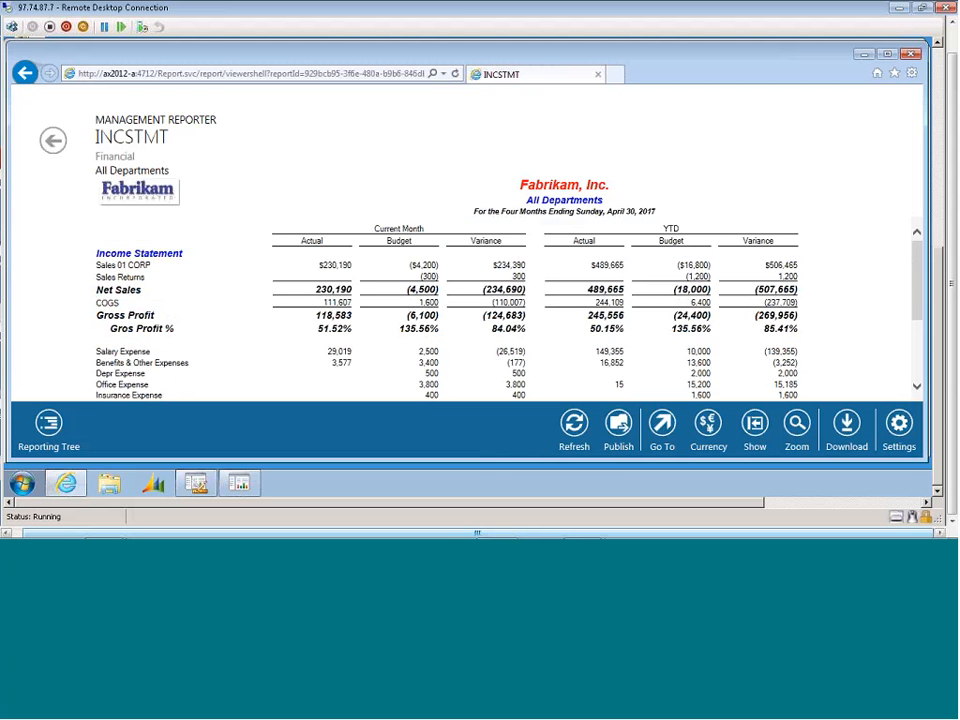
{"action": "left_click", "coordinate": [755, 427]}
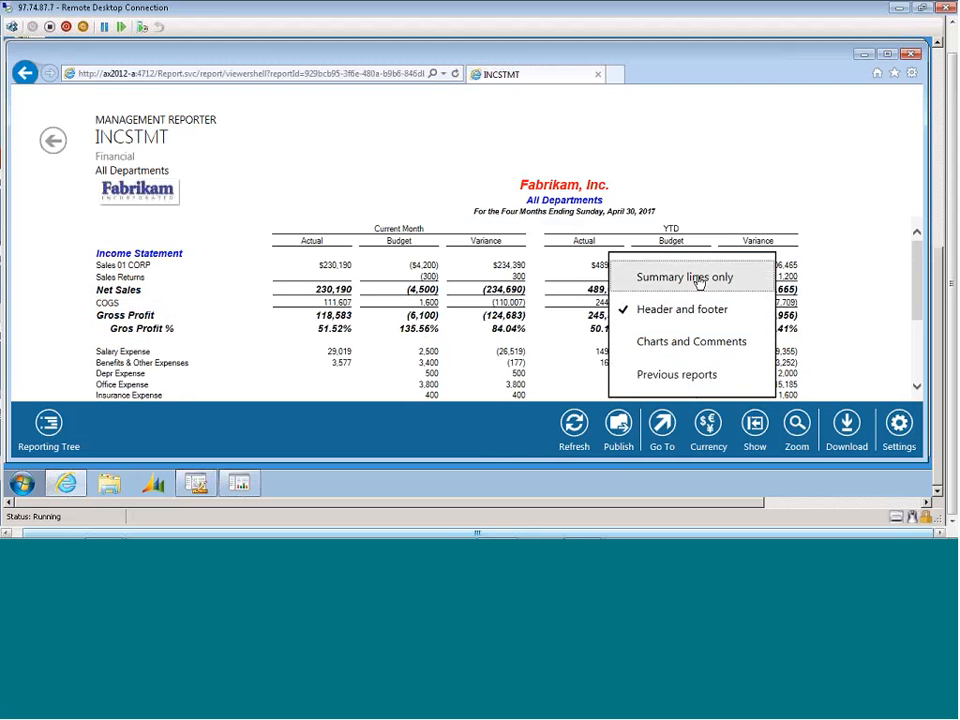
{"action": "left_click", "coordinate": [699, 280]}
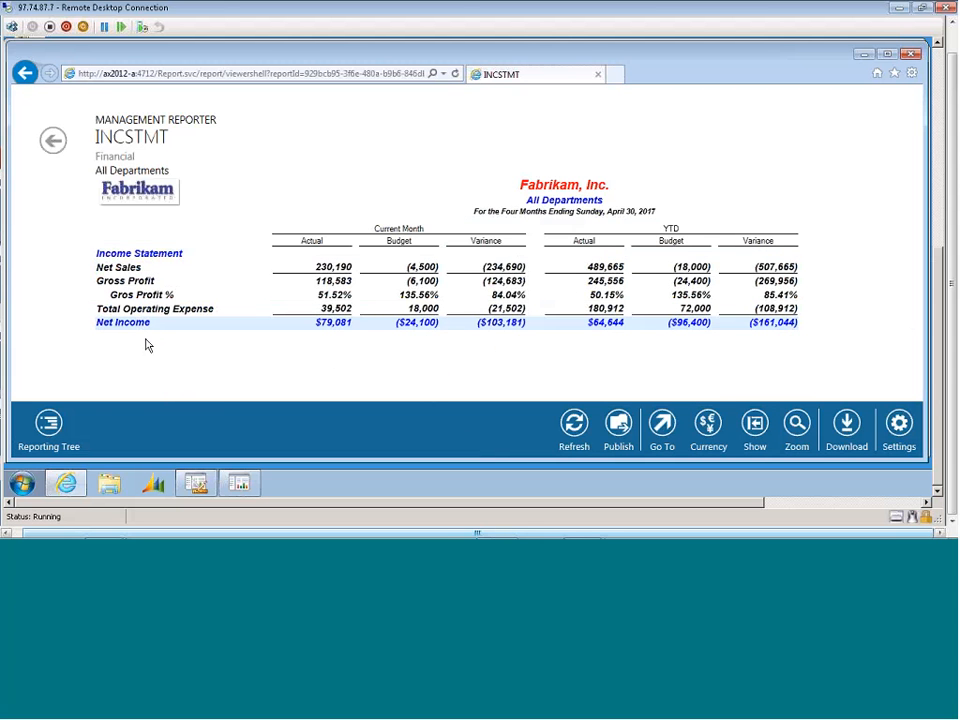
{"action": "left_click", "coordinate": [755, 425]}
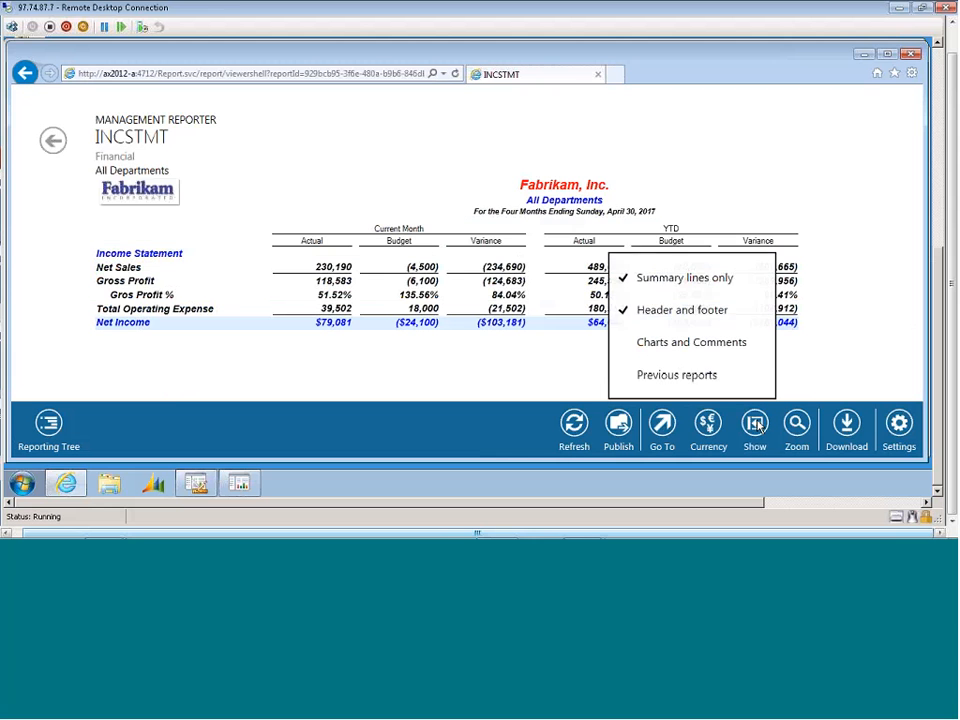
{"action": "left_click", "coordinate": [679, 278]}
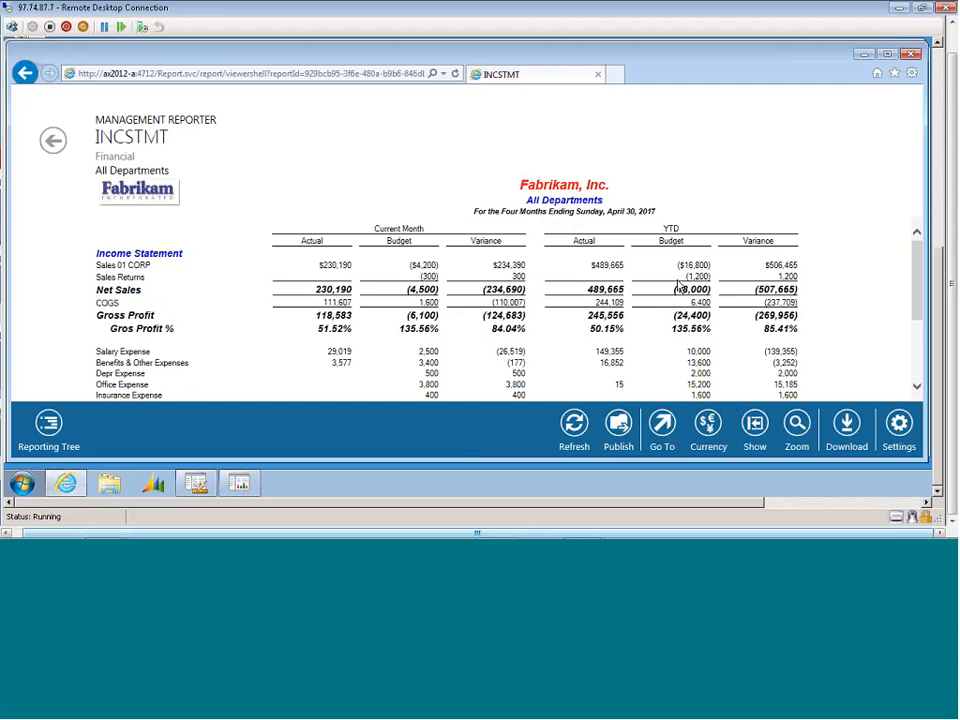
{"action": "left_click", "coordinate": [753, 427]}
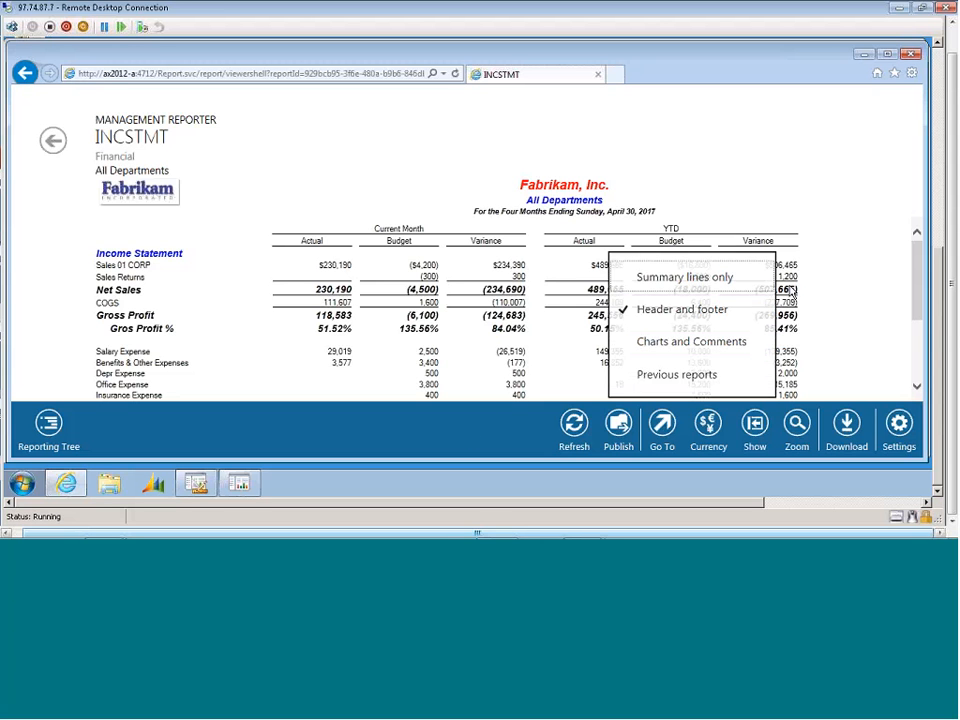
{"action": "left_click", "coordinate": [864, 226]}
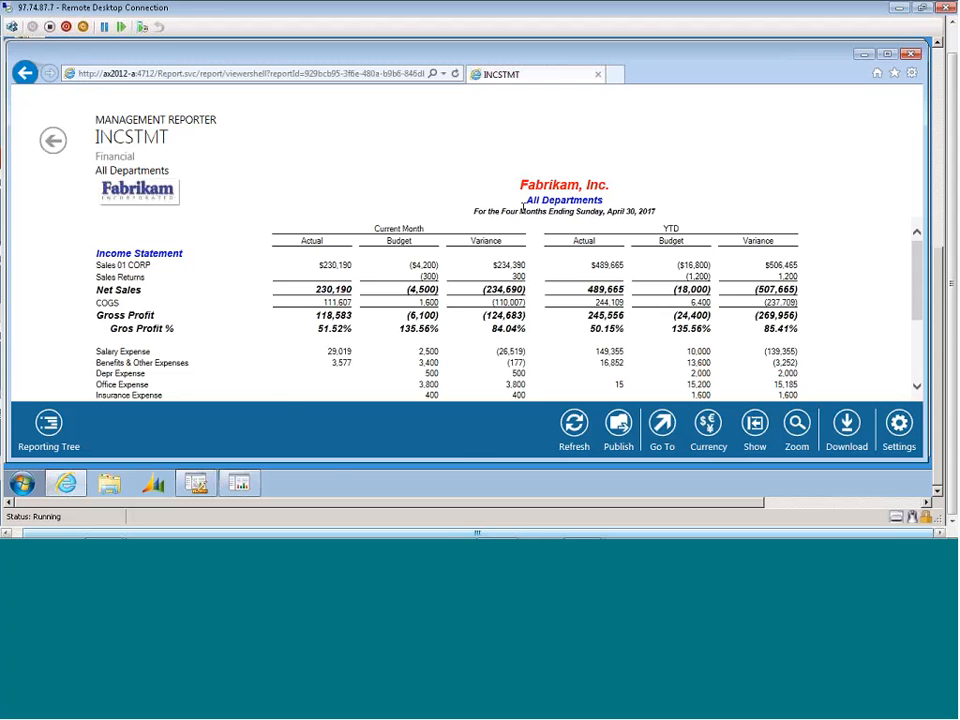
Step: Switch to the Management Reporter desktop viewer and view INCSTMT for All Departments, Administration and Corporate Dept 000
{"action": "left_click", "coordinate": [245, 487]}
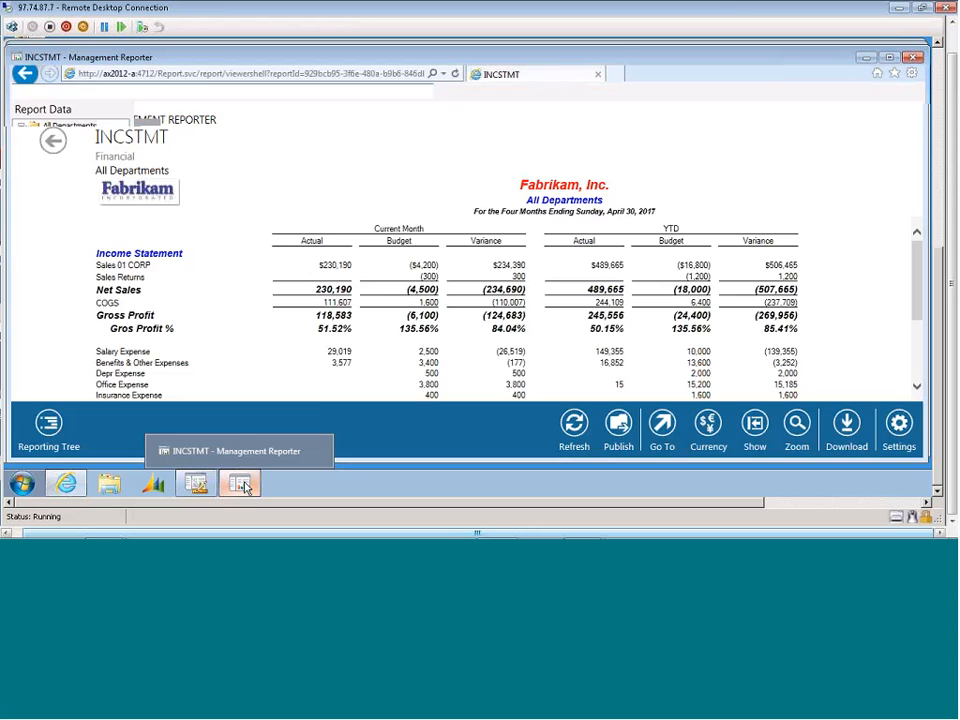
{"action": "left_click", "coordinate": [660, 283]}
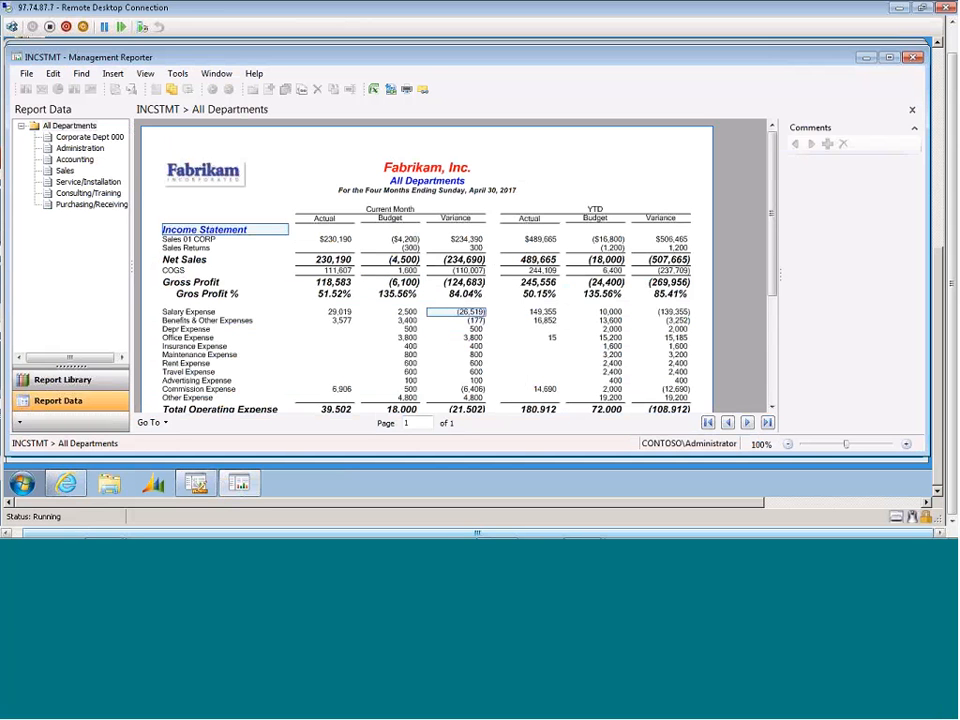
{"action": "left_click", "coordinate": [67, 127]}
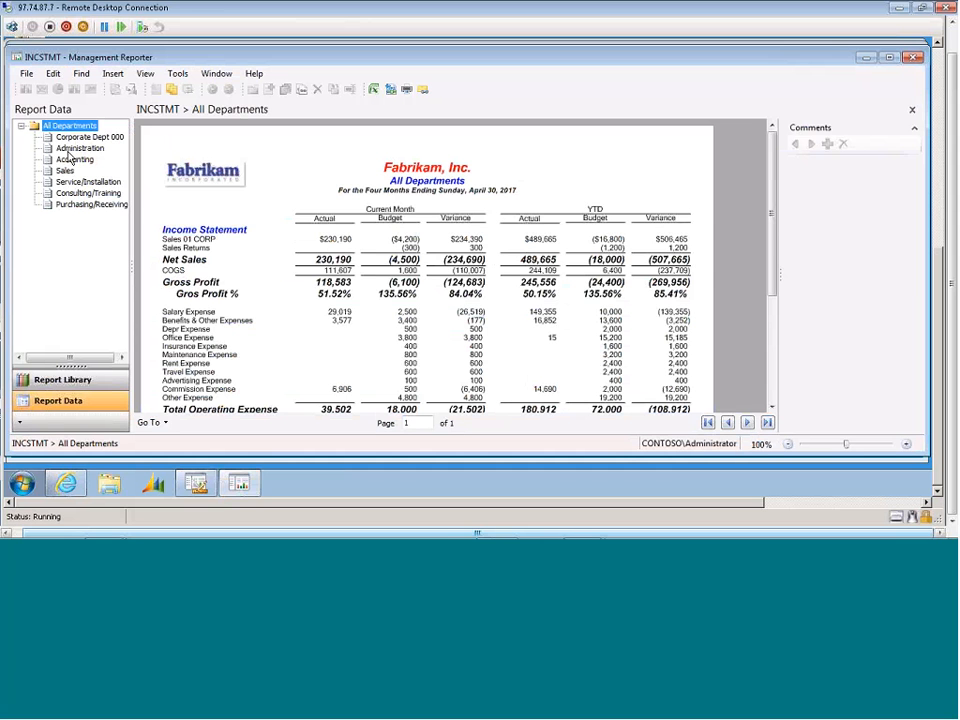
{"action": "left_click", "coordinate": [71, 150]}
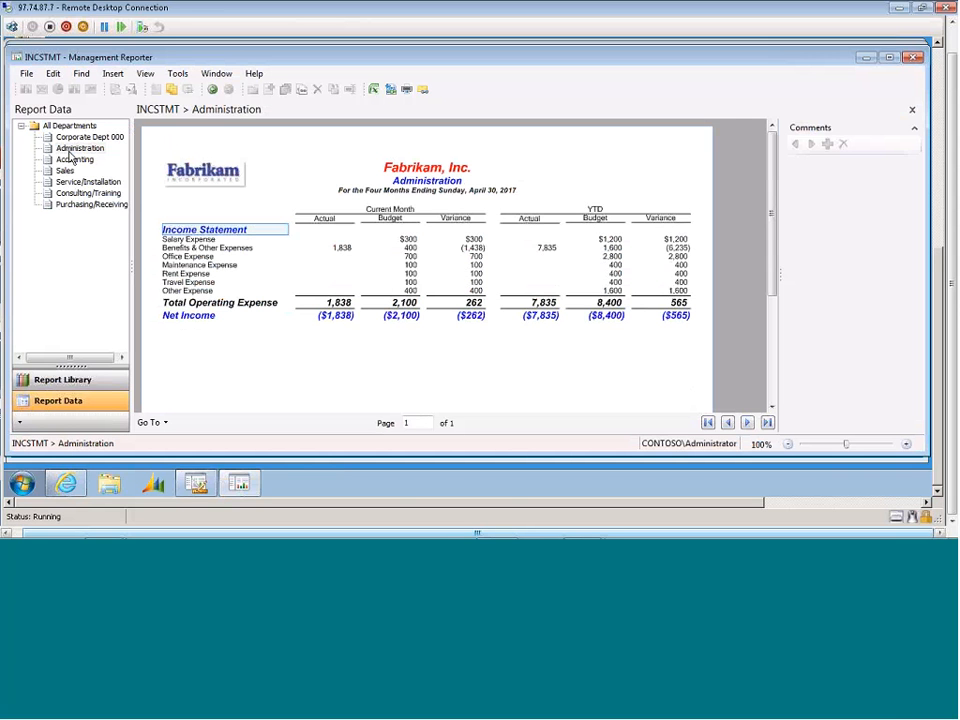
{"action": "left_click", "coordinate": [68, 129]}
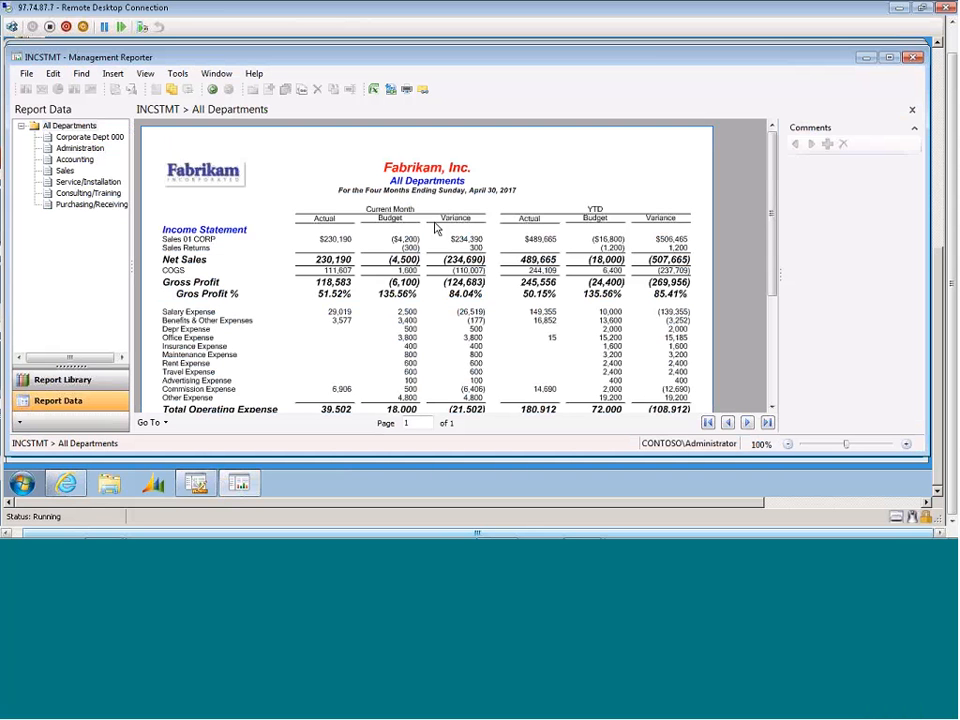
{"action": "left_click", "coordinate": [81, 138]}
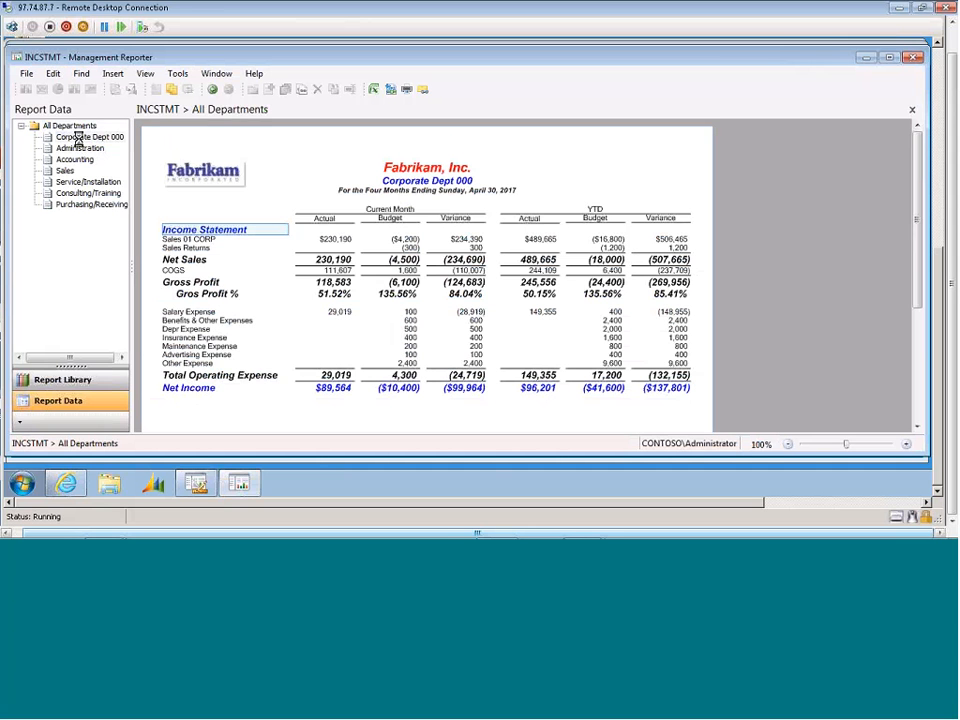
Step: Drill into the Sales 01 CORP accounts of Corporate Dept 000, return to All Departments and view the report's jump-to lines
{"action": "double_click", "coordinate": [340, 242]}
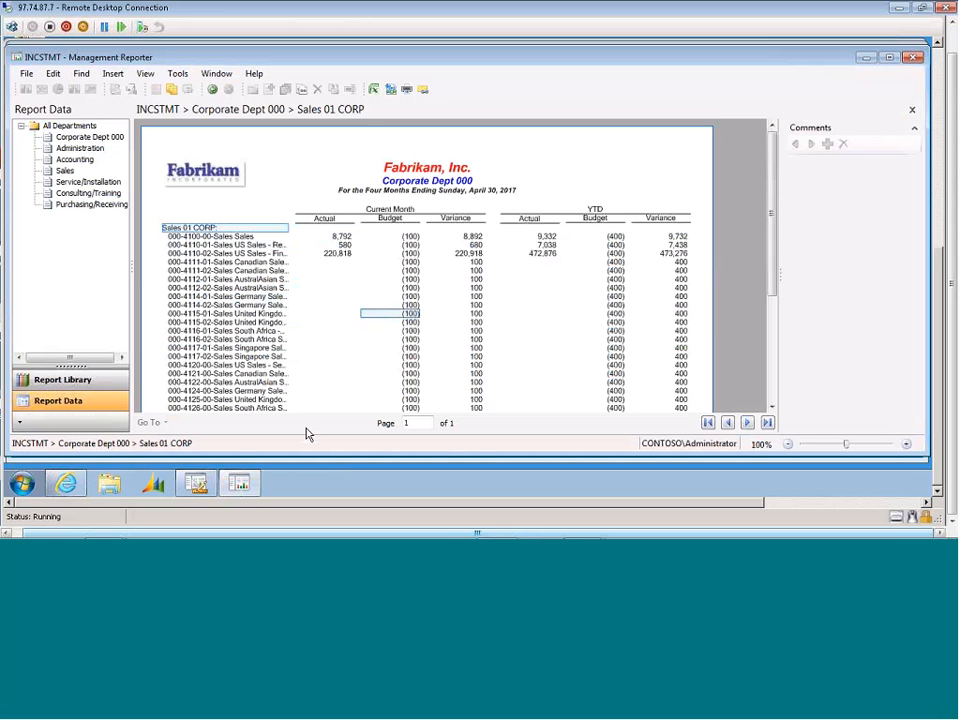
{"action": "left_click", "coordinate": [80, 127]}
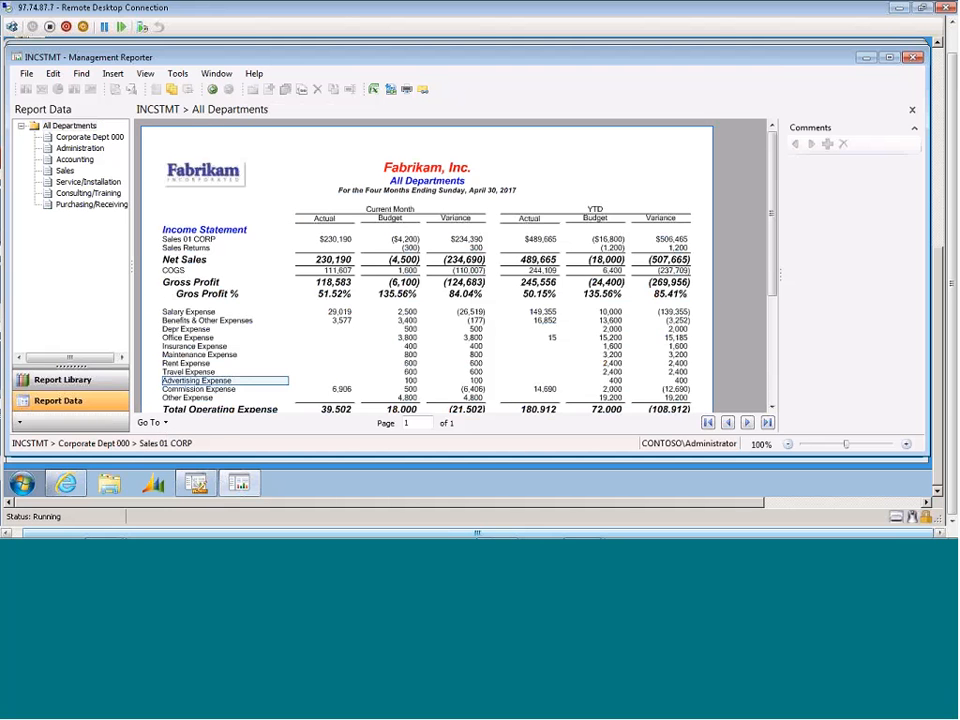
{"action": "left_click", "coordinate": [164, 424]}
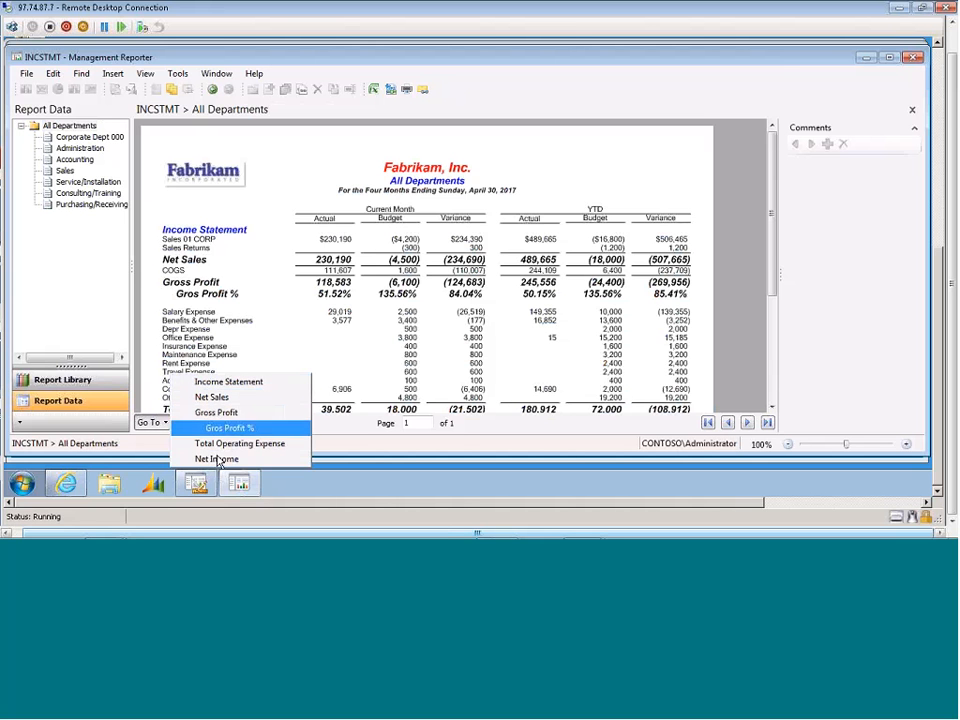
{"action": "left_click", "coordinate": [513, 436]}
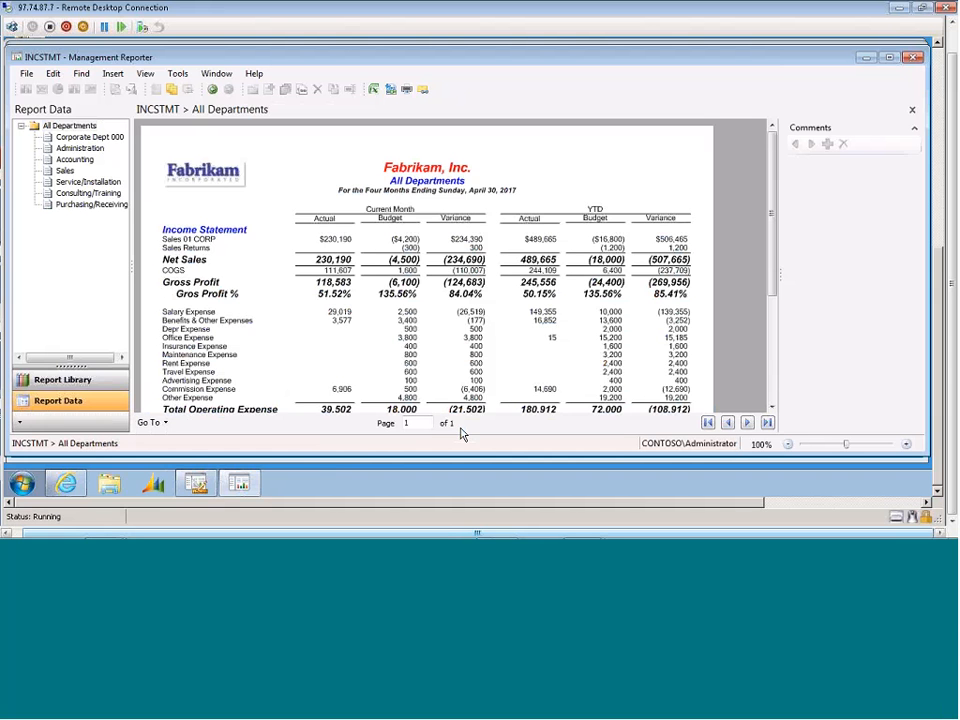
{"action": "left_click", "coordinate": [404, 423]}
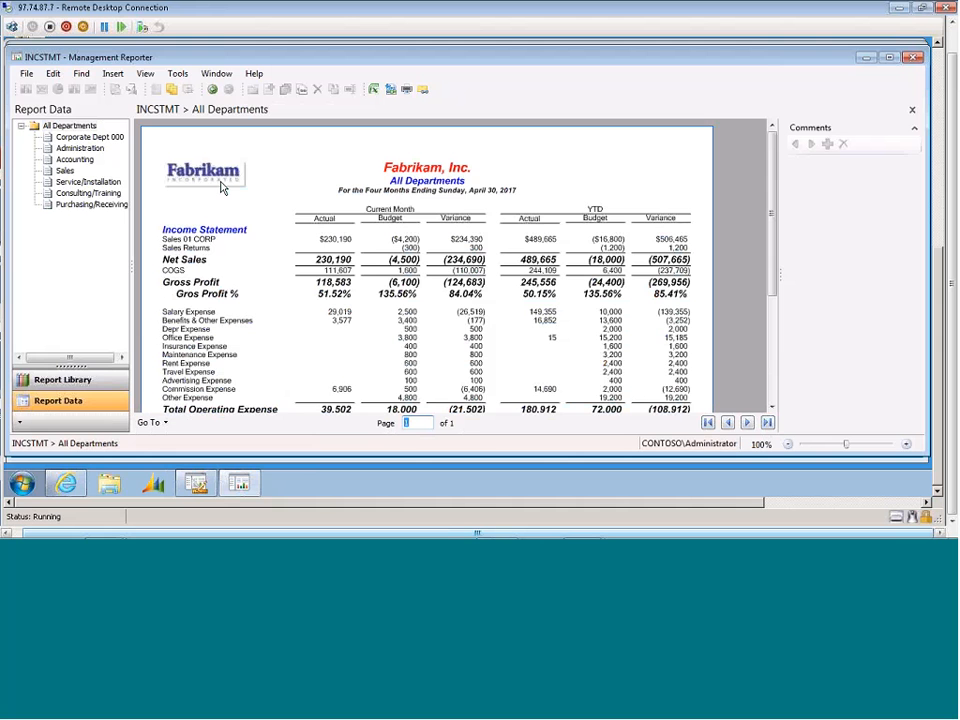
Step: Switch to the web viewer, hide the INCSTMT report's header and footer, and show them again
{"action": "left_click", "coordinate": [66, 484]}
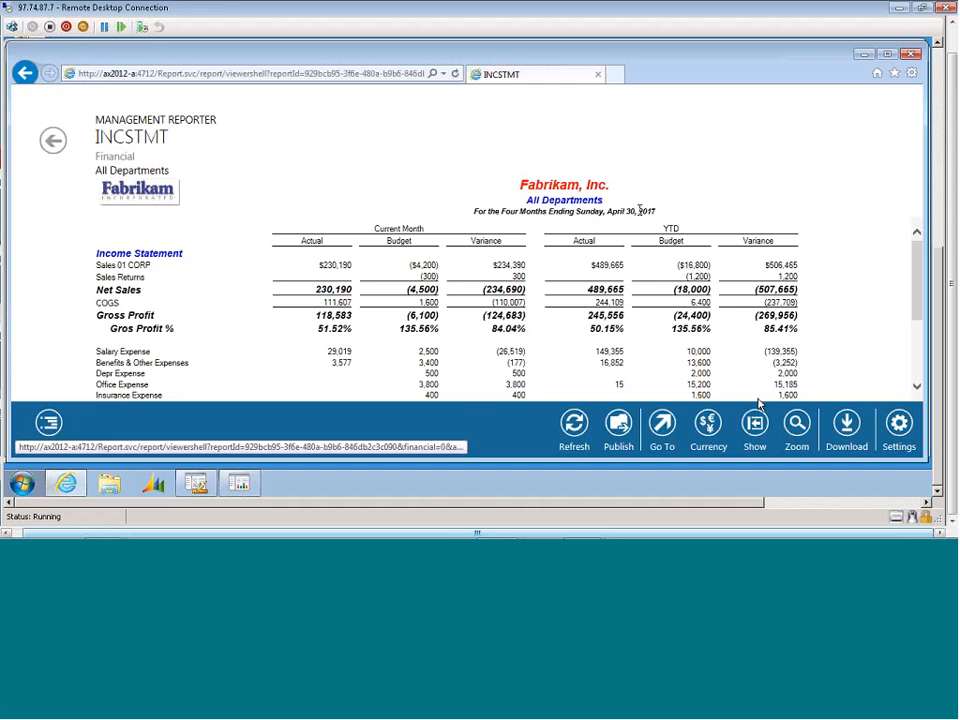
{"action": "left_click", "coordinate": [754, 431]}
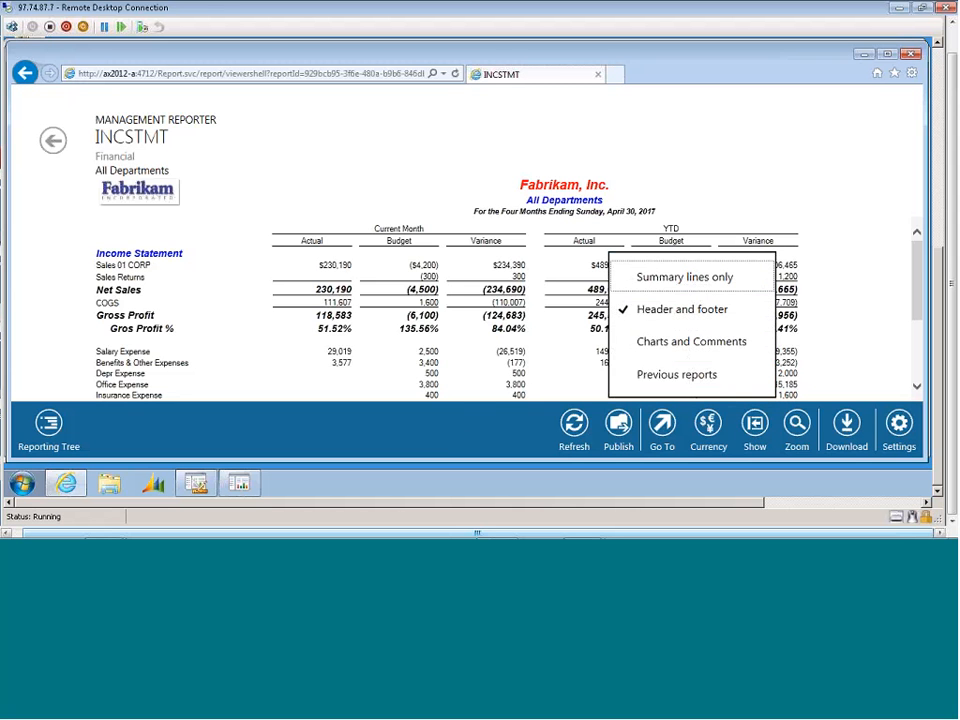
{"action": "left_click", "coordinate": [683, 310]}
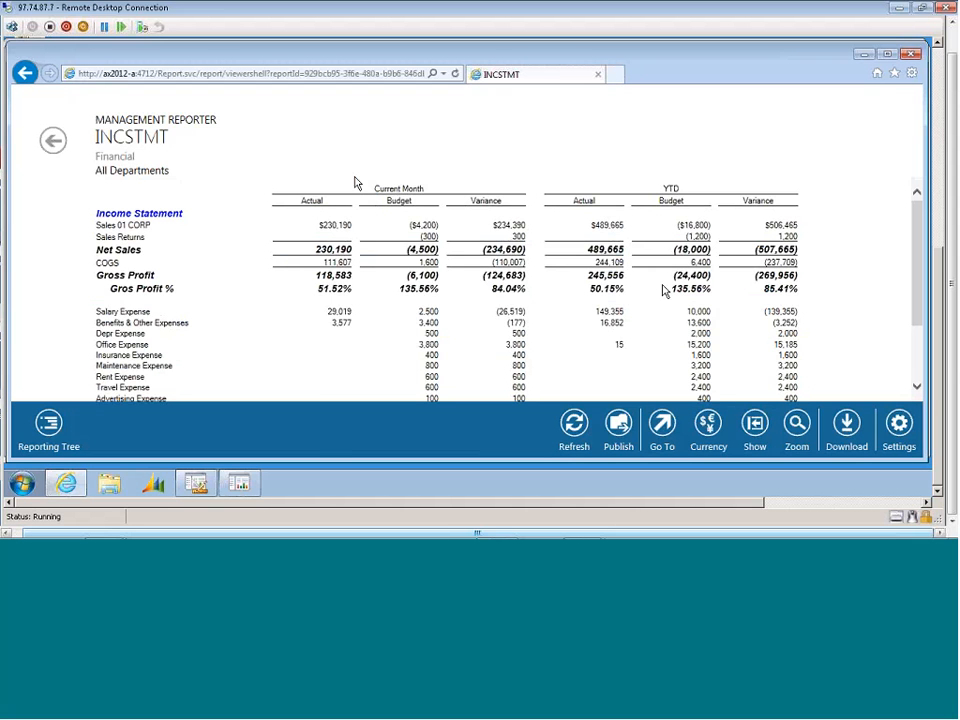
{"action": "left_click", "coordinate": [758, 434]}
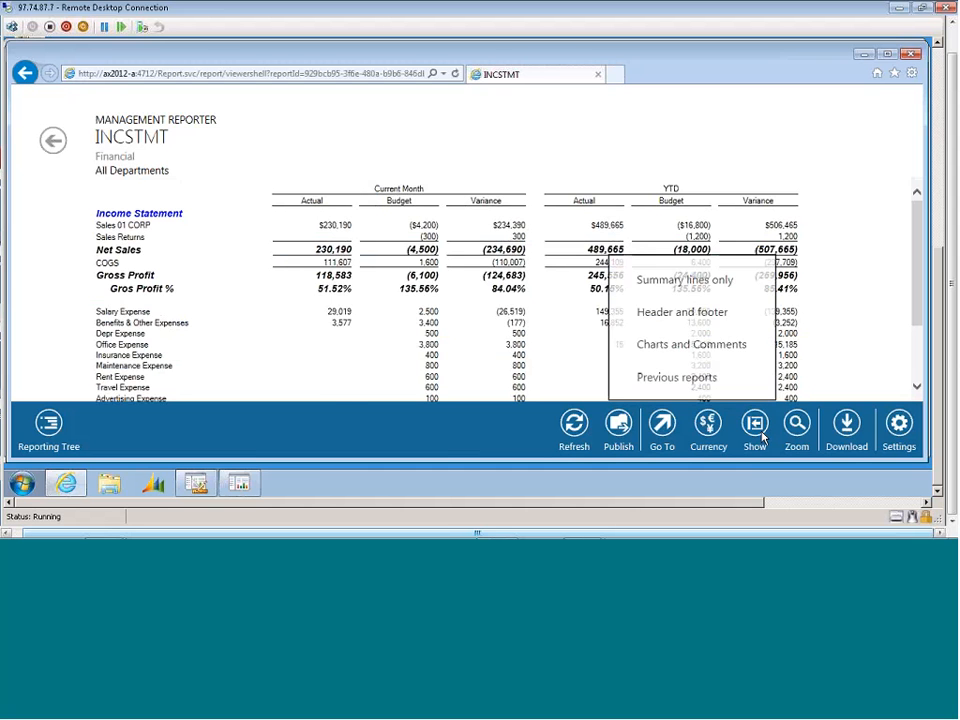
{"action": "left_click", "coordinate": [727, 312]}
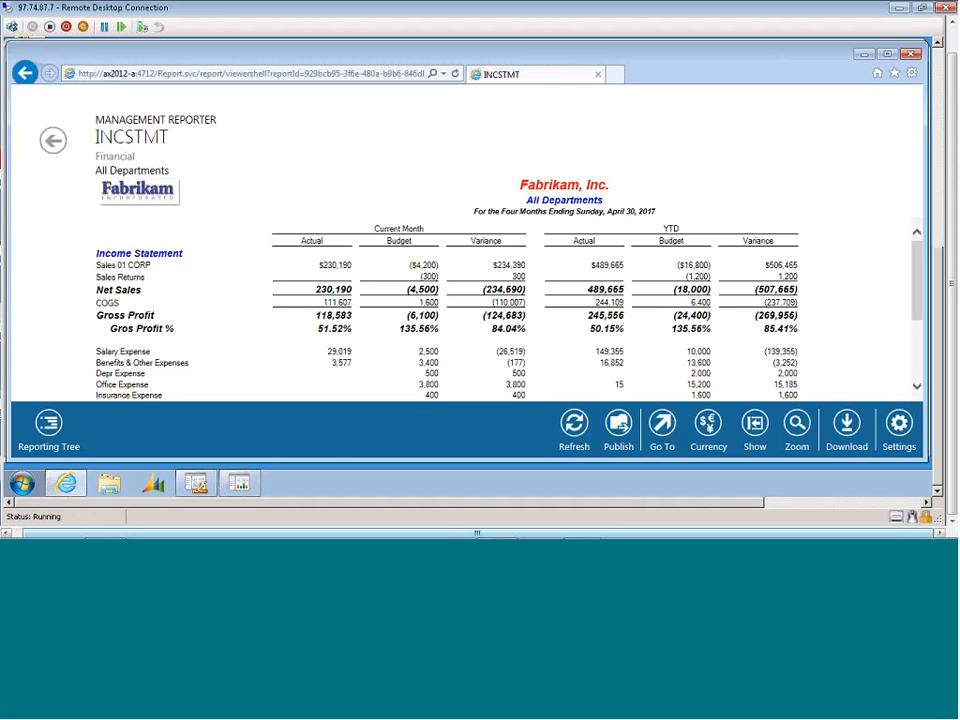
Step: Switch back to the desktop viewer and create a pie chart from the YTD Variance column of the All Departments report
{"action": "left_click", "coordinate": [240, 485]}
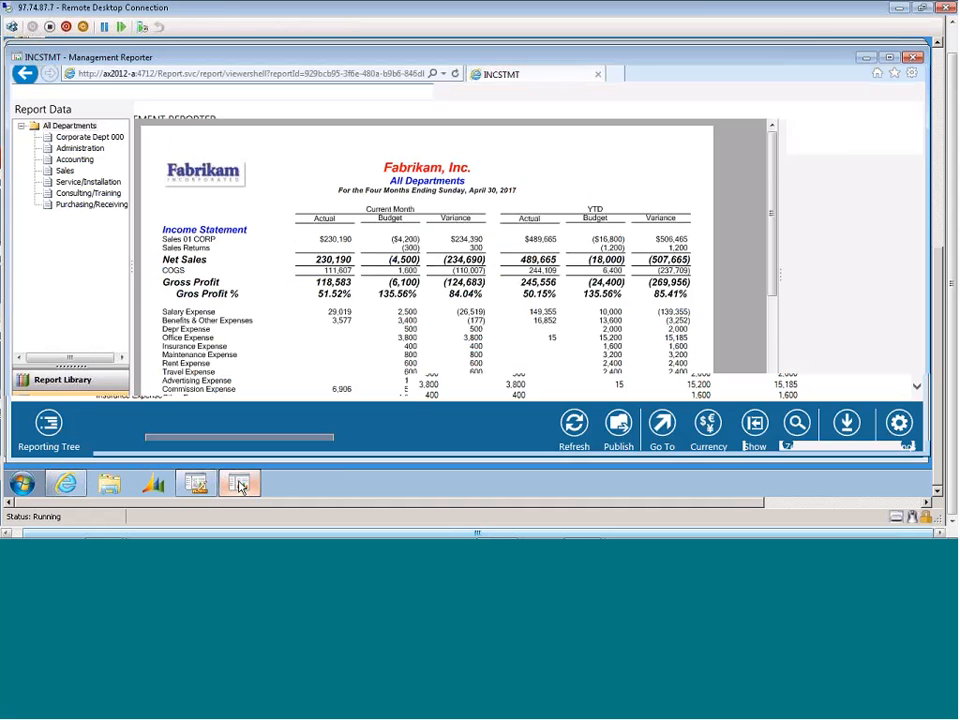
{"action": "left_click", "coordinate": [670, 260]}
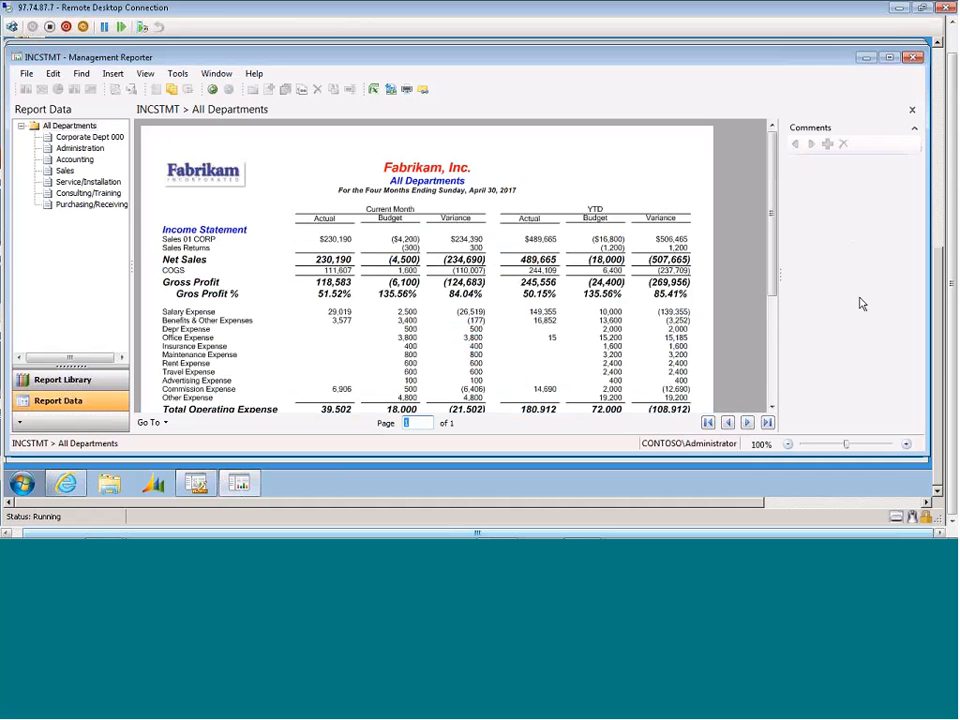
{"action": "left_click", "coordinate": [668, 240]}
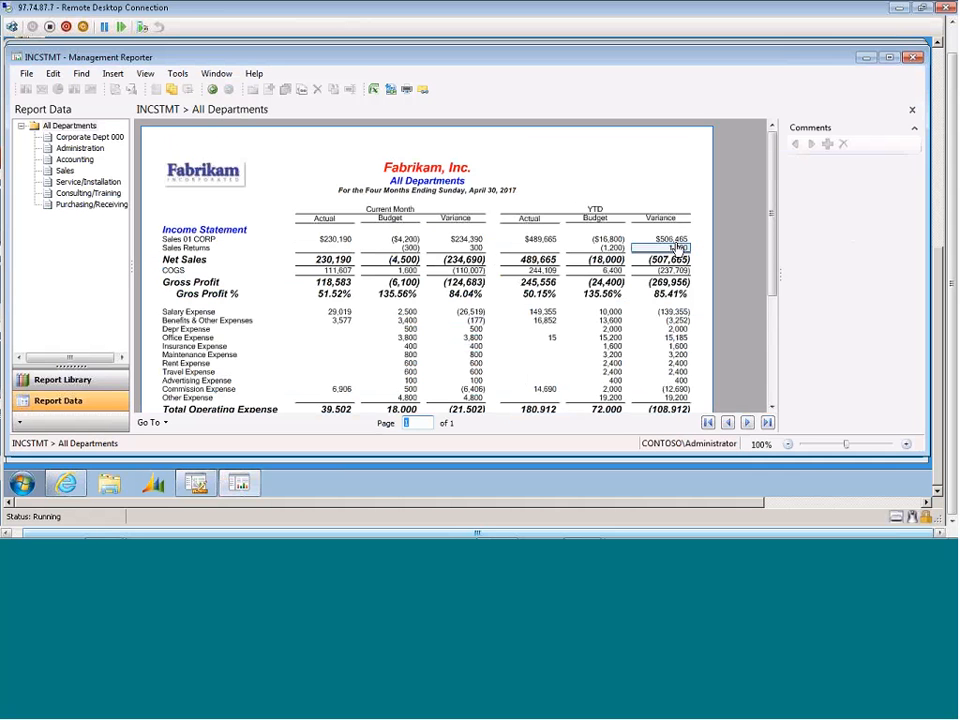
{"action": "right_click", "coordinate": [670, 241]}
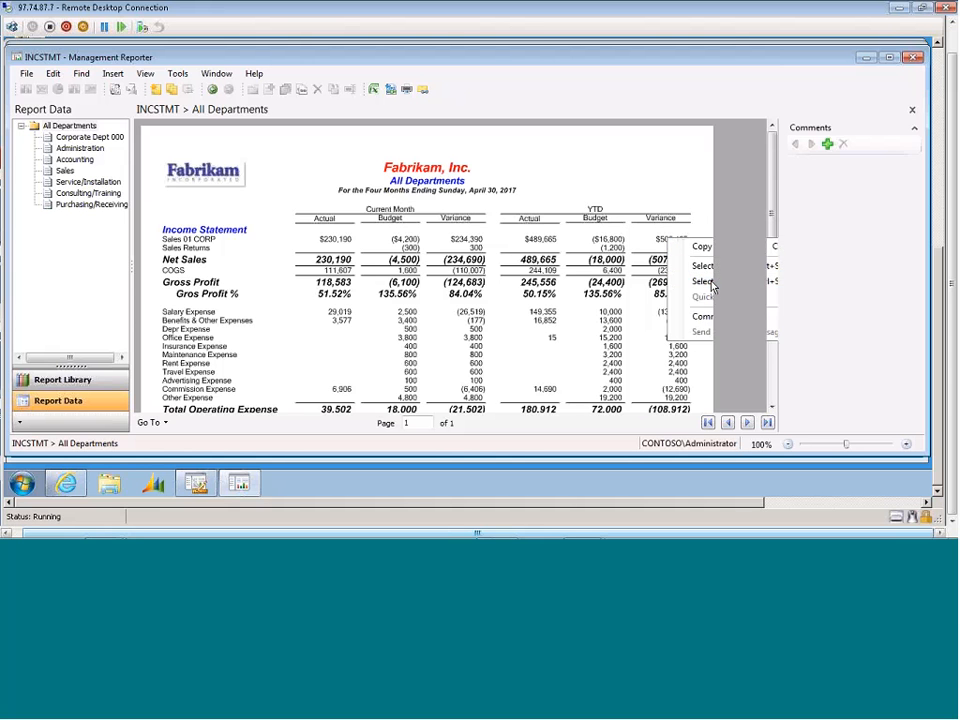
{"action": "left_click", "coordinate": [713, 282]}
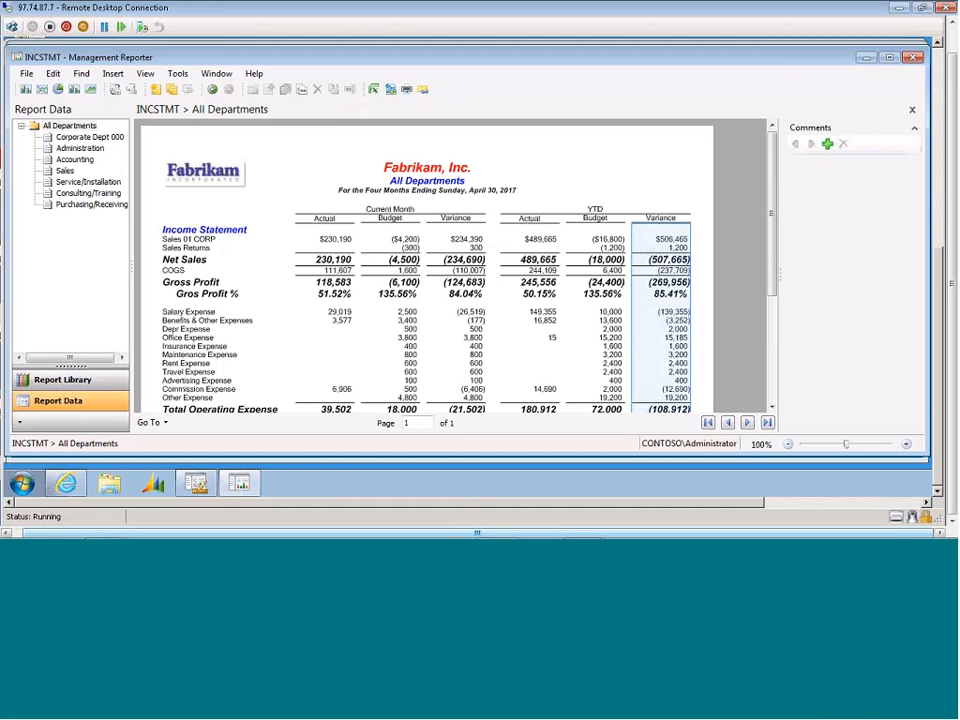
{"action": "left_click", "coordinate": [60, 93]}
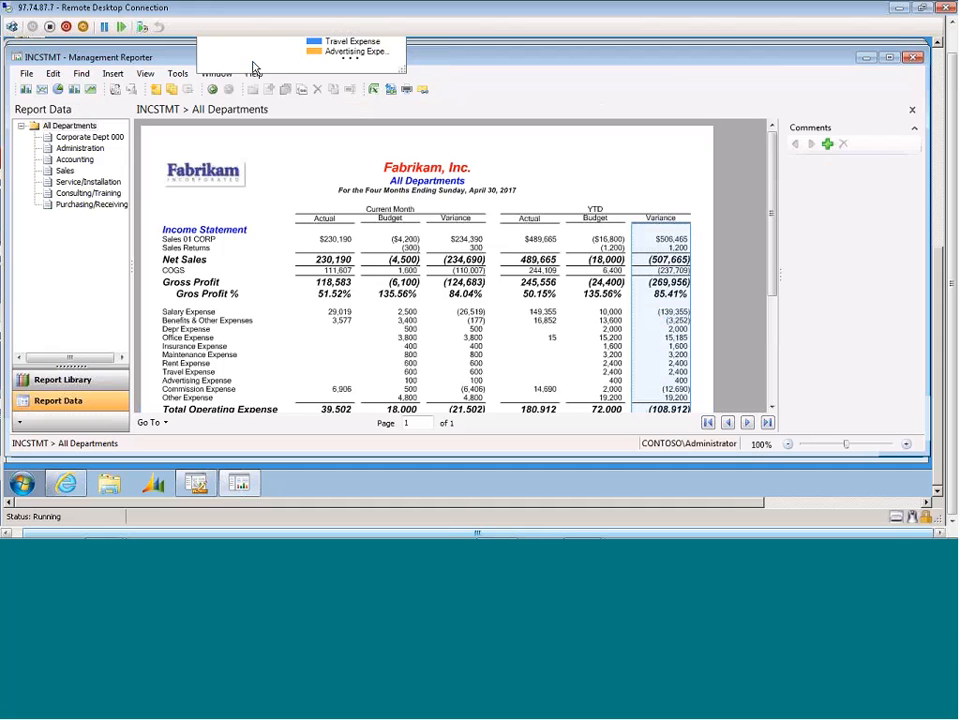
Step: Bring the floating Variance pie chart into view and pin it beside the report under the comments
{"action": "left_click_drag", "start_coordinate": [953, 85], "coordinate": [953, 147]}
{"action": "left_click", "coordinate": [936, 90]}
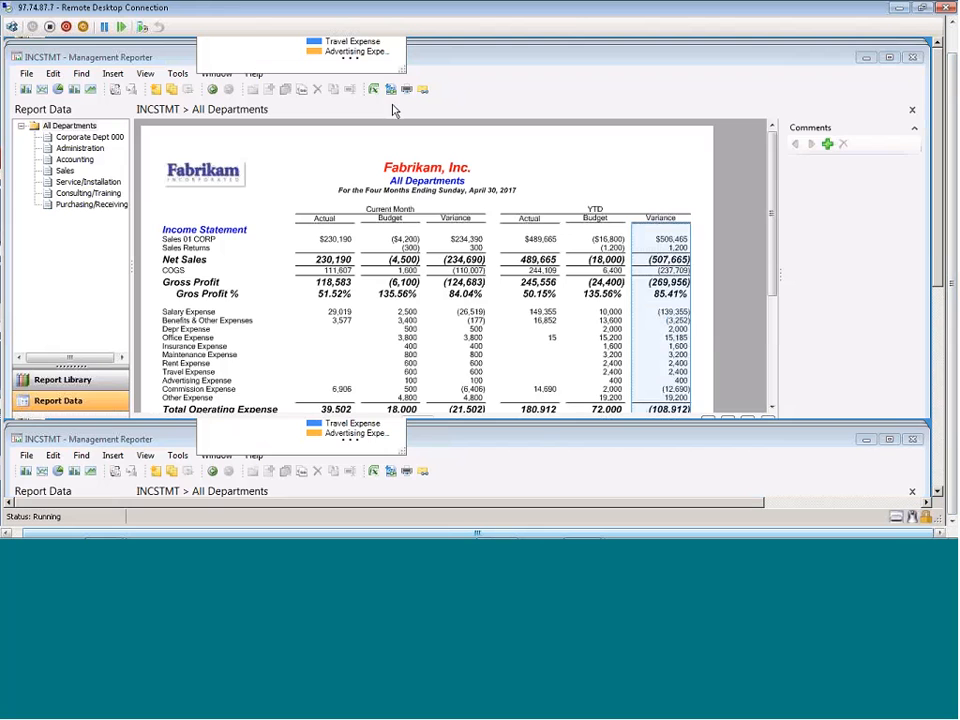
{"action": "left_click_drag", "start_coordinate": [262, 236], "coordinate": [257, 465]}
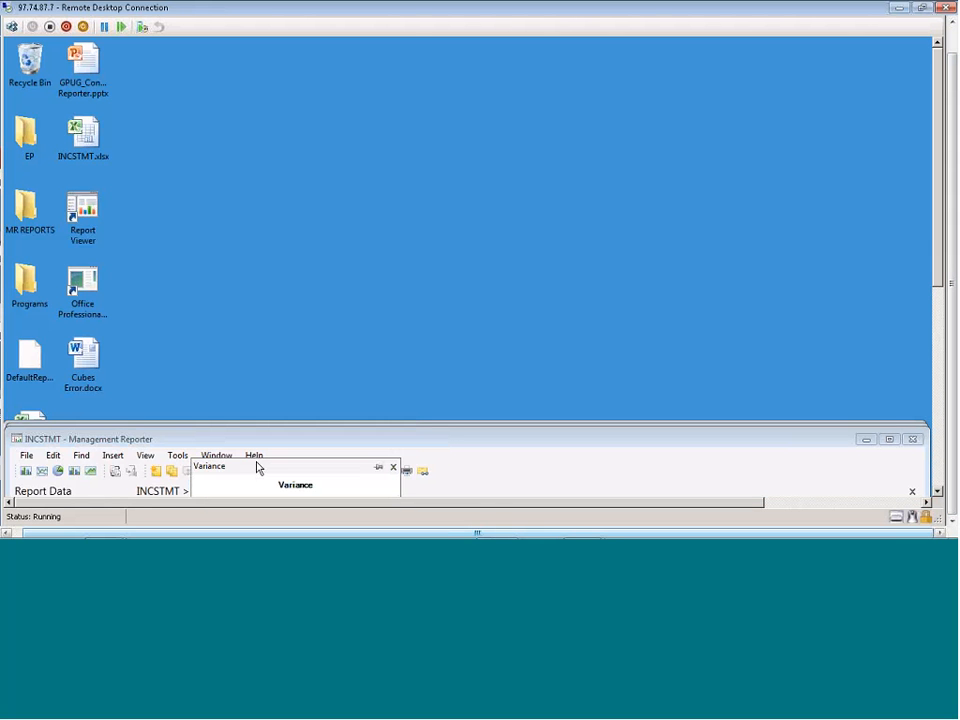
{"action": "left_click", "coordinate": [938, 475]}
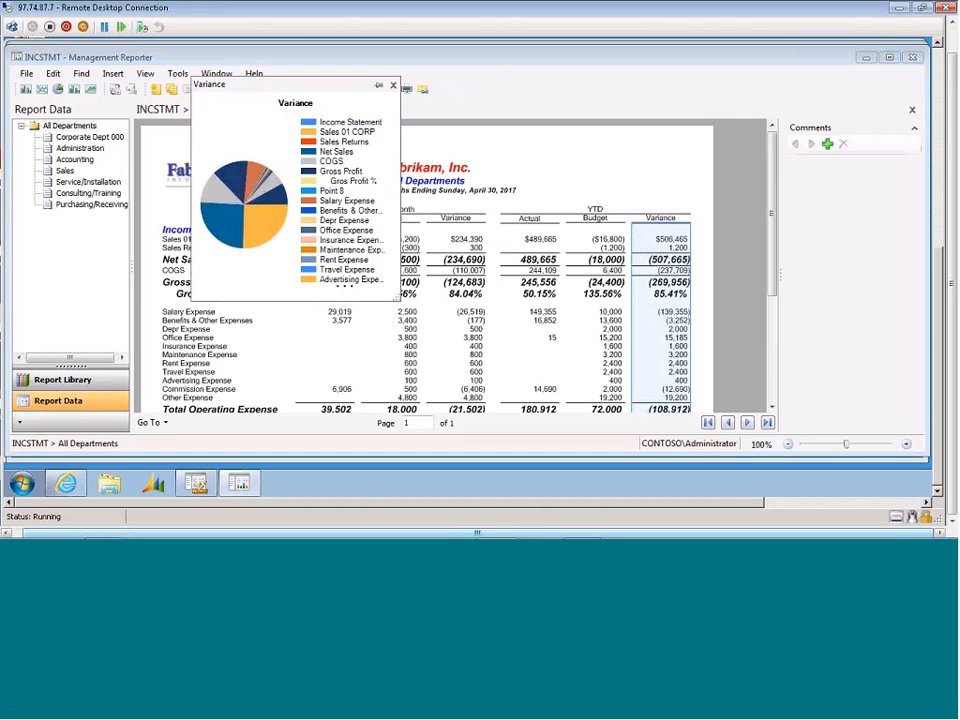
{"action": "left_click_drag", "start_coordinate": [257, 94], "coordinate": [185, 94]}
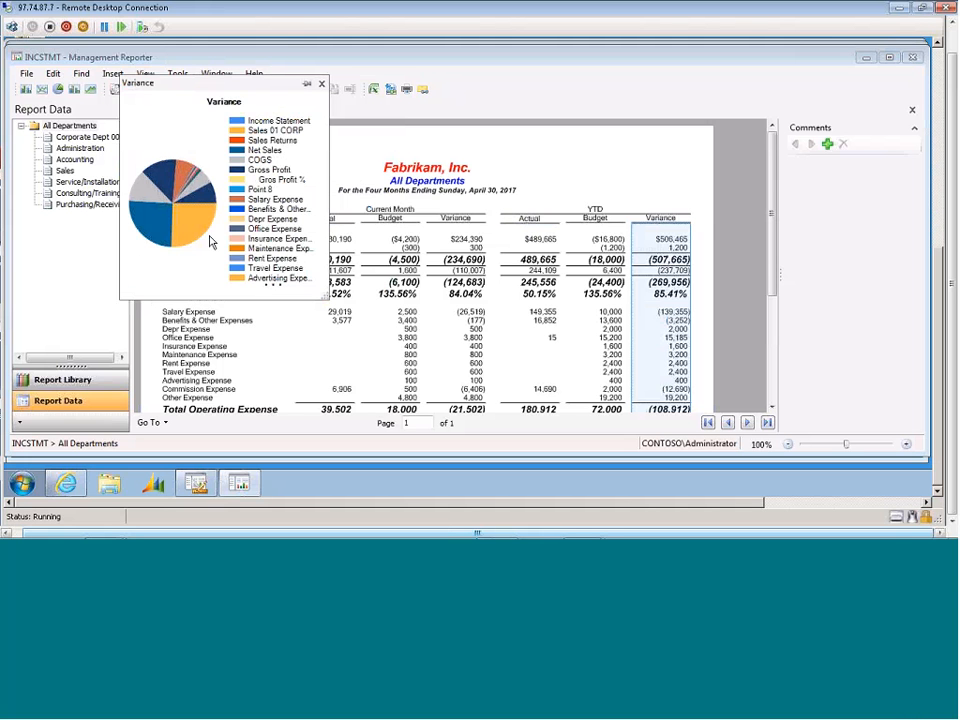
{"action": "left_click", "coordinate": [307, 86]}
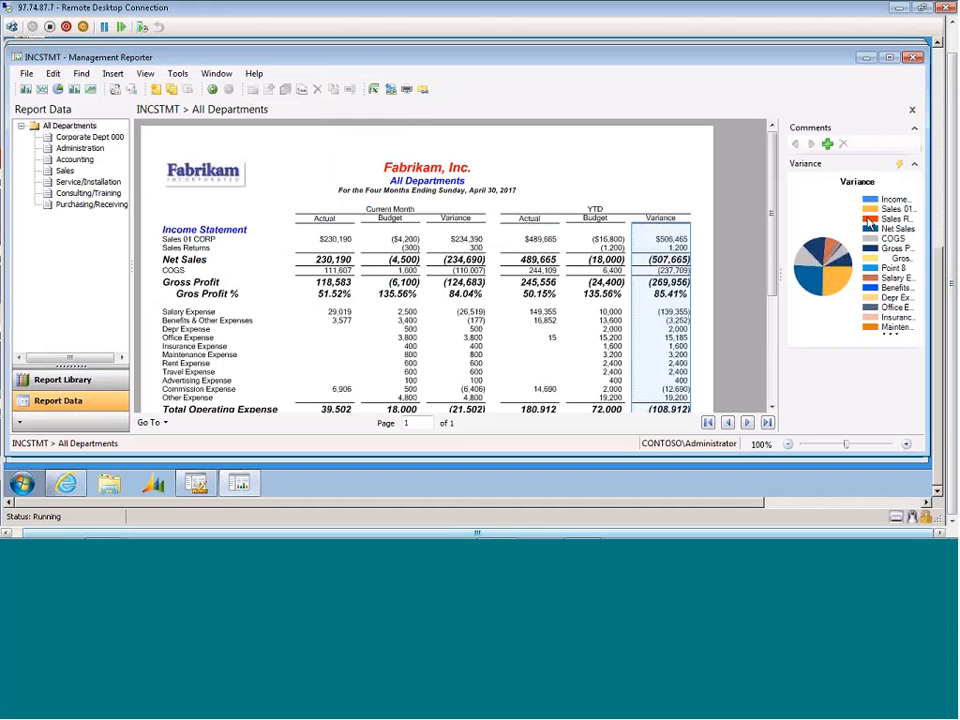
Step: Add the comment "supporting text goes here" to the Sales 01 CORP line
{"action": "left_click", "coordinate": [232, 241]}
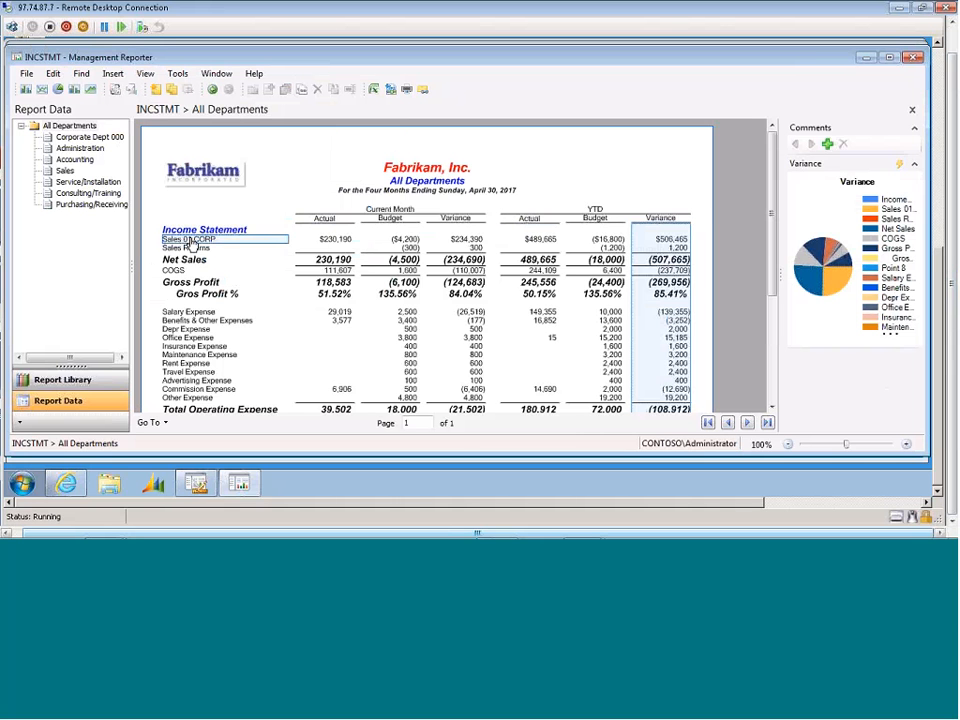
{"action": "right_click", "coordinate": [233, 247]}
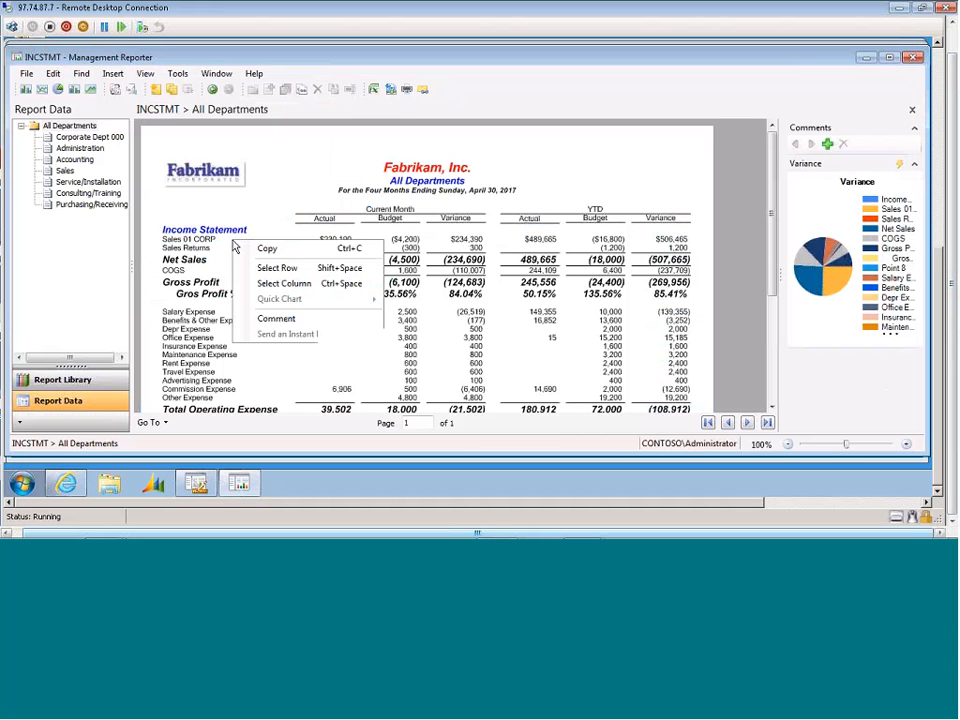
{"action": "left_click", "coordinate": [277, 319]}
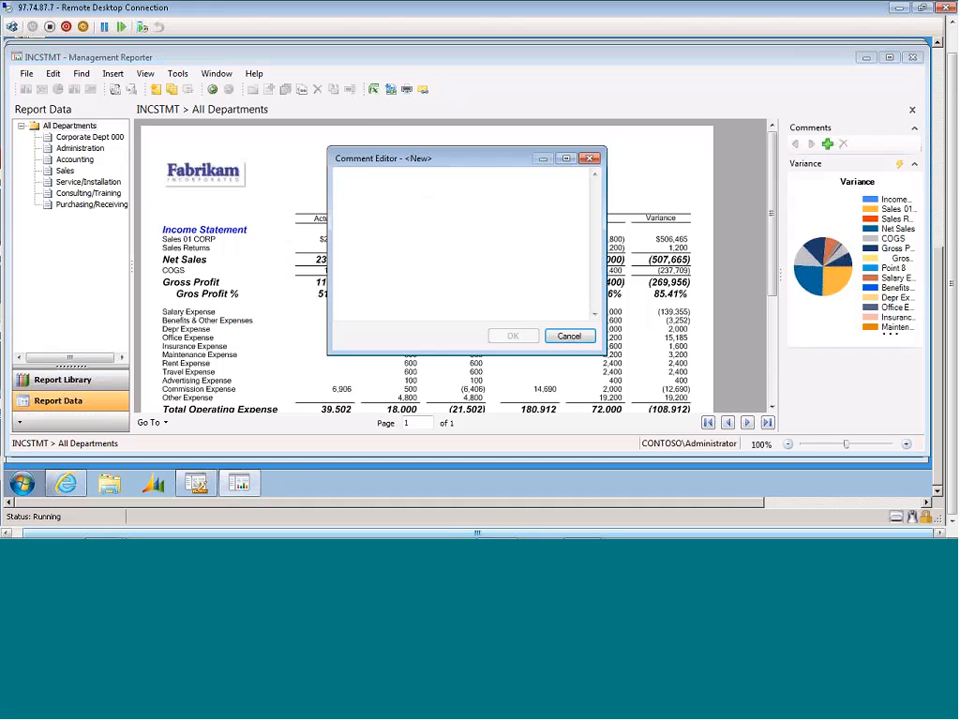
{"action": "type", "text": "supp"}
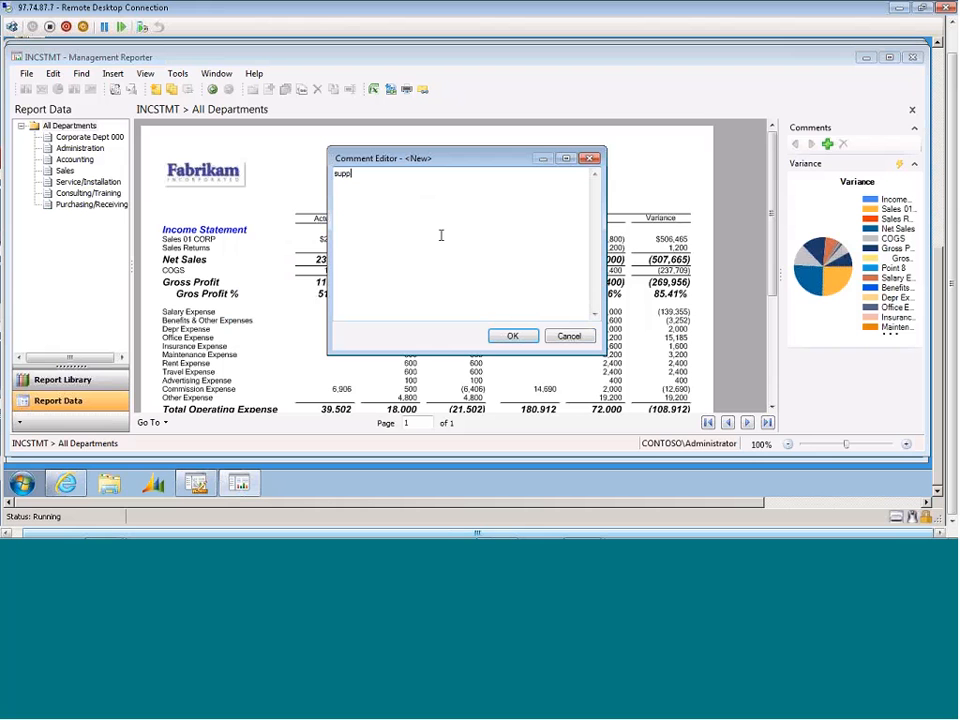
{"action": "type", "text": "orting text goes here"}
{"action": "left_click", "coordinate": [510, 338]}
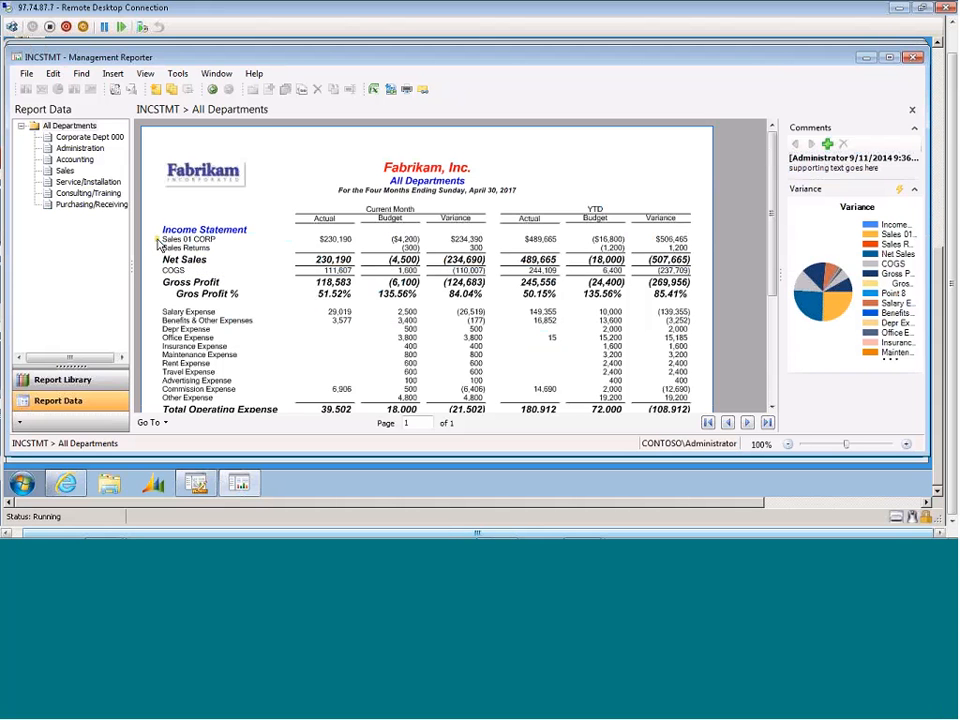
{"action": "mouse_move", "coordinate": [157, 243]}
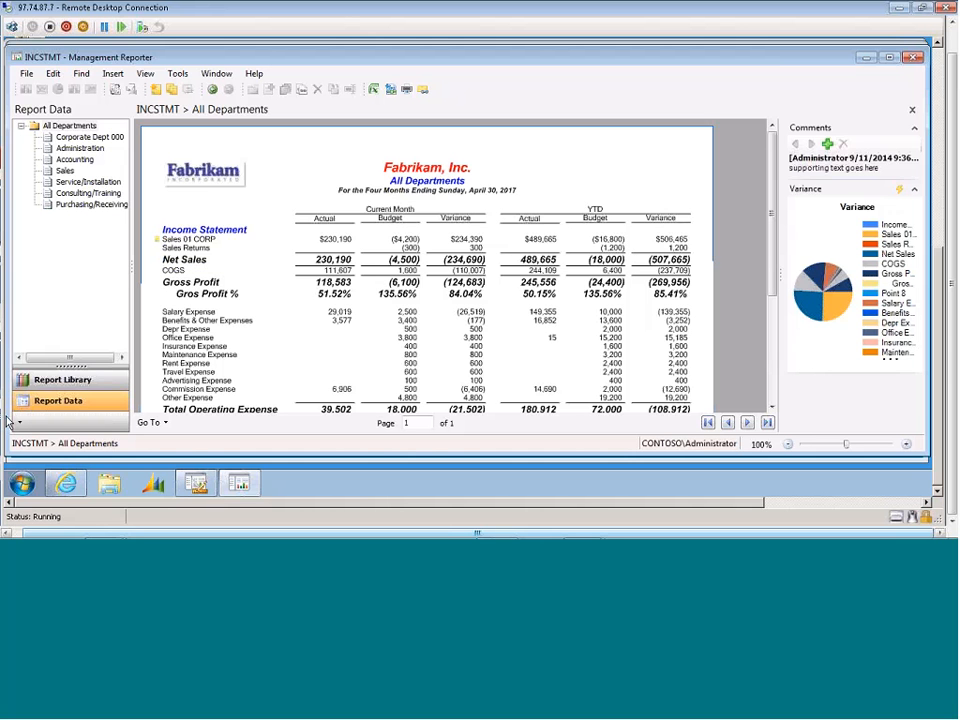
Step: Switch to the web viewer, reload the INCSTMT report and show its charts and comments
{"action": "left_click", "coordinate": [64, 486]}
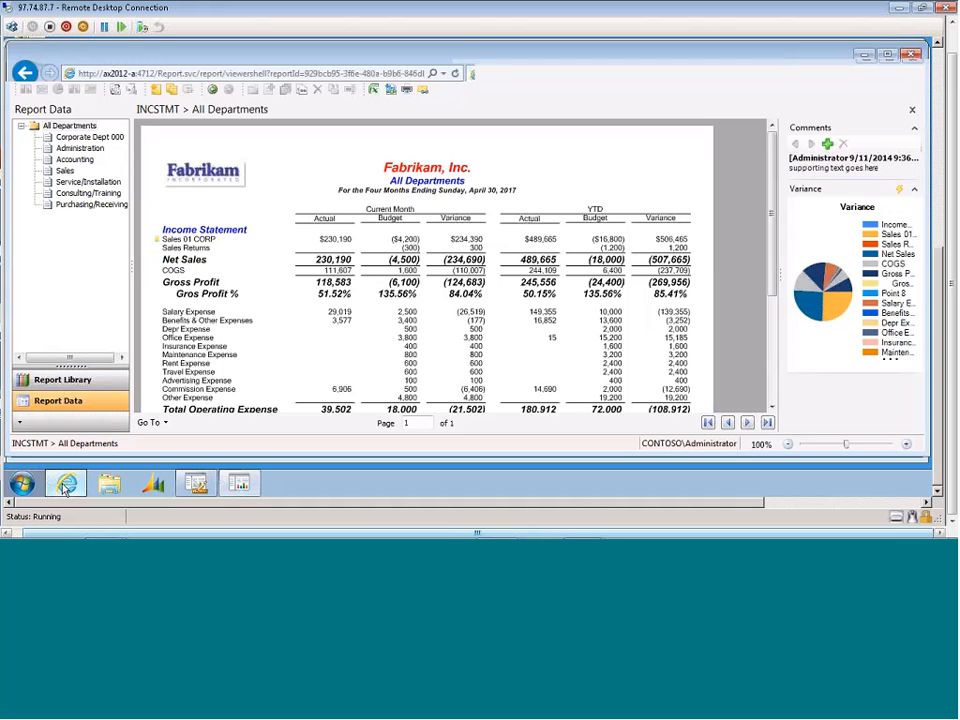
{"action": "left_click", "coordinate": [456, 73]}
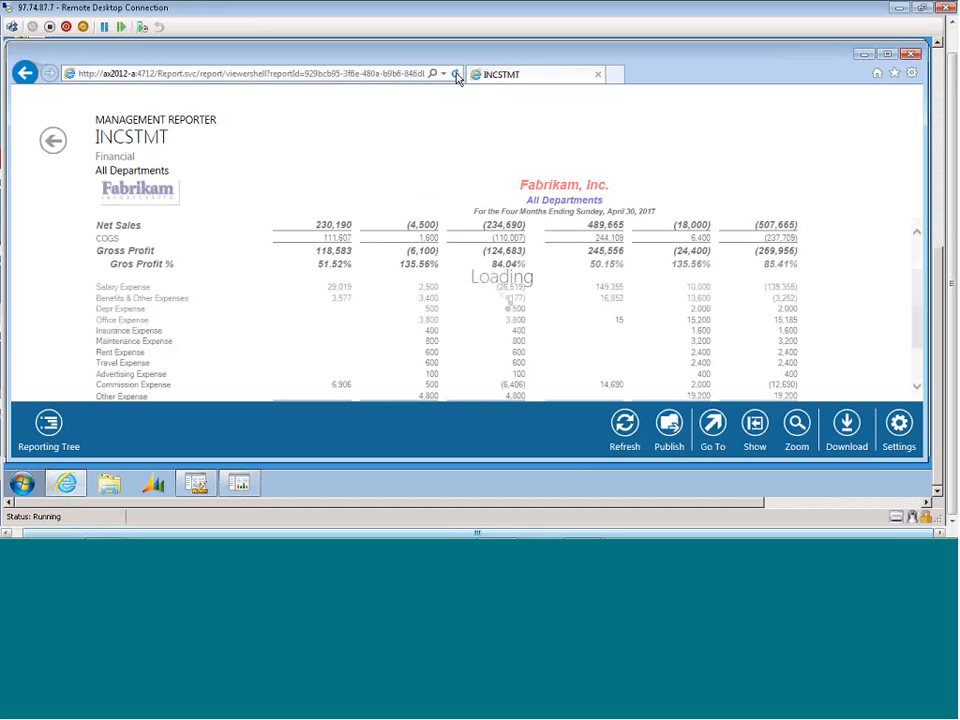
{"action": "left_click", "coordinate": [756, 428]}
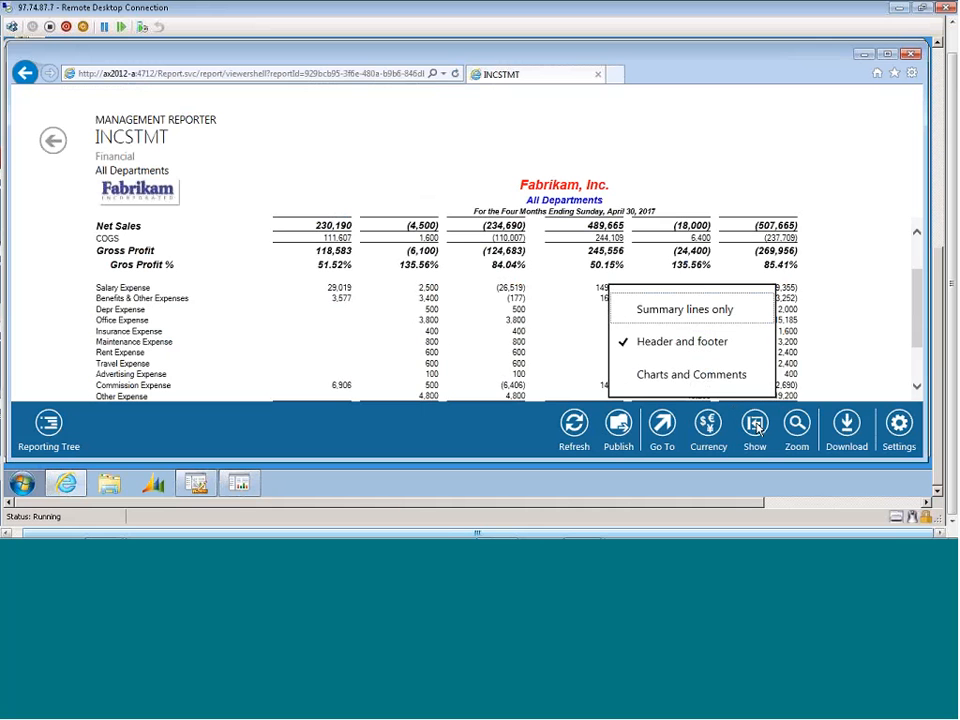
{"action": "left_click", "coordinate": [697, 376]}
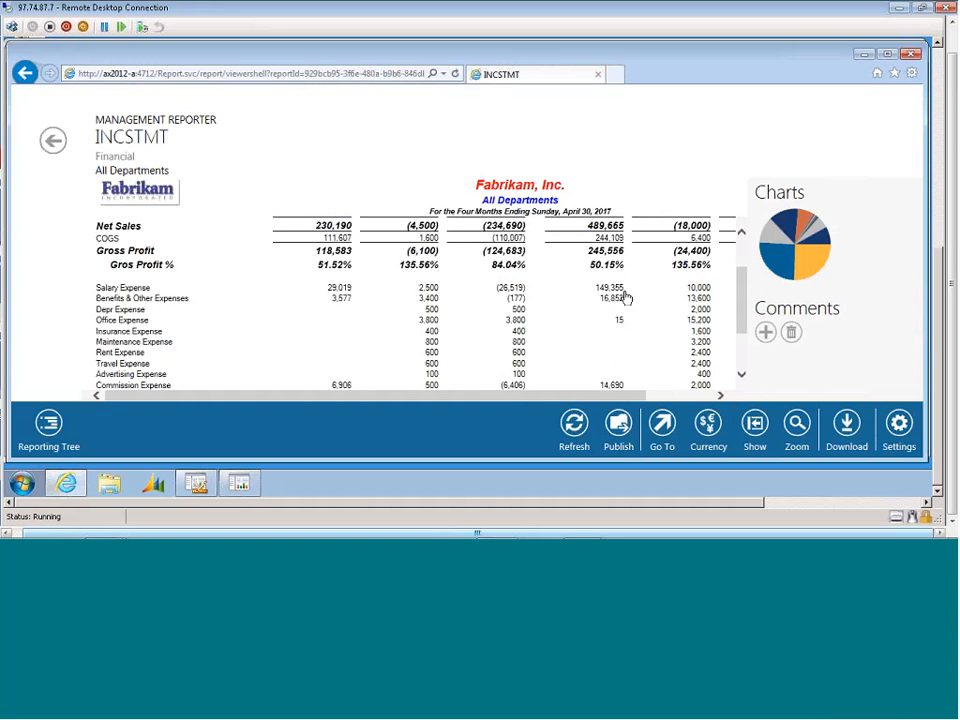
Step: Return to the desktop viewer and open the Report Library
{"action": "left_click", "coordinate": [241, 487]}
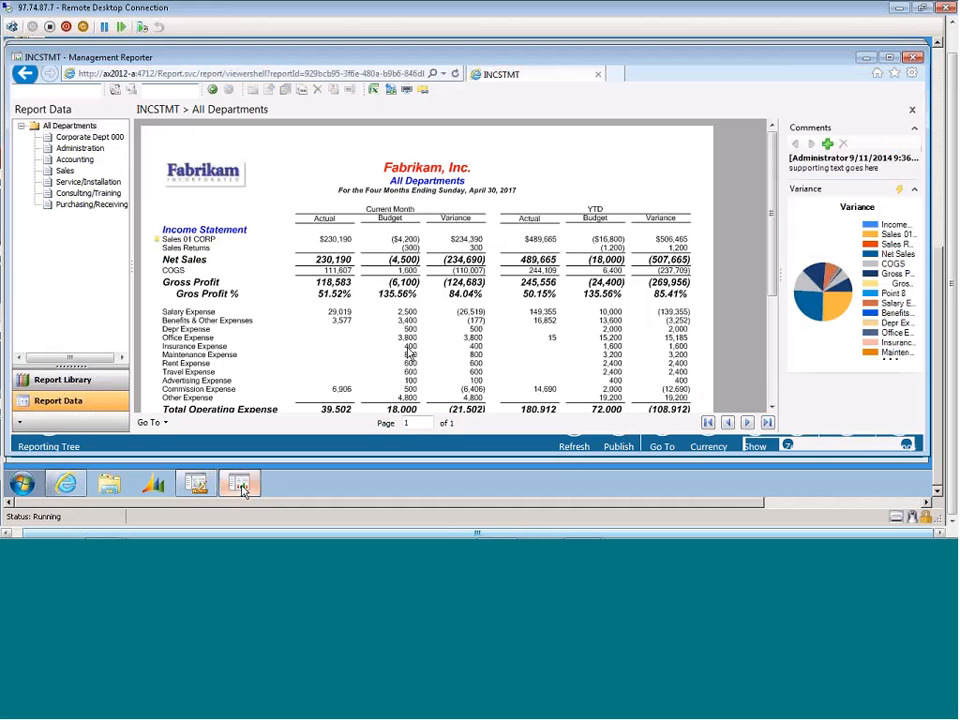
{"action": "left_click", "coordinate": [549, 284]}
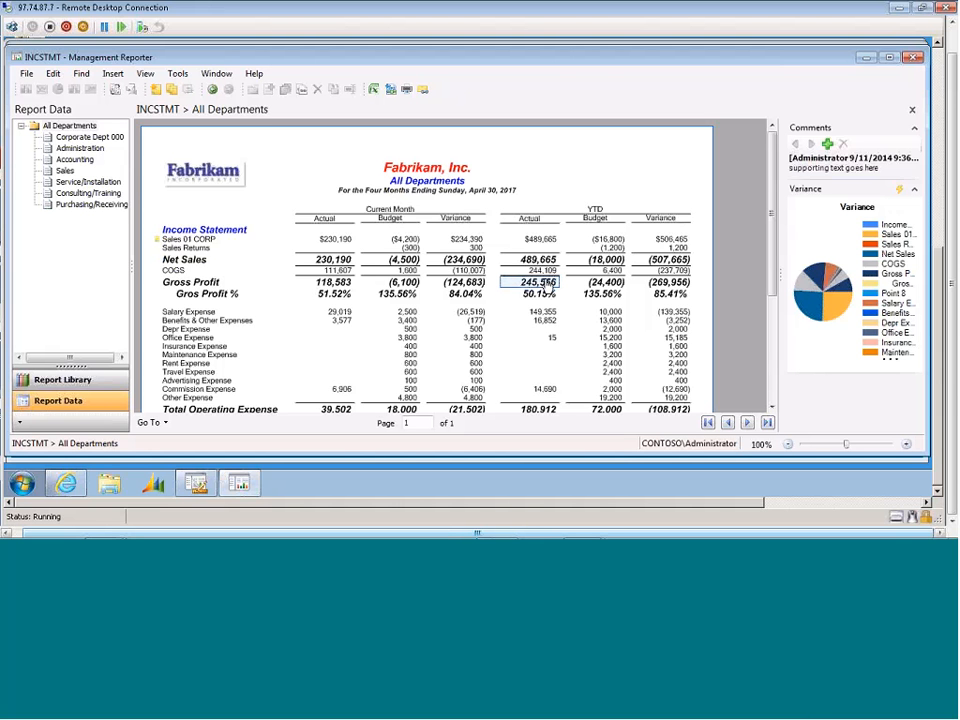
{"action": "left_click", "coordinate": [527, 150]}
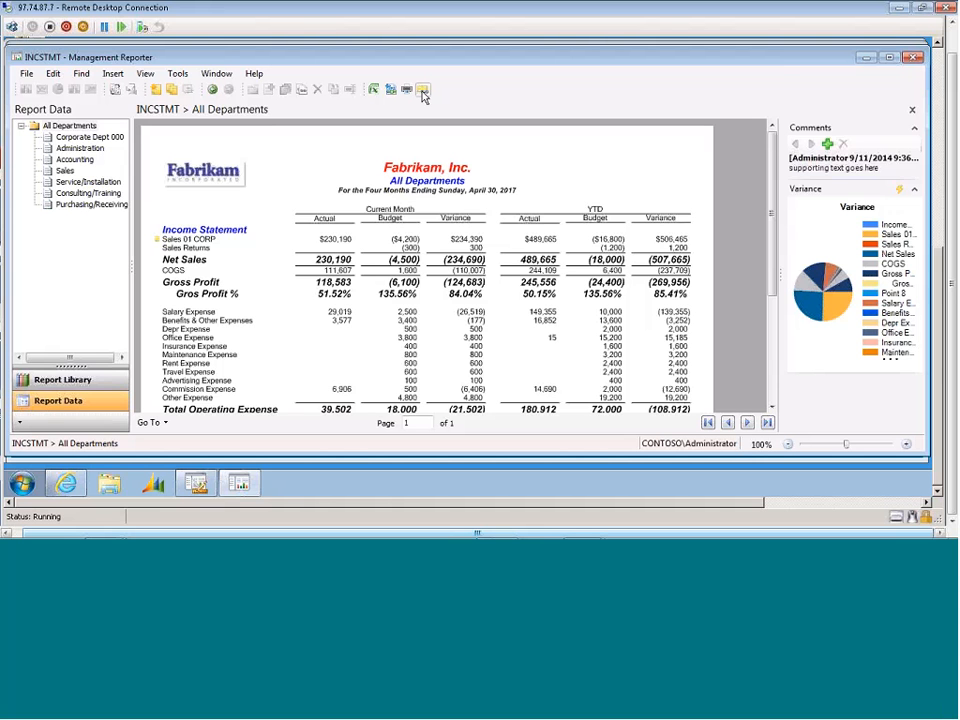
{"action": "left_click", "coordinate": [62, 381]}
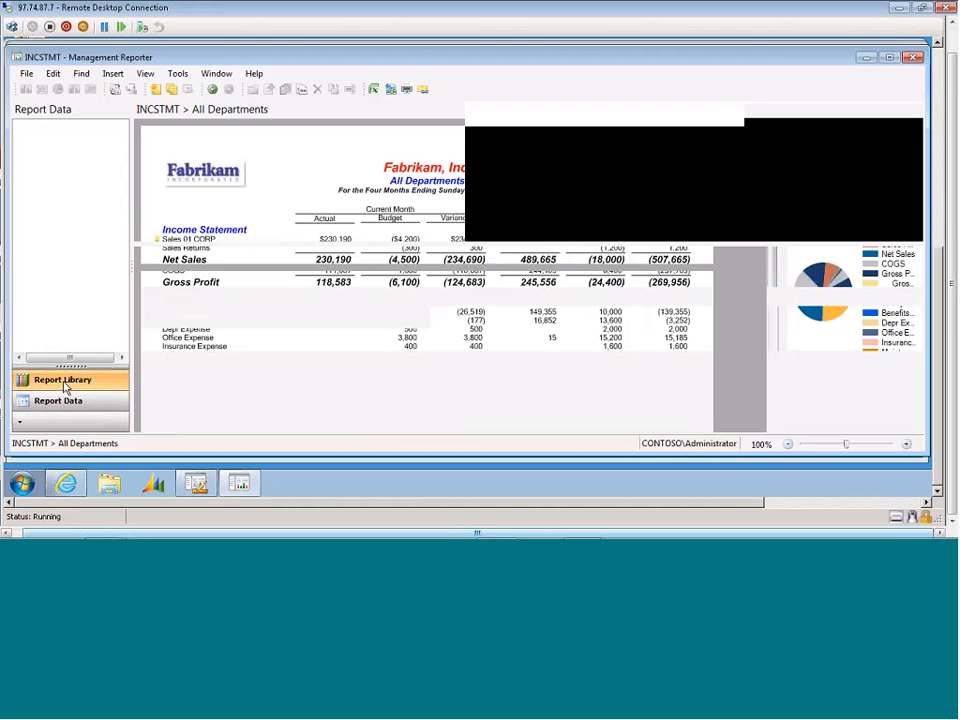
Step: Expand the library and its 2012 folder, view the 2012 and Board of Dir folders, and return to the Library root
{"action": "double_click", "coordinate": [52, 126]}
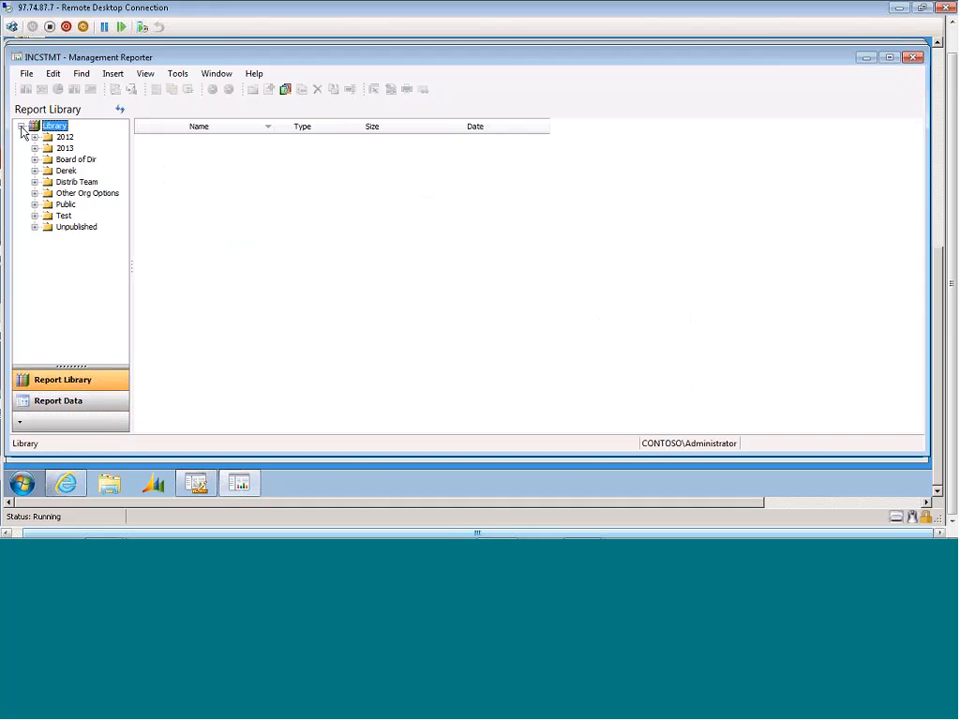
{"action": "left_click", "coordinate": [34, 138]}
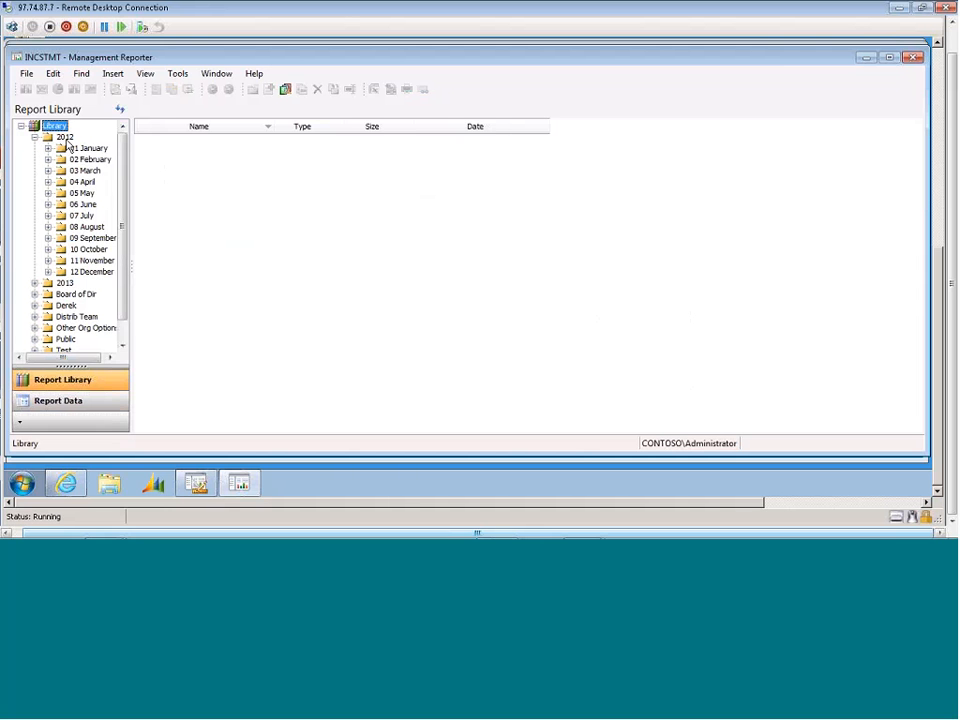
{"action": "key", "text": "Down"}
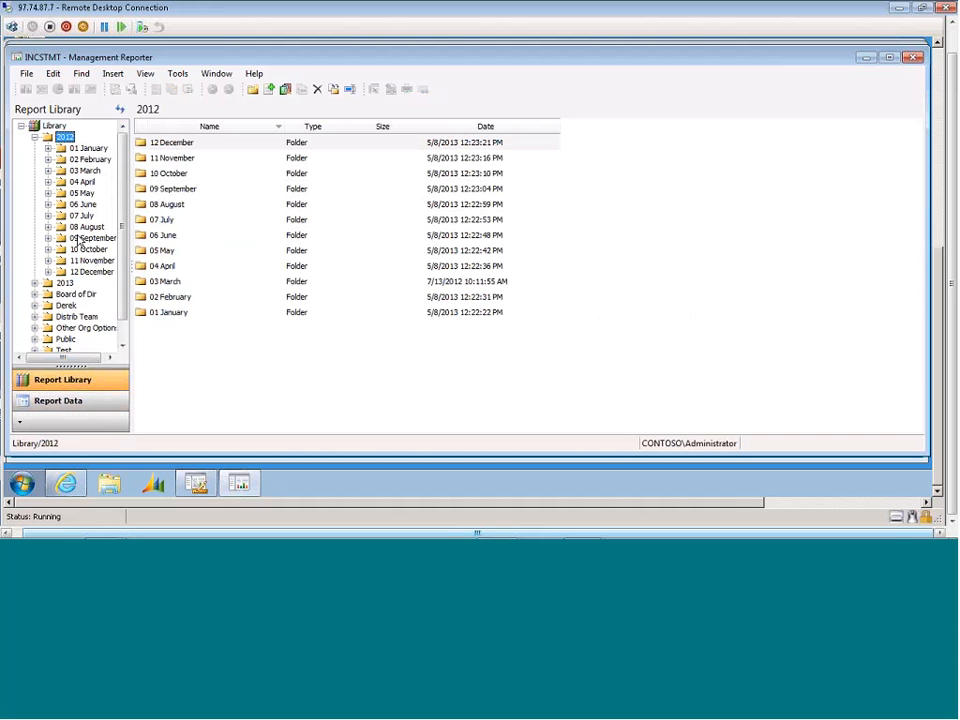
{"action": "left_click", "coordinate": [74, 296]}
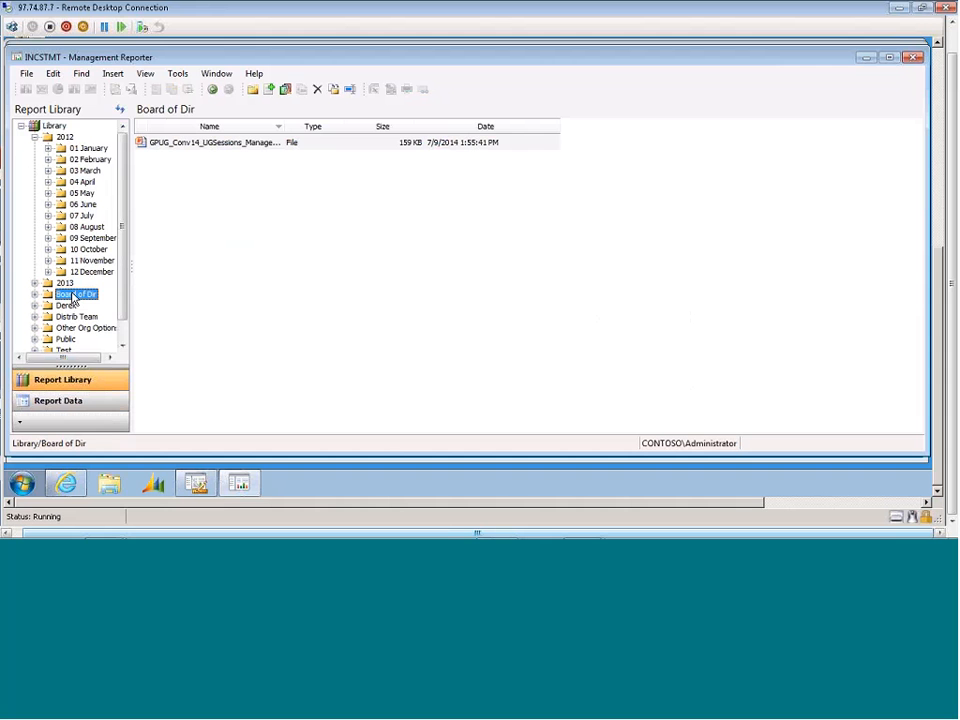
{"action": "left_click", "coordinate": [55, 127]}
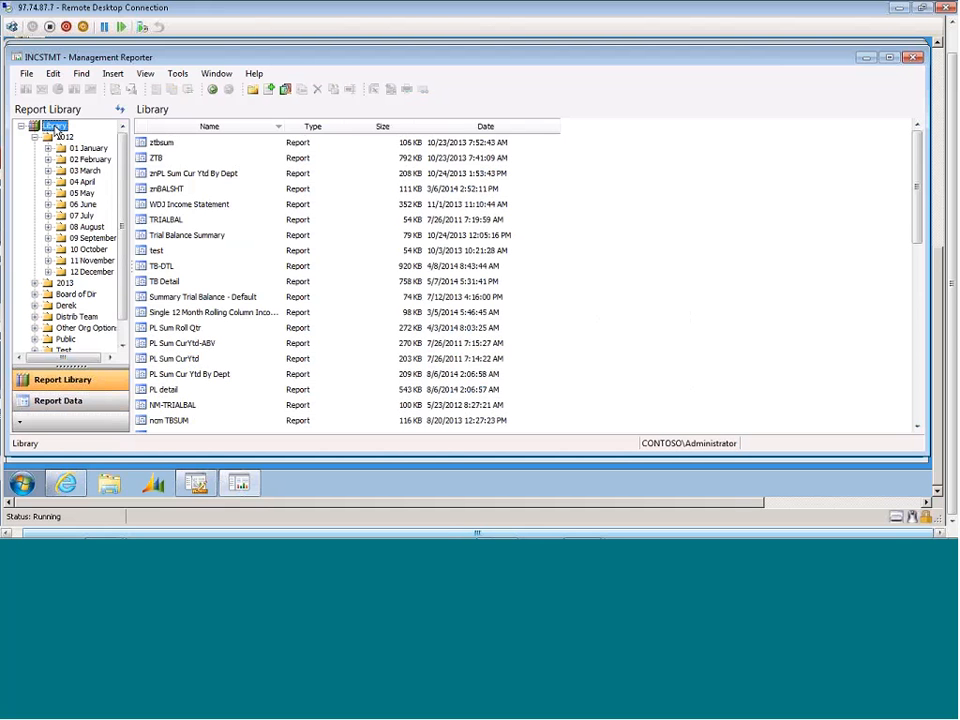
Step: Show the available versions of the TB-DTL report and close the versions list
{"action": "left_click", "coordinate": [194, 268]}
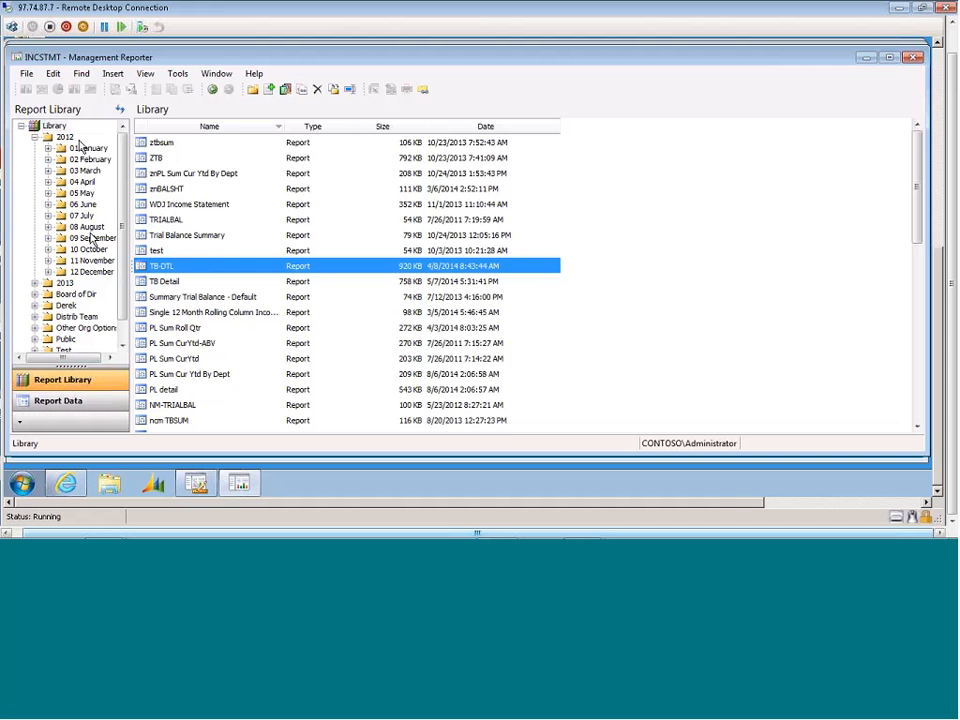
{"action": "right_click", "coordinate": [173, 271]}
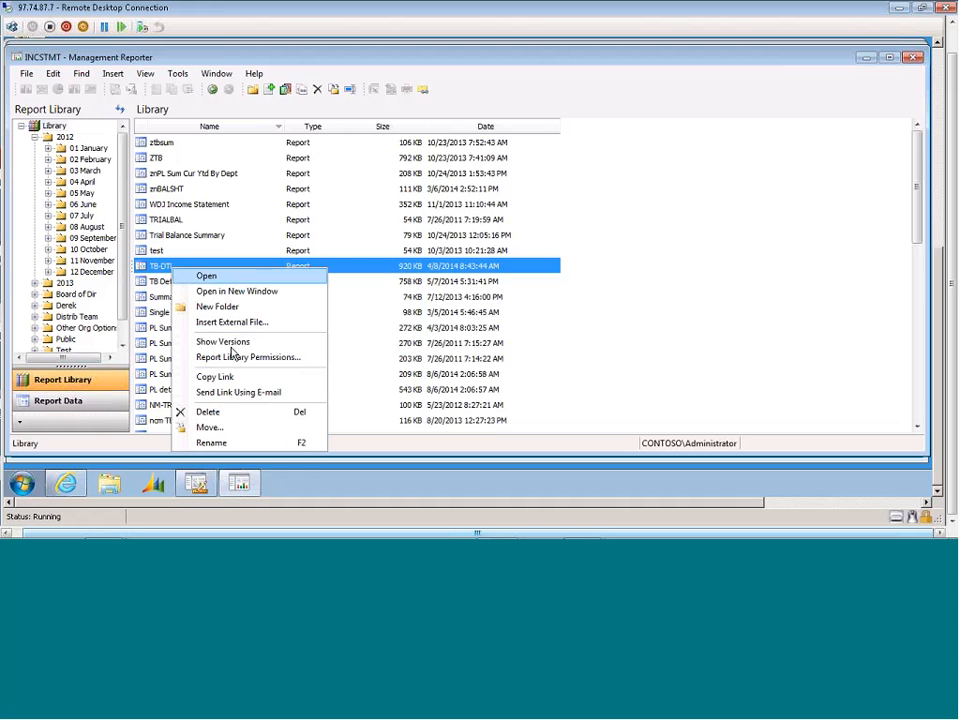
{"action": "left_click", "coordinate": [232, 344]}
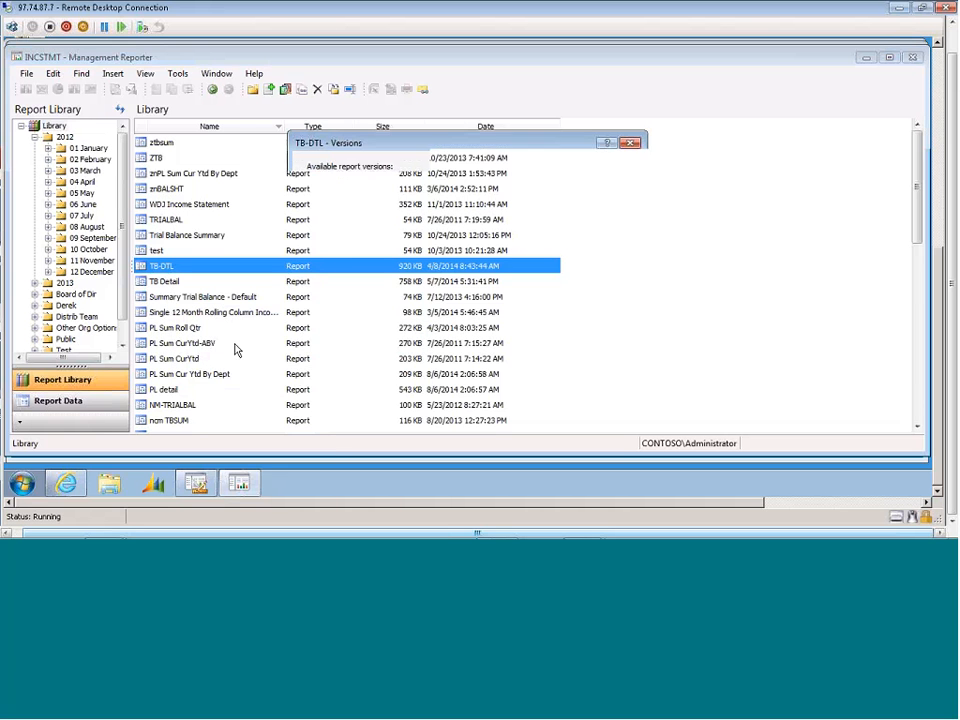
{"action": "left_click", "coordinate": [630, 143]}
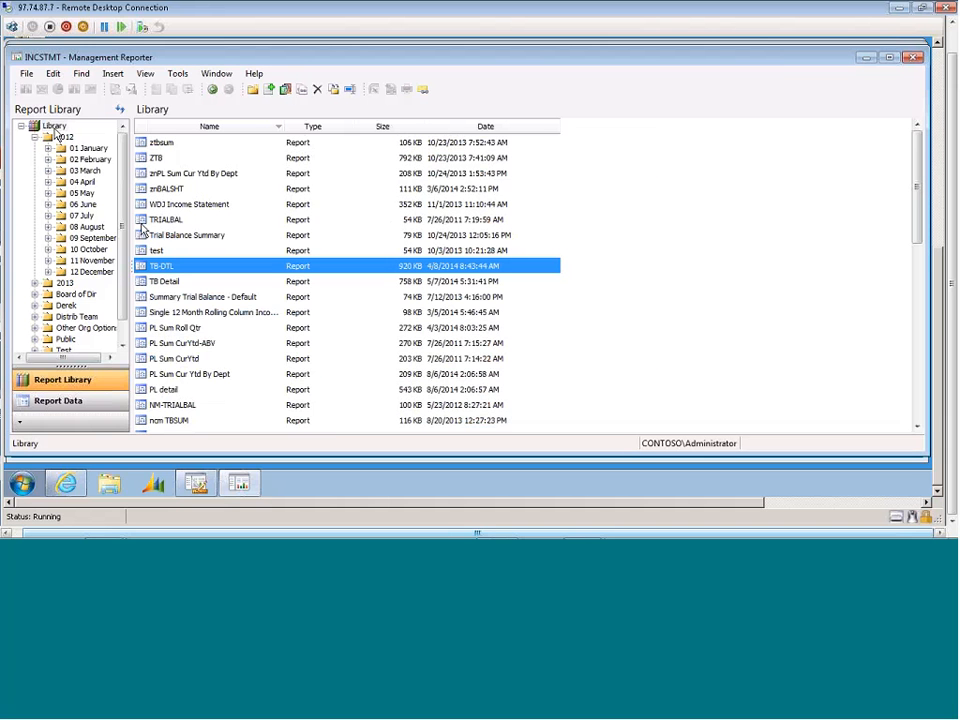
Step: Review the versions of the TB Detail report with their full creation dates, comparing the oldest and newest, and close the list
{"action": "right_click", "coordinate": [157, 286]}
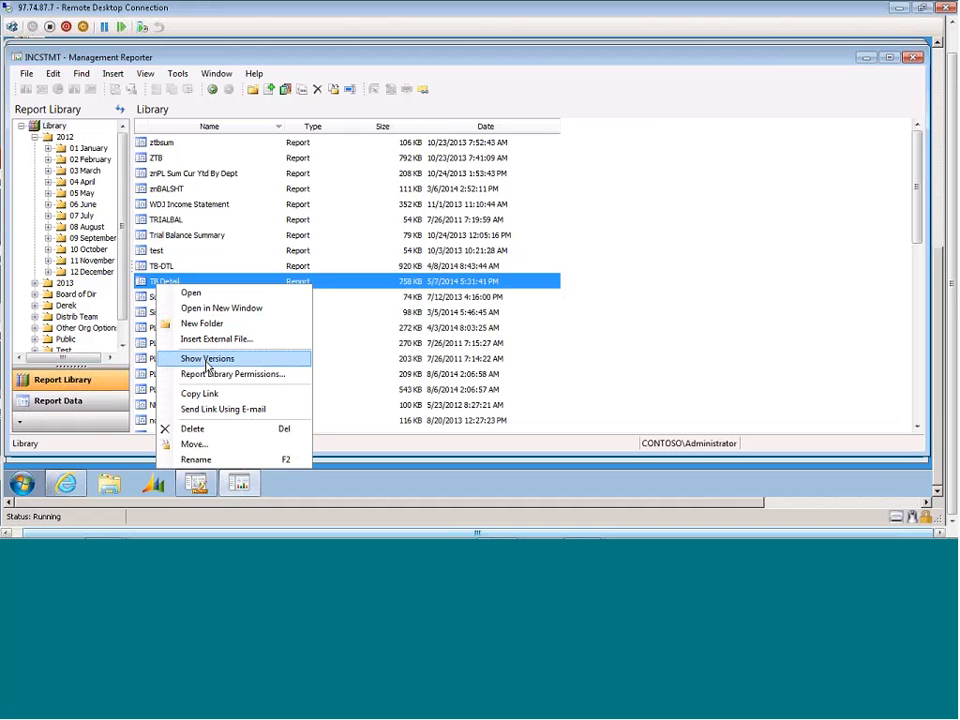
{"action": "left_click", "coordinate": [205, 359]}
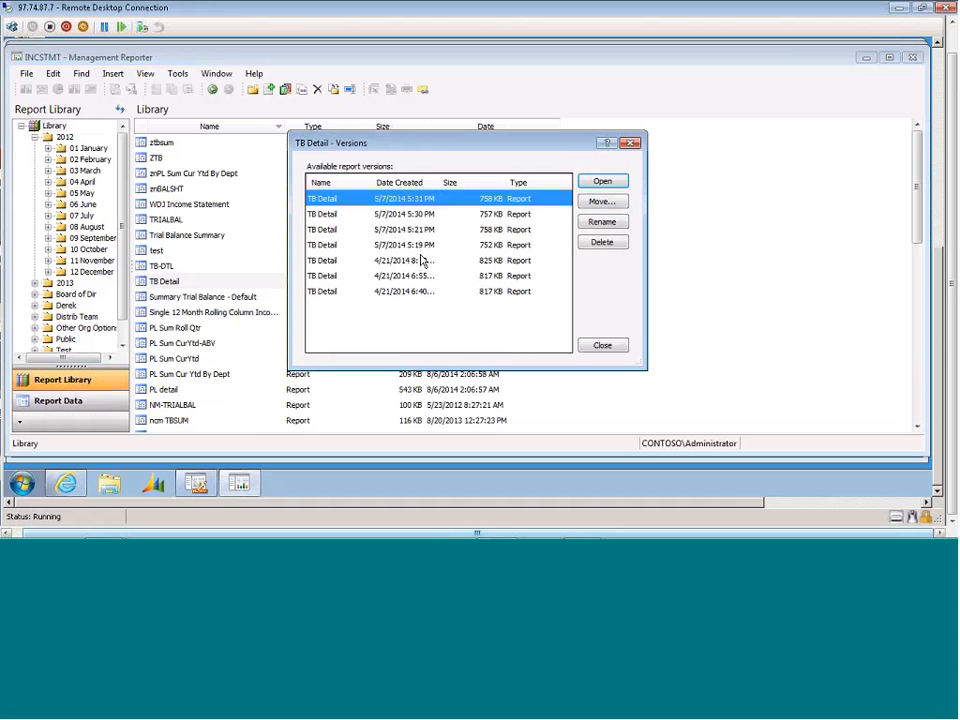
{"action": "left_click", "coordinate": [389, 294], "text": "ctrl"}
{"action": "left_click", "coordinate": [389, 294]}
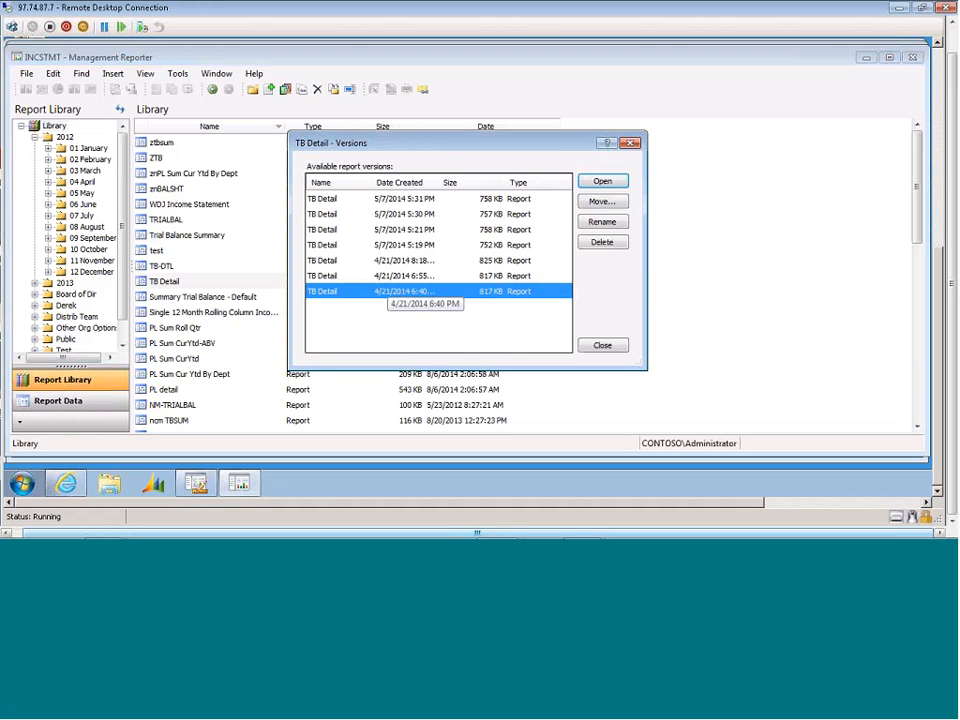
{"action": "double_click", "coordinate": [437, 181]}
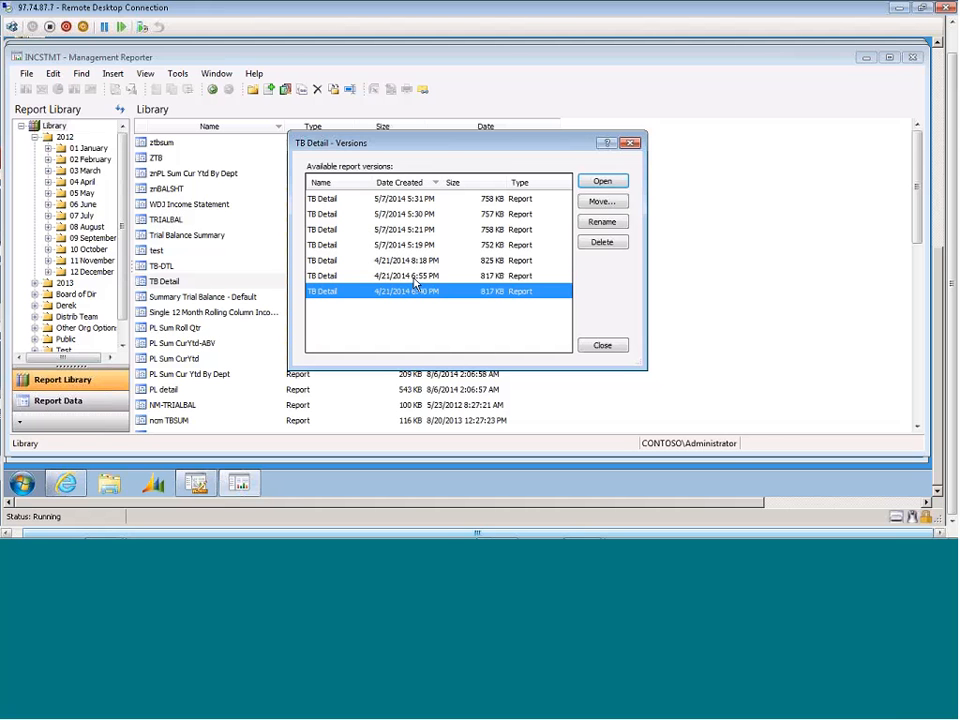
{"action": "left_click", "coordinate": [401, 203]}
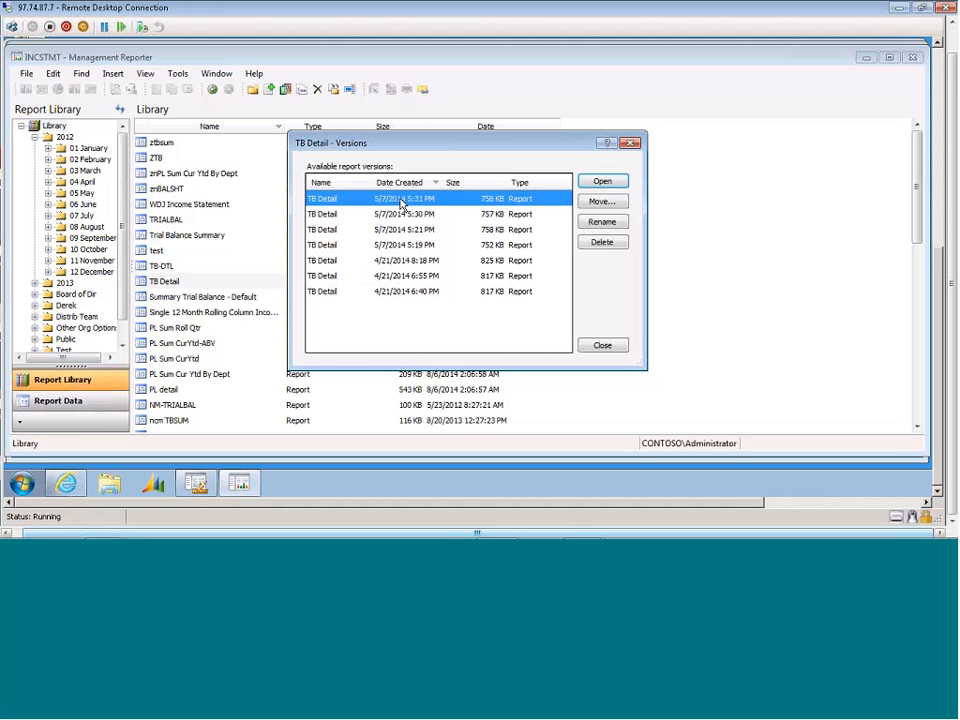
{"action": "left_click", "coordinate": [631, 145]}
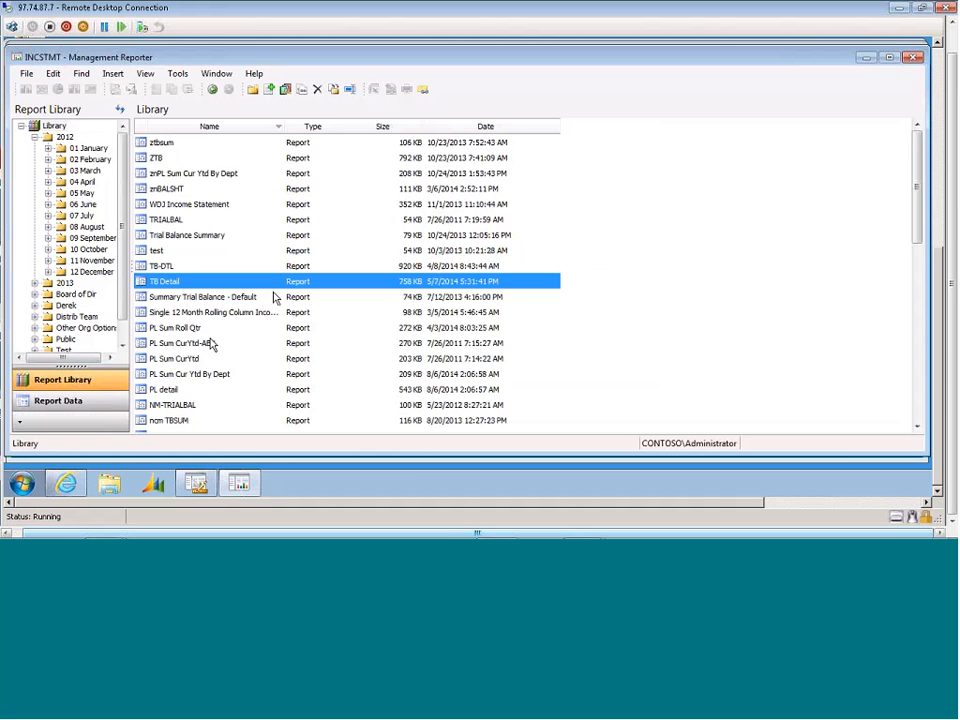
Step: Return to the INCSTMT report data and select the entire current-month Budget column
{"action": "left_click", "coordinate": [86, 408]}
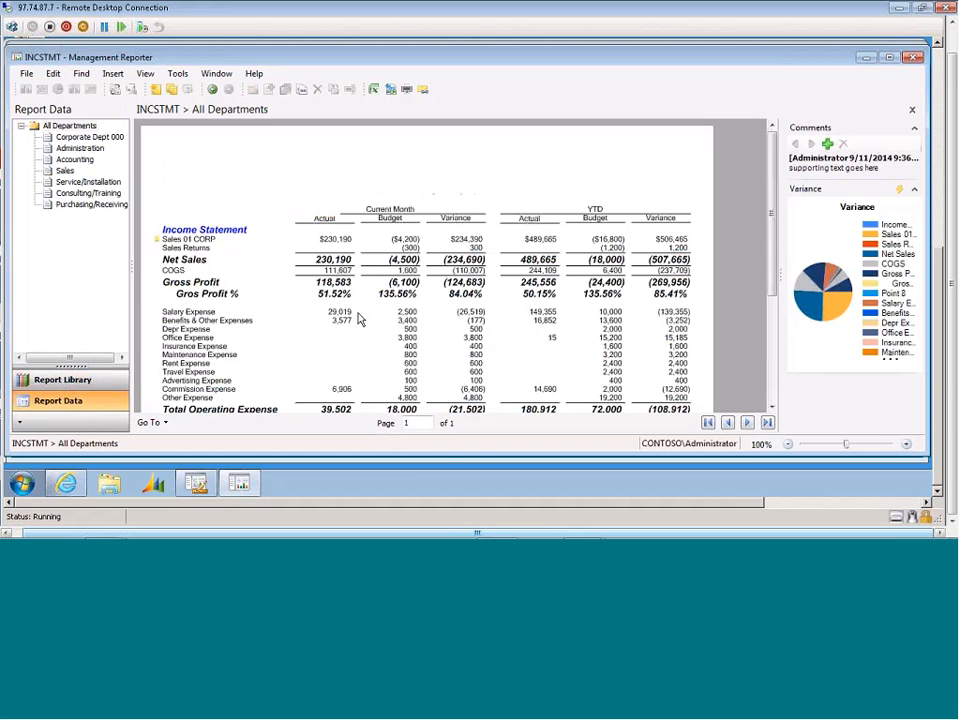
{"action": "left_click", "coordinate": [380, 315]}
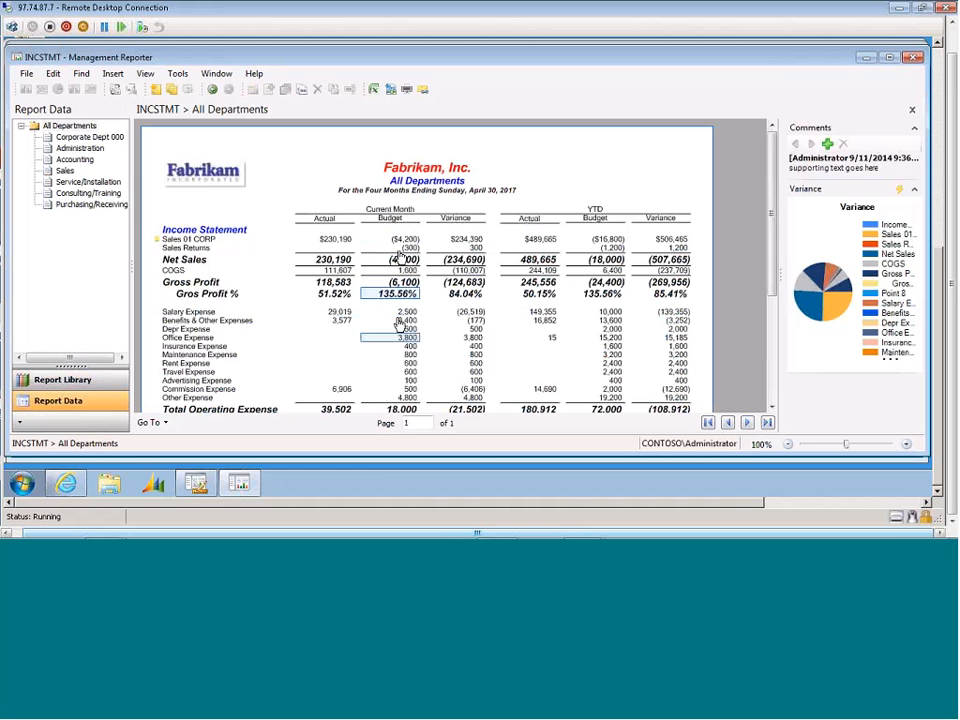
{"action": "right_click", "coordinate": [399, 249]}
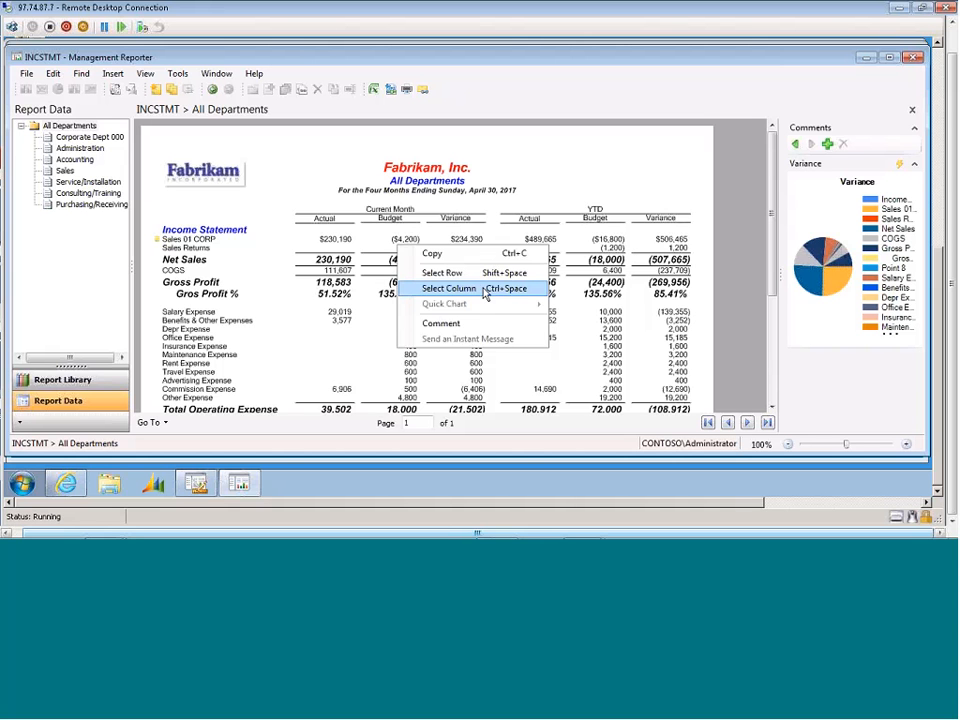
{"action": "left_click", "coordinate": [485, 289]}
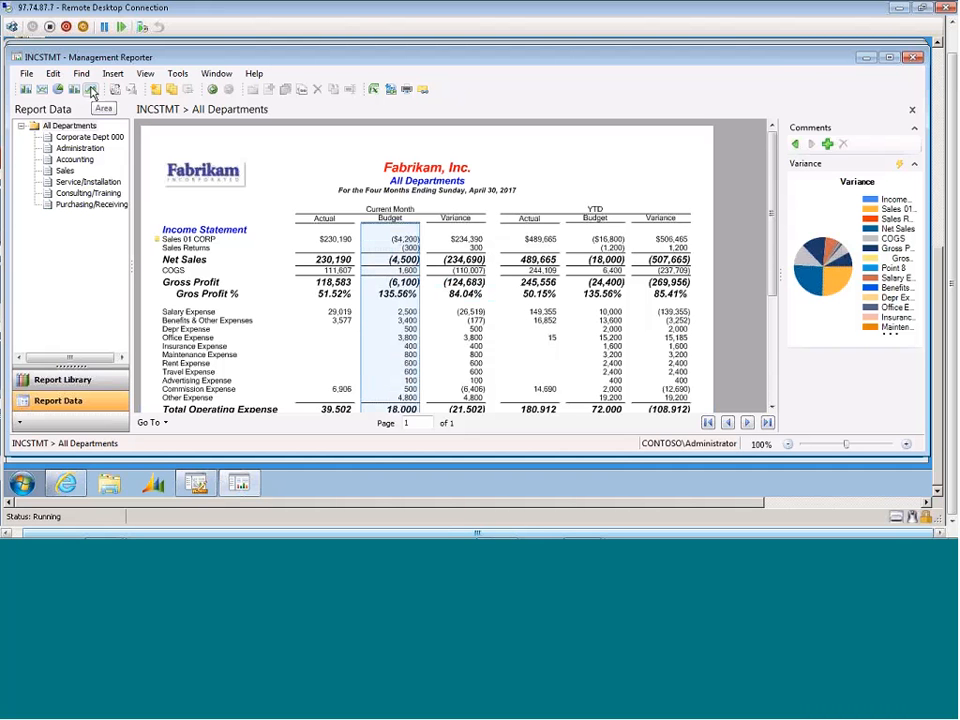
Step: Check the comment option available for the Sales Returns line without adding a comment
{"action": "left_click", "coordinate": [348, 296]}
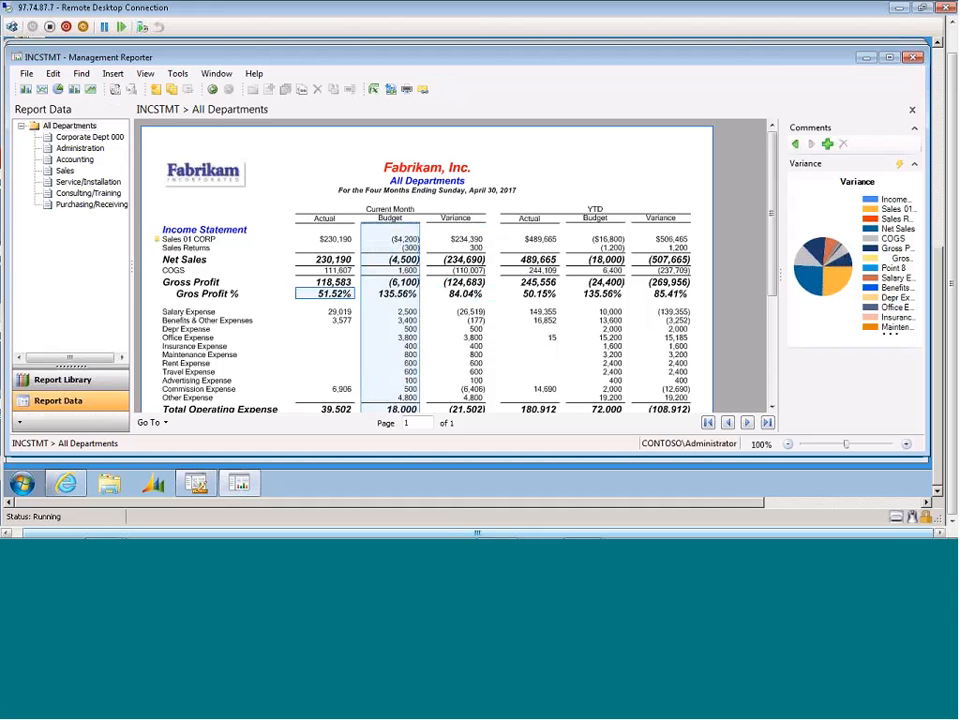
{"action": "right_click", "coordinate": [253, 251]}
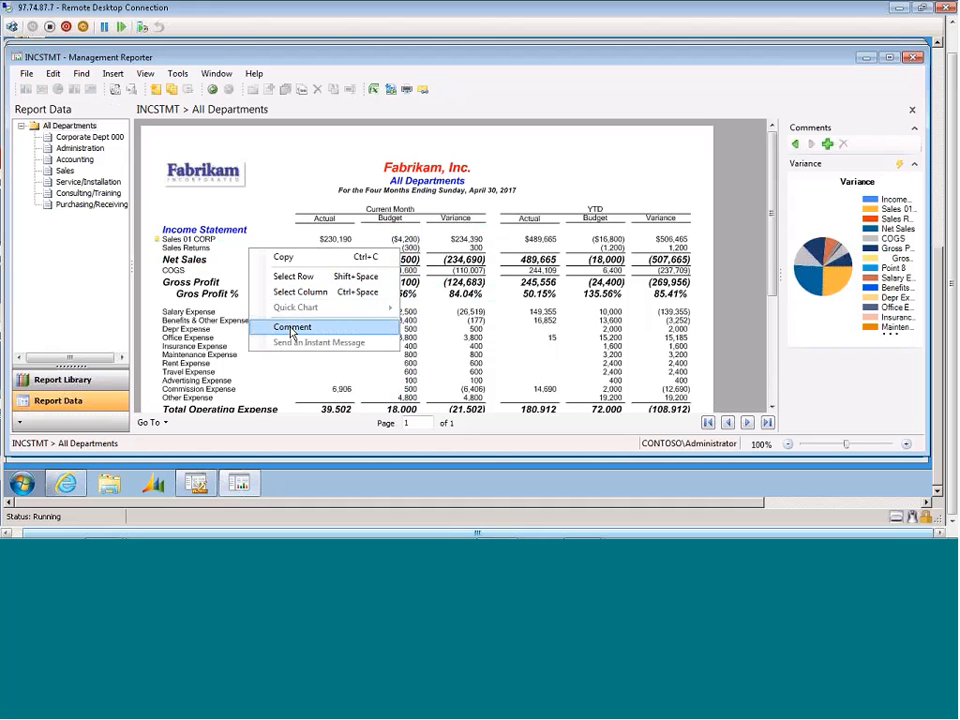
{"action": "left_click", "coordinate": [757, 170]}
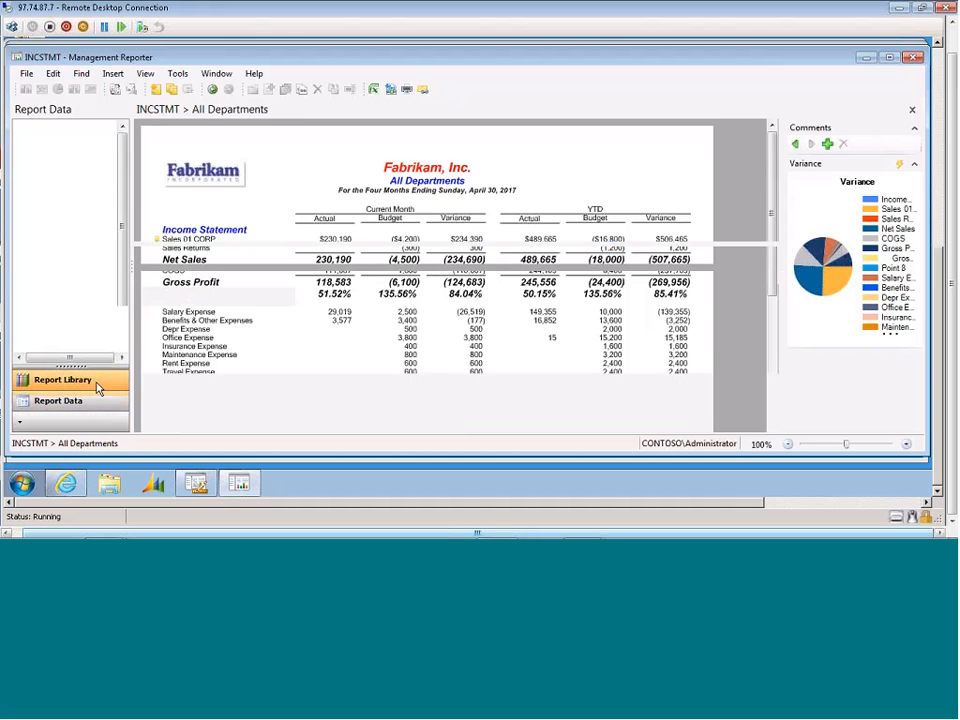
Step: View the 2012/03 March folder in the Report Library and return to the All Departments unit of the INCSTMT report
{"action": "left_click", "coordinate": [42, 384]}
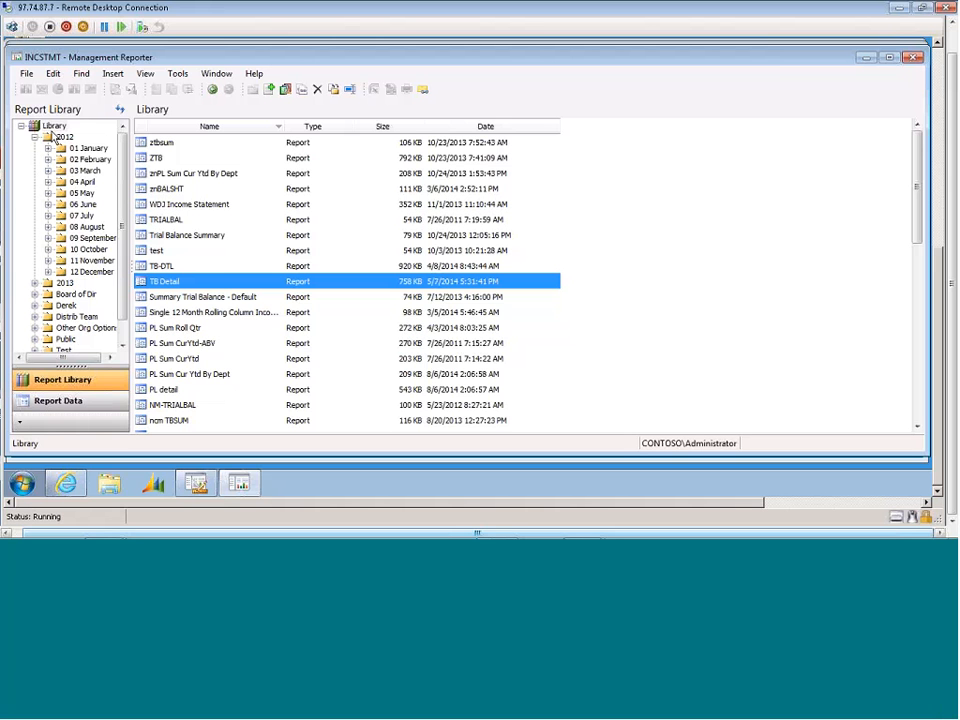
{"action": "left_click", "coordinate": [55, 127]}
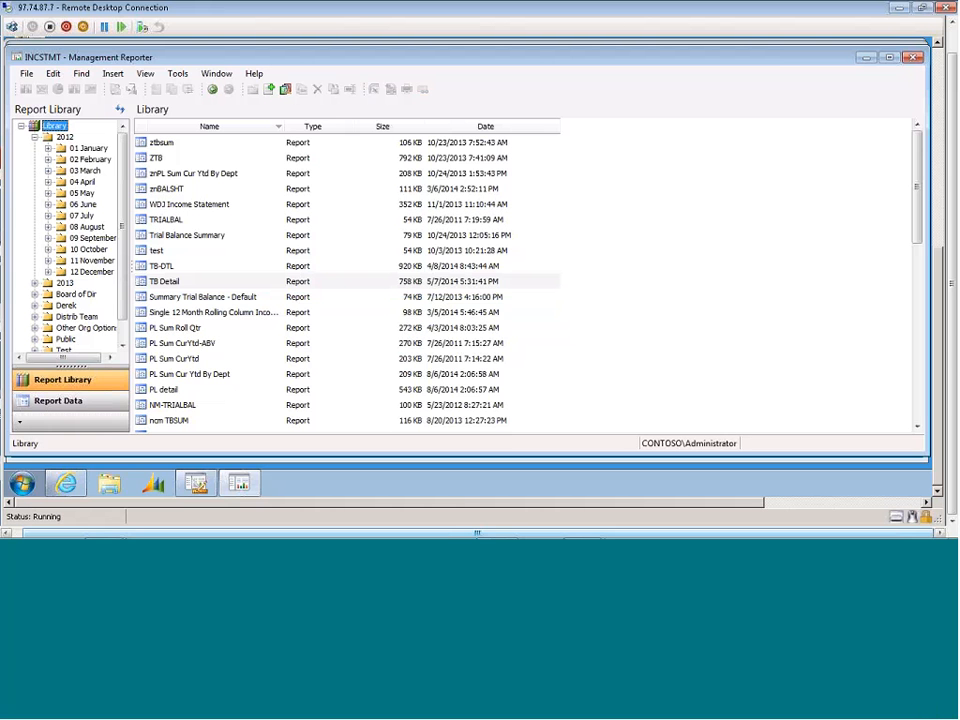
{"action": "left_click", "coordinate": [64, 171]}
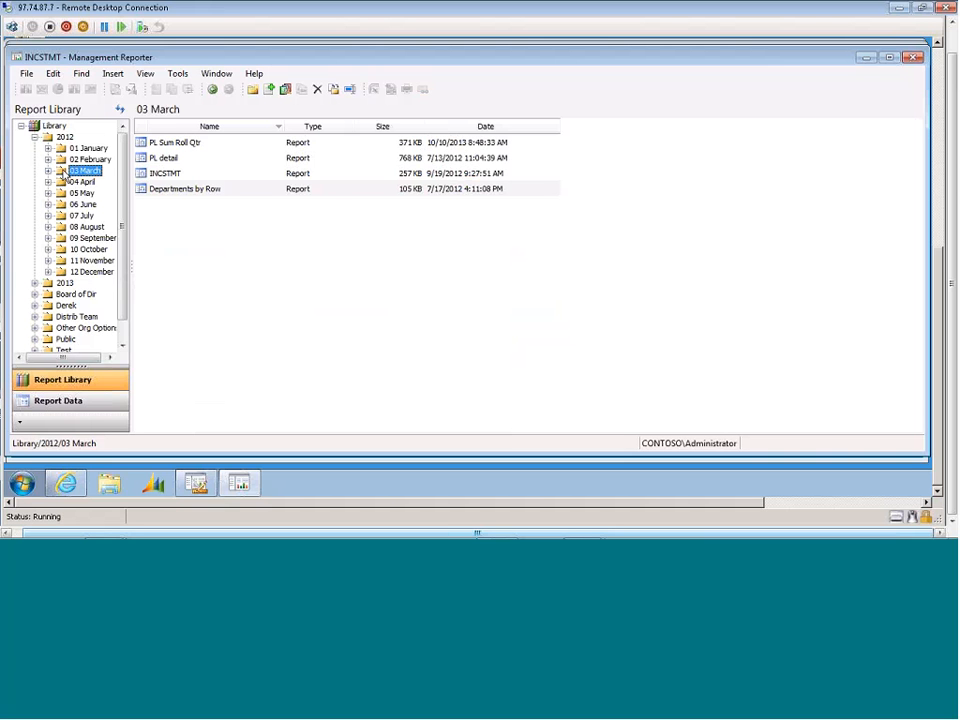
{"action": "left_click", "coordinate": [54, 126]}
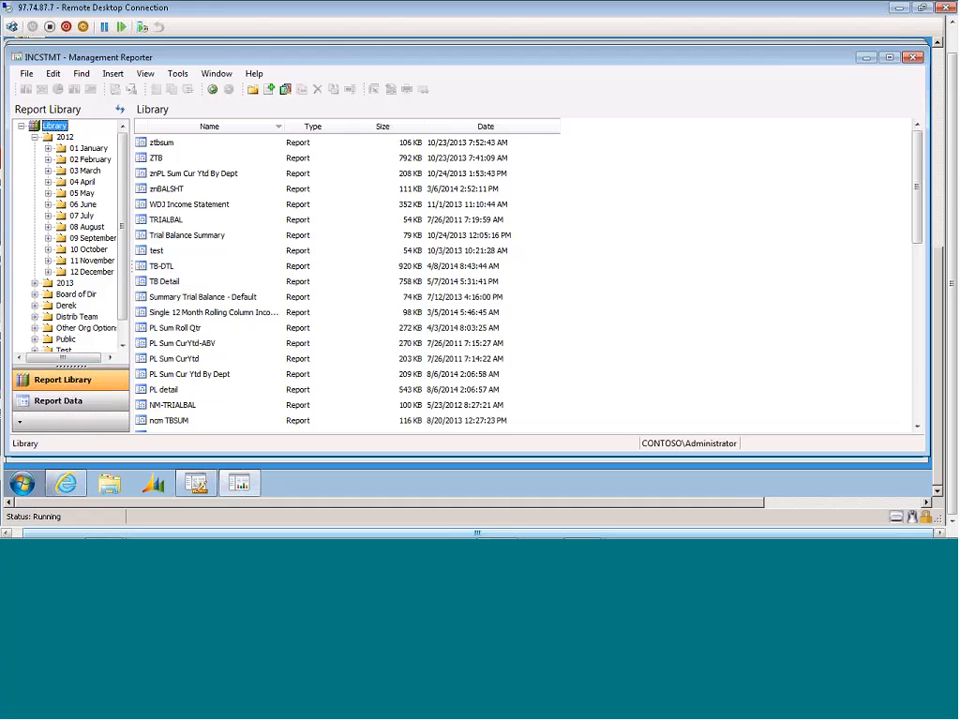
{"action": "left_click", "coordinate": [80, 404]}
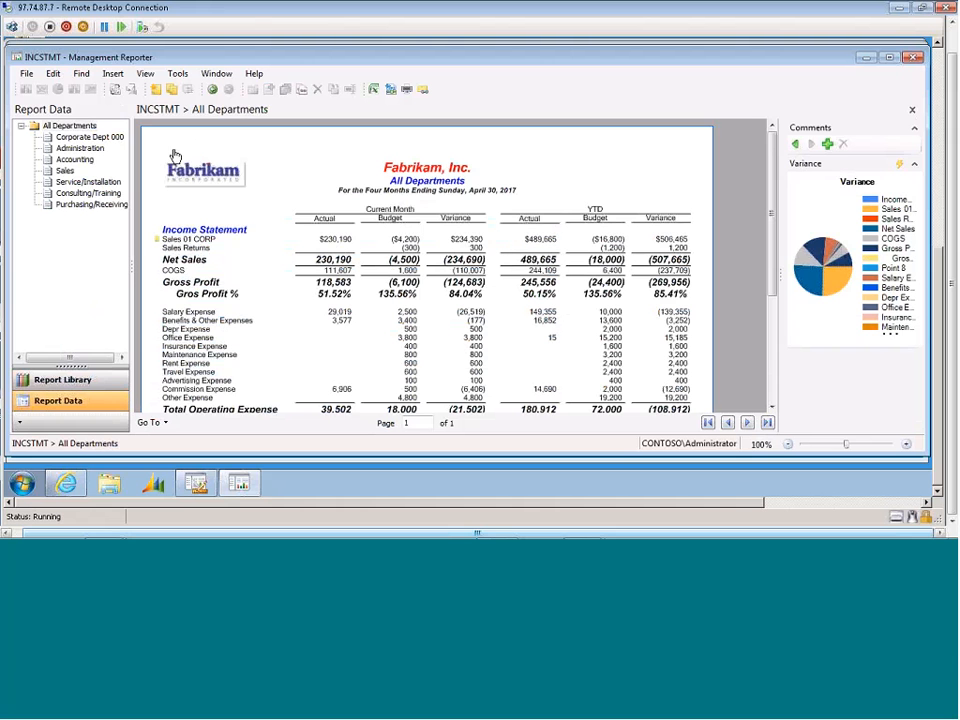
{"action": "left_click", "coordinate": [66, 126]}
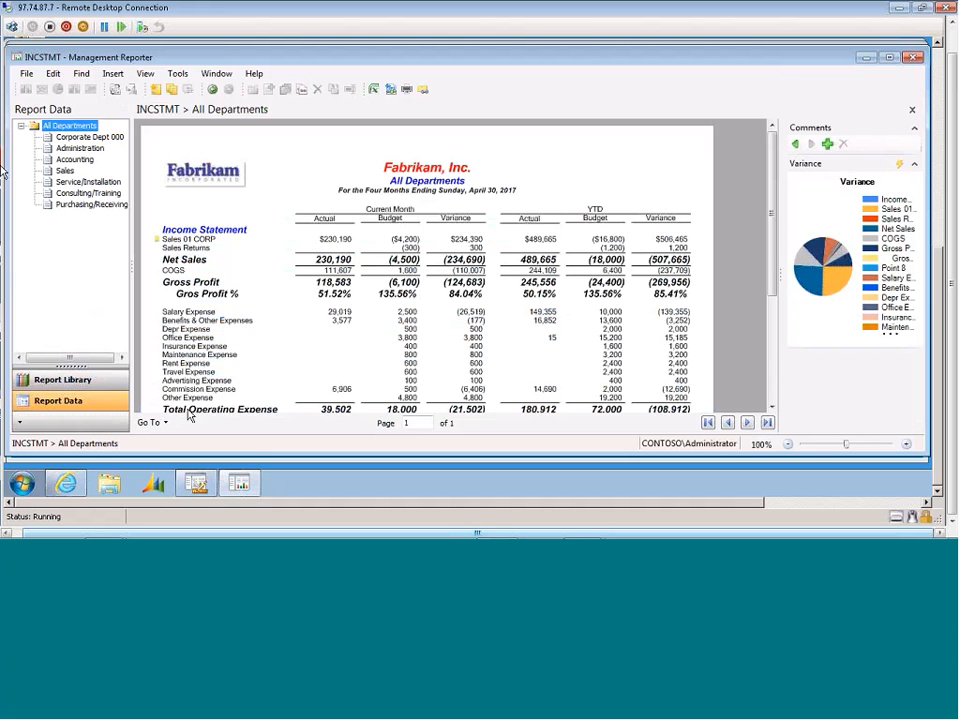
Step: Switch to the report designer, open the INCSTMT row definition and highlight its format code, related formulas and financial dimension link entries
{"action": "left_click", "coordinate": [198, 485]}
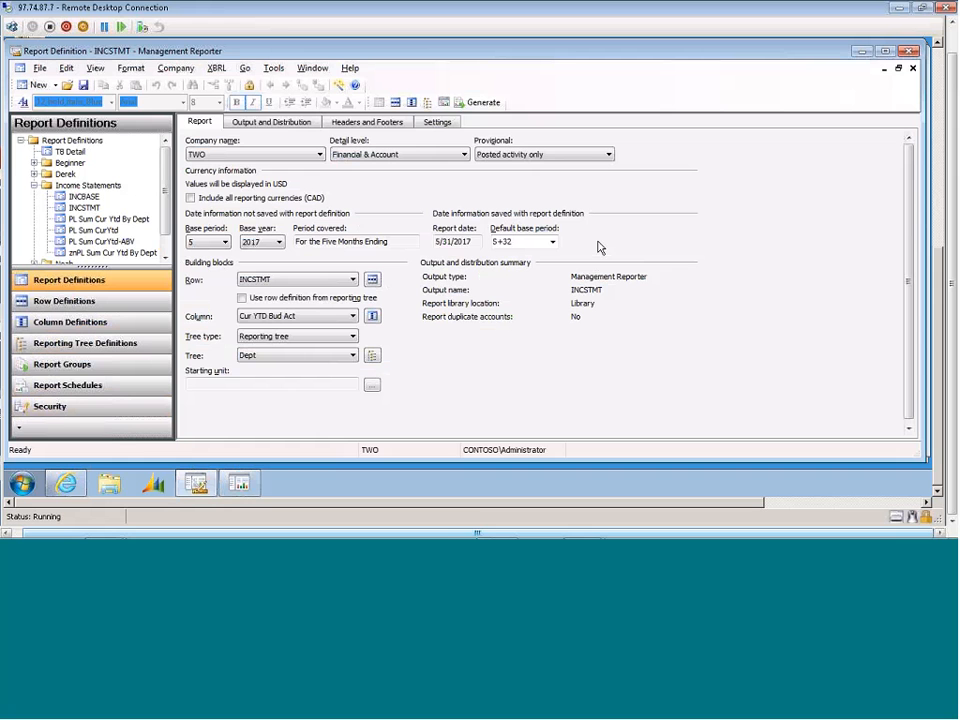
{"action": "left_click", "coordinate": [396, 104]}
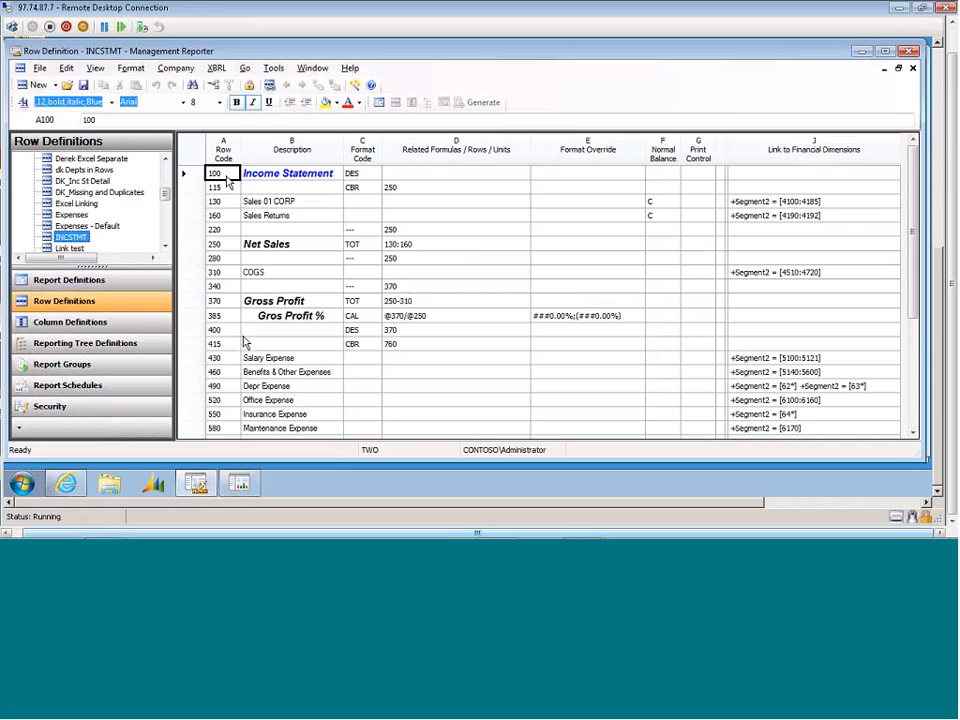
{"action": "mouse_move", "coordinate": [290, 343]}
{"action": "left_mouse_down"}
{"action": "mouse_move", "coordinate": [302, 181]}
{"action": "mouse_move", "coordinate": [308, 335]}
{"action": "left_mouse_up"}
{"action": "left_click_drag", "start_coordinate": [360, 177], "coordinate": [362, 343]}
{"action": "left_click_drag", "start_coordinate": [462, 191], "coordinate": [470, 358]}
{"action": "left_click_drag", "start_coordinate": [840, 204], "coordinate": [836, 350]}
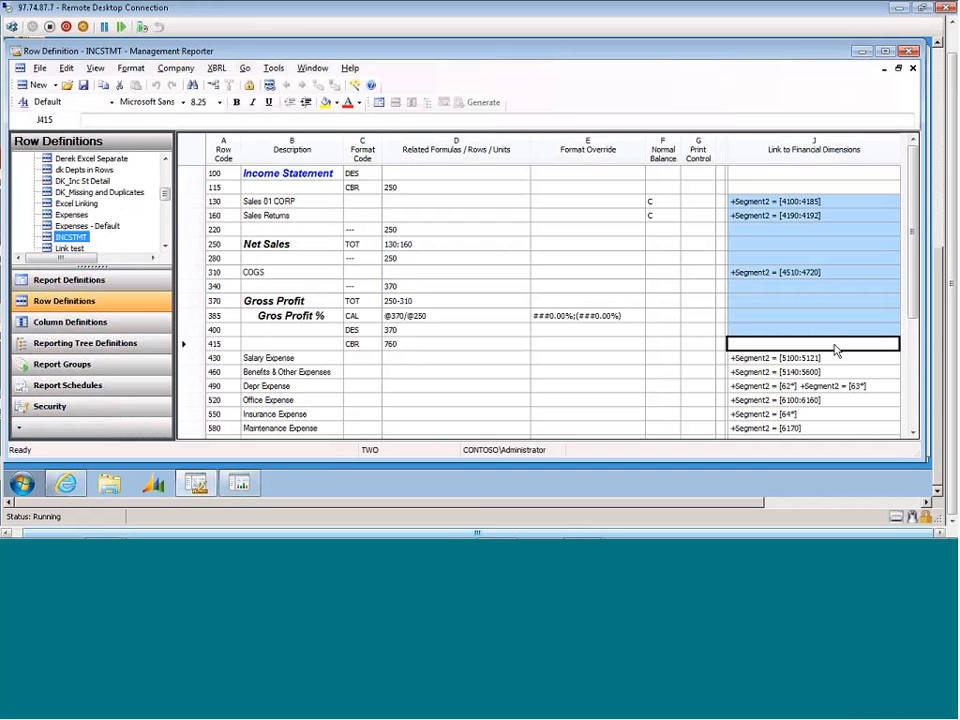
Step: Review the format codes offered for row 100 without changing it, and select the related formula of the Net Sales total
{"action": "left_click", "coordinate": [355, 175]}
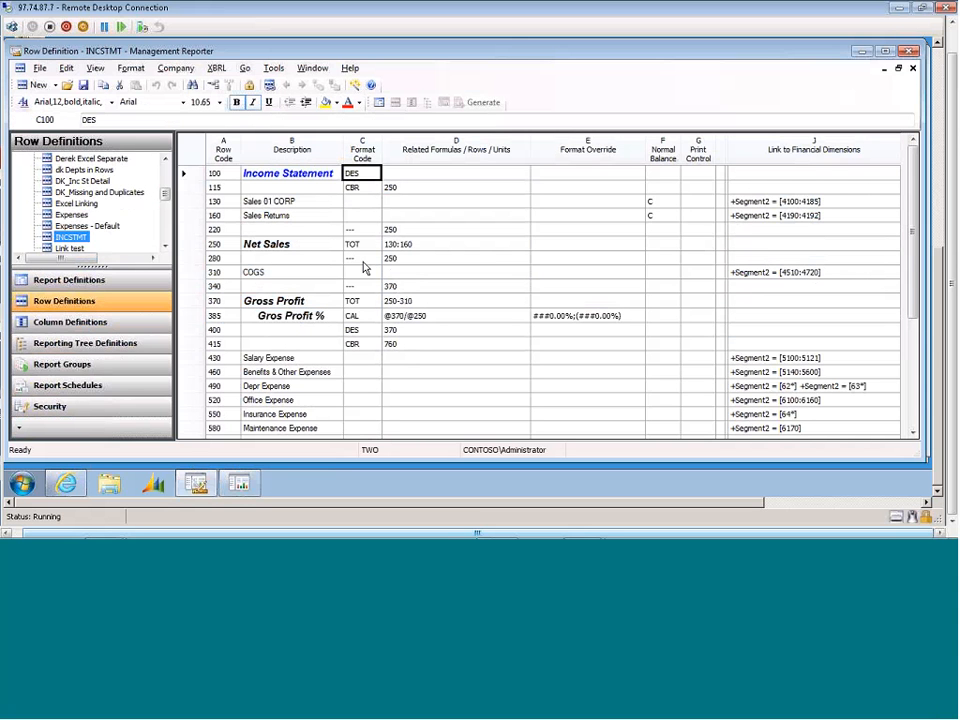
{"action": "left_click", "coordinate": [361, 176]}
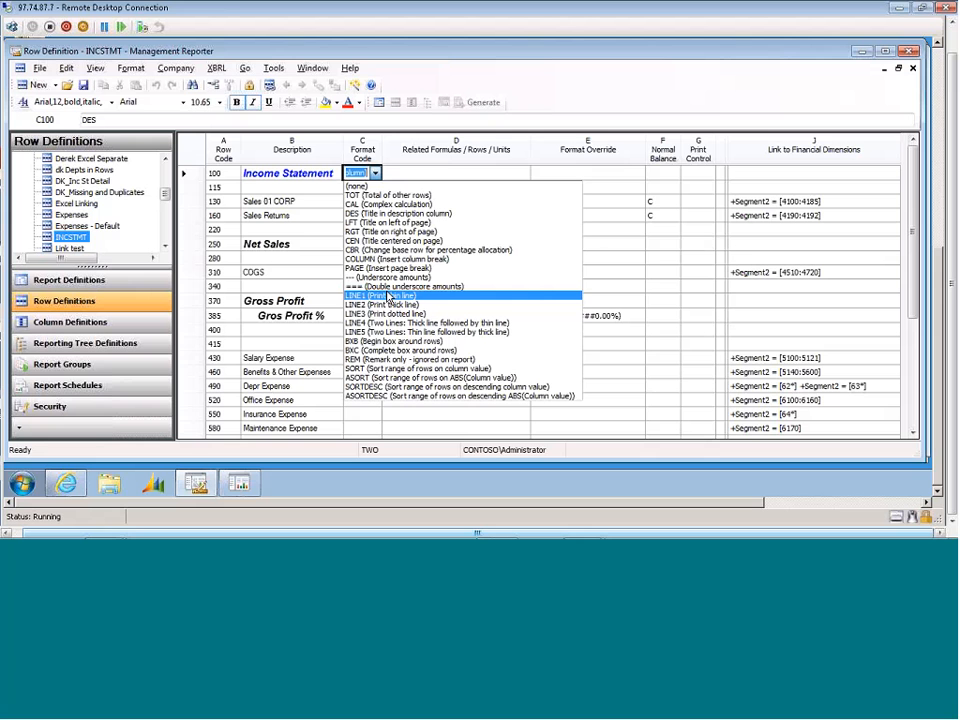
{"action": "left_click", "coordinate": [422, 178]}
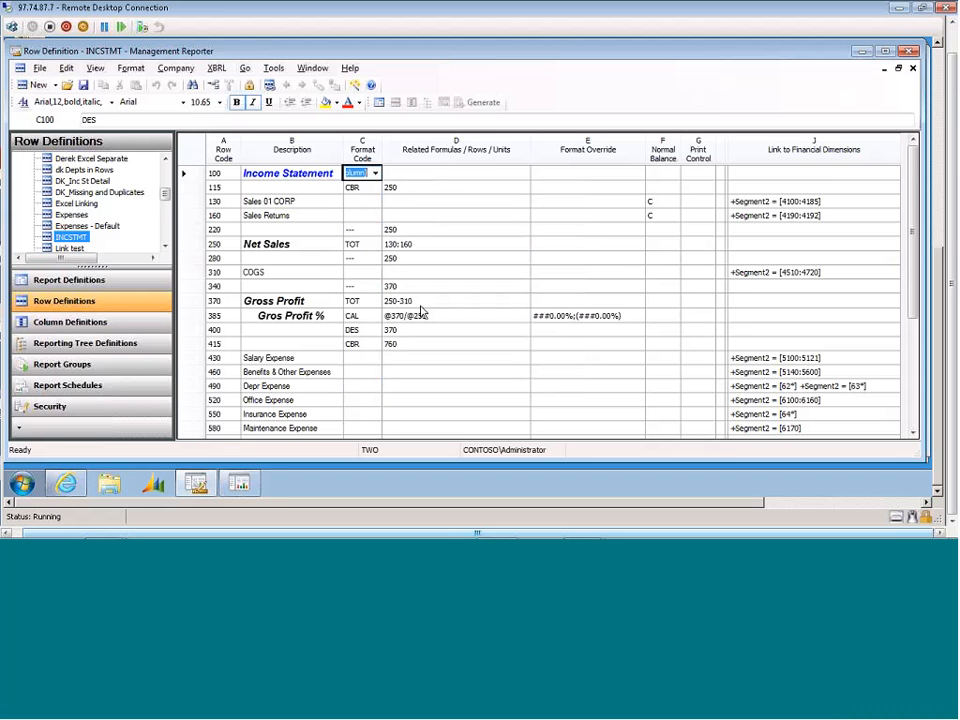
{"action": "left_click", "coordinate": [428, 250]}
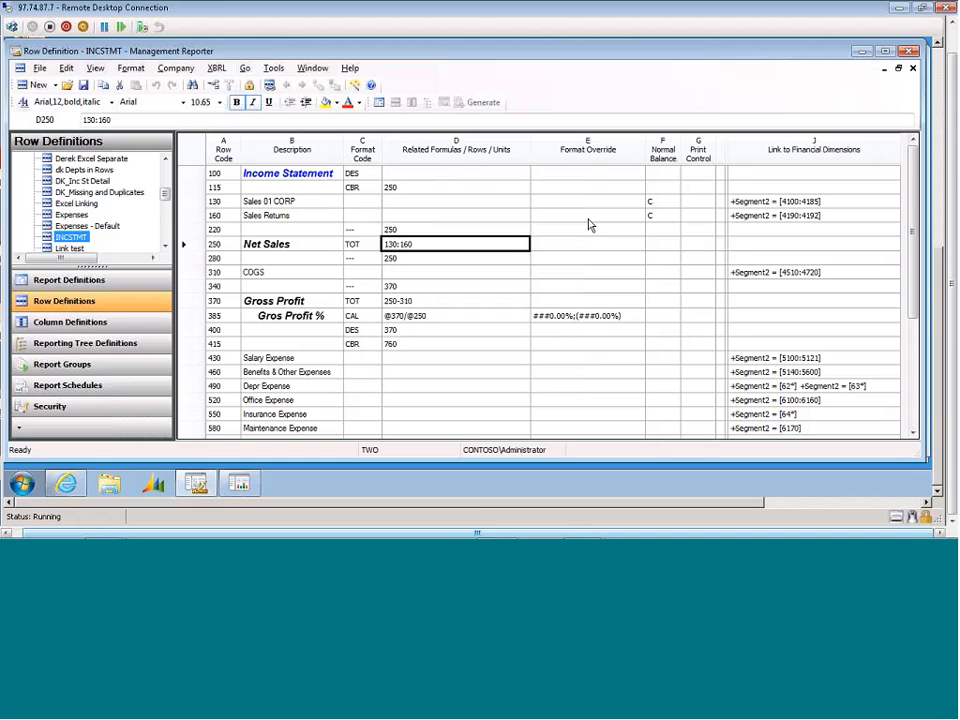
Step: Set the format override of the Gros Profit % row to the Percentage category
{"action": "left_click", "coordinate": [600, 327]}
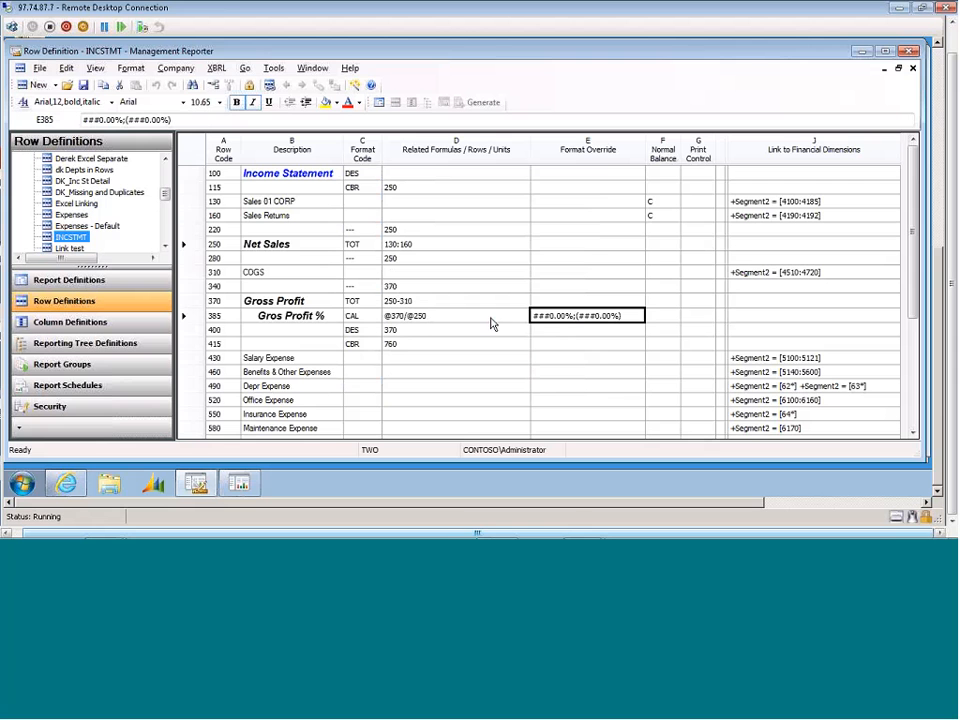
{"action": "double_click", "coordinate": [574, 320]}
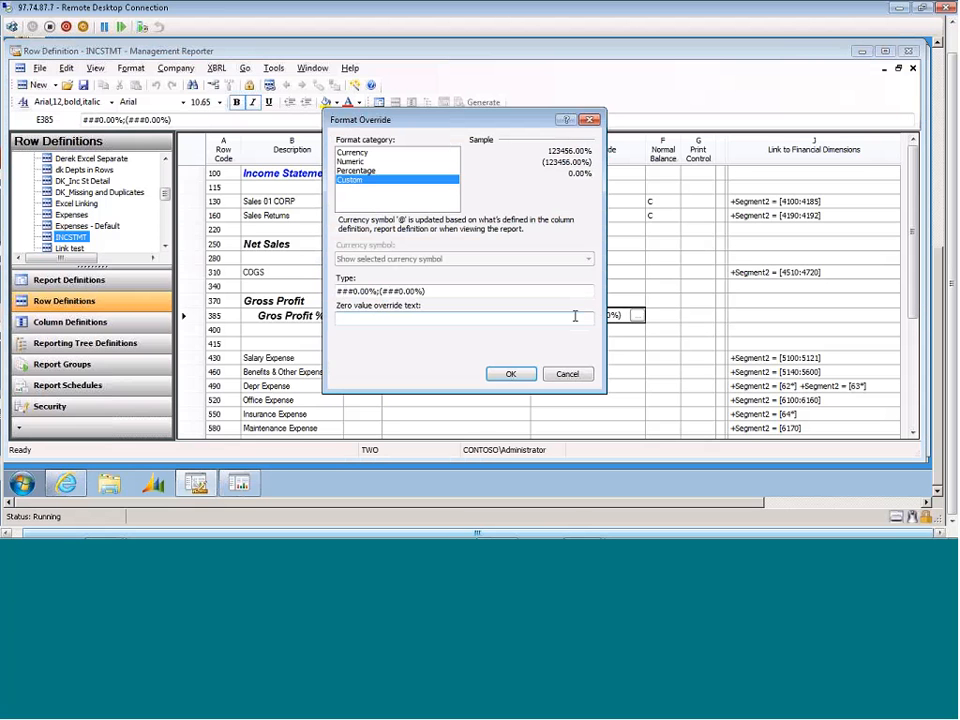
{"action": "left_click", "coordinate": [358, 172]}
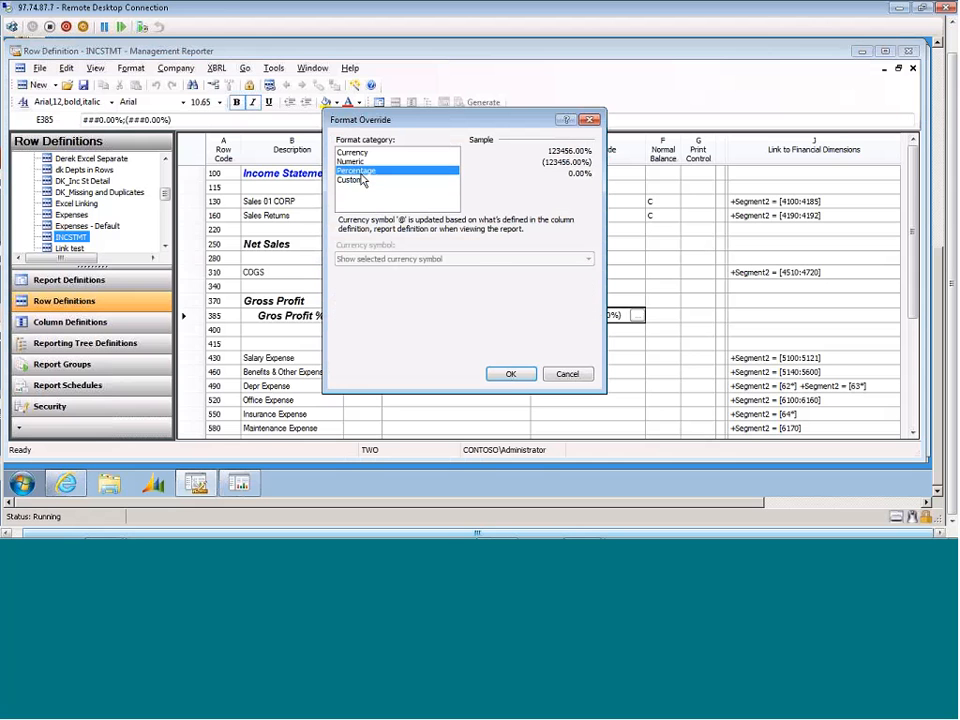
{"action": "left_click", "coordinate": [508, 377]}
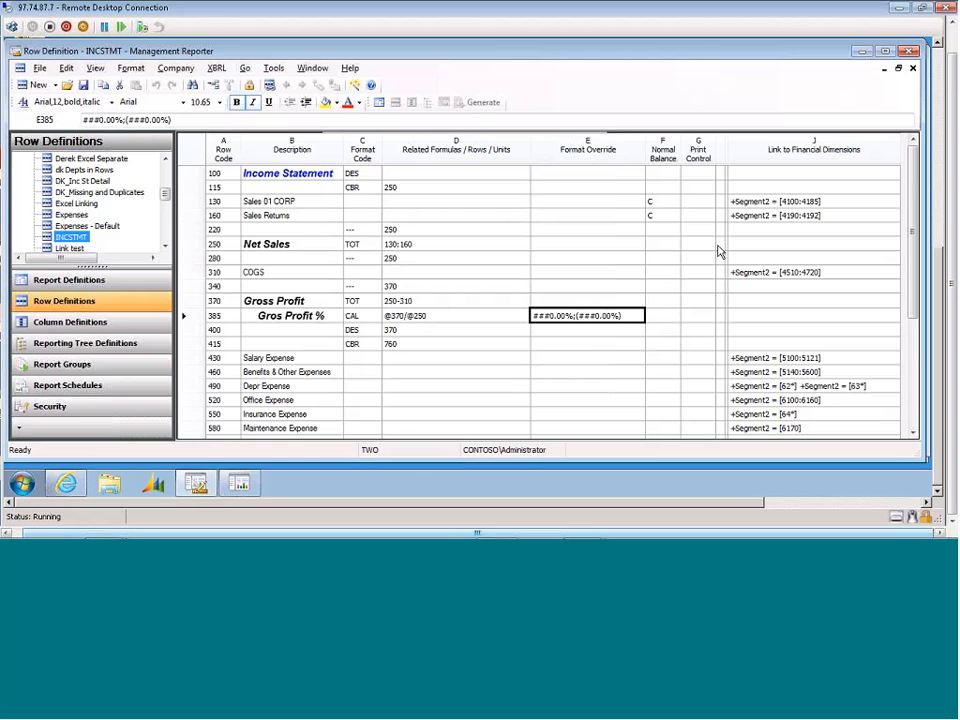
Step: Examine the financial dimension links of the Sales 01 CORP and COGS rows, including the Segment2 range in the Sales 01 CORP dimensions
{"action": "left_click", "coordinate": [797, 203]}
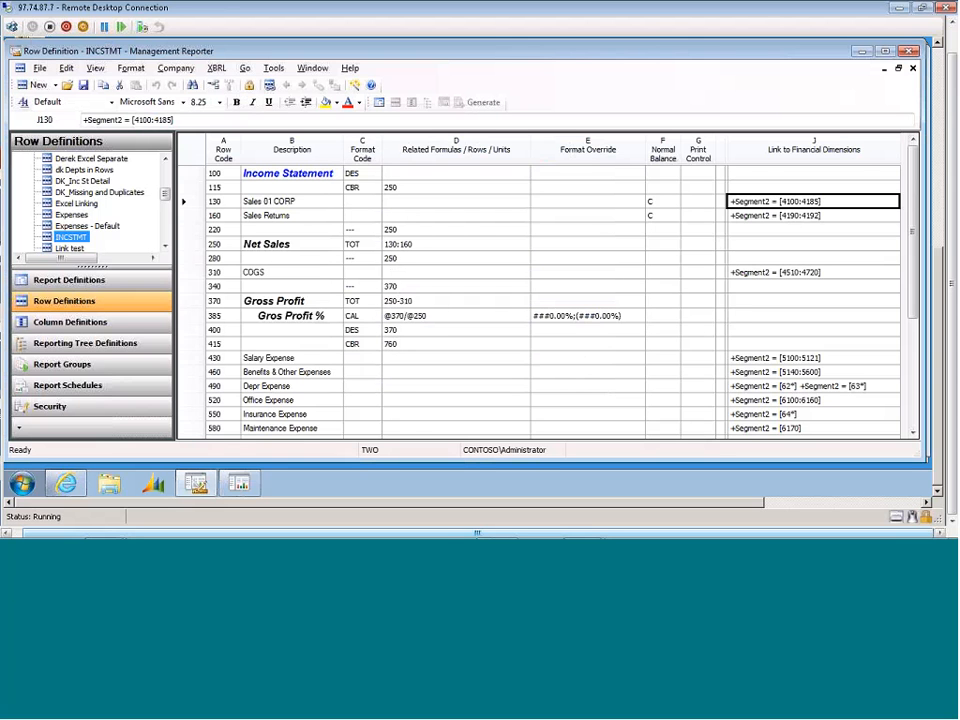
{"action": "left_click", "coordinate": [797, 273]}
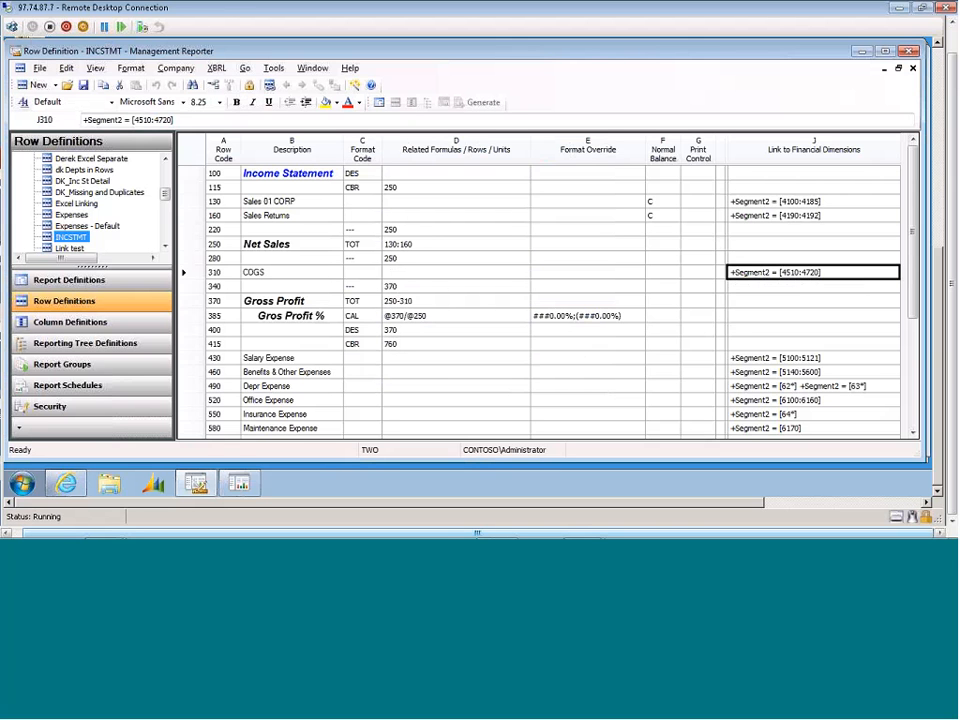
{"action": "left_click", "coordinate": [821, 202]}
{"action": "double_click", "coordinate": [822, 204]}
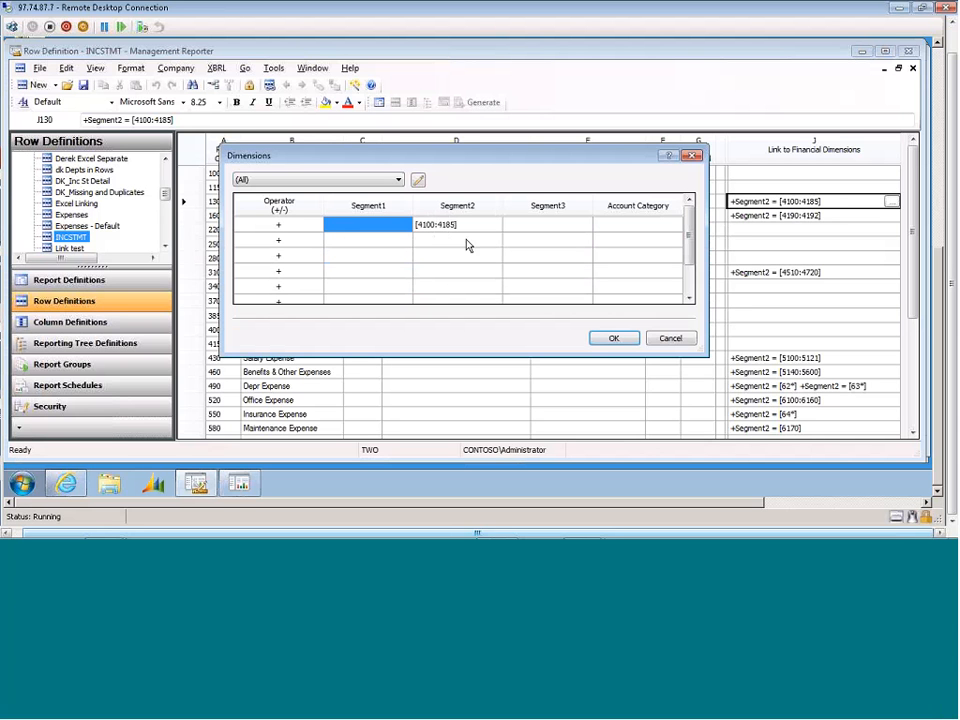
{"action": "left_click", "coordinate": [466, 229]}
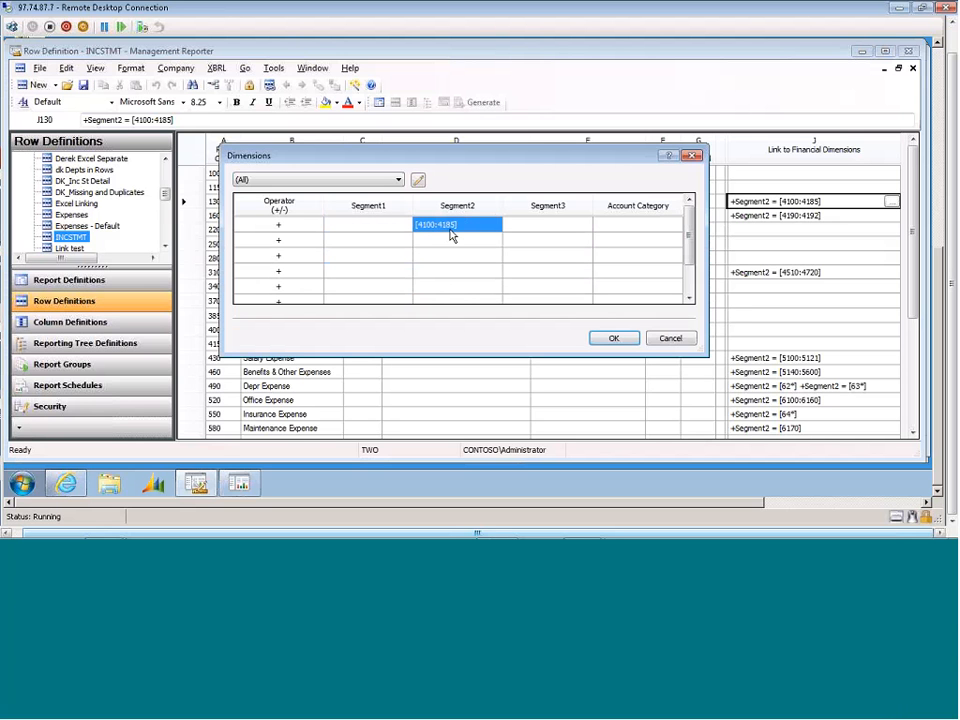
Step: Set Segment1 to 400 on the first dimension line and fill the second line with Segment1 350 and Segment2 4205
{"action": "left_click", "coordinate": [363, 230]}
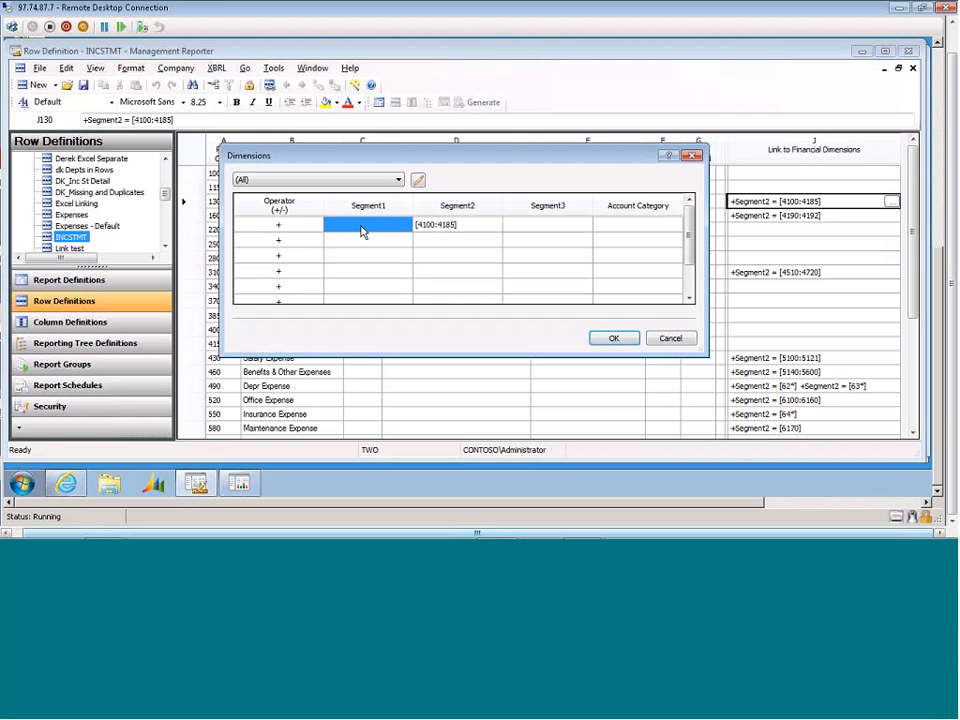
{"action": "type", "text": "400"}
{"action": "left_click", "coordinate": [503, 230]}
{"action": "left_click", "coordinate": [368, 240]}
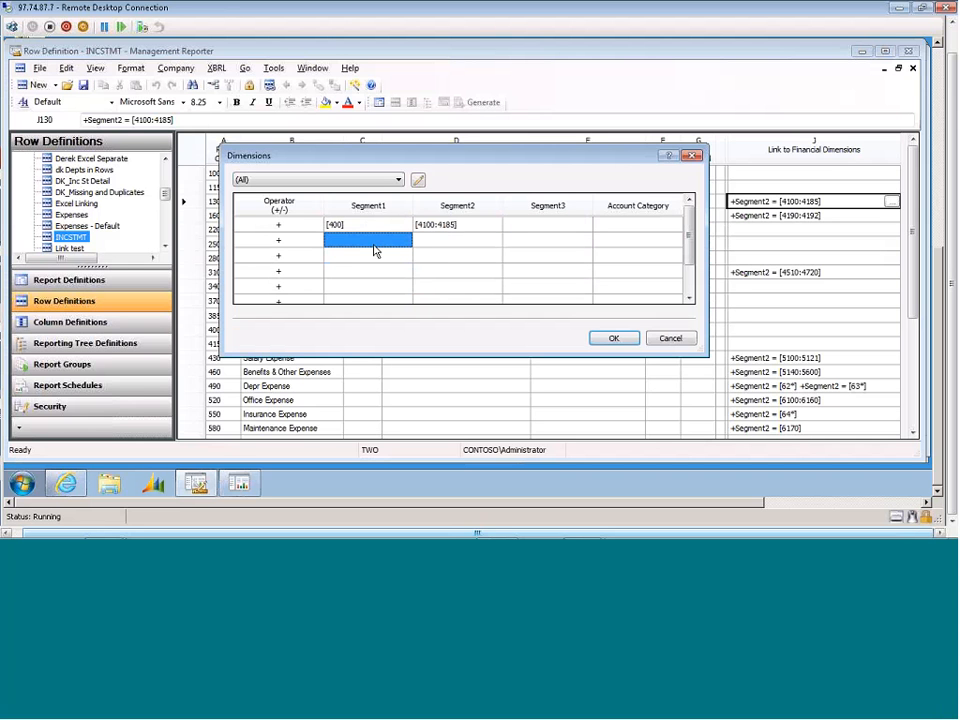
{"action": "type", "text": "350"}
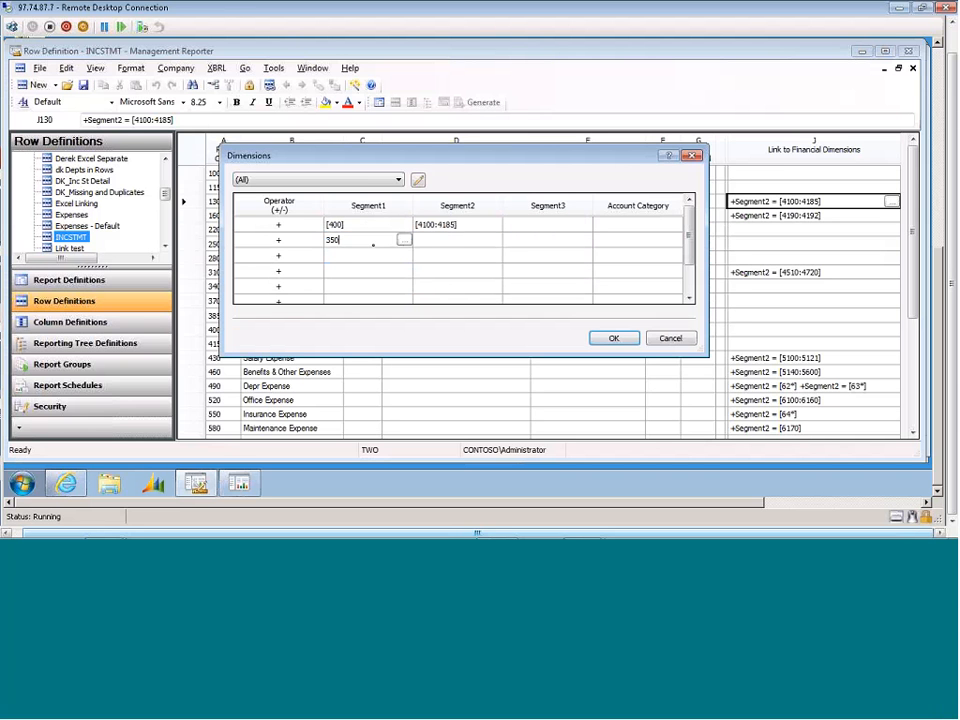
{"action": "left_click", "coordinate": [470, 248]}
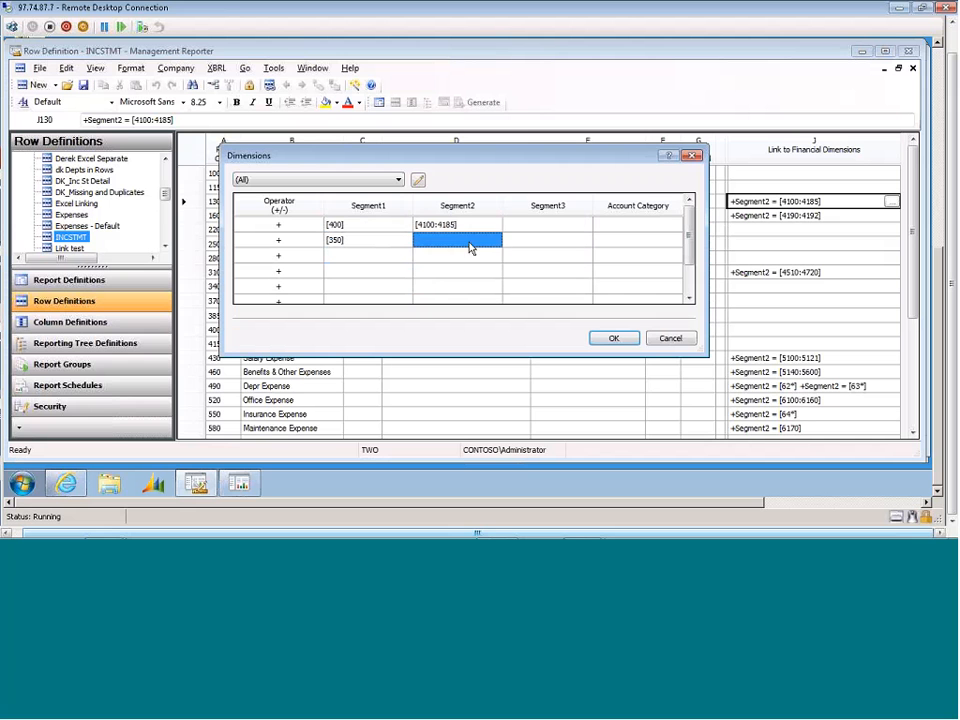
{"action": "type", "text": "4205"}
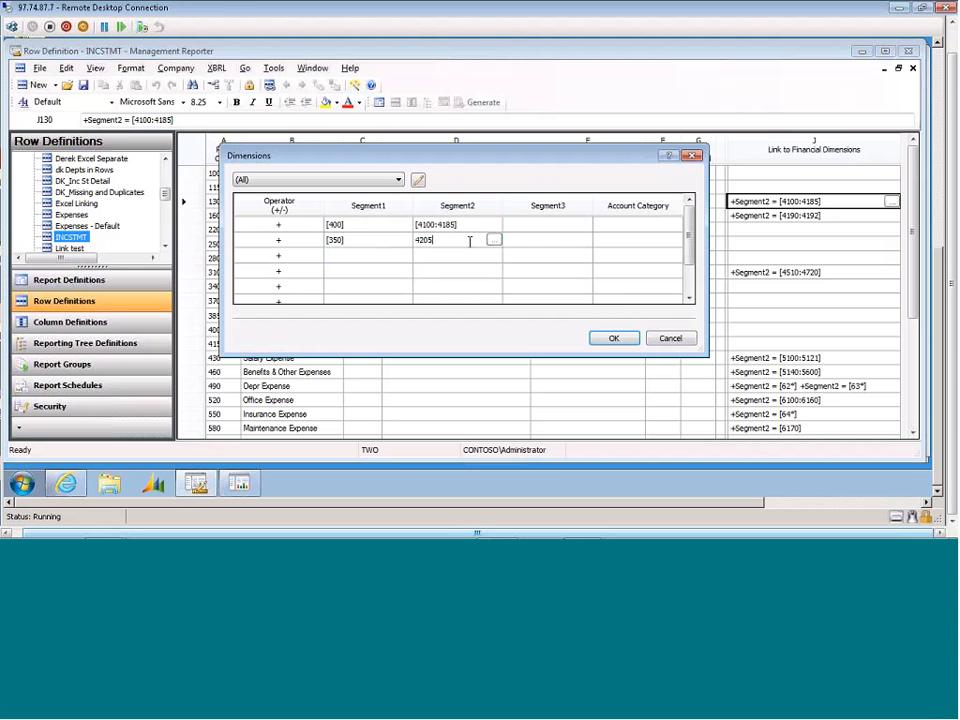
{"action": "key", "text": "Return"}
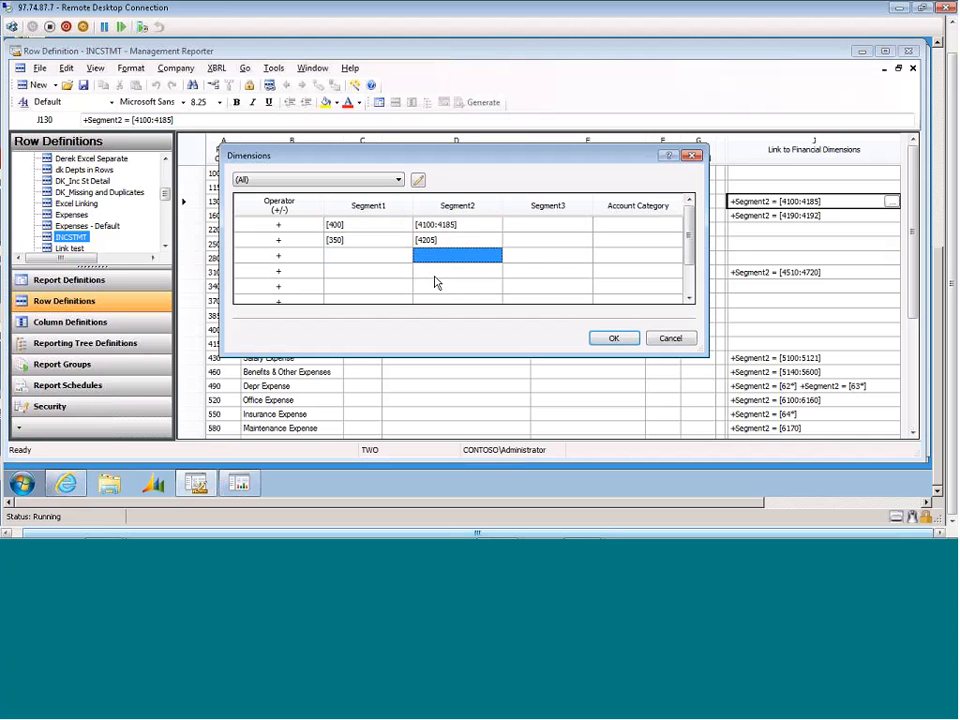
Step: Change the second dimension line's operator to minus and discard all changes to the Sales 01 CORP dimensions
{"action": "left_click", "coordinate": [286, 240]}
{"action": "left_click", "coordinate": [284, 240]}
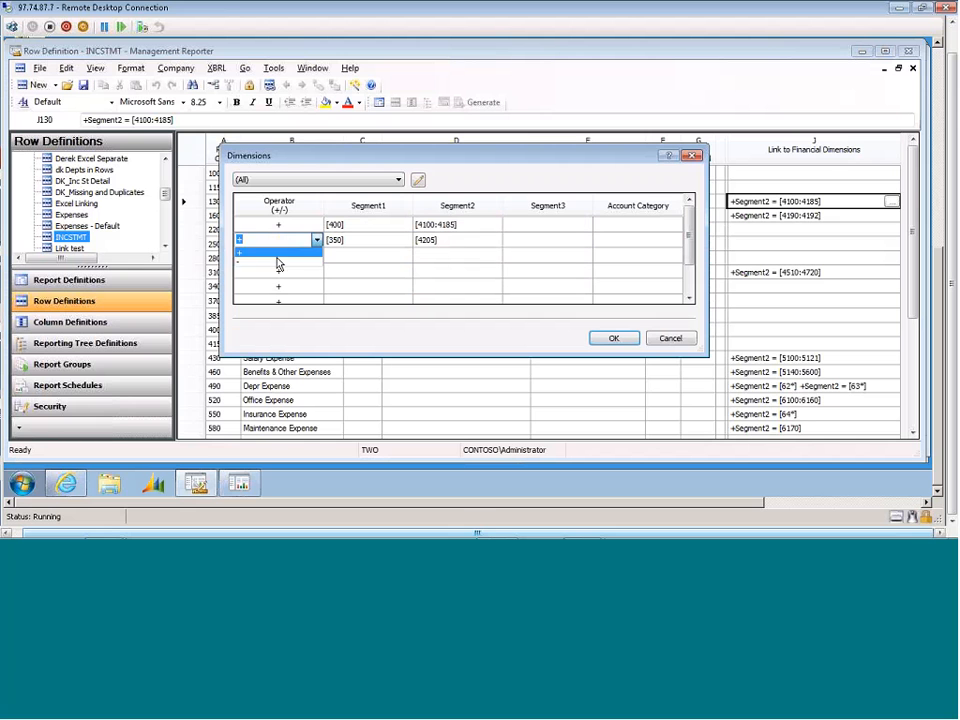
{"action": "left_click", "coordinate": [277, 264]}
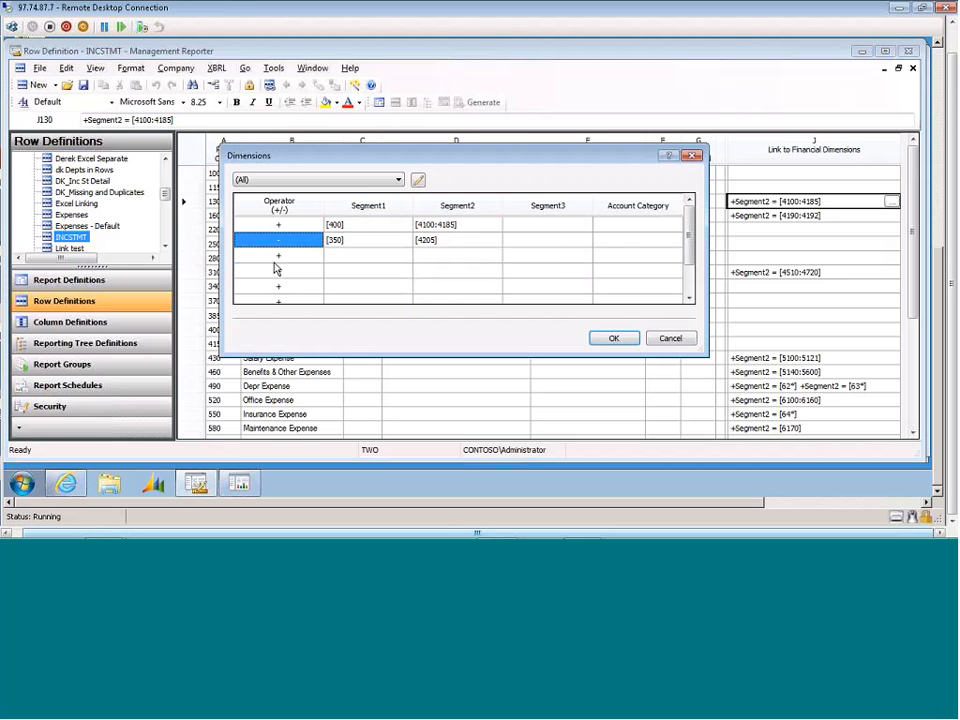
{"action": "left_click", "coordinate": [556, 246]}
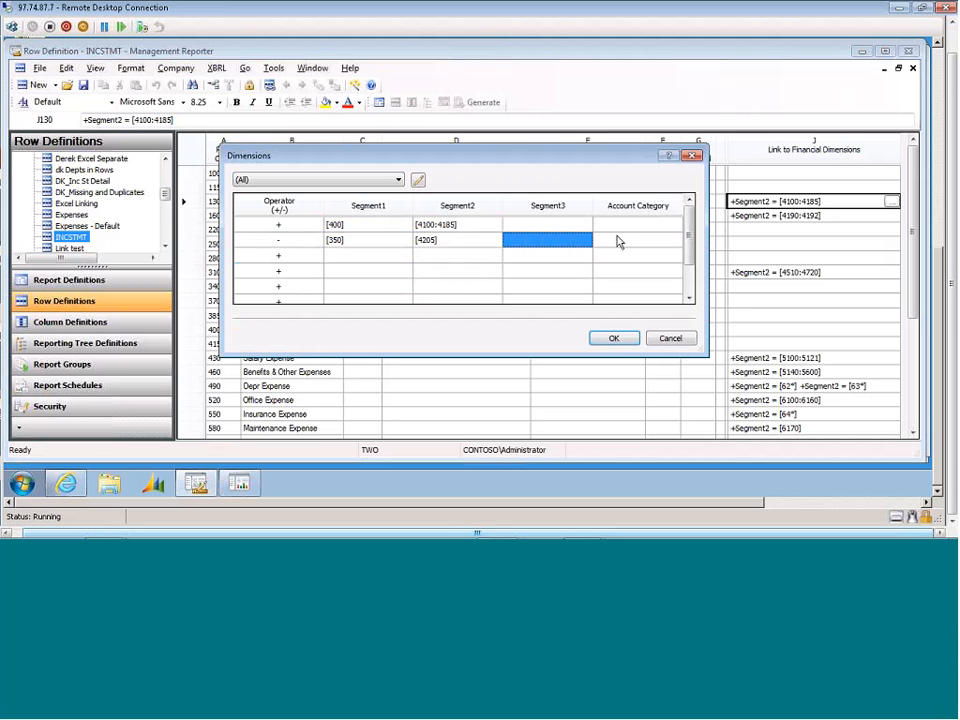
{"action": "left_click", "coordinate": [668, 342]}
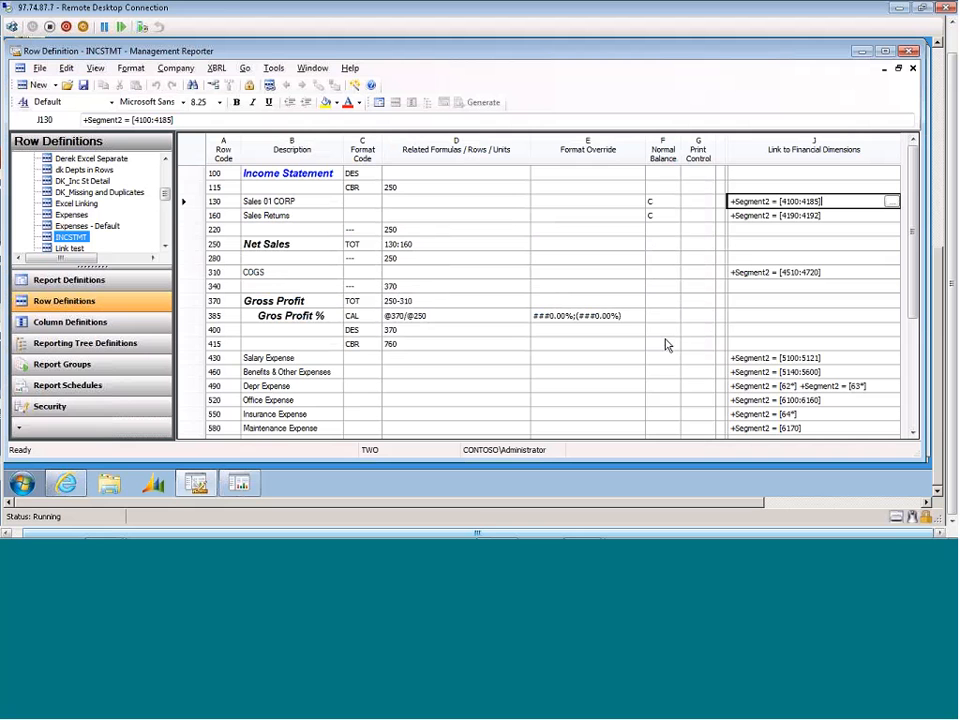
Step: Switch to the Cur YTD Bud Act column definition and highlight its three header rows and the description column
{"action": "left_click", "coordinate": [310, 72]}
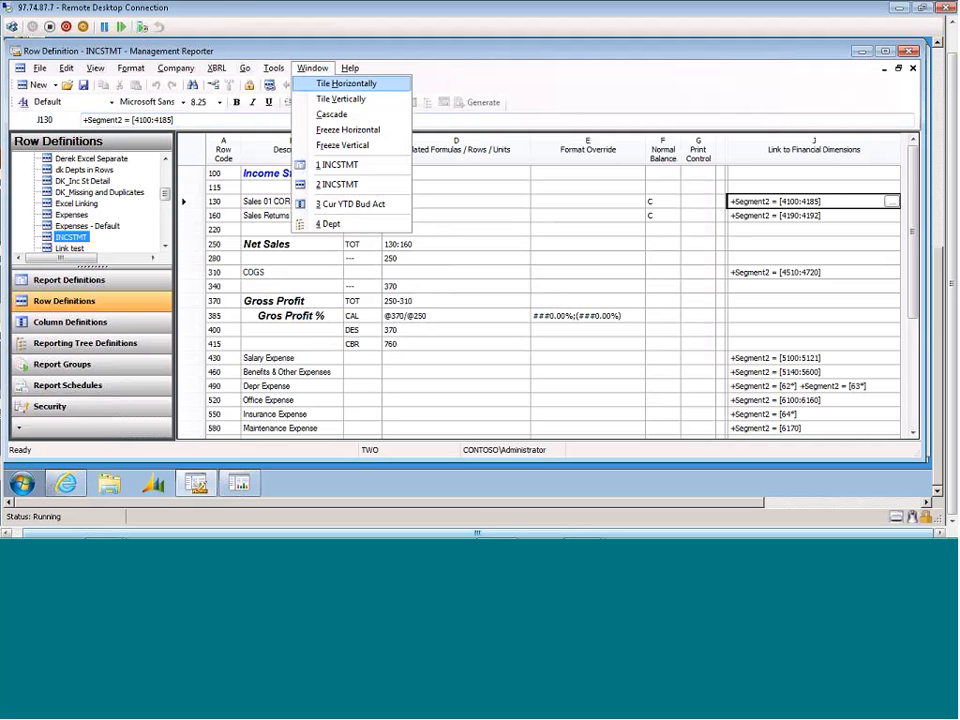
{"action": "left_click", "coordinate": [360, 205]}
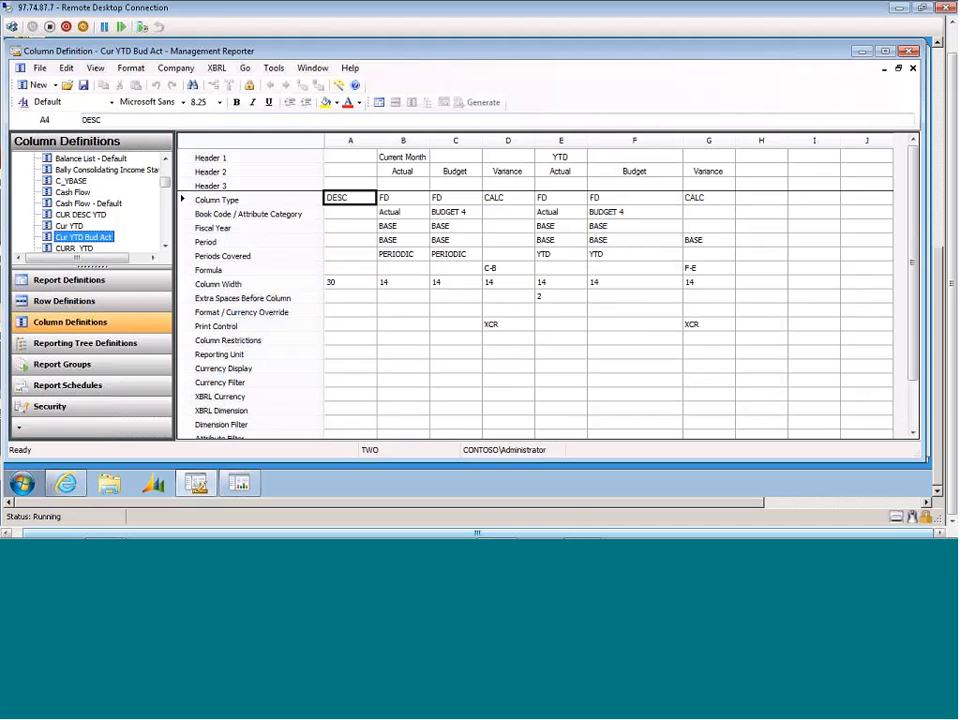
{"action": "left_click_drag", "start_coordinate": [305, 159], "coordinate": [308, 188]}
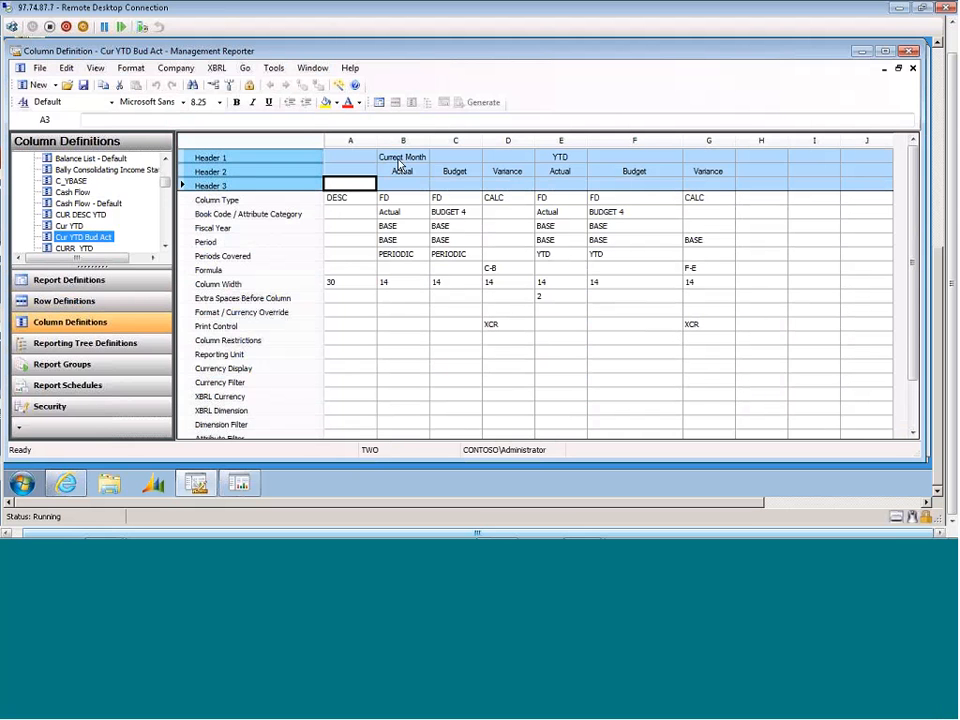
{"action": "left_click_drag", "start_coordinate": [399, 165], "coordinate": [350, 352]}
{"action": "left_click", "coordinate": [352, 198]}
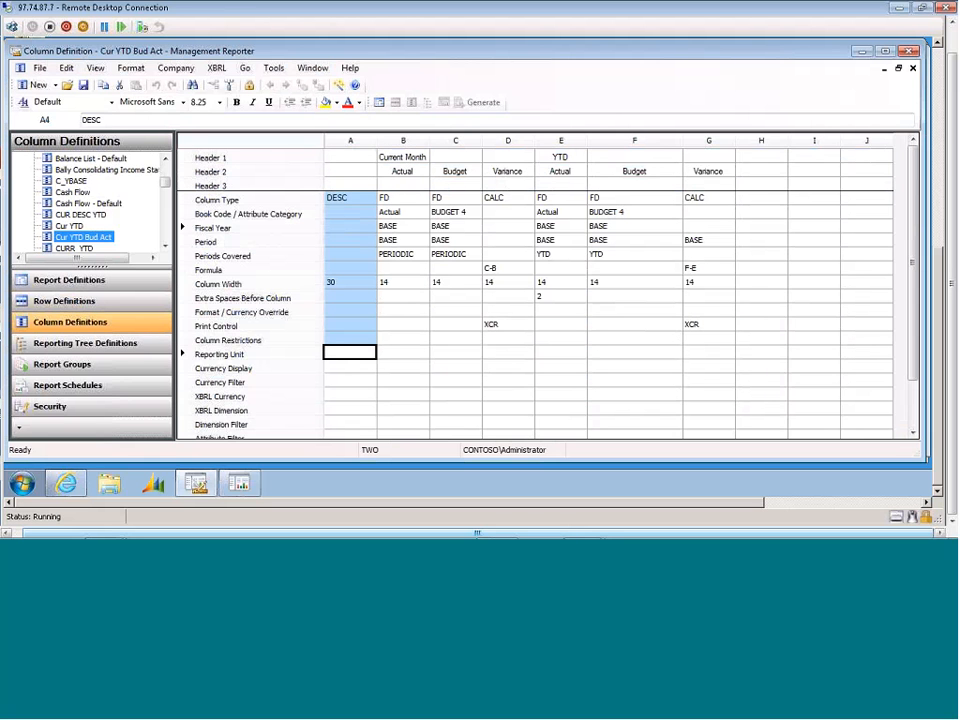
{"action": "left_click", "coordinate": [368, 202]}
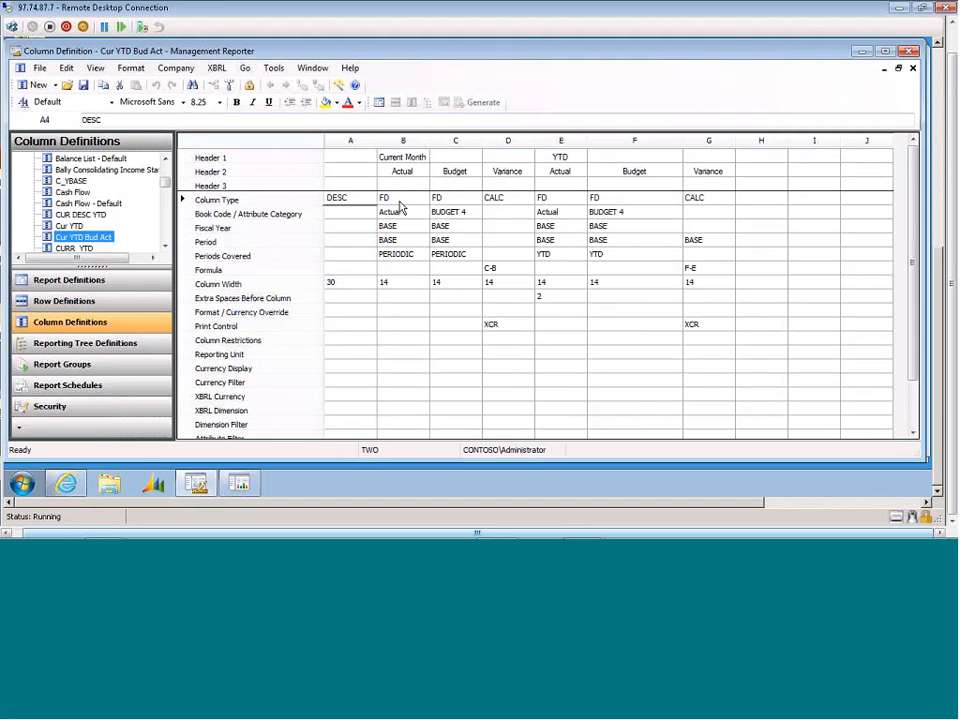
Step: Examine the column type, book code and periods covered of the actual and budget columns, and the formula of the current month's variance column
{"action": "left_click", "coordinate": [400, 204]}
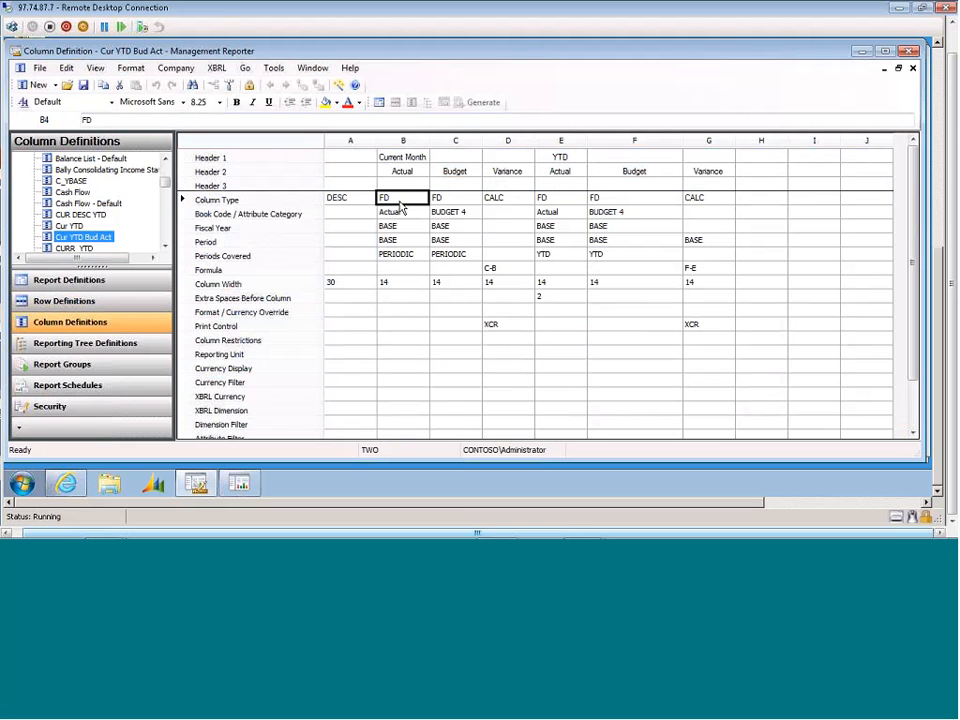
{"action": "left_click", "coordinate": [396, 212]}
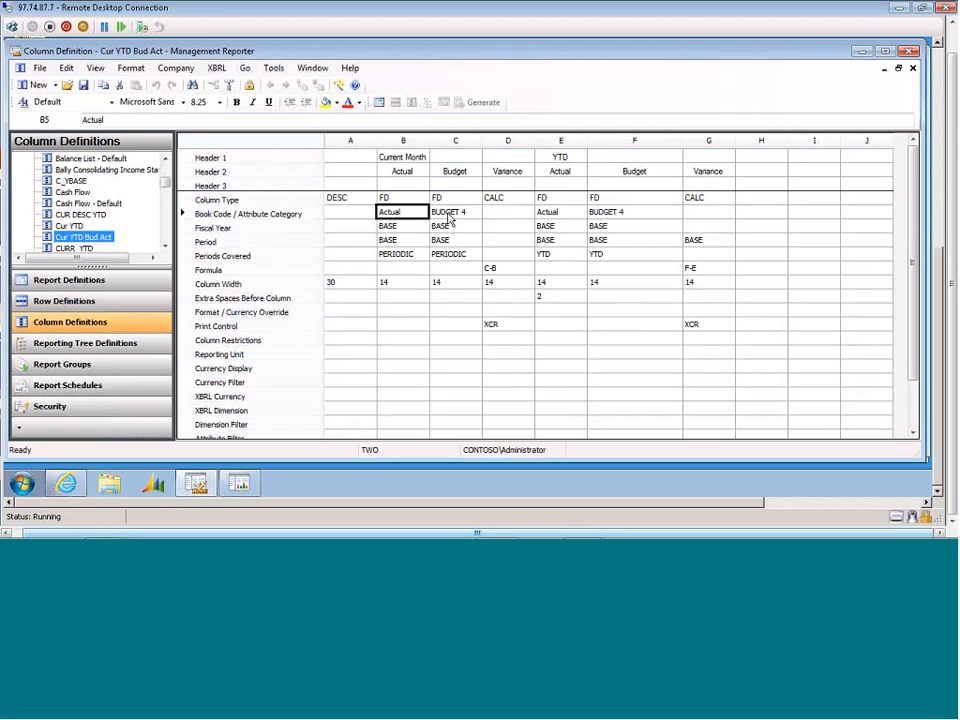
{"action": "left_click", "coordinate": [450, 214]}
{"action": "left_click", "coordinate": [441, 256], "text": "ctrl"}
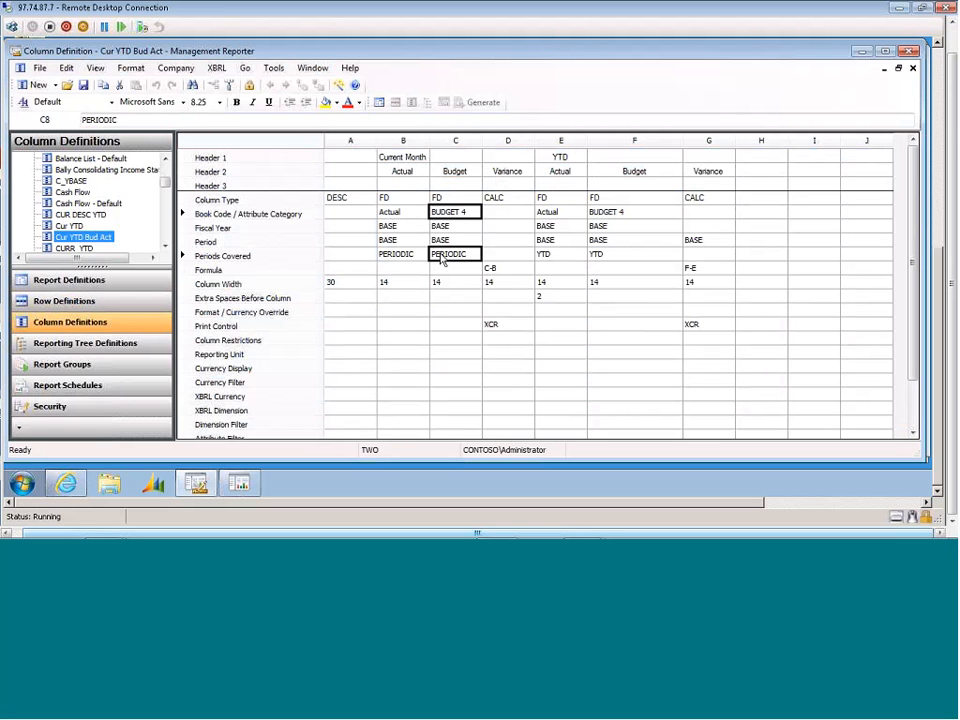
{"action": "left_click", "coordinate": [566, 259]}
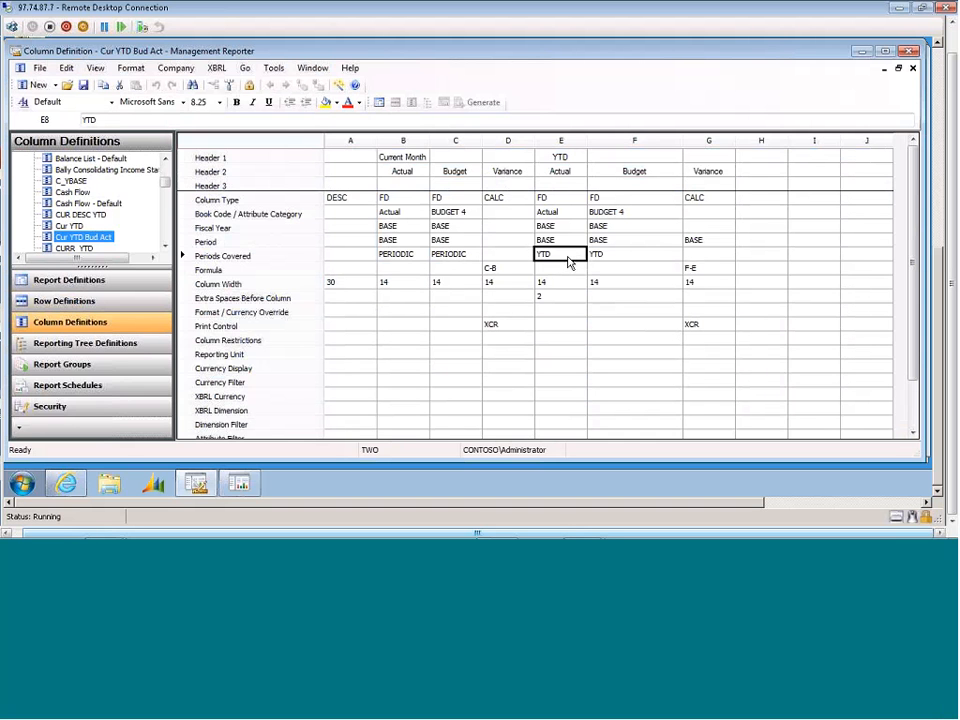
{"action": "left_click", "coordinate": [508, 200]}
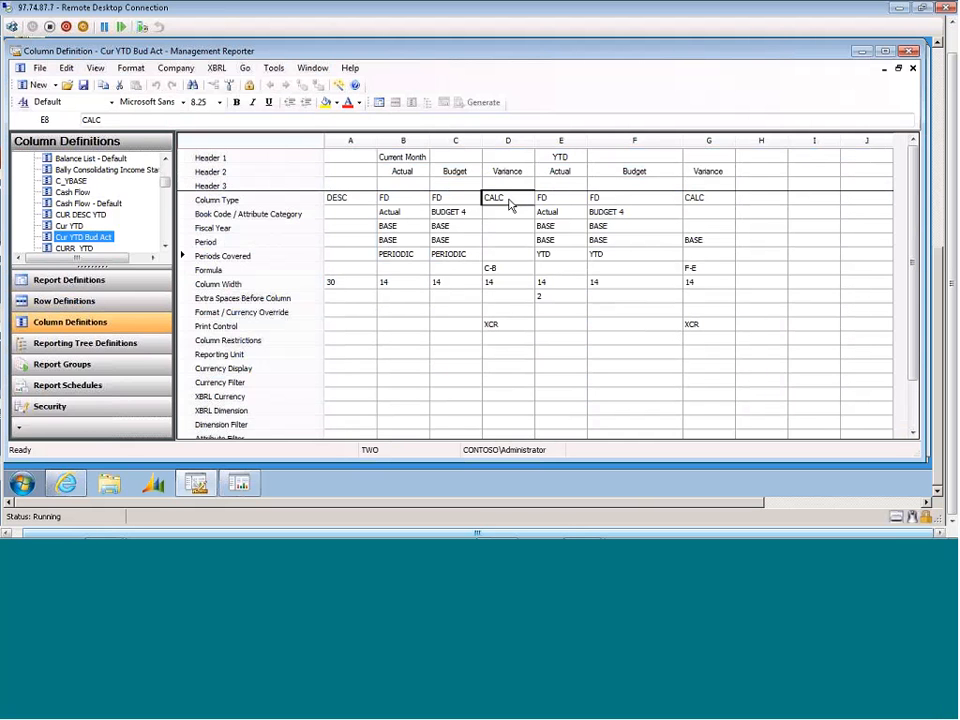
{"action": "left_click", "coordinate": [508, 268]}
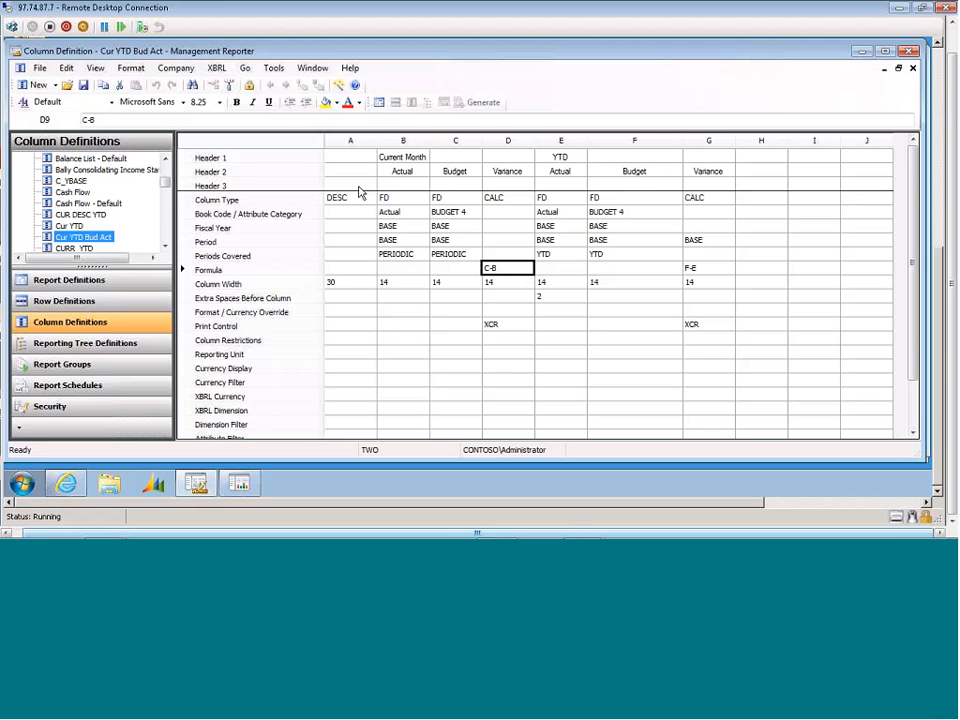
Step: Review the column types offered for column A without changing it, and select the column type of column B
{"action": "left_click", "coordinate": [856, 213]}
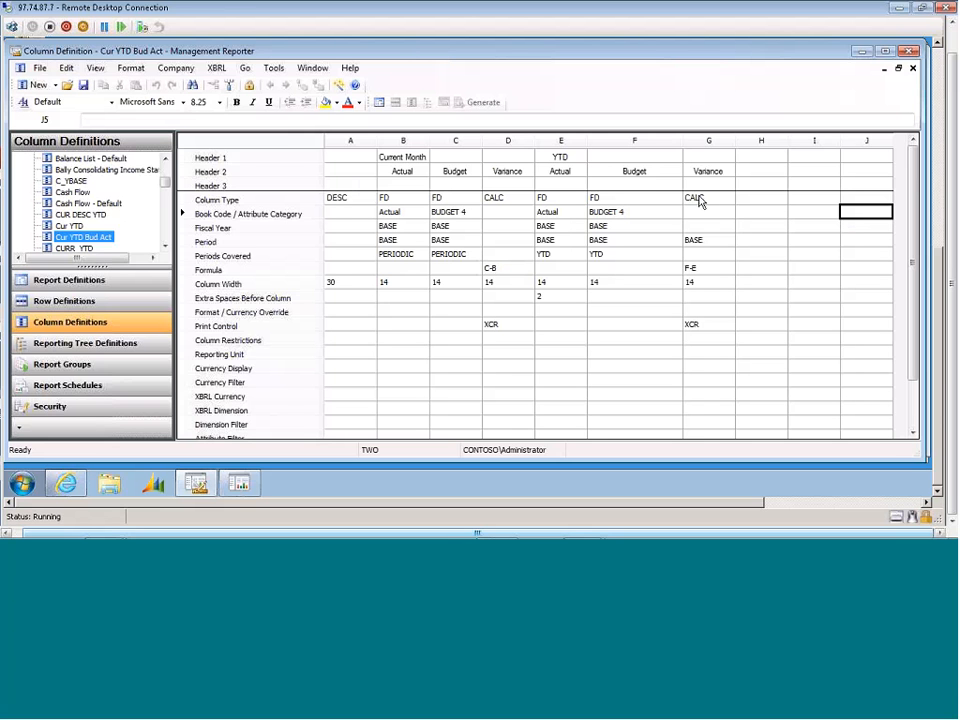
{"action": "left_click", "coordinate": [350, 198]}
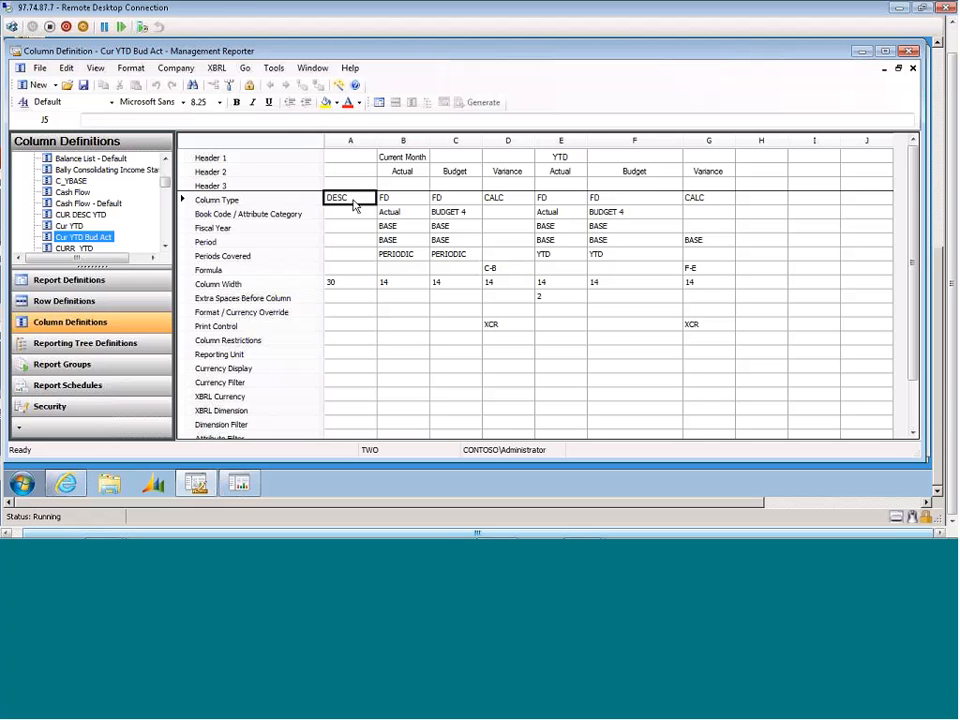
{"action": "left_click", "coordinate": [352, 199]}
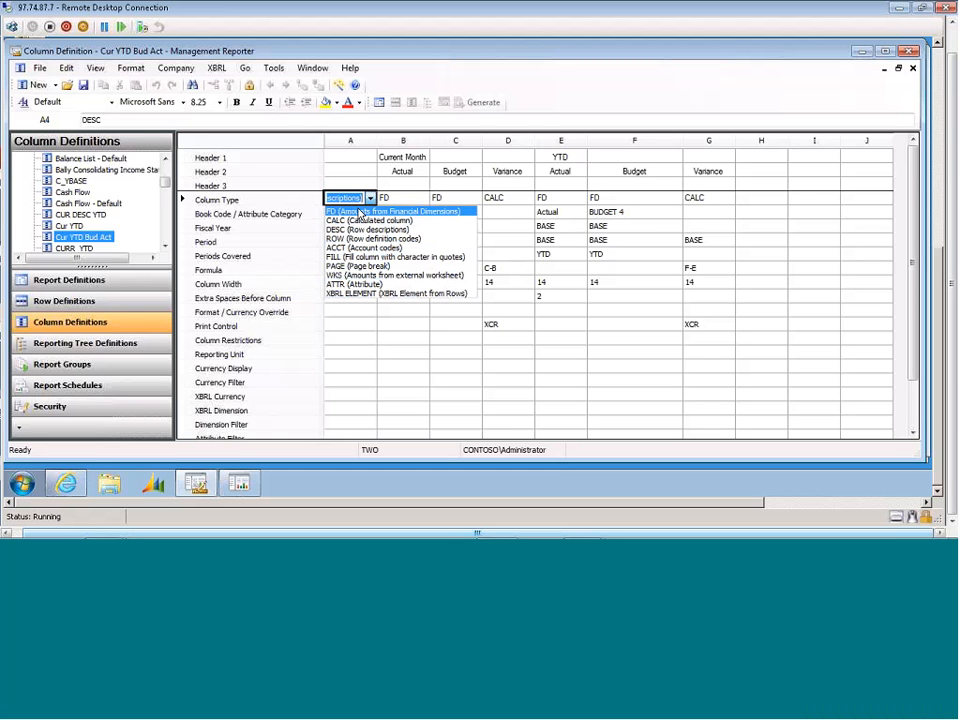
{"action": "left_click", "coordinate": [409, 198]}
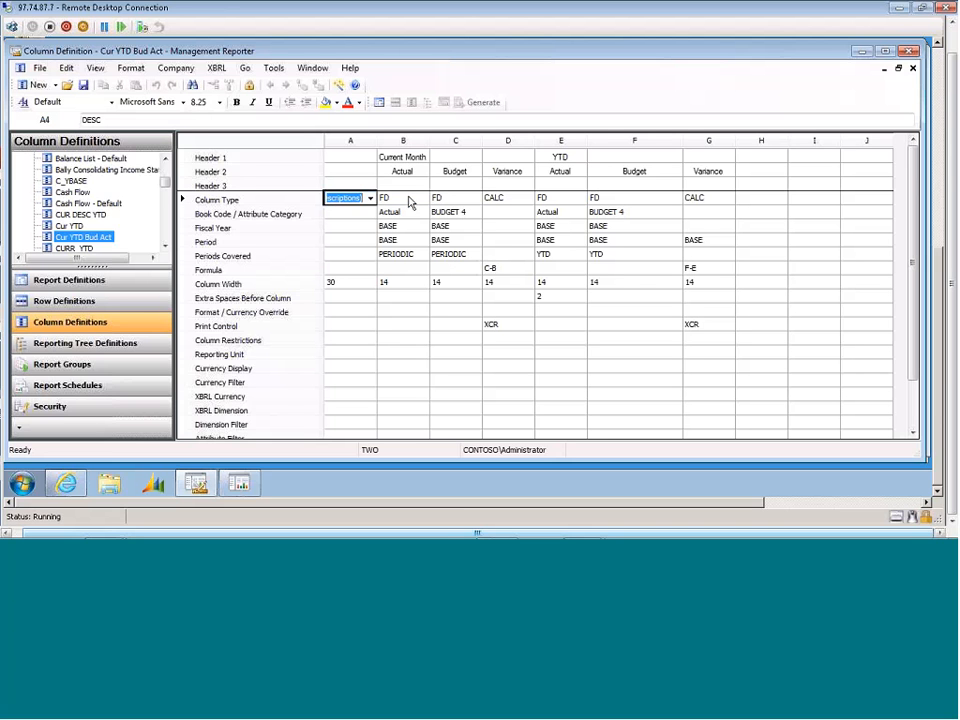
{"action": "left_click", "coordinate": [409, 199]}
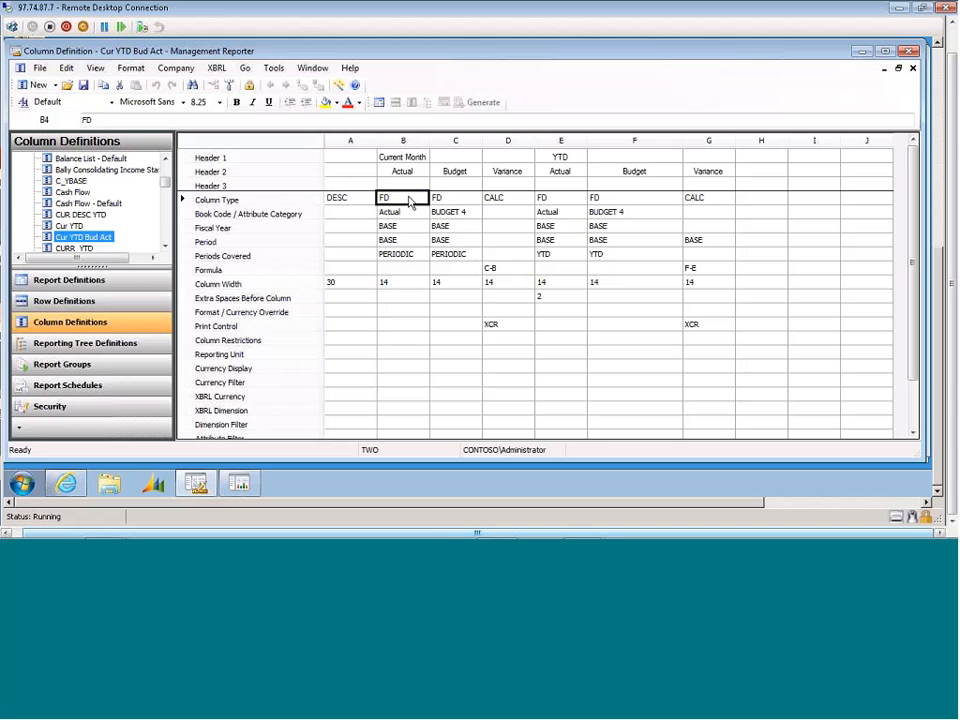
Step: Switch to the Dept reporting tree definition and select its All Departments and Administration units
{"action": "left_click", "coordinate": [312, 68]}
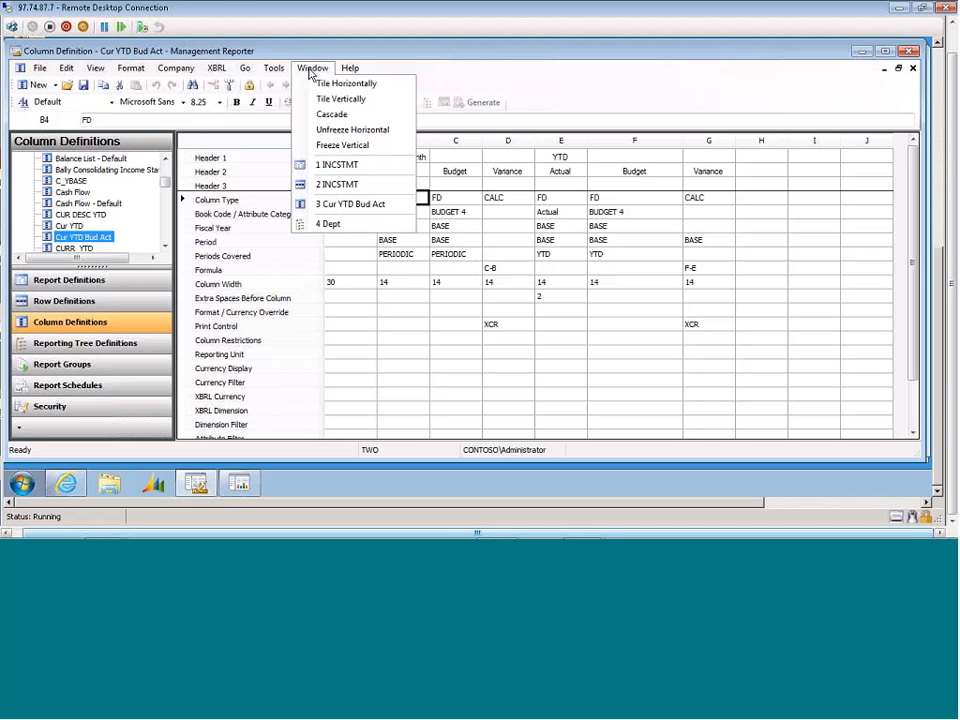
{"action": "left_click", "coordinate": [330, 224]}
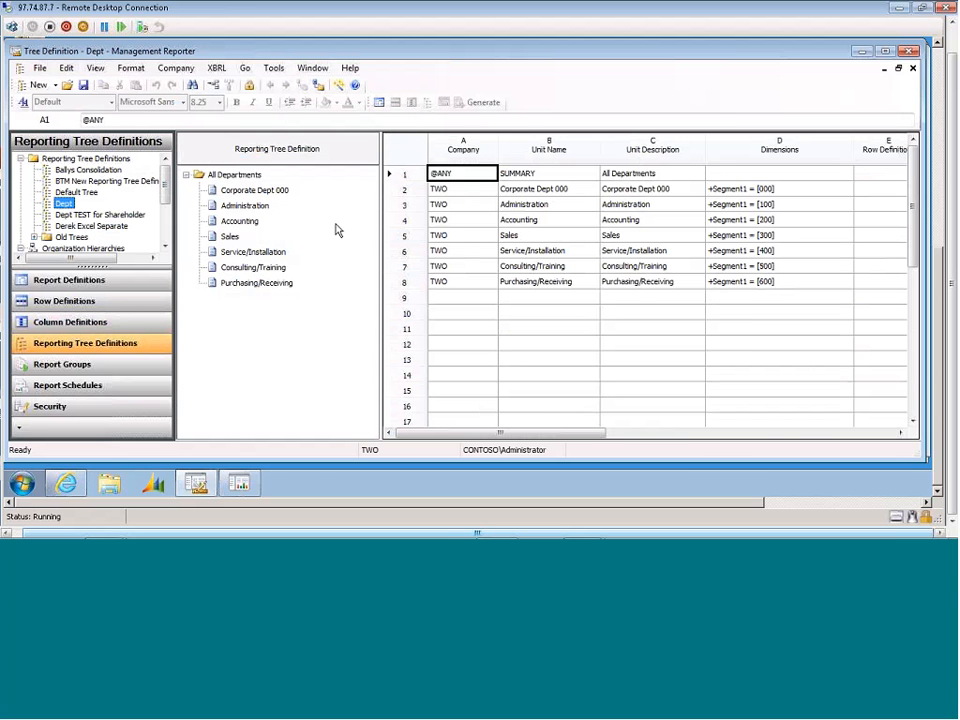
{"action": "left_click", "coordinate": [230, 176]}
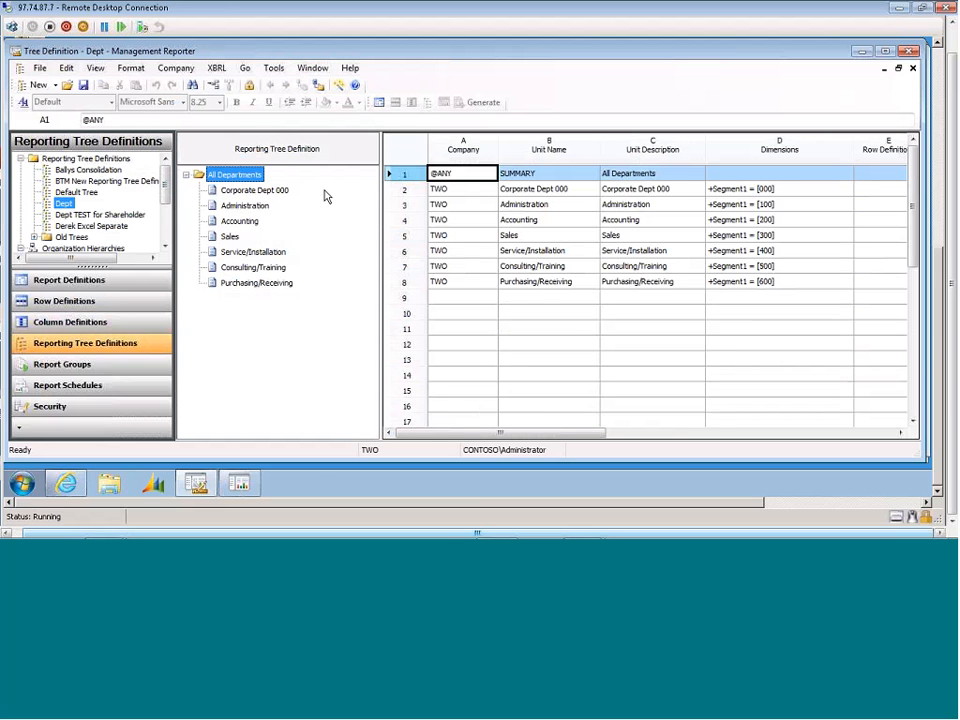
{"action": "left_click", "coordinate": [421, 206]}
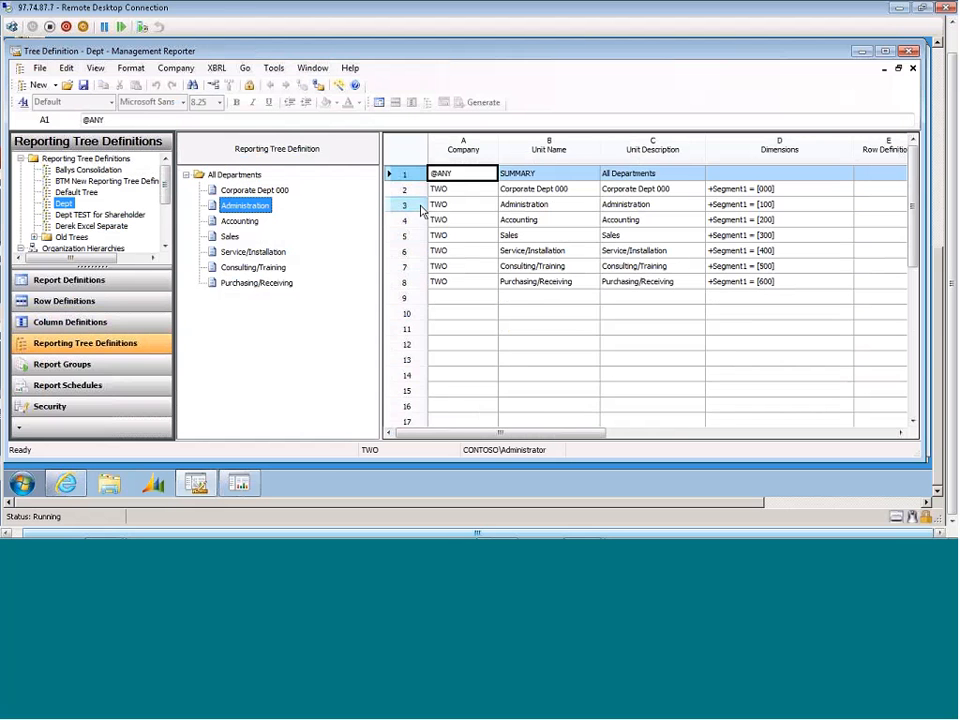
{"action": "left_click", "coordinate": [421, 208]}
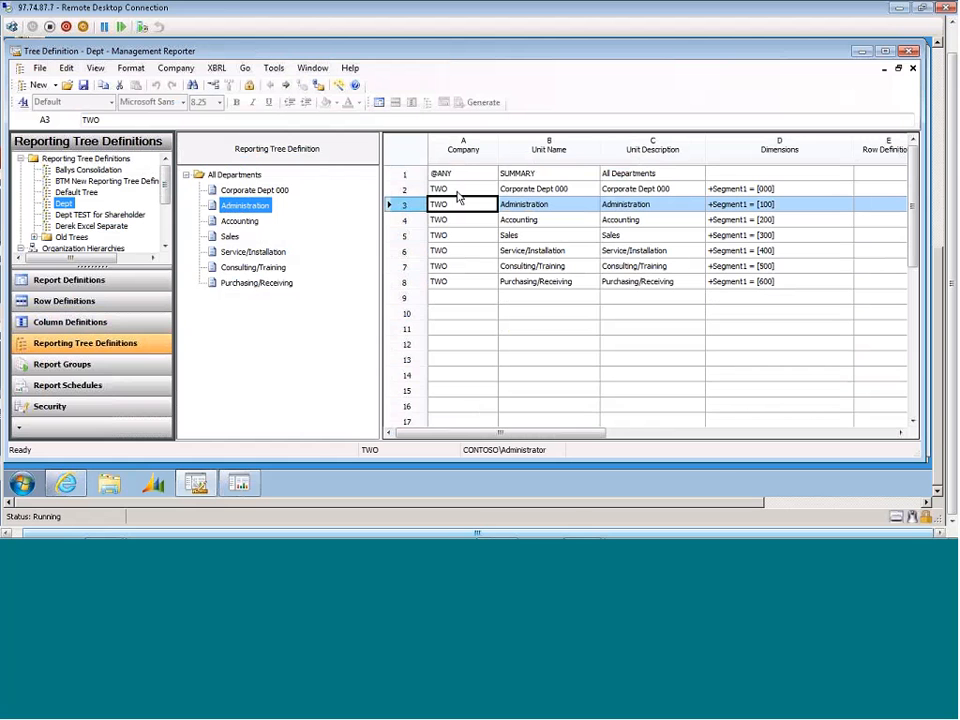
Step: Highlight the company codes and the dimensions of the tree's units from Corporate Dept 000 through Purchasing/Receiving
{"action": "left_click", "coordinate": [457, 191]}
{"action": "left_click_drag", "start_coordinate": [457, 191], "coordinate": [462, 296]}
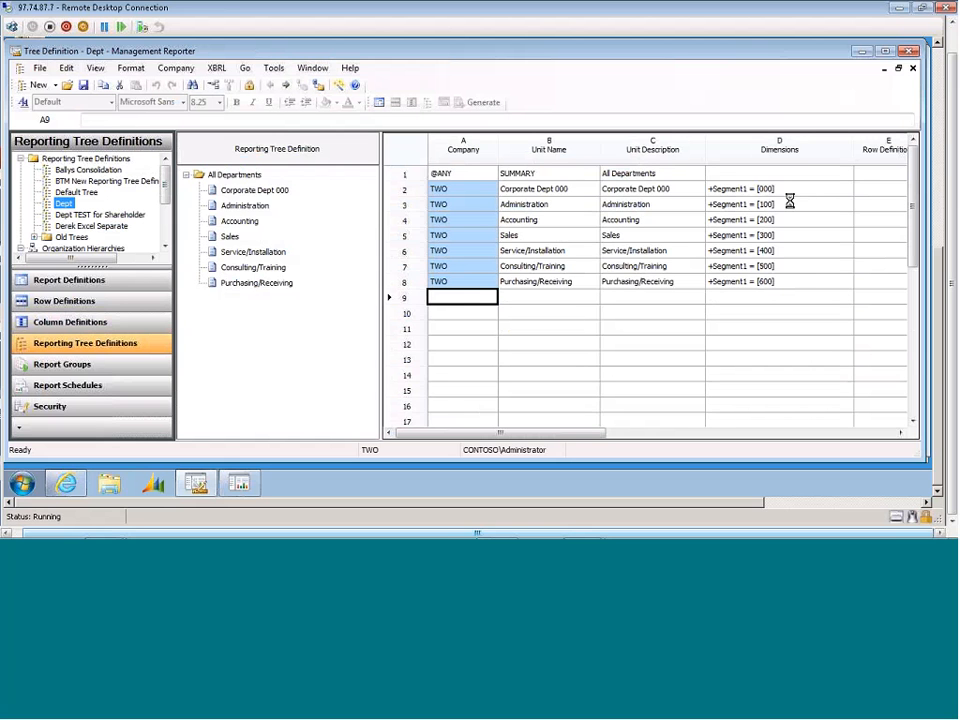
{"action": "left_click_drag", "start_coordinate": [791, 195], "coordinate": [797, 290]}
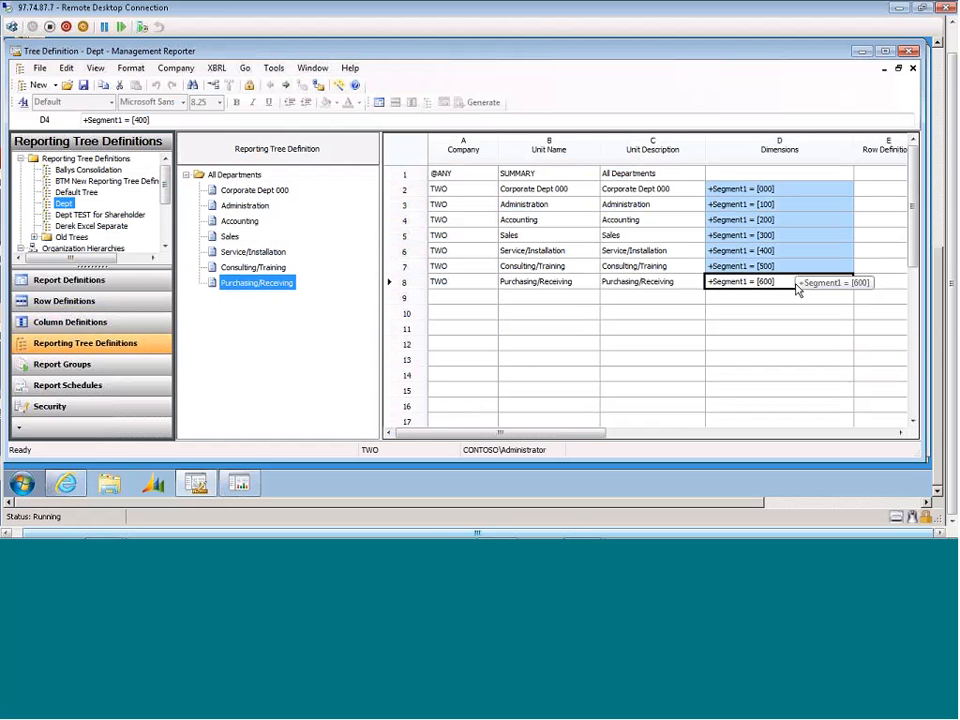
Step: Try a question-mark wildcard starting with 1 as Segment2 in the Corporate Dept 000 unit's dimensions, and discard the dimension changes
{"action": "left_click", "coordinate": [778, 193]}
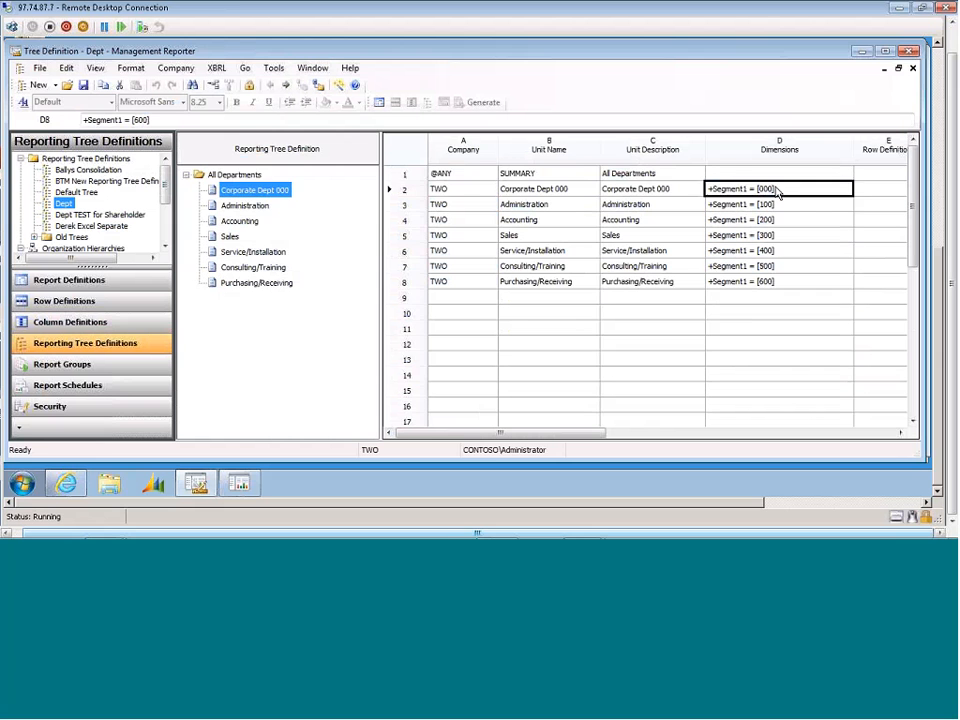
{"action": "double_click", "coordinate": [778, 193]}
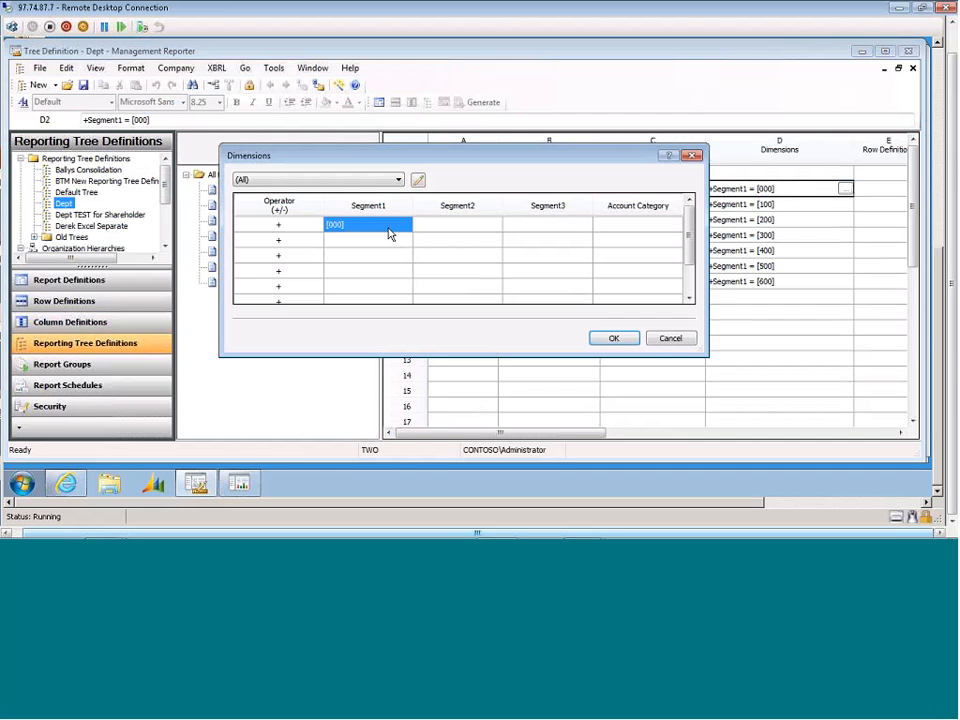
{"action": "left_click", "coordinate": [453, 231]}
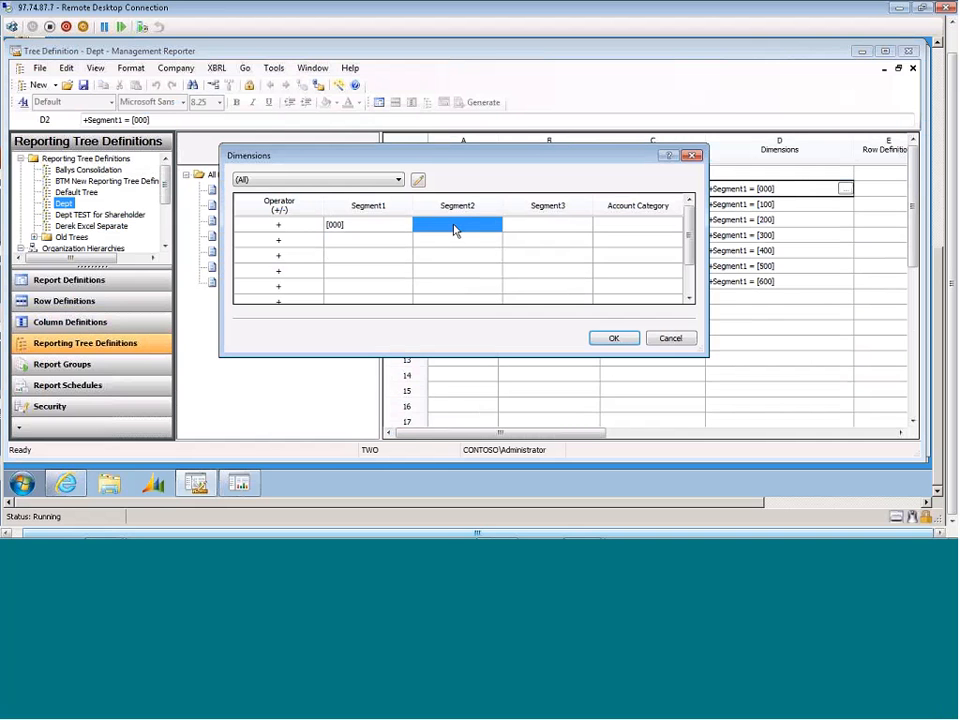
{"action": "type", "text": "1"}
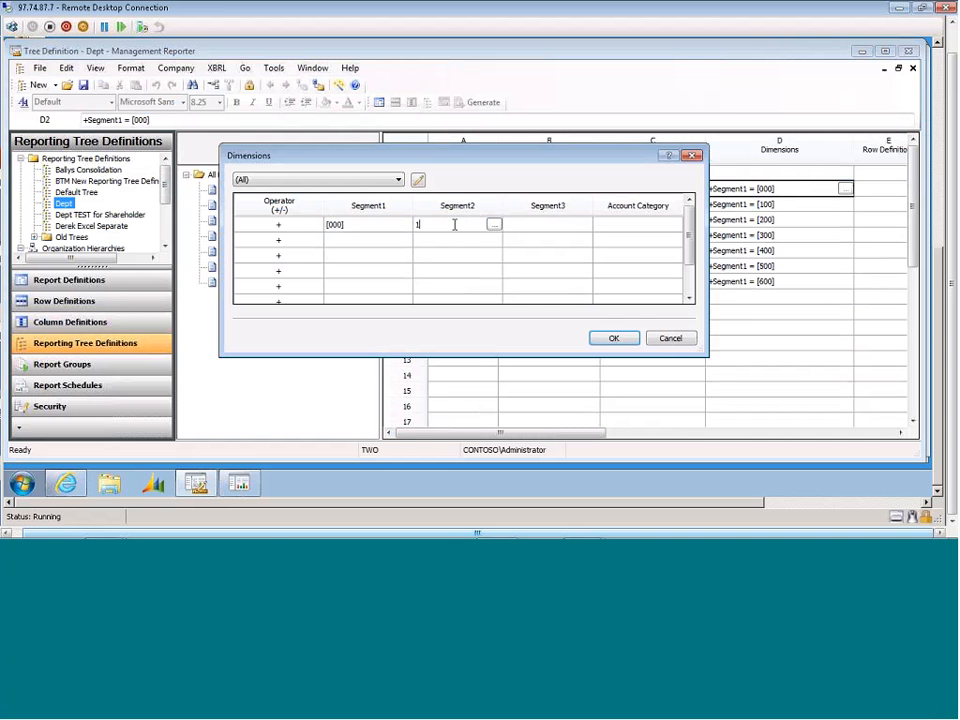
{"action": "type", "text": "???"}
{"action": "key", "text": "Return"}
{"action": "type", "text": "1?"}
{"action": "left_click", "coordinate": [671, 342]}
{"action": "left_click", "coordinate": [672, 341]}
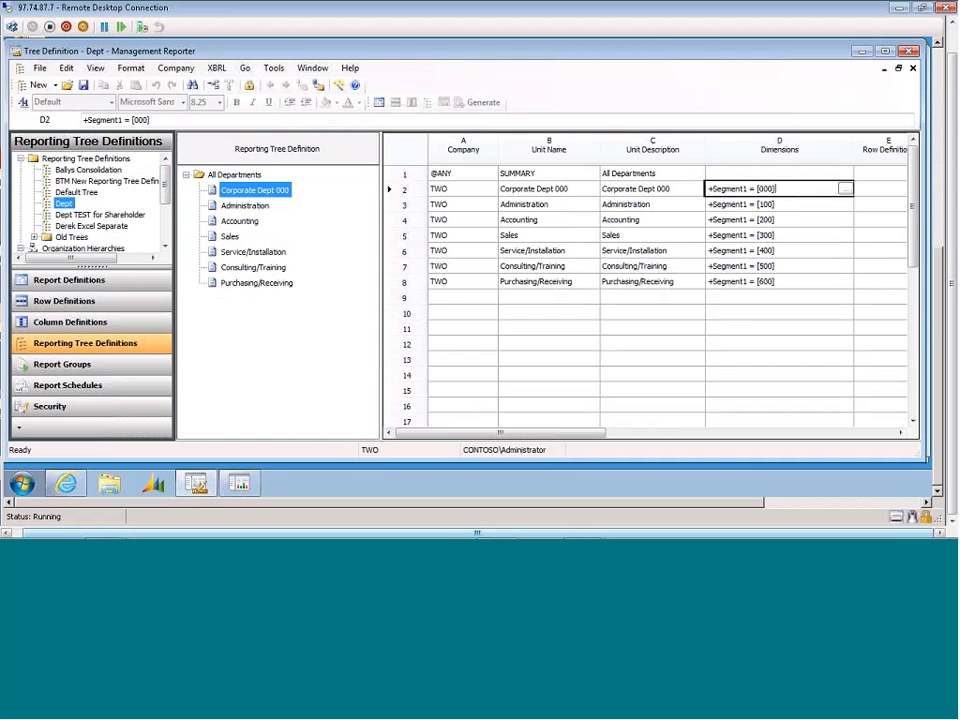
Step: Select the Accounting unit's dimension, switch to the INCSTMT report definition and review its row and column building blocks
{"action": "left_click", "coordinate": [768, 221]}
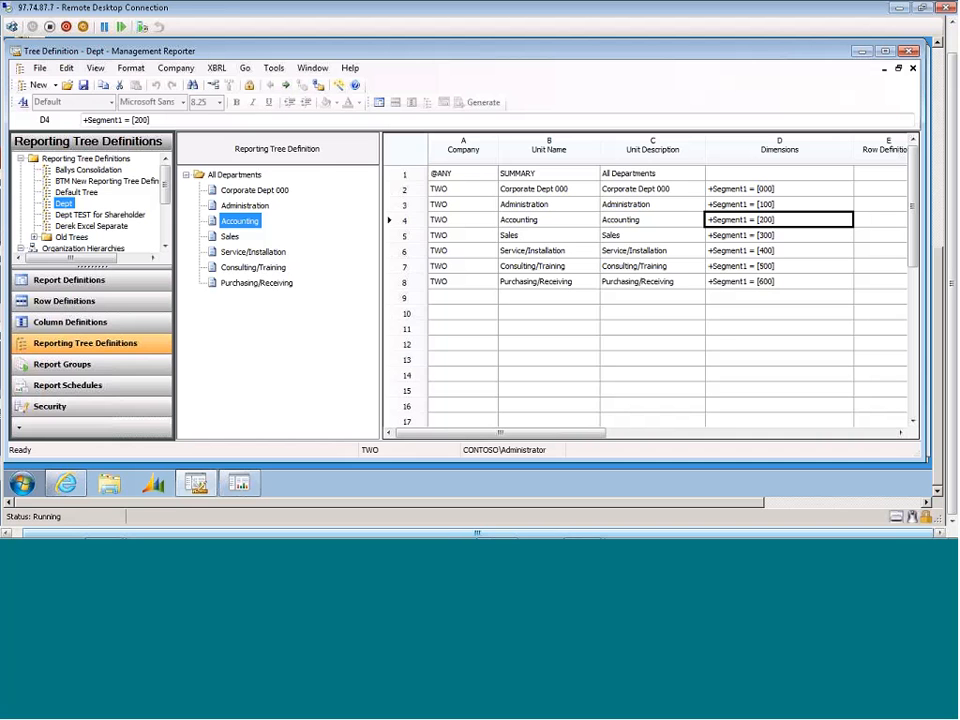
{"action": "left_click", "coordinate": [380, 104]}
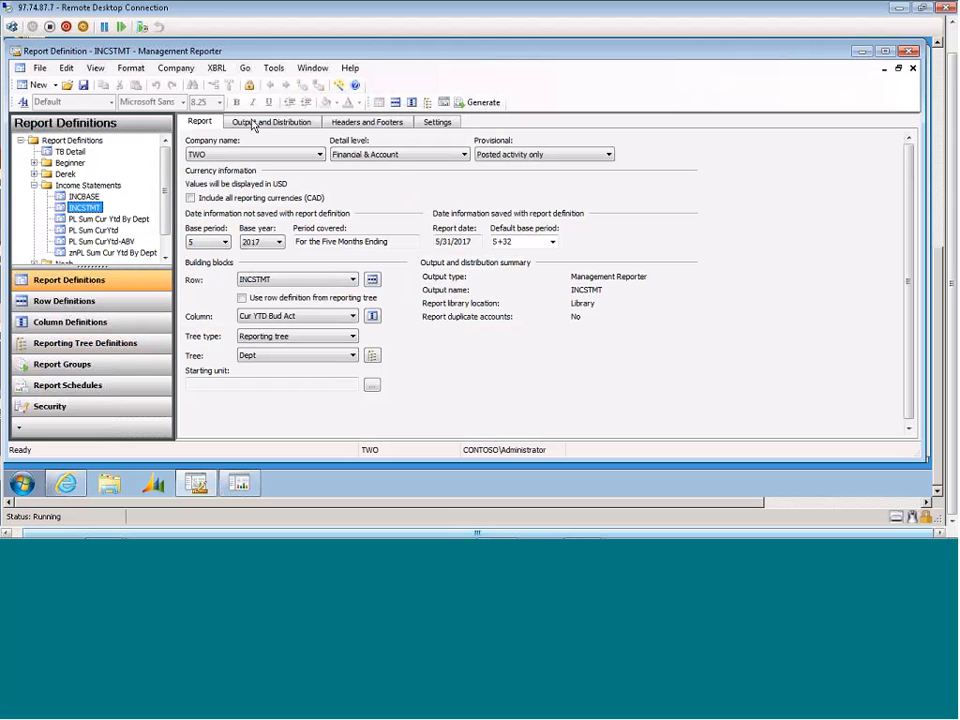
{"action": "left_click", "coordinate": [251, 281]}
{"action": "left_click", "coordinate": [252, 283]}
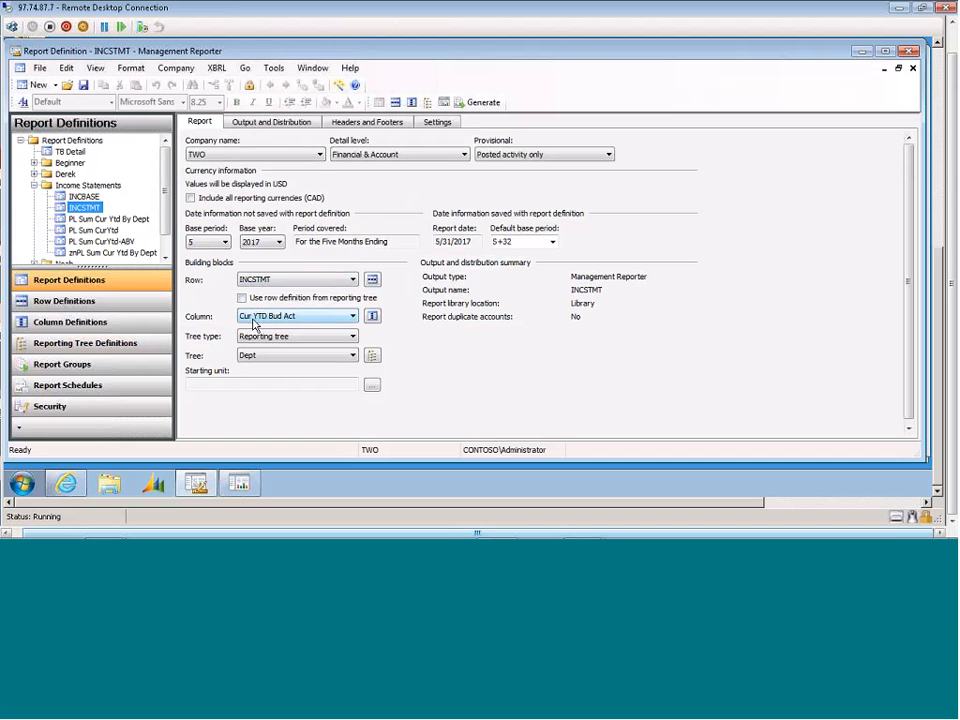
{"action": "left_click", "coordinate": [253, 320]}
{"action": "left_click", "coordinate": [254, 323]}
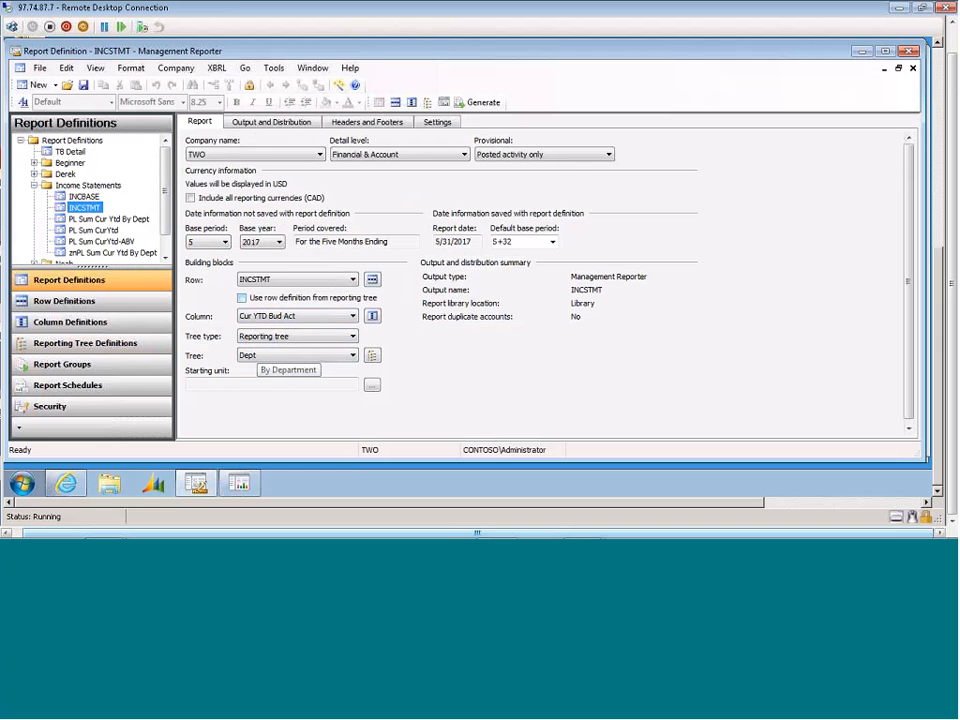
Step: Review INCSTMT's output and distribution options, including the report link location, and the Fabrikam image entry in the first header section
{"action": "left_click", "coordinate": [282, 128]}
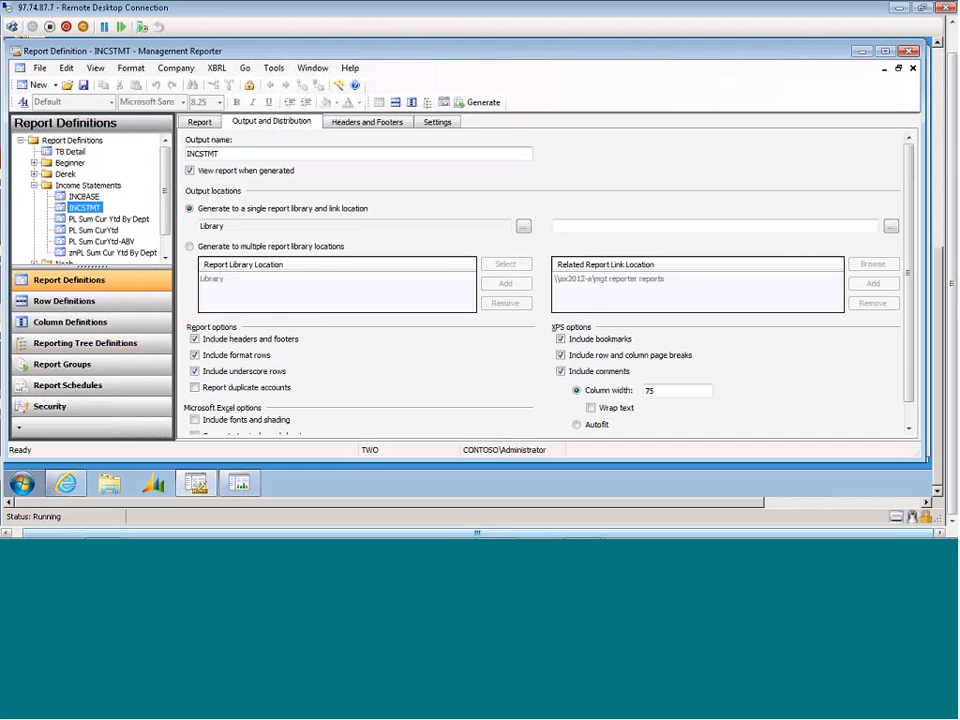
{"action": "left_click", "coordinate": [675, 224]}
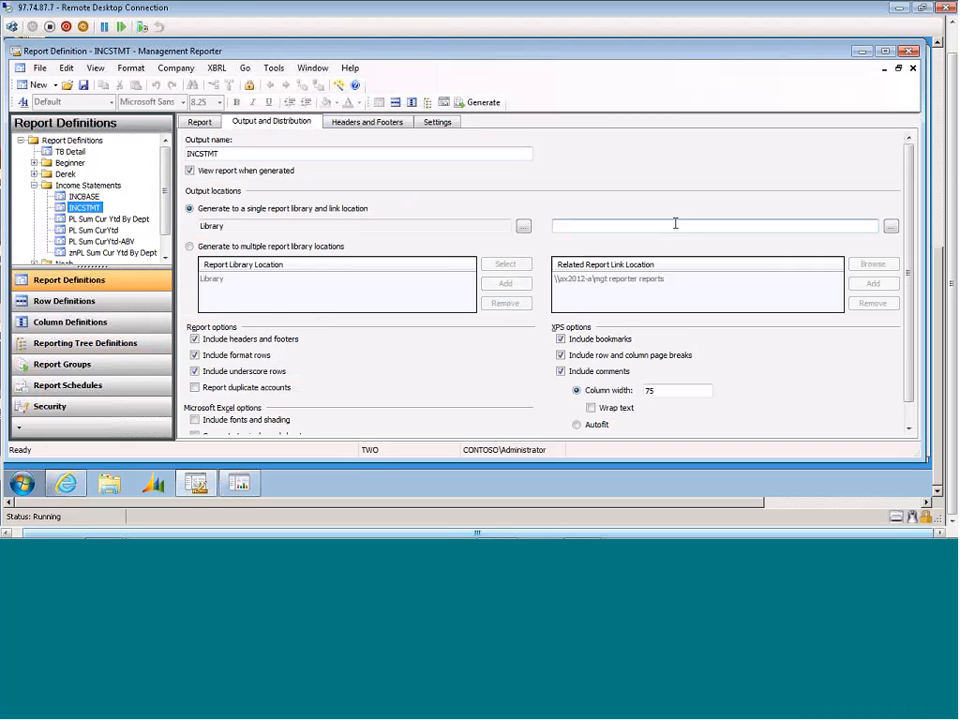
{"action": "left_click", "coordinate": [351, 124]}
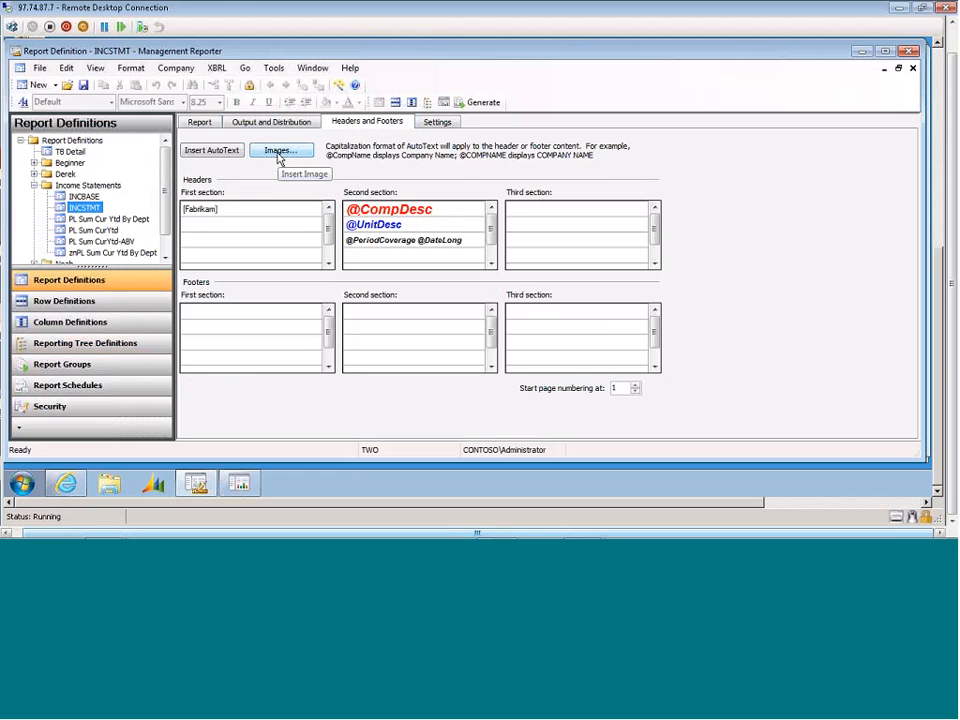
{"action": "left_click", "coordinate": [229, 214]}
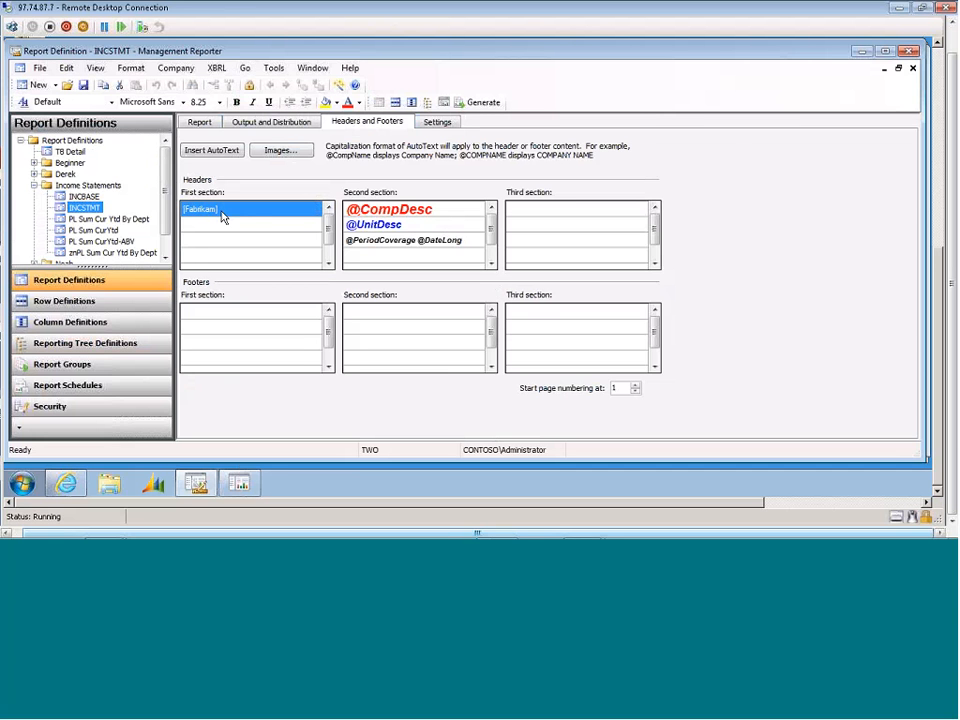
Step: Review INCSTMT's settings for rounding precision, the first-row currency symbol and red negative numbers, keeping the rounding at Whole Dollars
{"action": "left_click", "coordinate": [438, 123]}
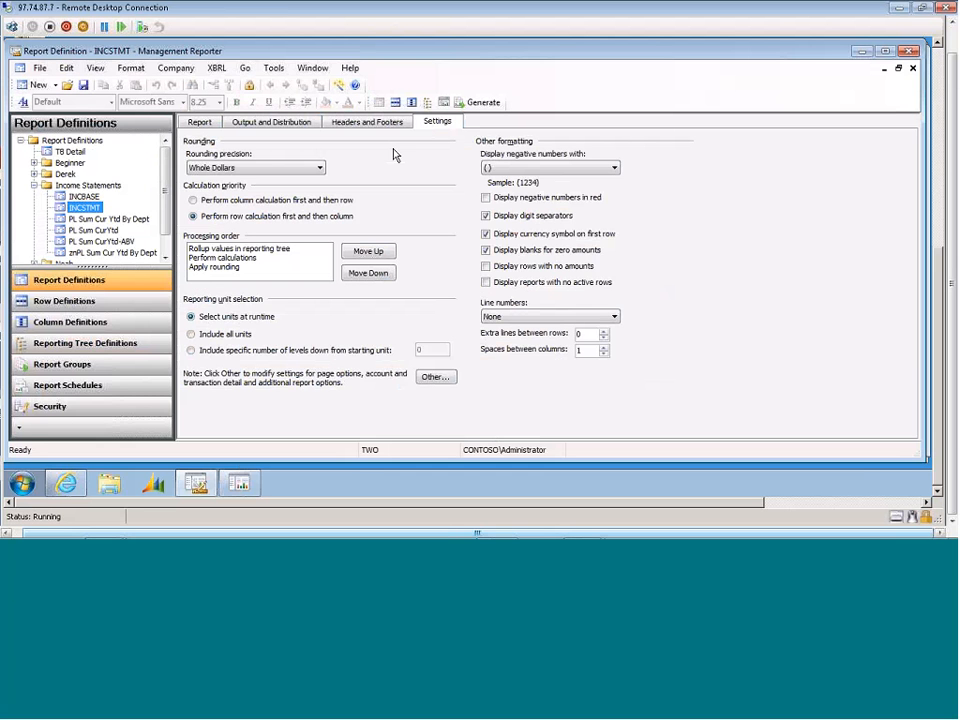
{"action": "left_click", "coordinate": [309, 170]}
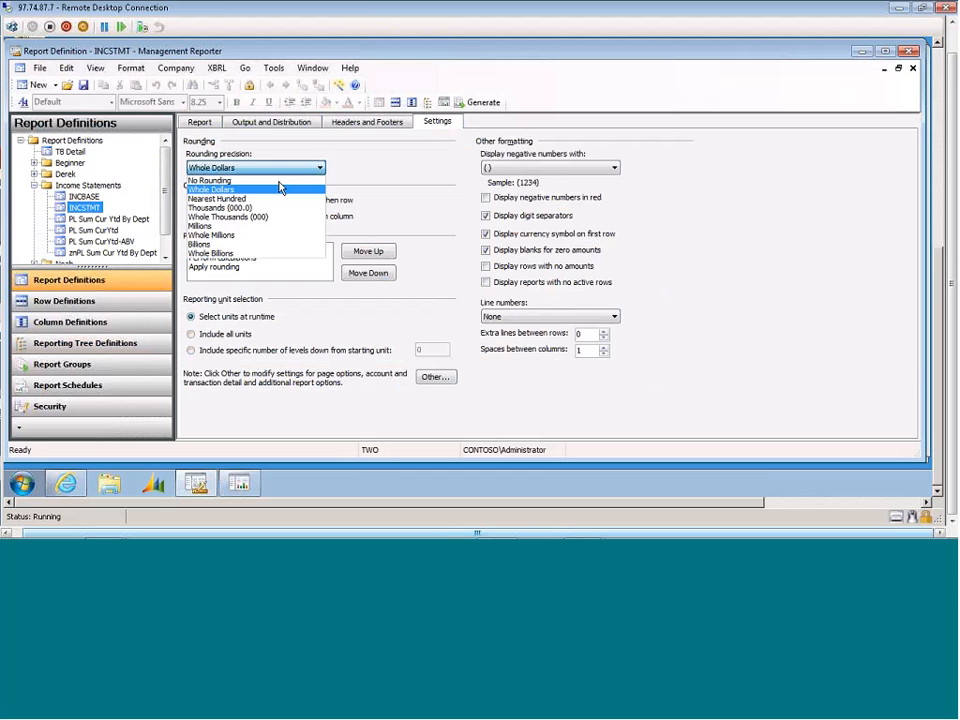
{"action": "left_click", "coordinate": [266, 190]}
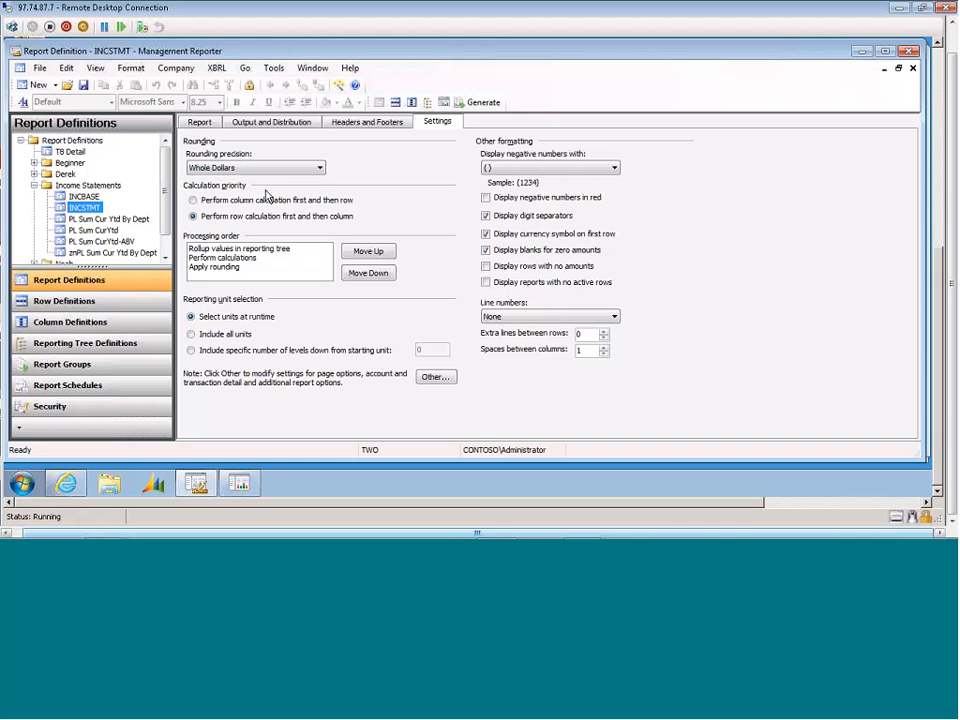
{"action": "left_click", "coordinate": [529, 237]}
{"action": "left_click", "coordinate": [530, 237]}
{"action": "left_click", "coordinate": [540, 199]}
Step: Review the detail levels, base periods and base years offered for INCSTMT without changing them, and locate the Generate command
{"action": "left_click", "coordinate": [197, 123]}
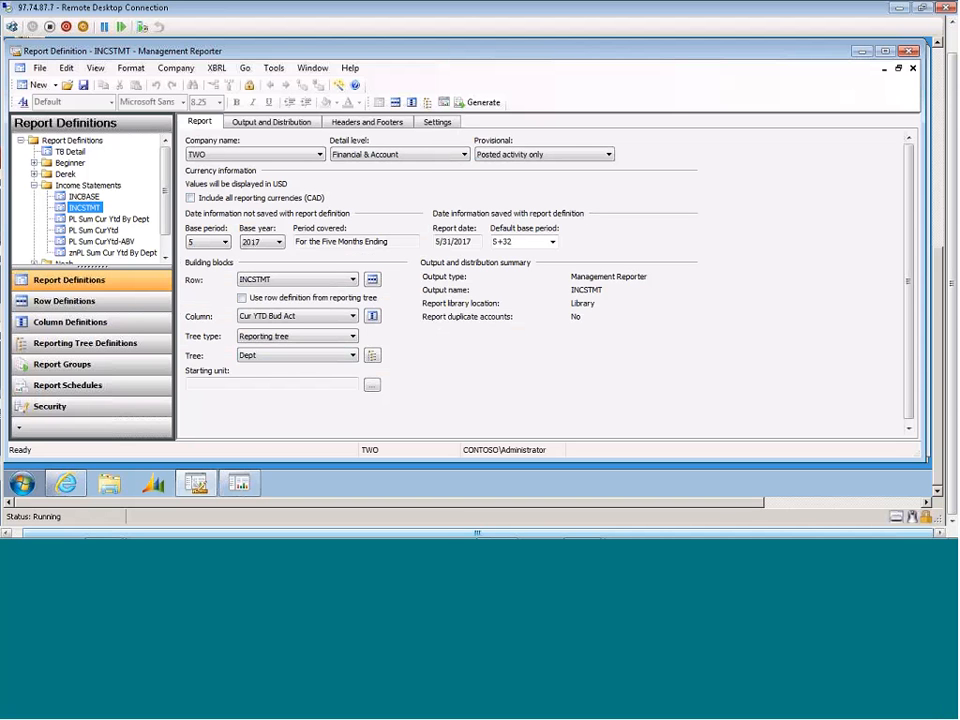
{"action": "left_click", "coordinate": [429, 157]}
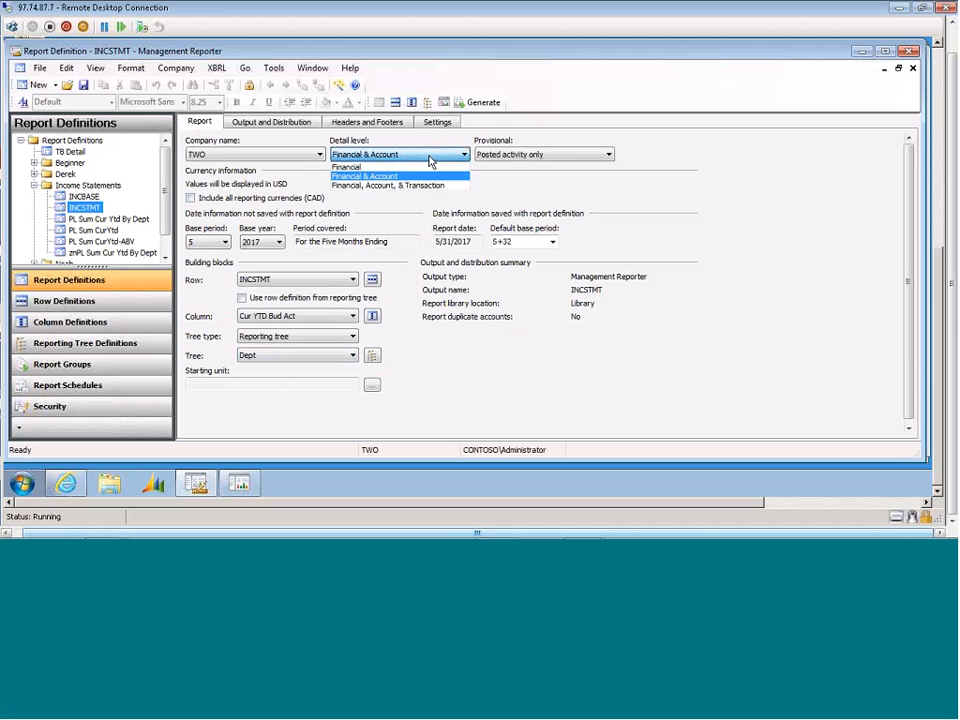
{"action": "left_click", "coordinate": [413, 177]}
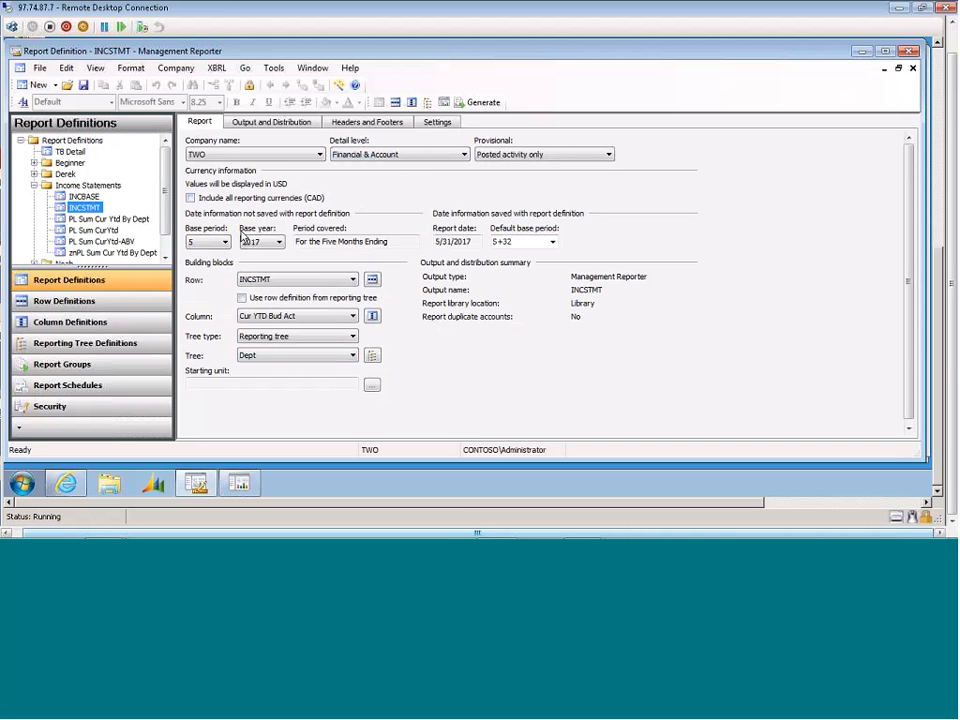
{"action": "left_click", "coordinate": [224, 242]}
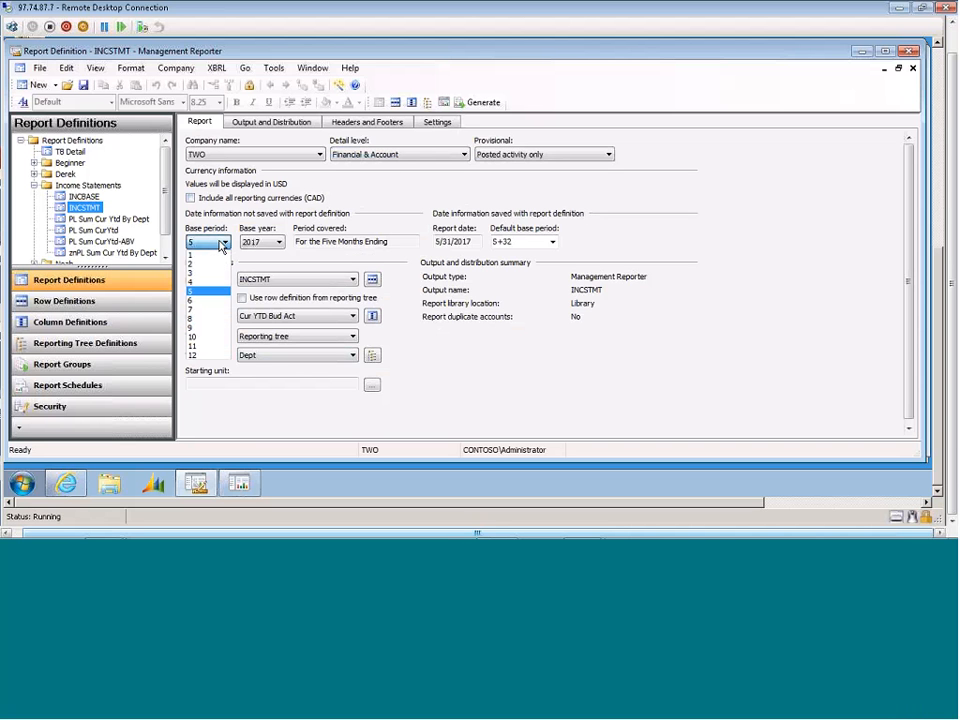
{"action": "left_click", "coordinate": [298, 243]}
{"action": "left_click", "coordinate": [278, 243]}
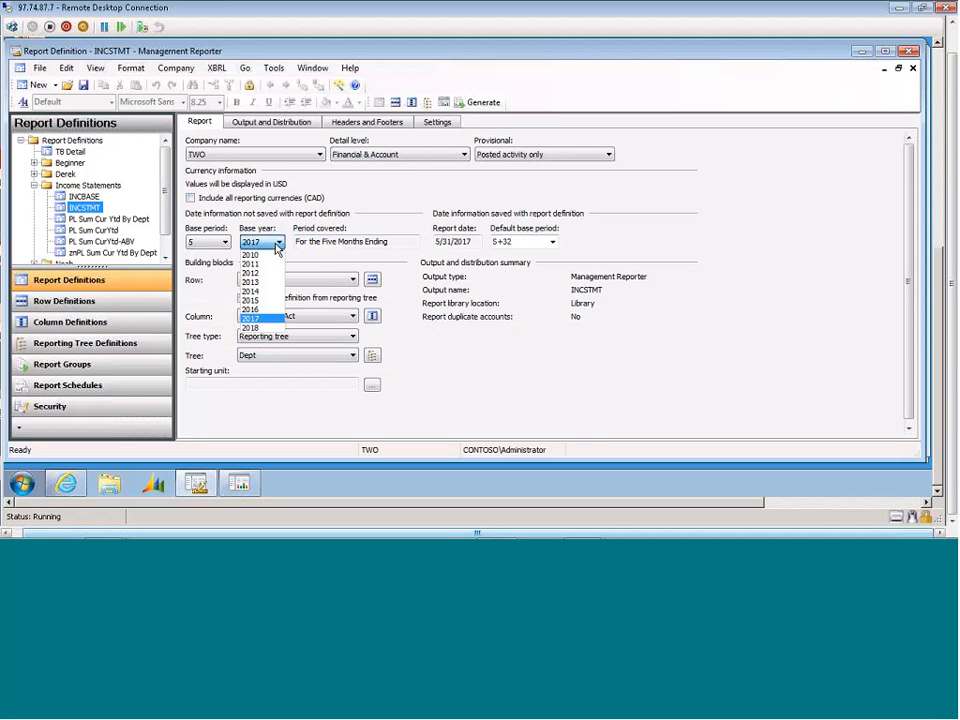
{"action": "left_click", "coordinate": [278, 244]}
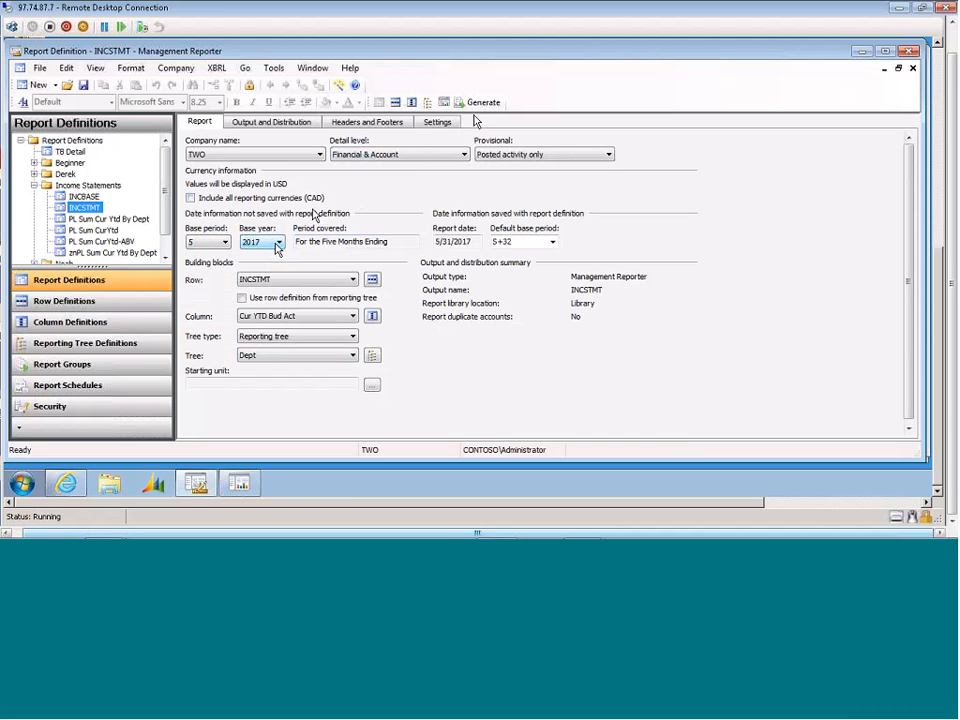
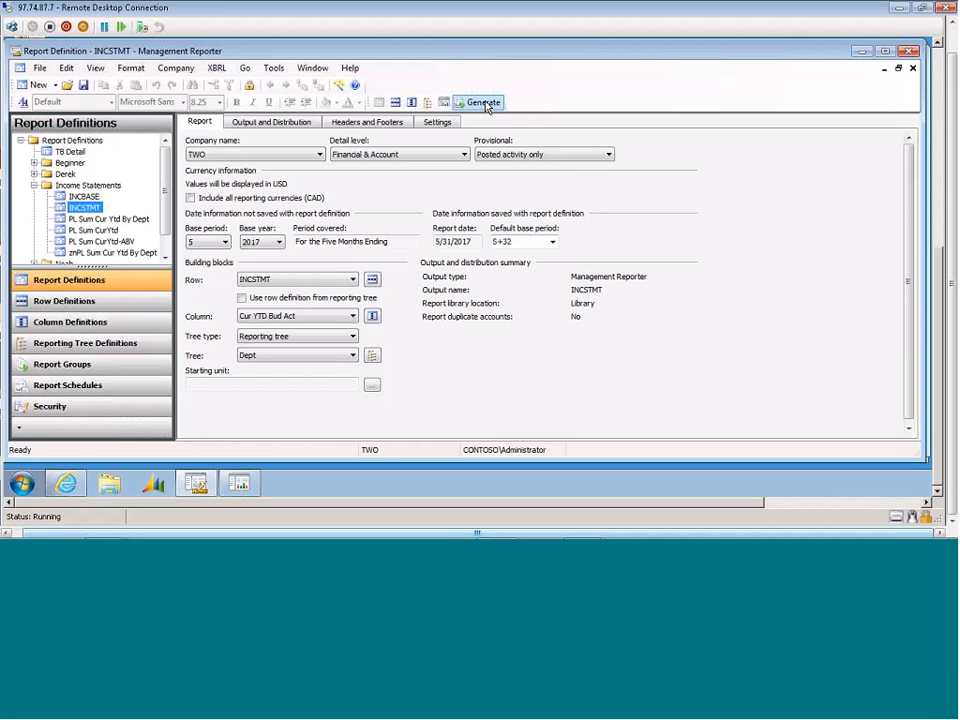
{"action": "left_click", "coordinate": [484, 103]}
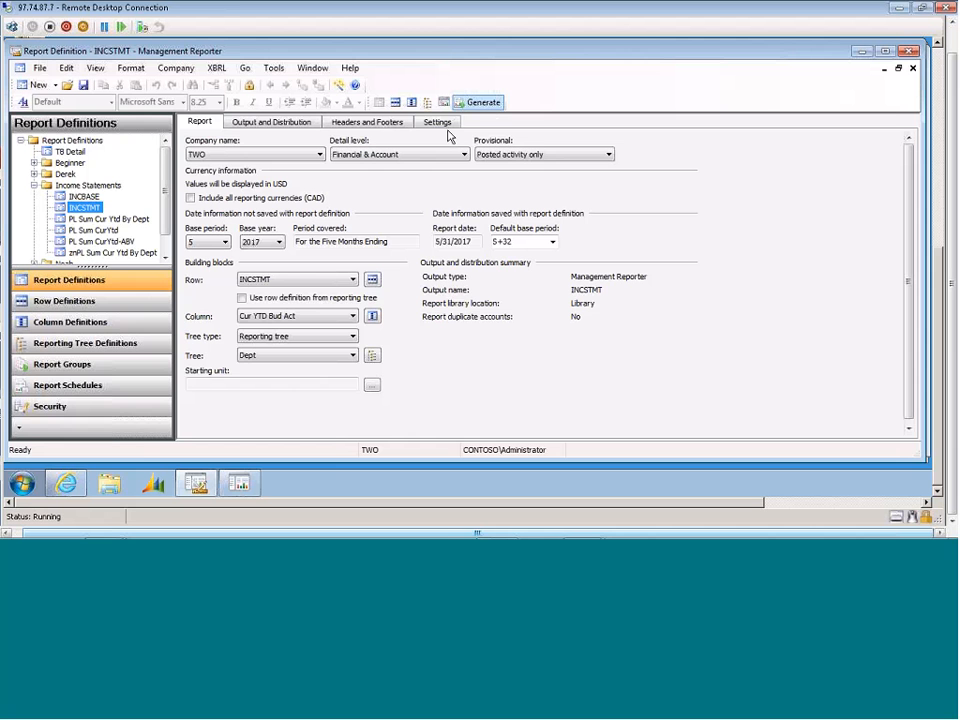
Step: Switch to the report viewer, show its report library and select the PL Sum Cur Ytd By Dept report
{"action": "left_click", "coordinate": [243, 490]}
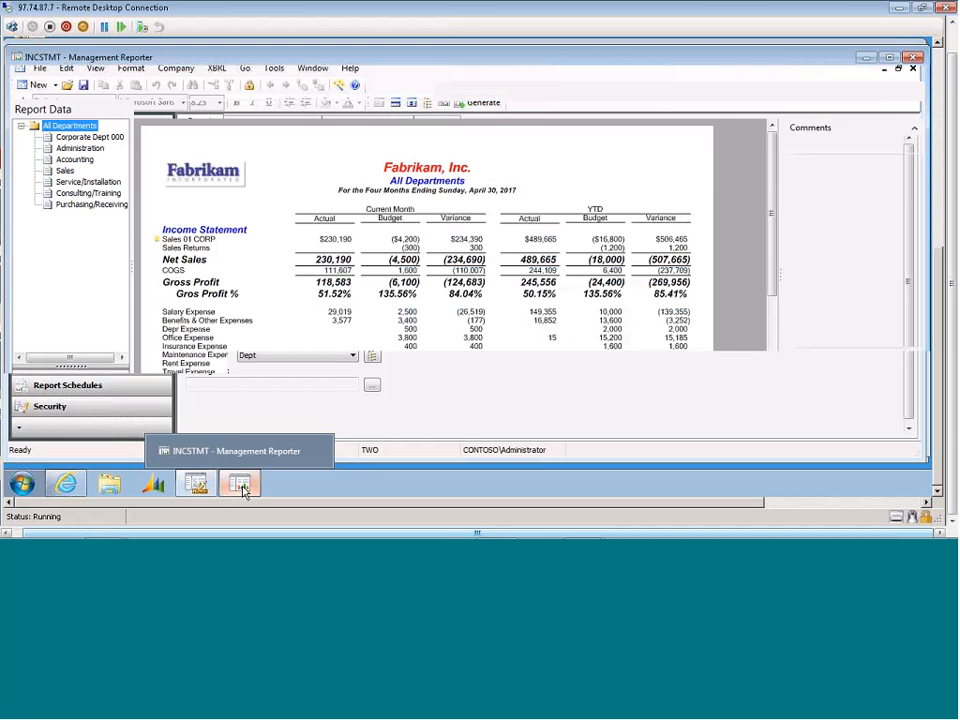
{"action": "left_click", "coordinate": [100, 379]}
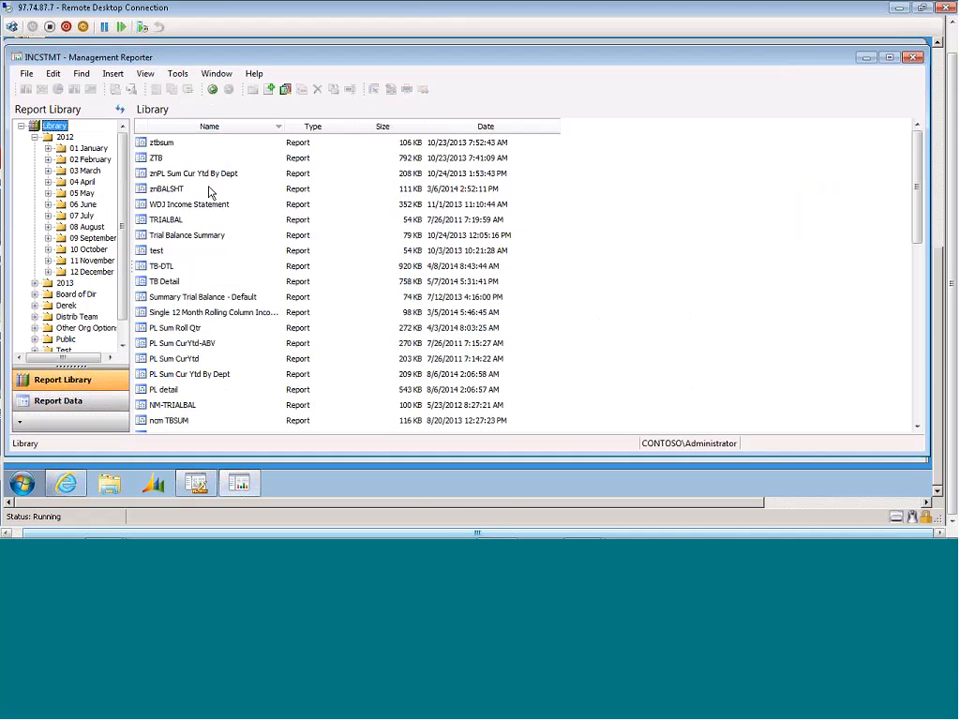
{"action": "left_click", "coordinate": [160, 143]}
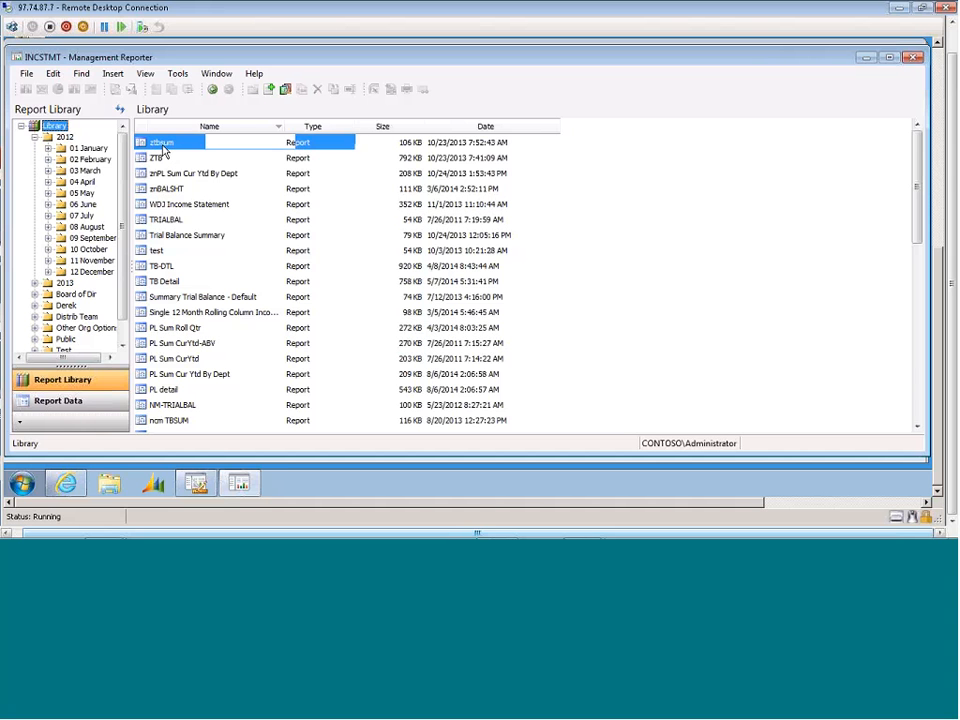
{"action": "left_click", "coordinate": [178, 378], "text": "shift"}
{"action": "left_click", "coordinate": [178, 378]}
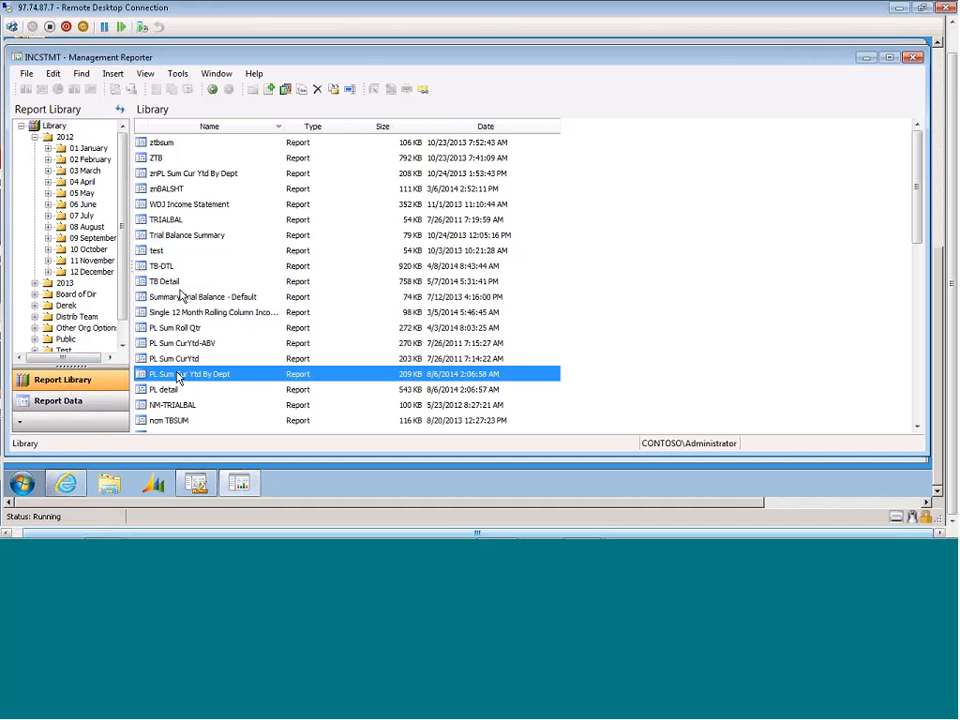
Step: Select the library reports from ztbsum through WDJ Income Statement and review the commands available for them, such as Delete and Move, without running any
{"action": "left_click", "coordinate": [170, 146], "text": "ctrl"}
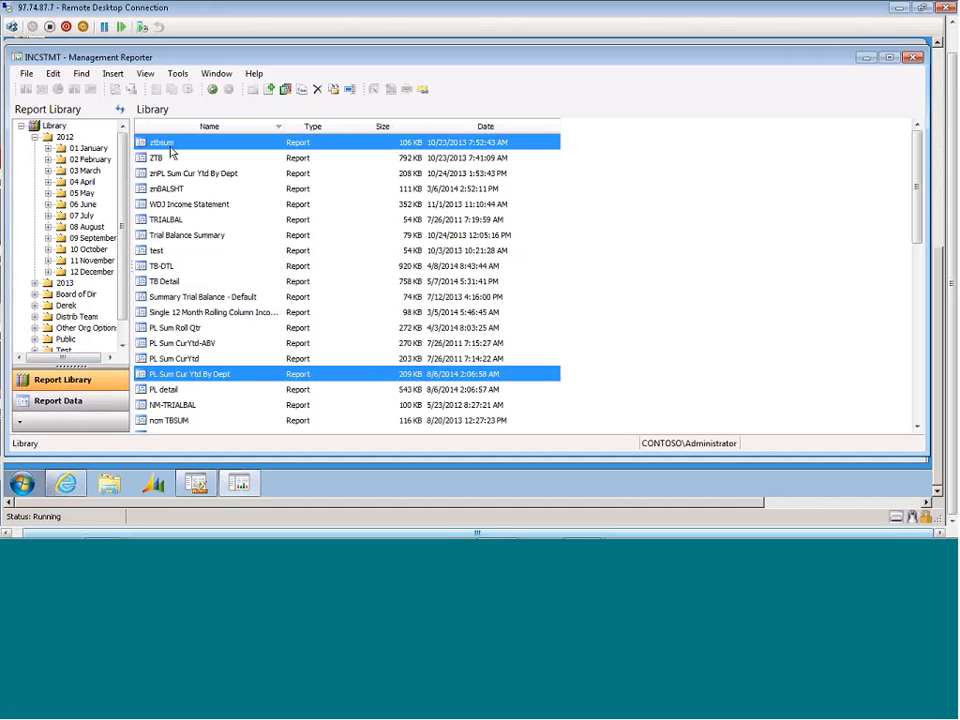
{"action": "left_click", "coordinate": [170, 146]}
{"action": "left_click", "coordinate": [173, 207], "text": "shift"}
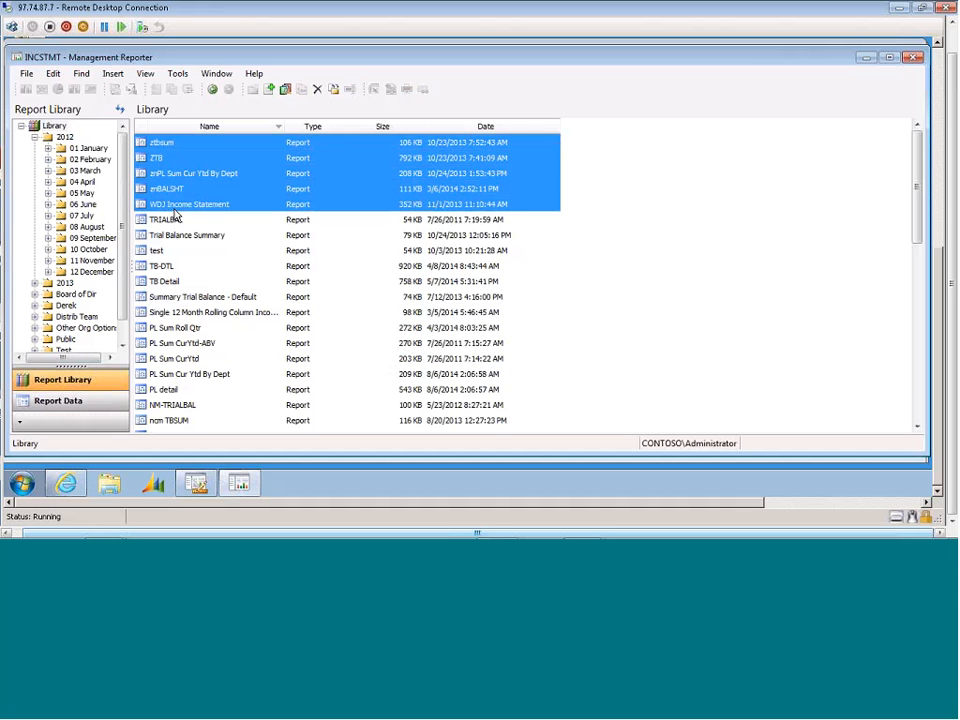
{"action": "right_click", "coordinate": [222, 190]}
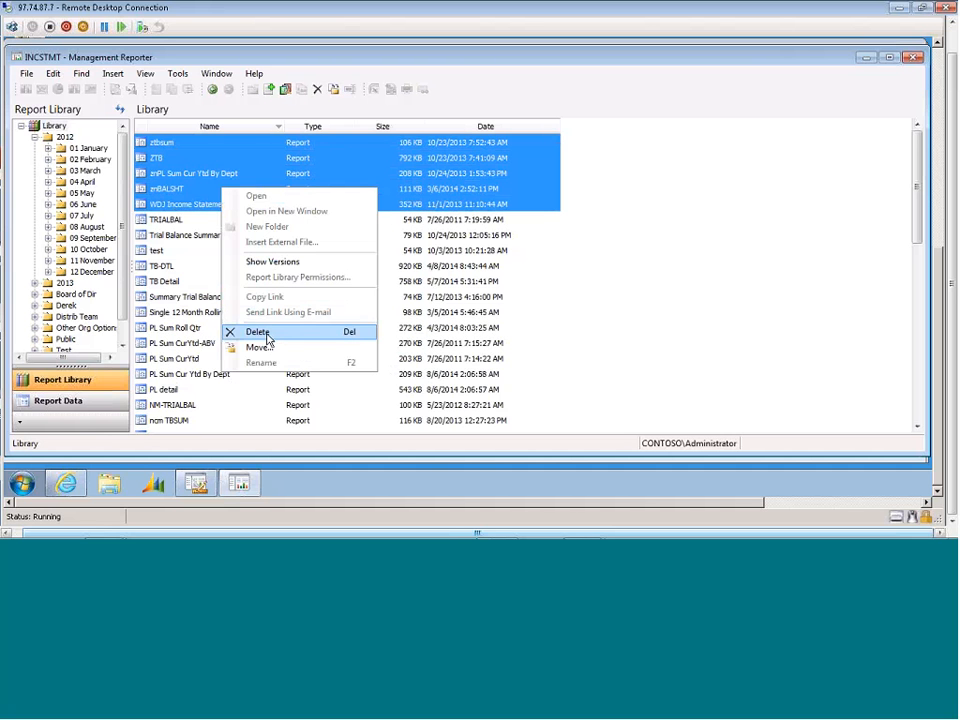
{"action": "left_click", "coordinate": [643, 217]}
{"action": "left_click", "coordinate": [643, 217]}
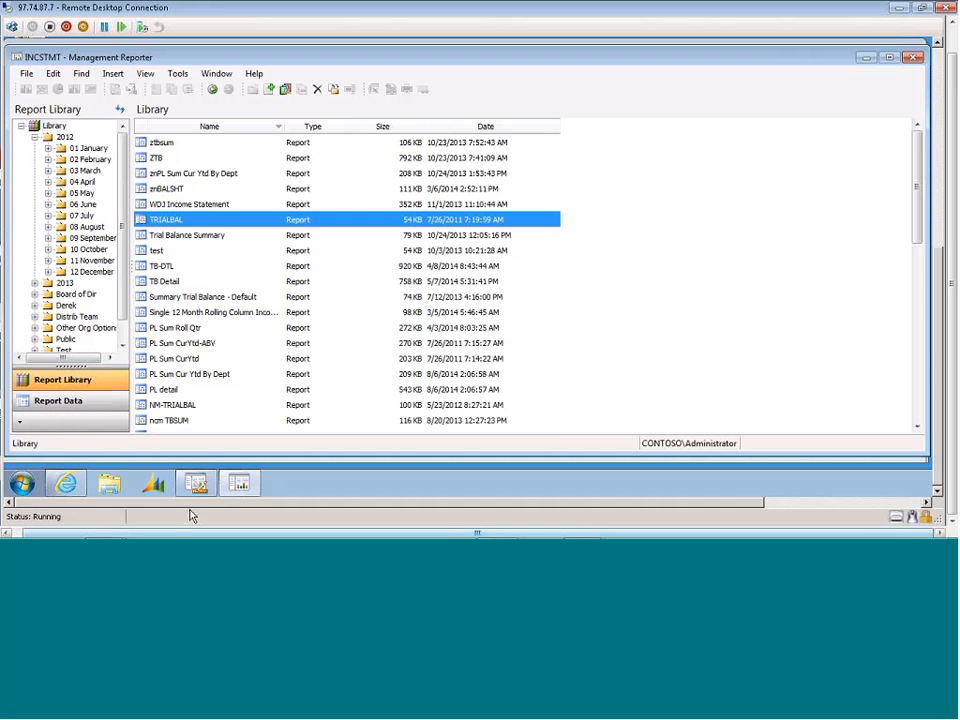
Step: View INCSTMT in the web viewer, switch to Report Designer and review the MSX Group's members and company access under Security
{"action": "left_click", "coordinate": [68, 484]}
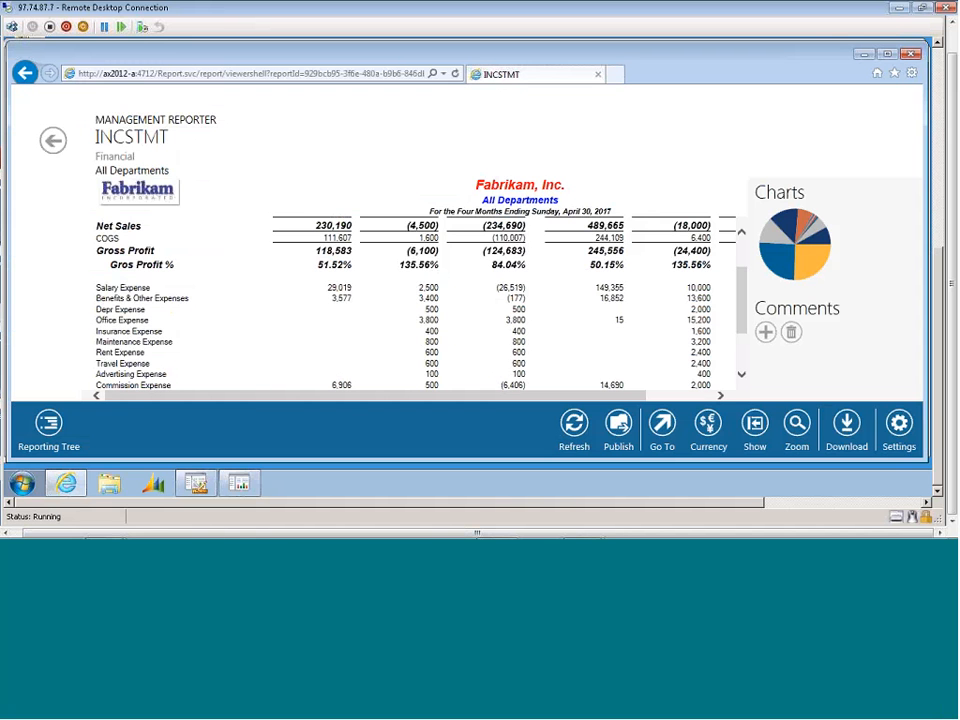
{"action": "left_click", "coordinate": [199, 485]}
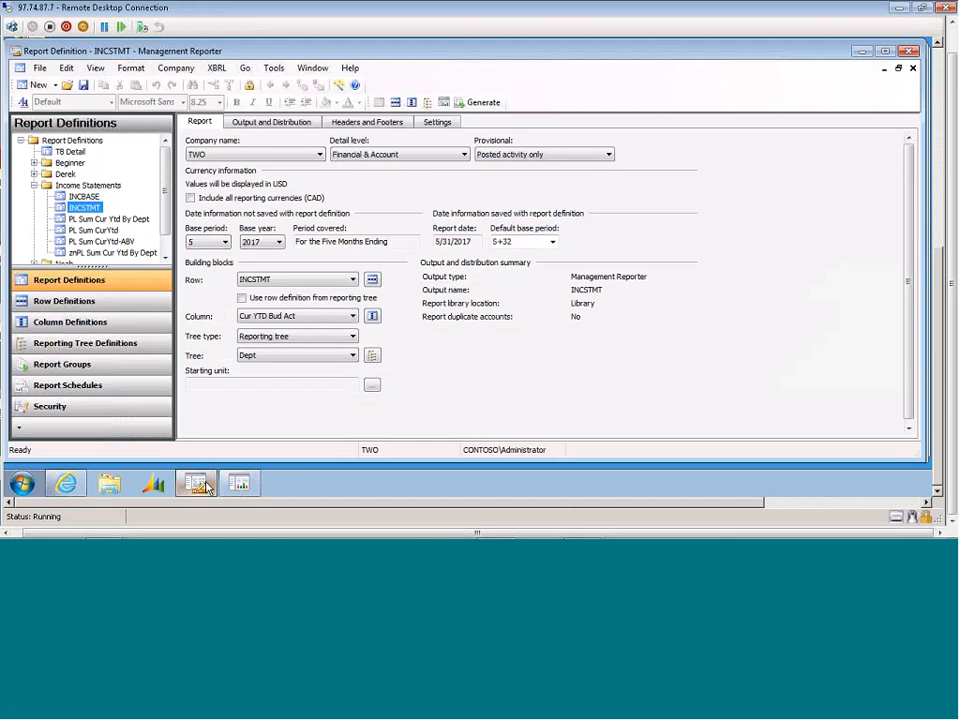
{"action": "left_click", "coordinate": [81, 405]}
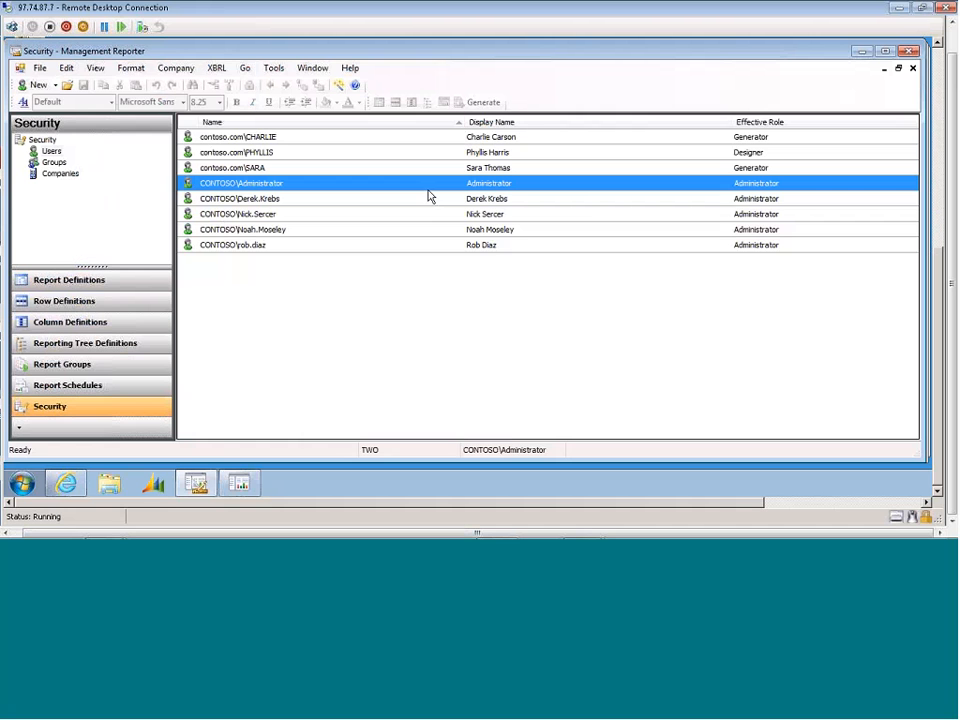
{"action": "left_click", "coordinate": [56, 162]}
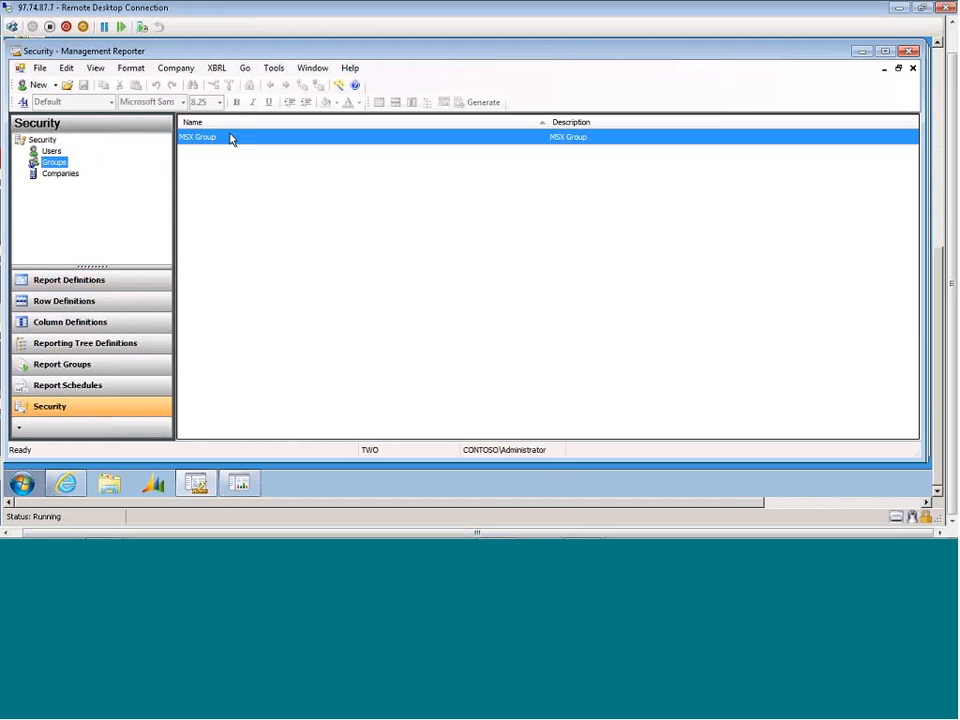
{"action": "double_click", "coordinate": [230, 139]}
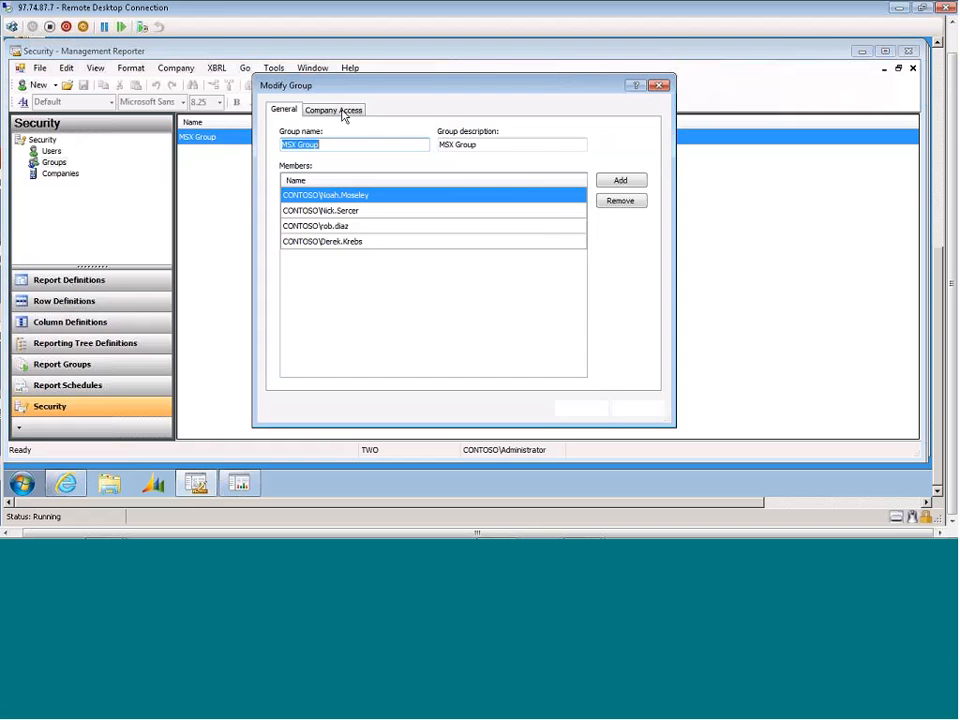
{"action": "left_click", "coordinate": [342, 111]}
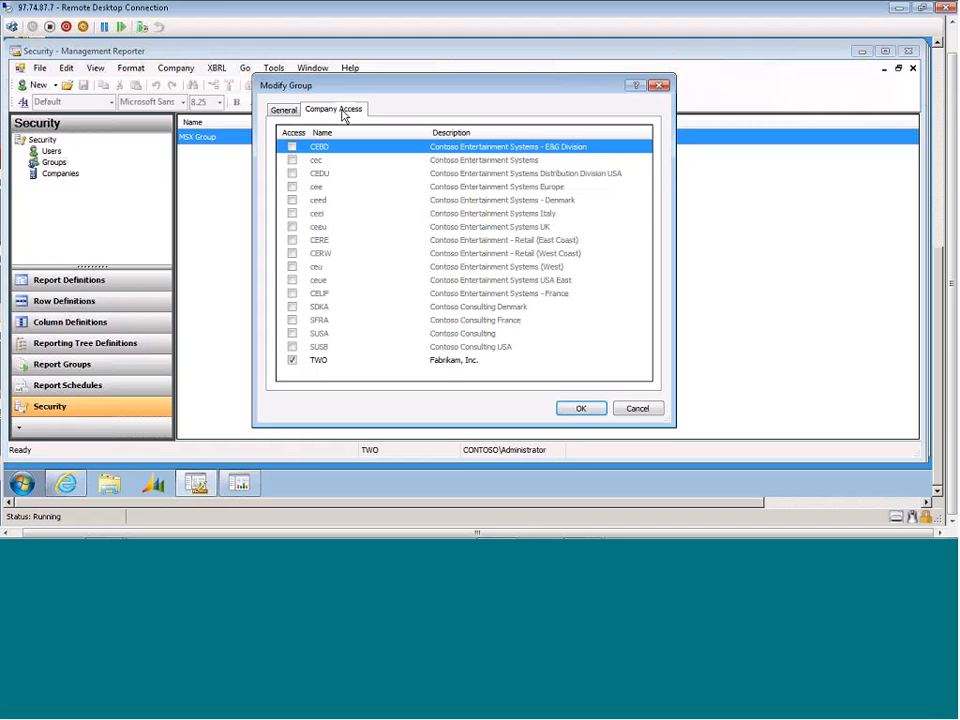
{"action": "left_click", "coordinate": [661, 87]}
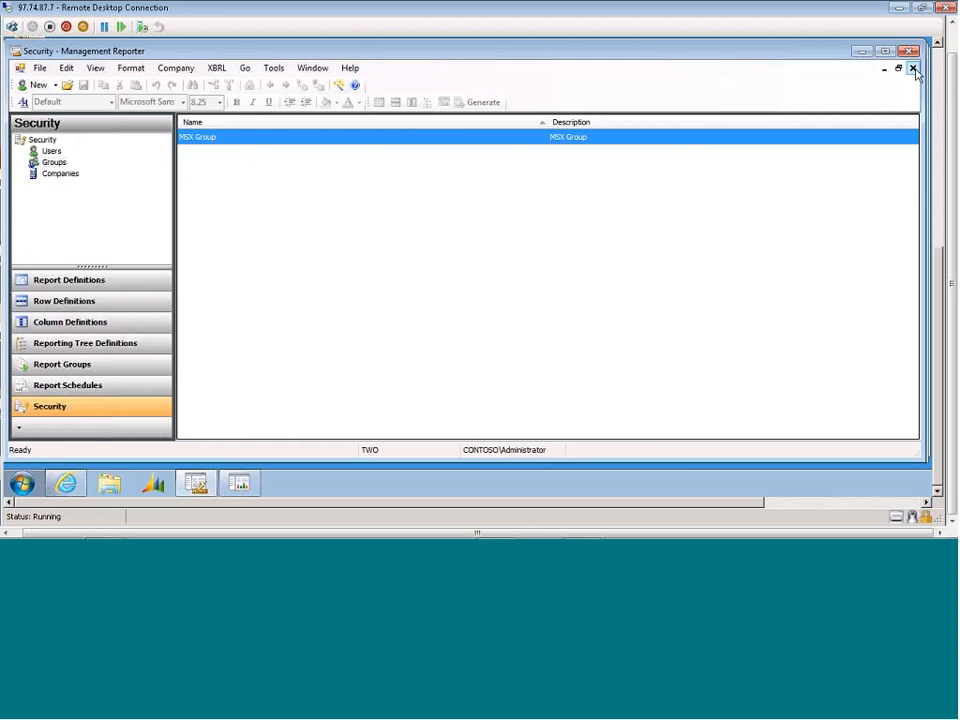
{"action": "left_click", "coordinate": [913, 68]}
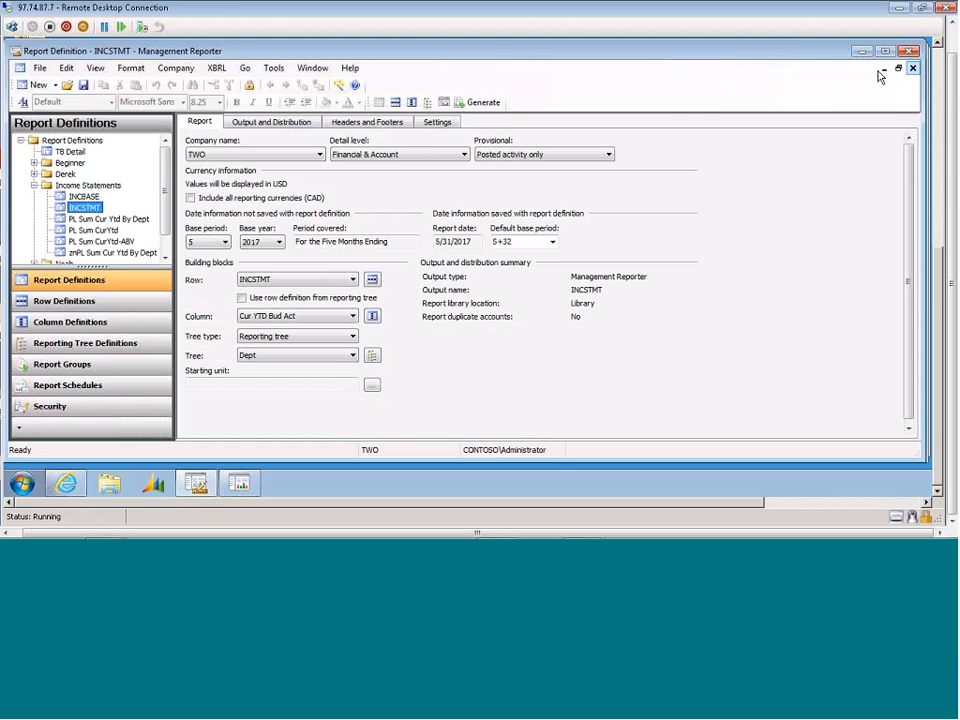
Step: Open the Dept reporting tree definition used by INCSTMT and select its Sales unit row
{"action": "left_click", "coordinate": [429, 104]}
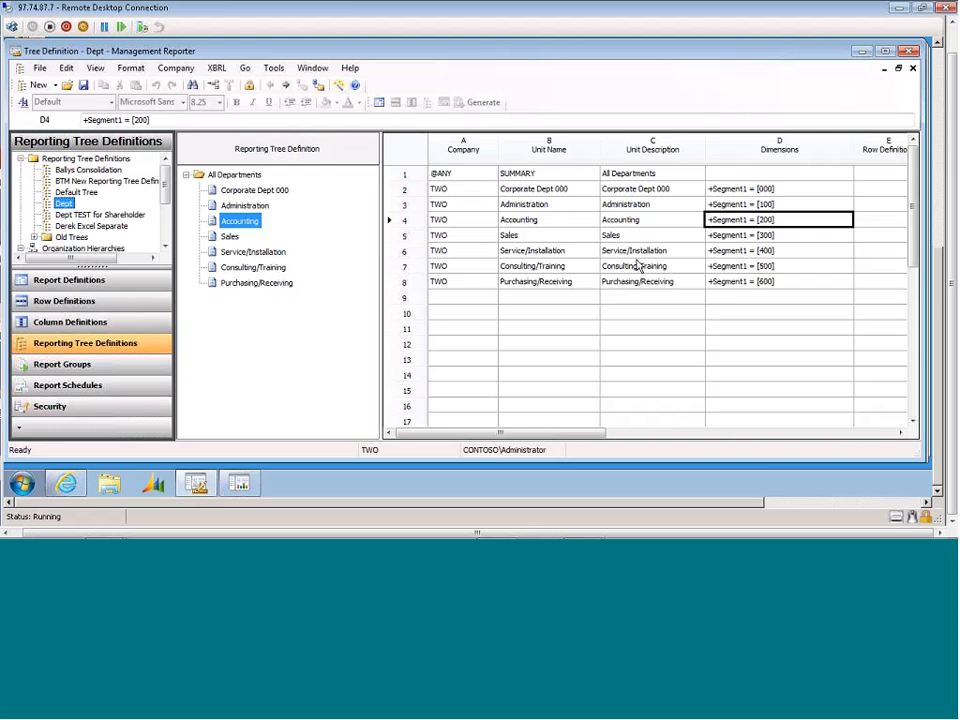
{"action": "left_click", "coordinate": [418, 240]}
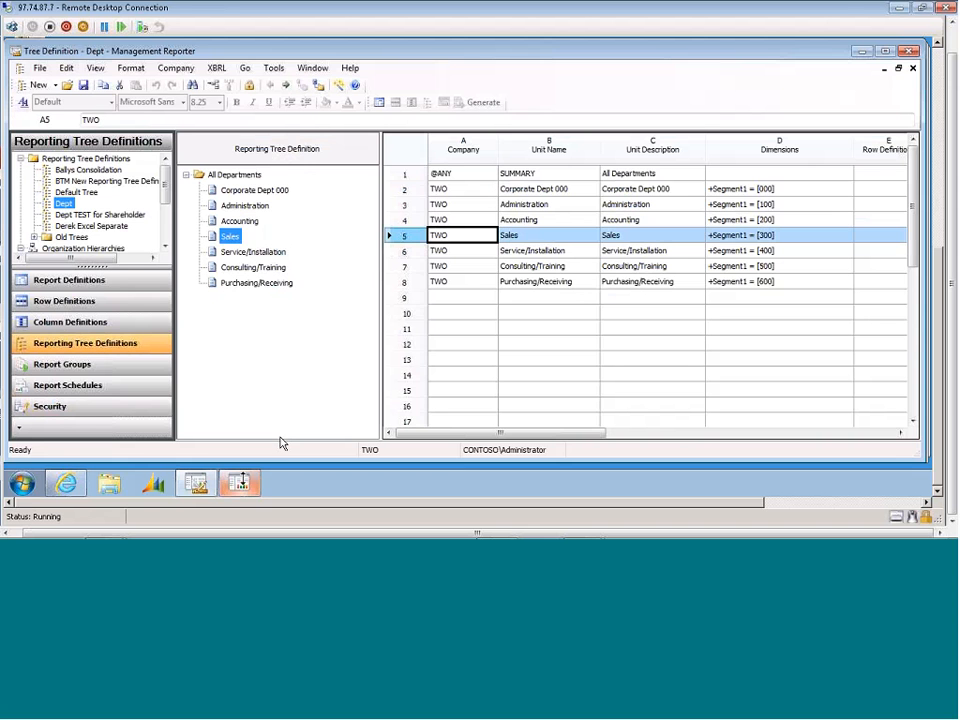
Step: Switch to the report viewer and review the report library permissions of the 01 January folder under 2012, without changing them
{"action": "left_click", "coordinate": [241, 484]}
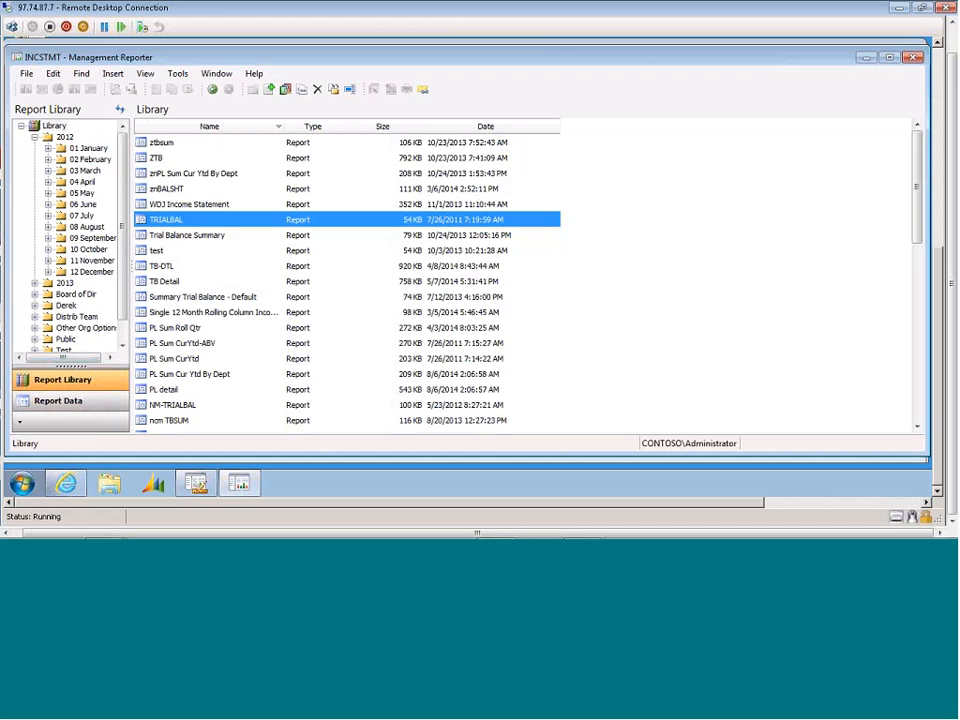
{"action": "left_click", "coordinate": [88, 148]}
{"action": "right_click", "coordinate": [88, 148]}
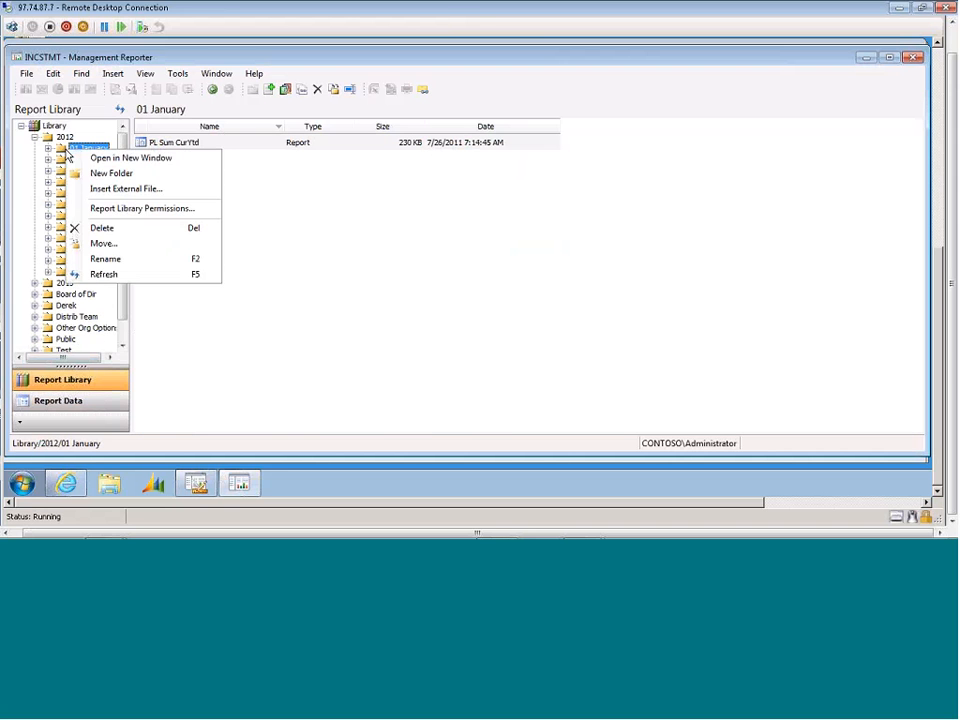
{"action": "left_click", "coordinate": [113, 209]}
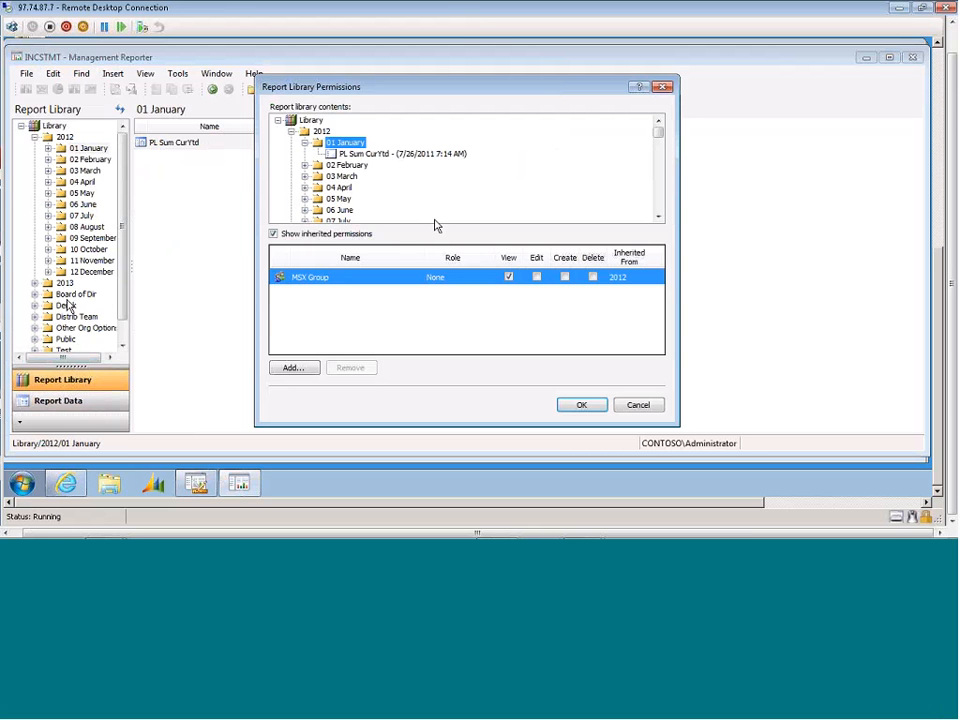
{"action": "left_click", "coordinate": [662, 89]}
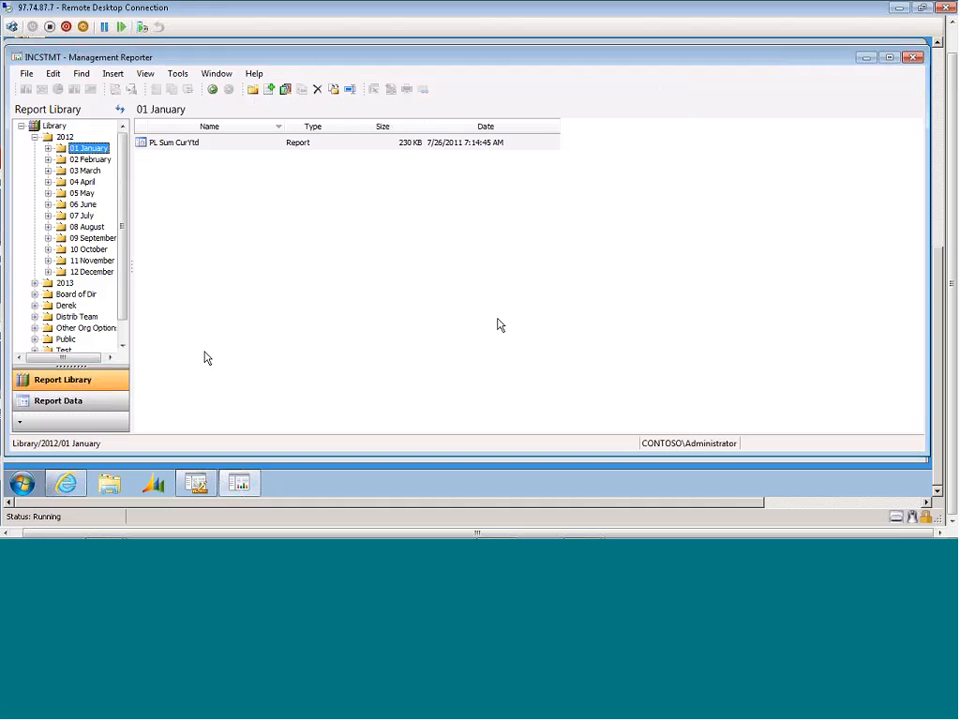
Step: Show INCSTMT's report data for All Departments, then return to Report Designer and select the top-level Reporting Tree Definitions folder
{"action": "left_click", "coordinate": [70, 403]}
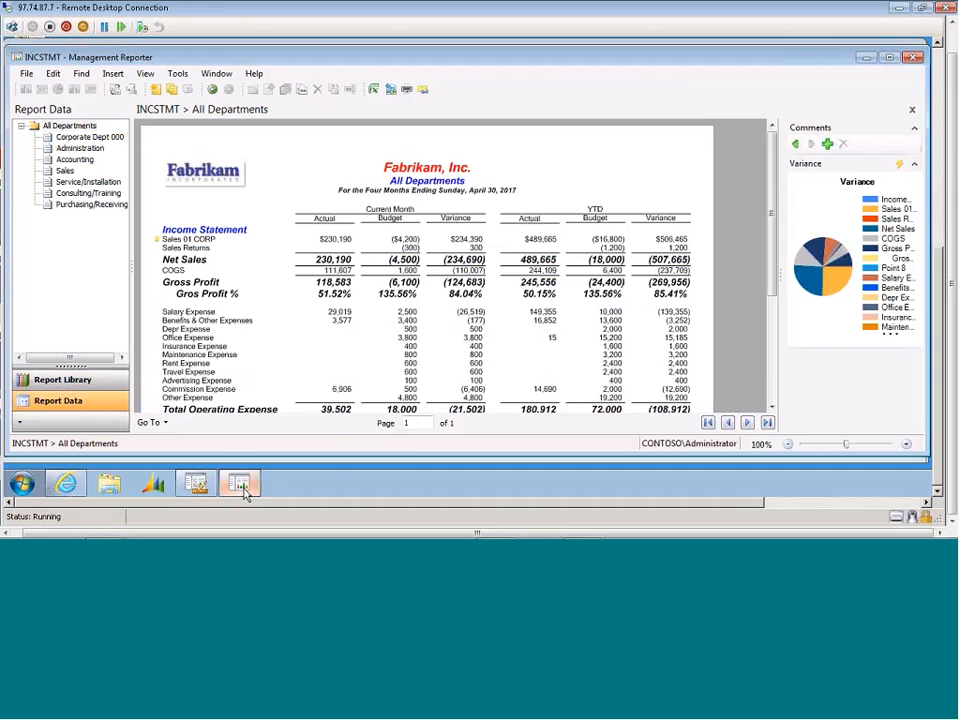
{"action": "mouse_move", "coordinate": [245, 492]}
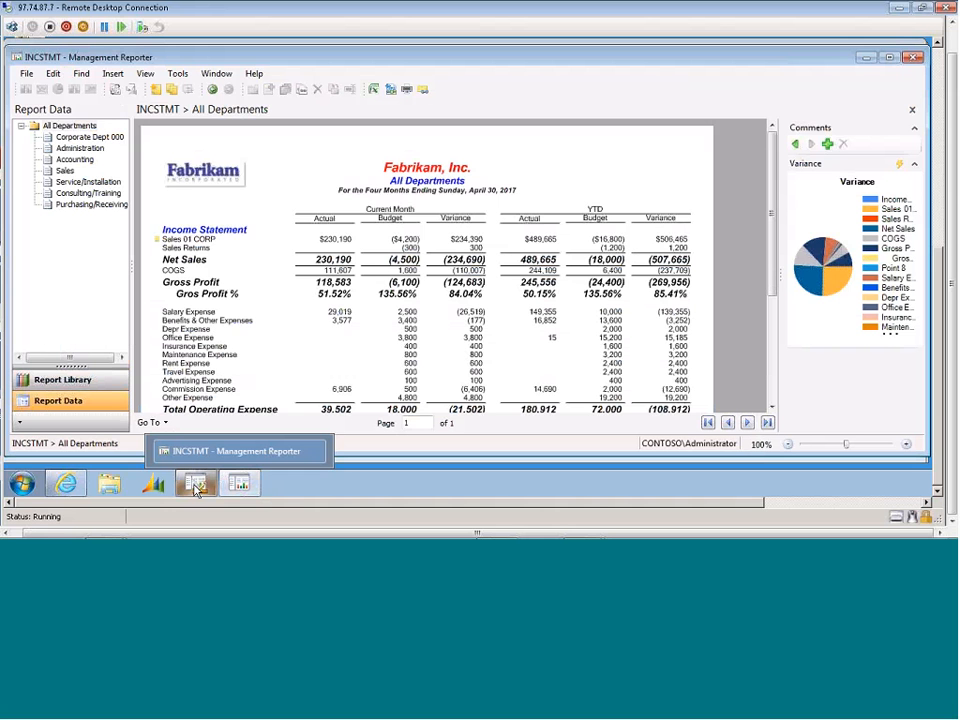
{"action": "left_click", "coordinate": [196, 488]}
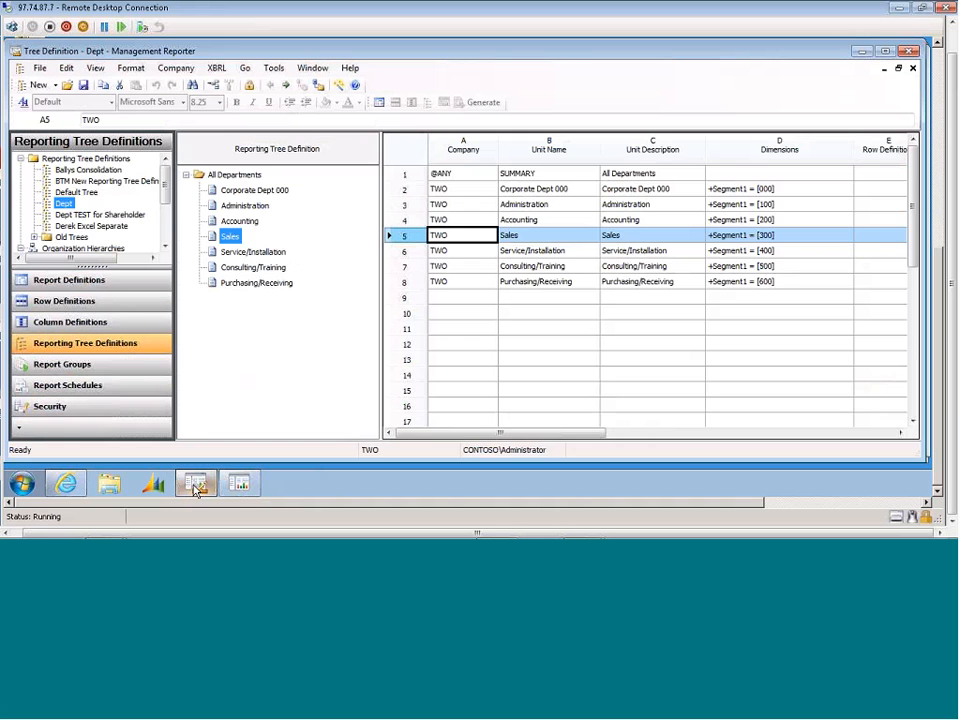
{"action": "left_click", "coordinate": [84, 159]}
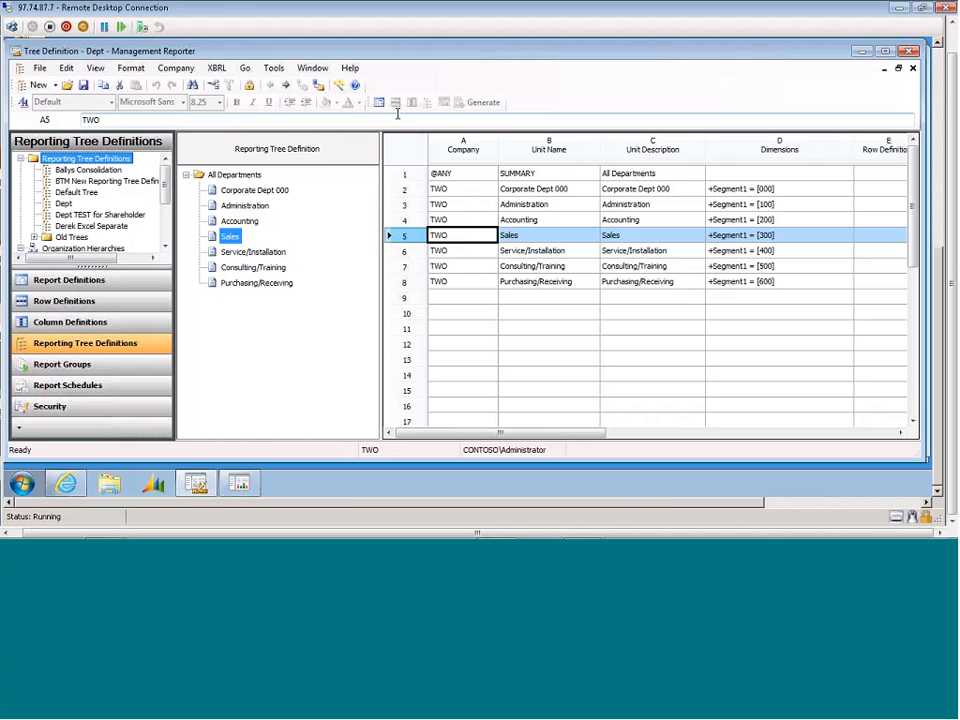
Step: Switch to the open INCSTMT row definition and select the Sales 01 CORP description in row 130
{"action": "left_click", "coordinate": [314, 70]}
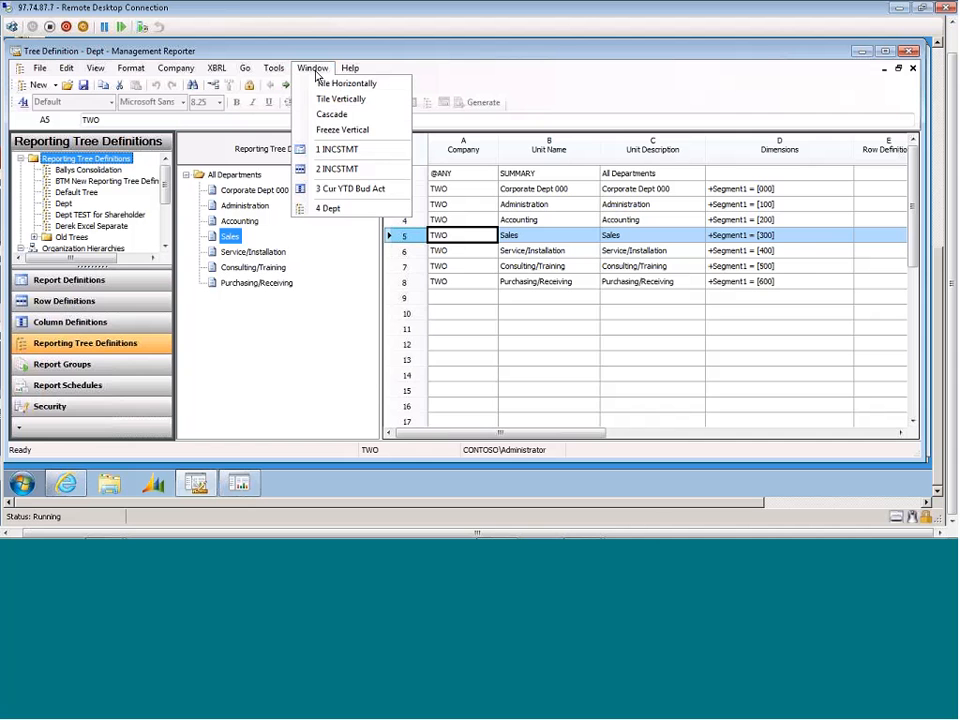
{"action": "left_click", "coordinate": [334, 170]}
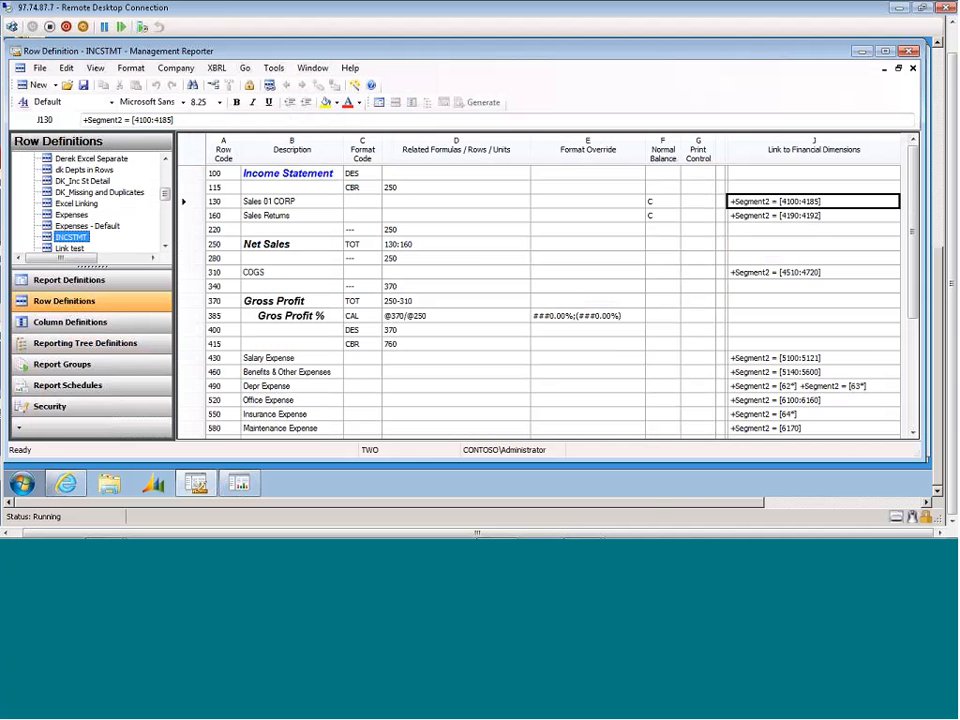
{"action": "left_click", "coordinate": [285, 203]}
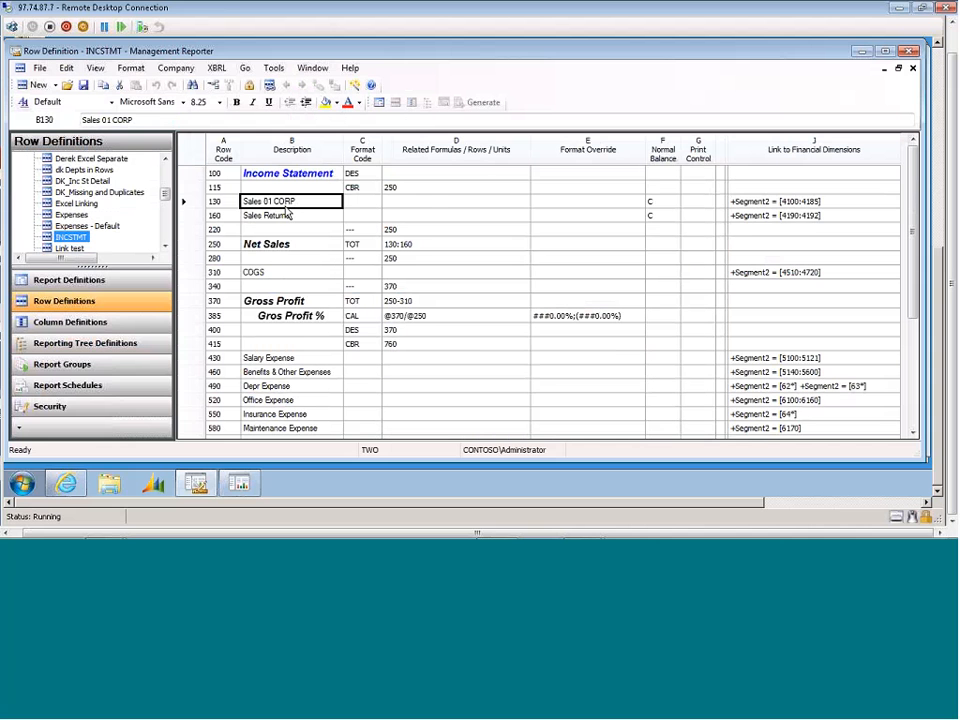
Step: Review the Ballys Consolidation reporting units offered as a restriction for the Sales 01 CORP row, without applying one
{"action": "double_click", "coordinate": [424, 209]}
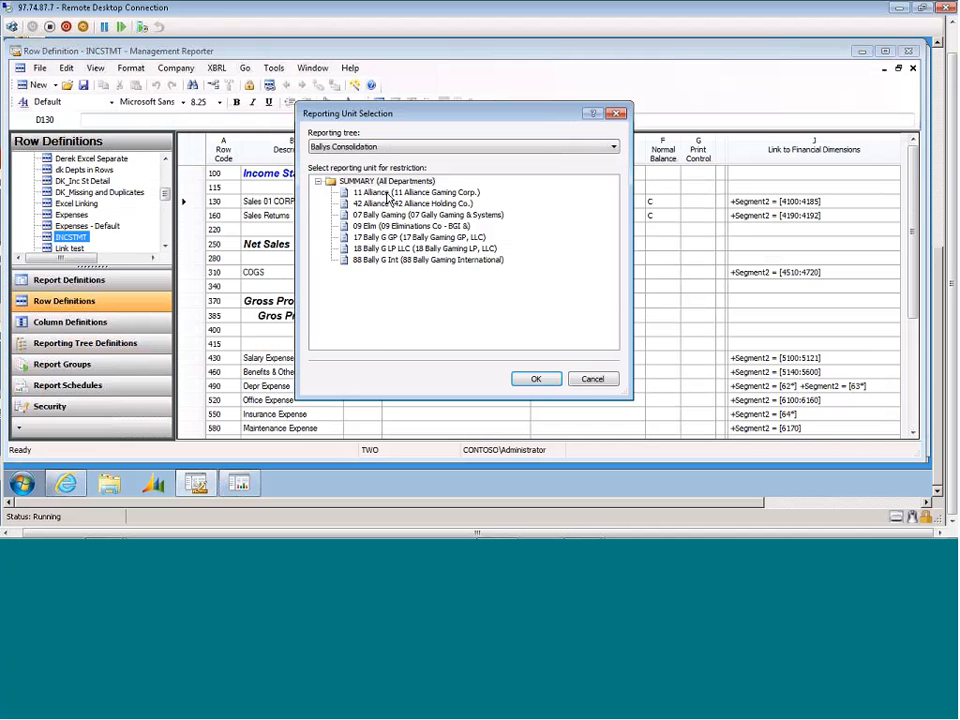
{"action": "left_click", "coordinate": [388, 193]}
{"action": "key", "text": "Up"}
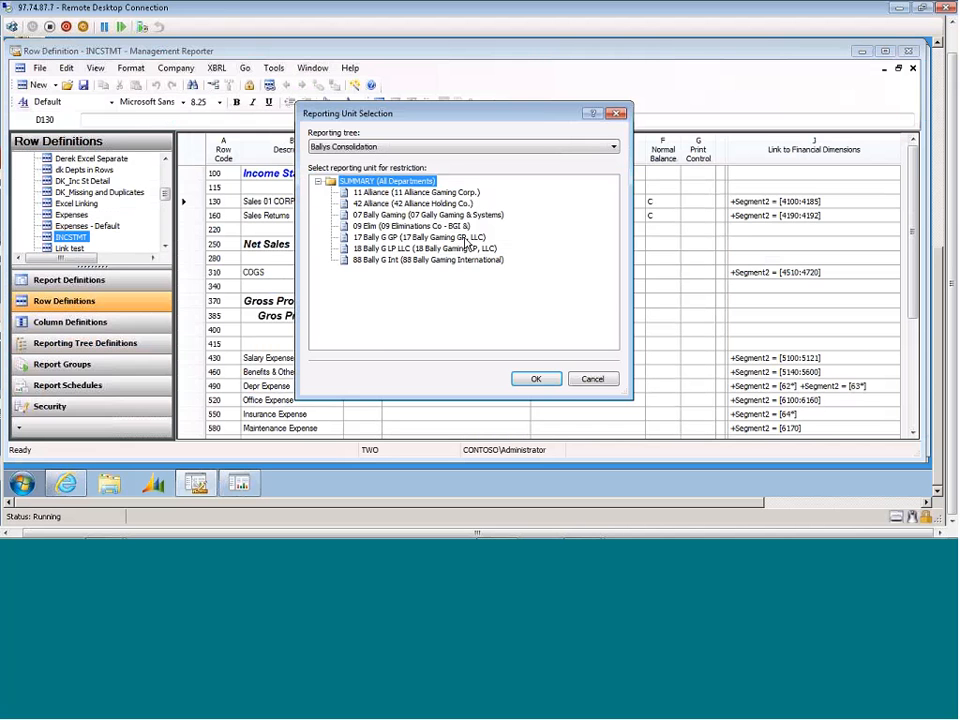
{"action": "left_click", "coordinate": [592, 379]}
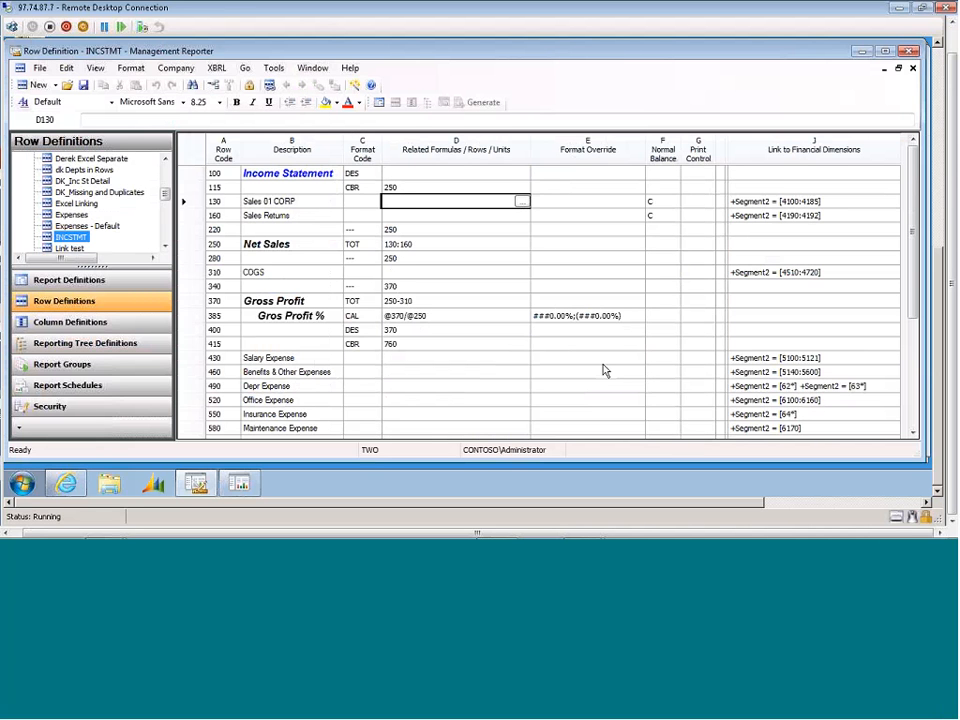
{"action": "key", "text": "Escape"}
{"action": "left_click", "coordinate": [609, 276]}
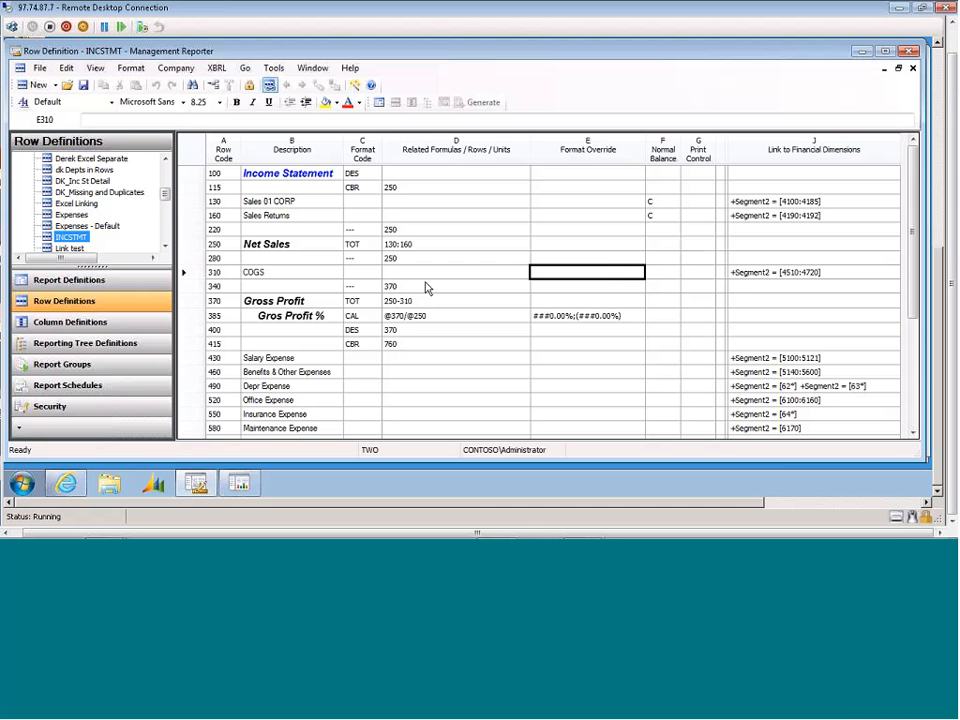
Step: Review the user options for startup, the default report viewer and the default report library location, without changing them
{"action": "left_click", "coordinate": [273, 69]}
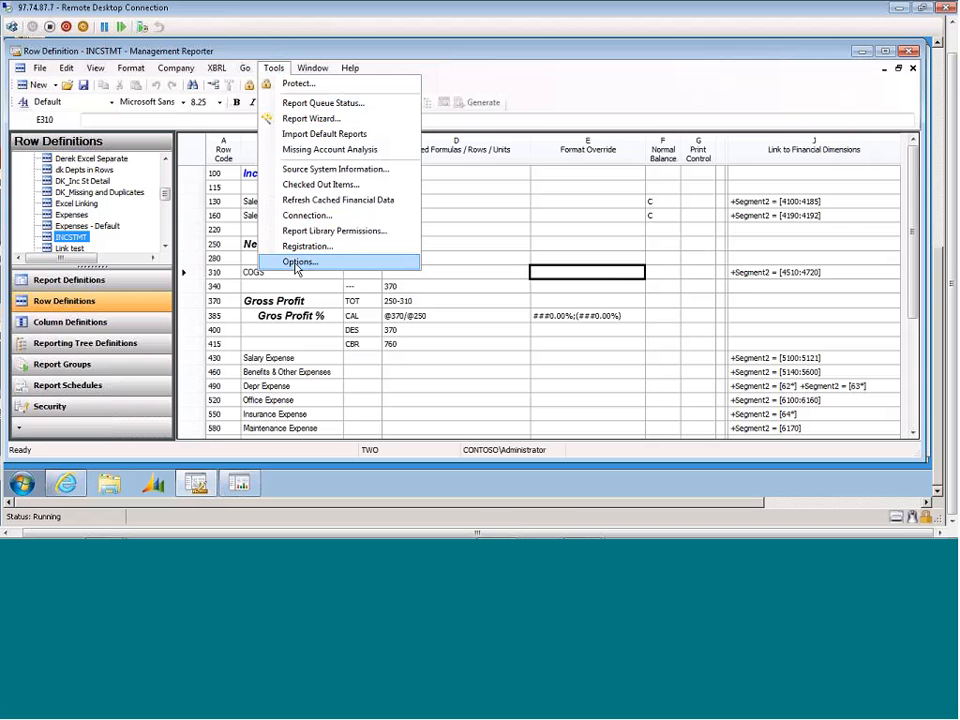
{"action": "left_click", "coordinate": [298, 264]}
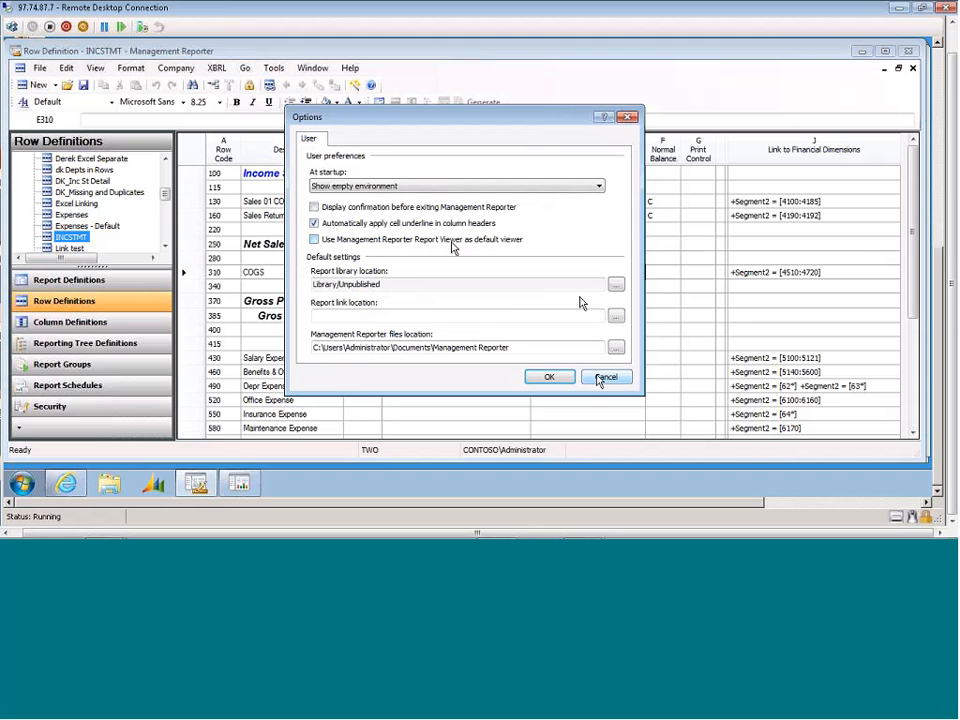
{"action": "left_click", "coordinate": [600, 378]}
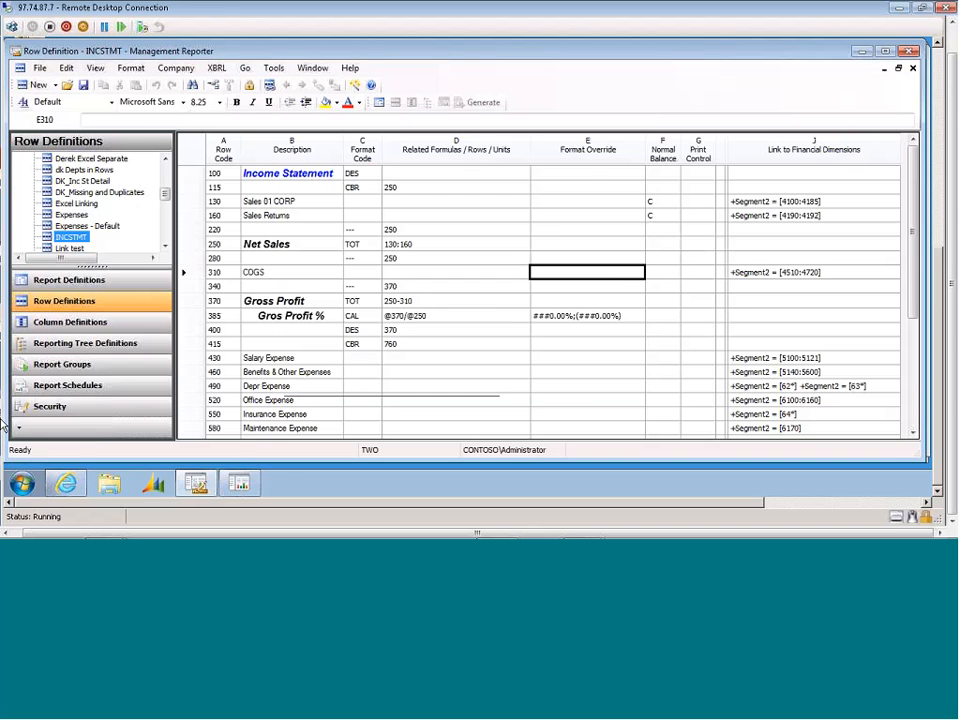
Step: Show the Management Reporter 2012 programs installed under Microsoft Dynamics and locate Report Viewer
{"action": "left_click", "coordinate": [24, 484]}
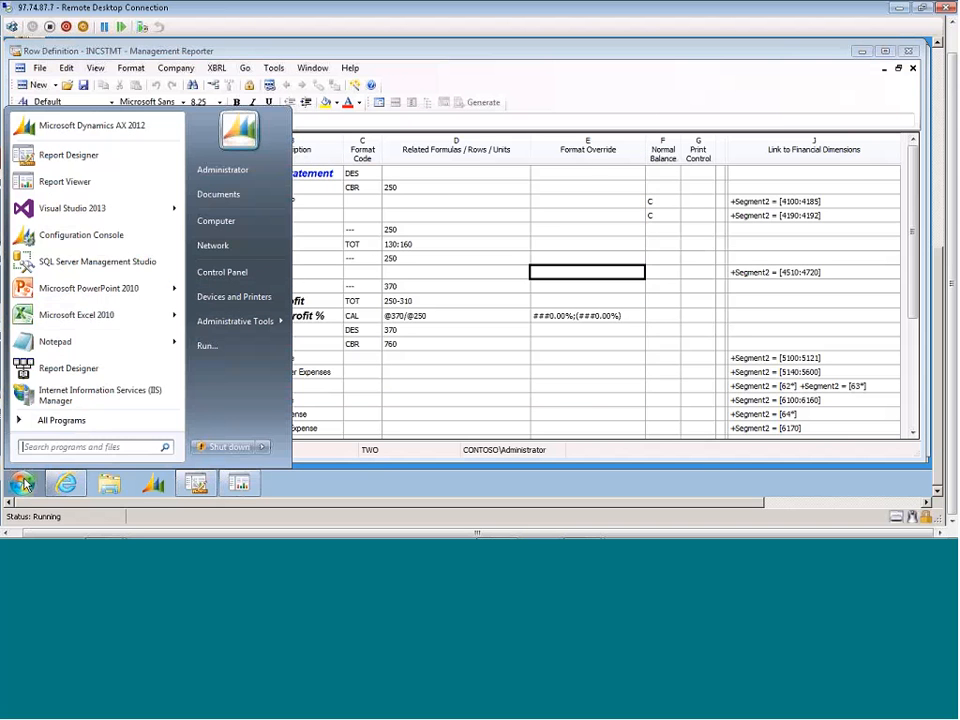
{"action": "left_click", "coordinate": [81, 424]}
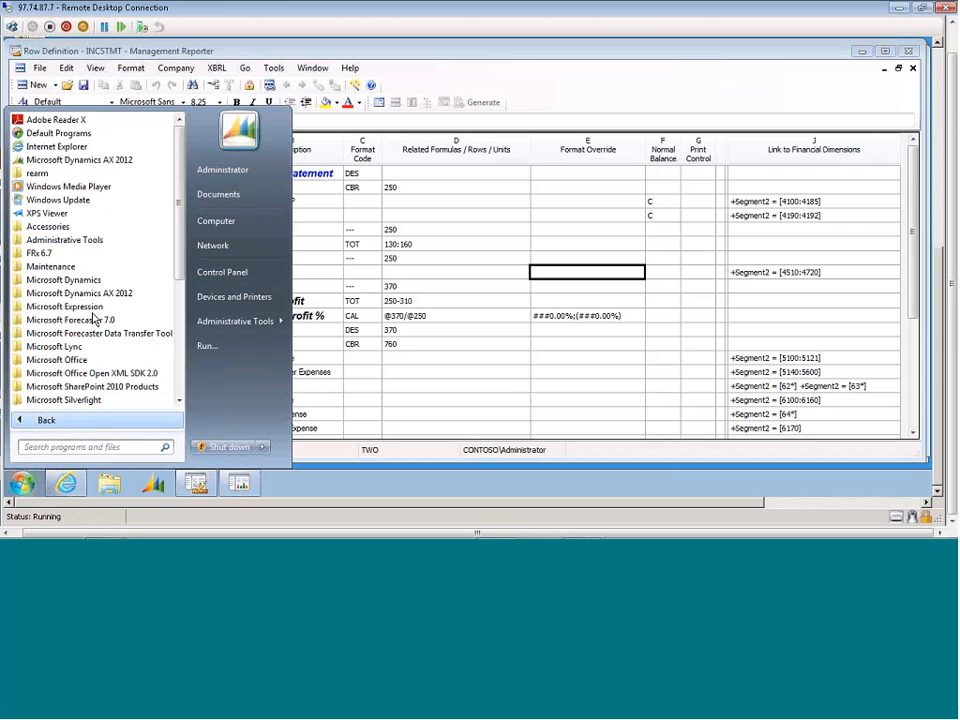
{"action": "left_click", "coordinate": [85, 282]}
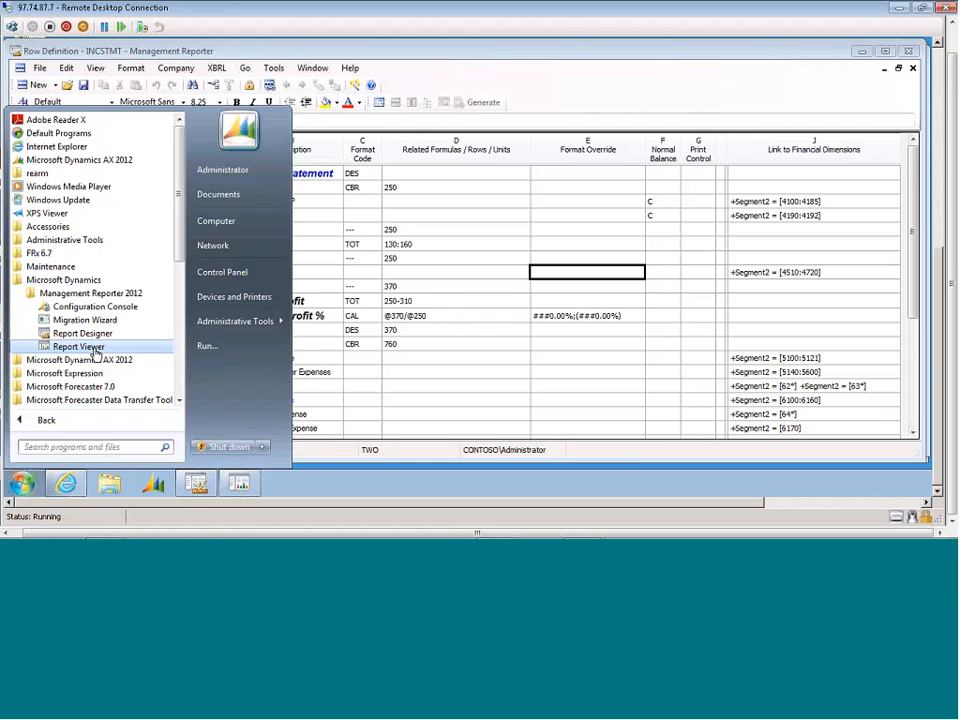
Step: Open the Segment2 account range in the financial dimensions link of the Sales 01 CORP row
{"action": "left_click", "coordinate": [422, 289]}
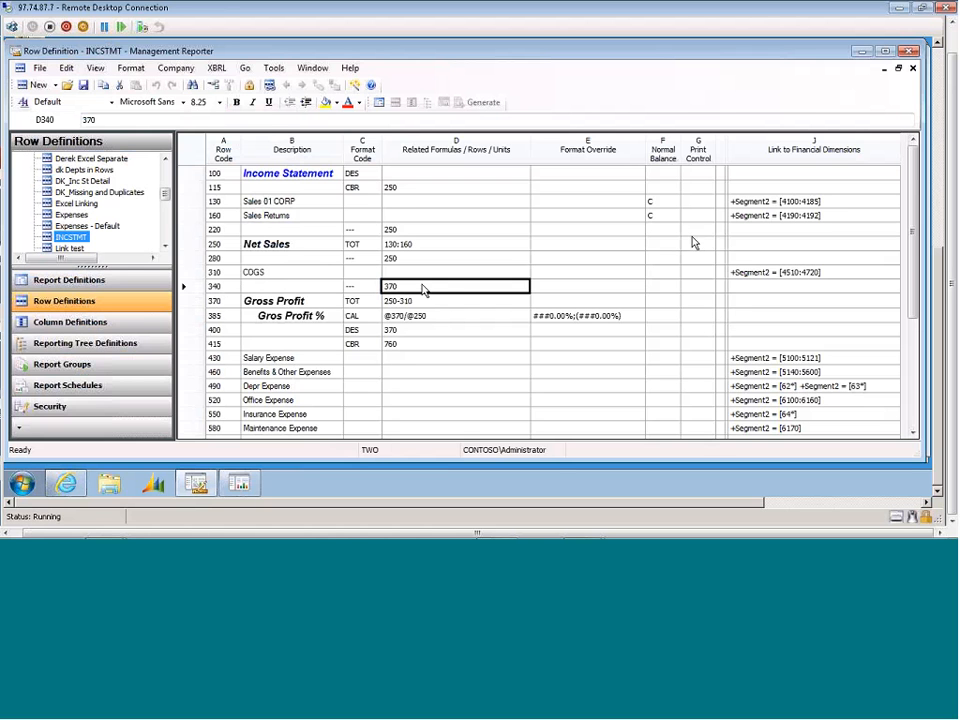
{"action": "left_click", "coordinate": [788, 390]}
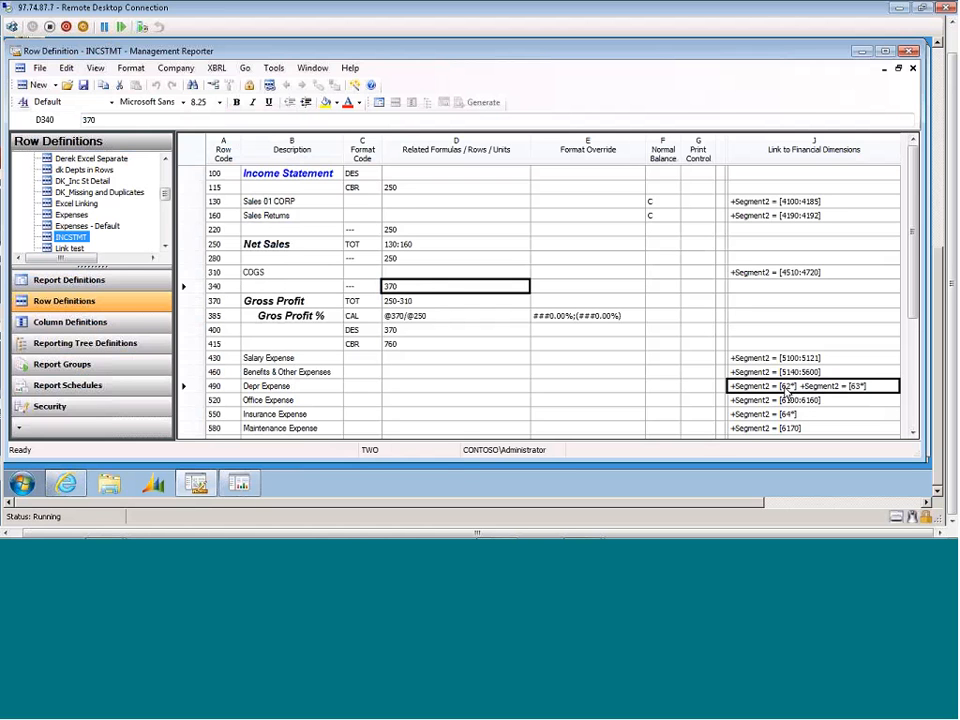
{"action": "left_click", "coordinate": [772, 205]}
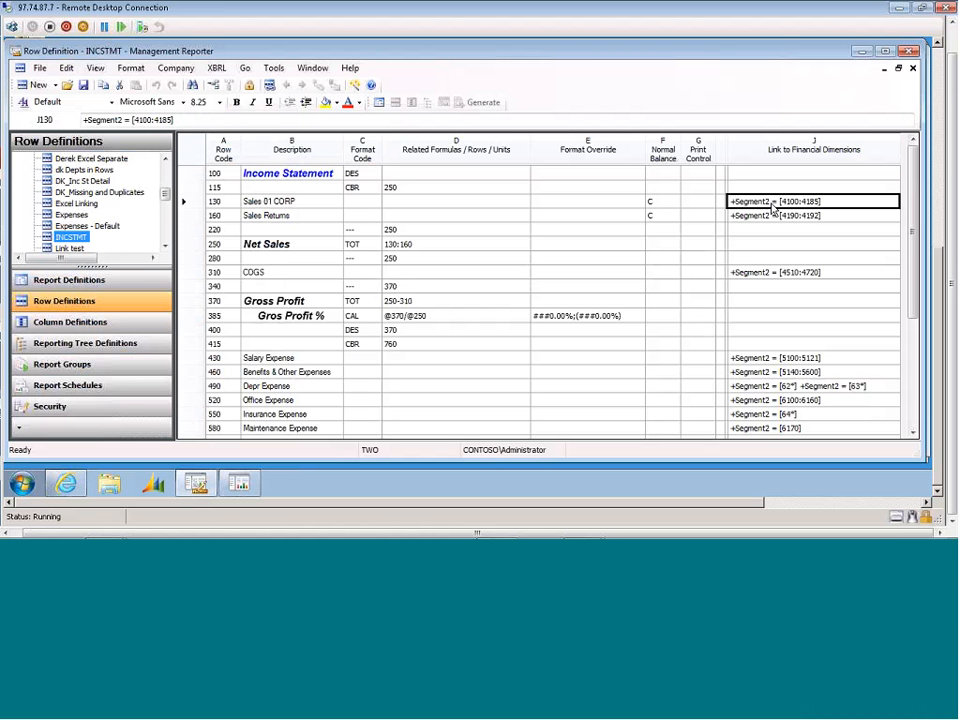
{"action": "double_click", "coordinate": [756, 207]}
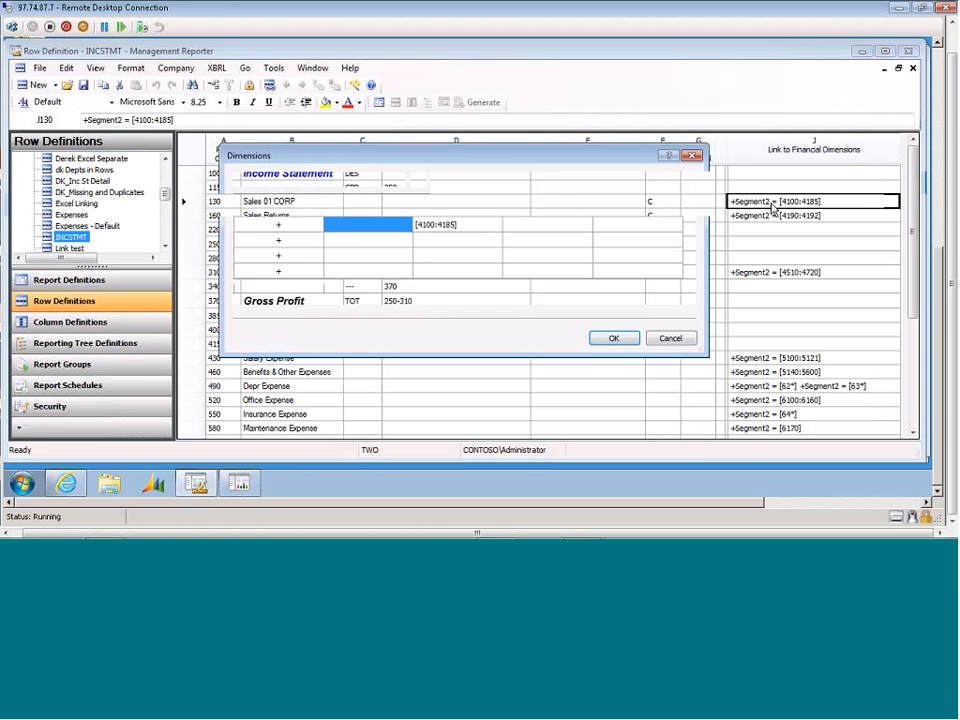
{"action": "left_click", "coordinate": [464, 231]}
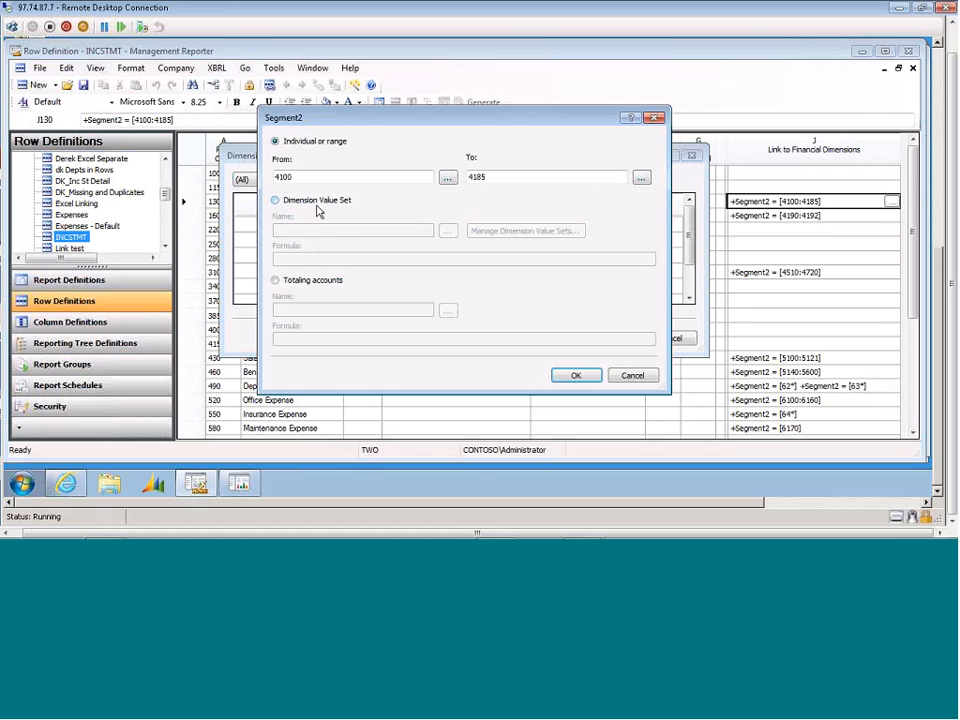
Step: Switch the Segment2 selection to a dimension value set and review the available sets without choosing one
{"action": "left_click", "coordinate": [315, 205]}
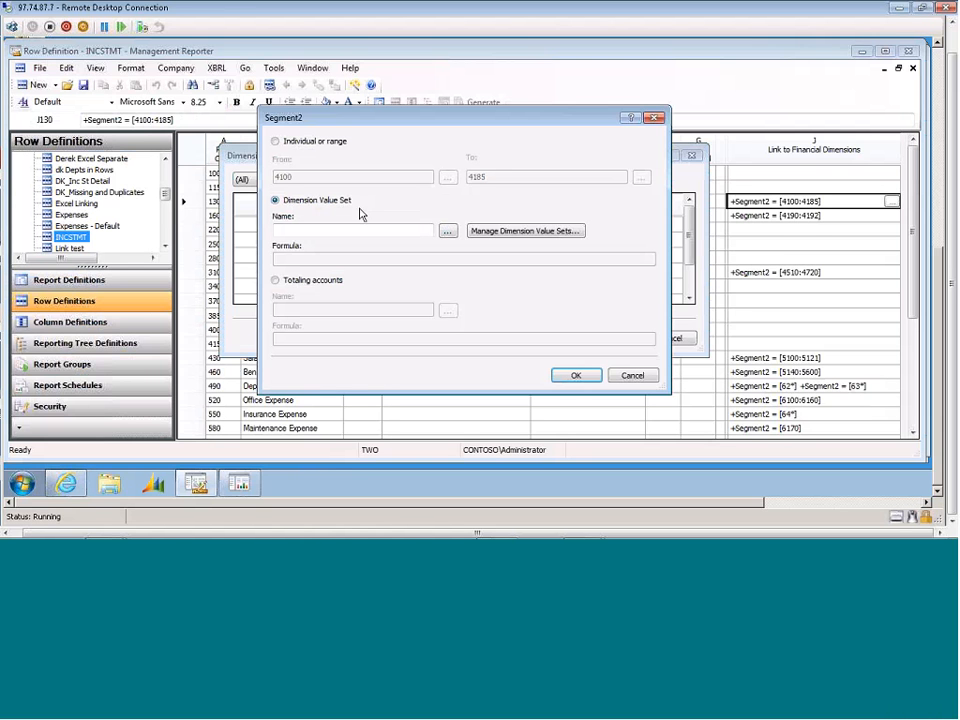
{"action": "left_click", "coordinate": [447, 232]}
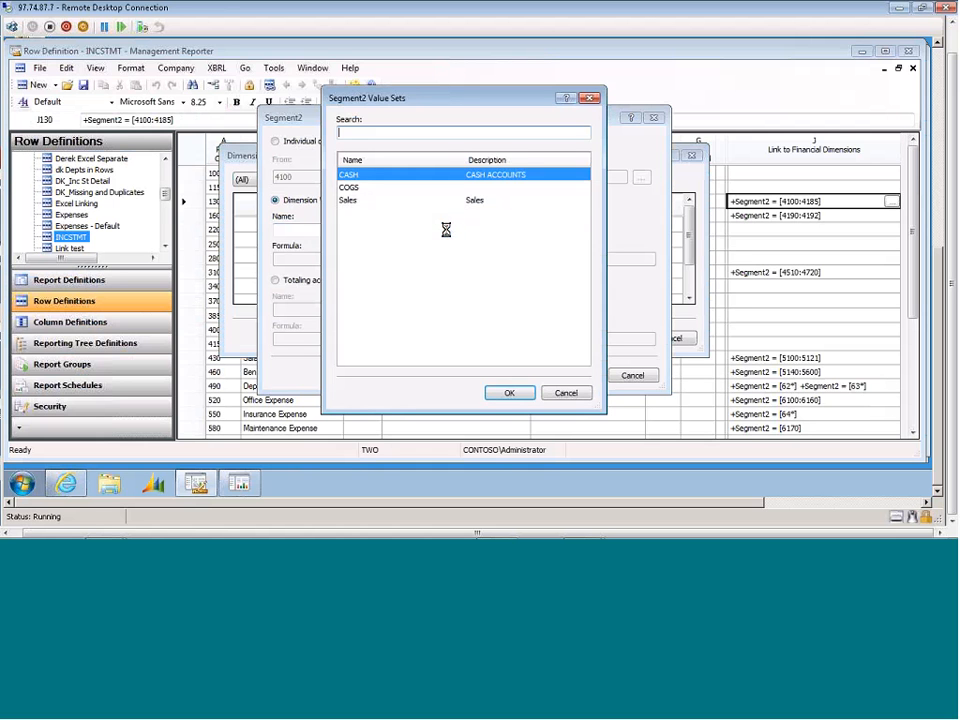
{"action": "left_click", "coordinate": [358, 203]}
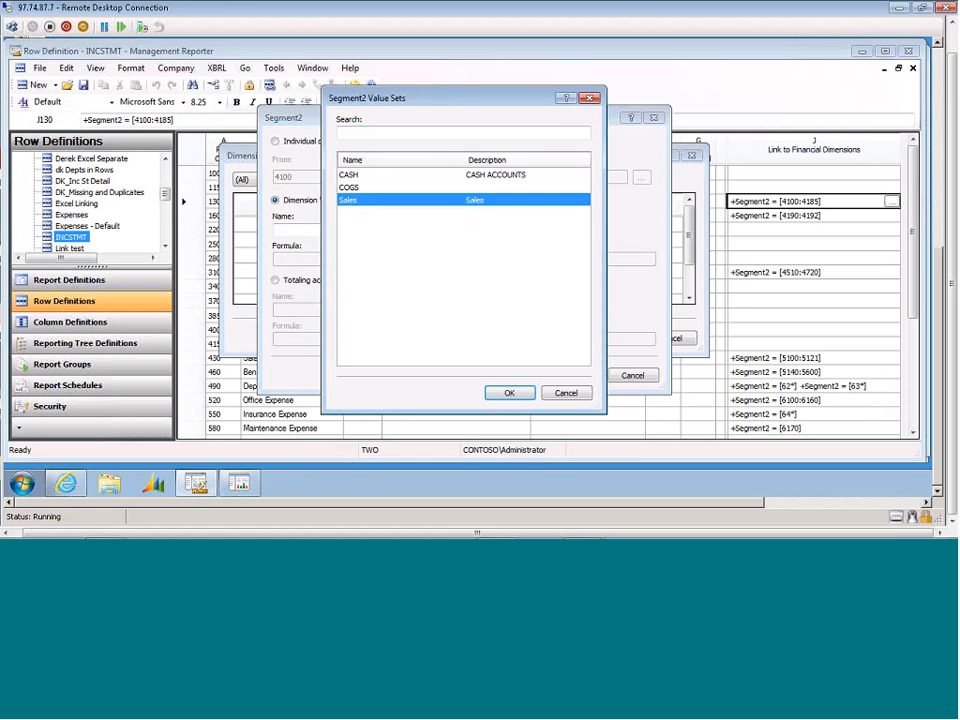
{"action": "left_click", "coordinate": [564, 393]}
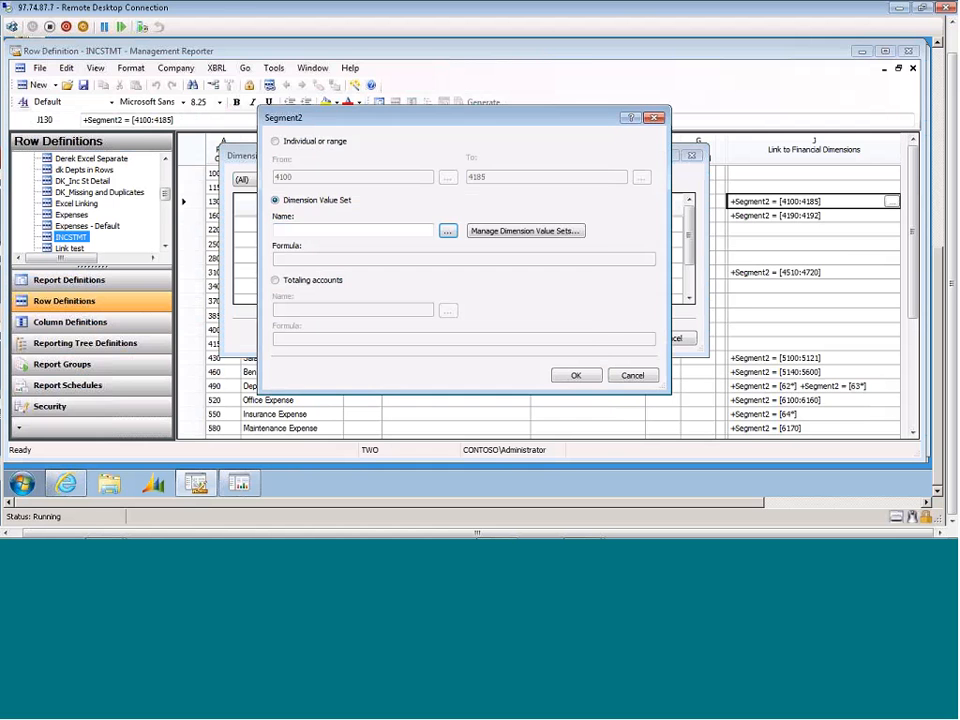
Step: Start a new Segment2 dimension value set named AR with the description Accounts Receivable
{"action": "left_click", "coordinate": [515, 234]}
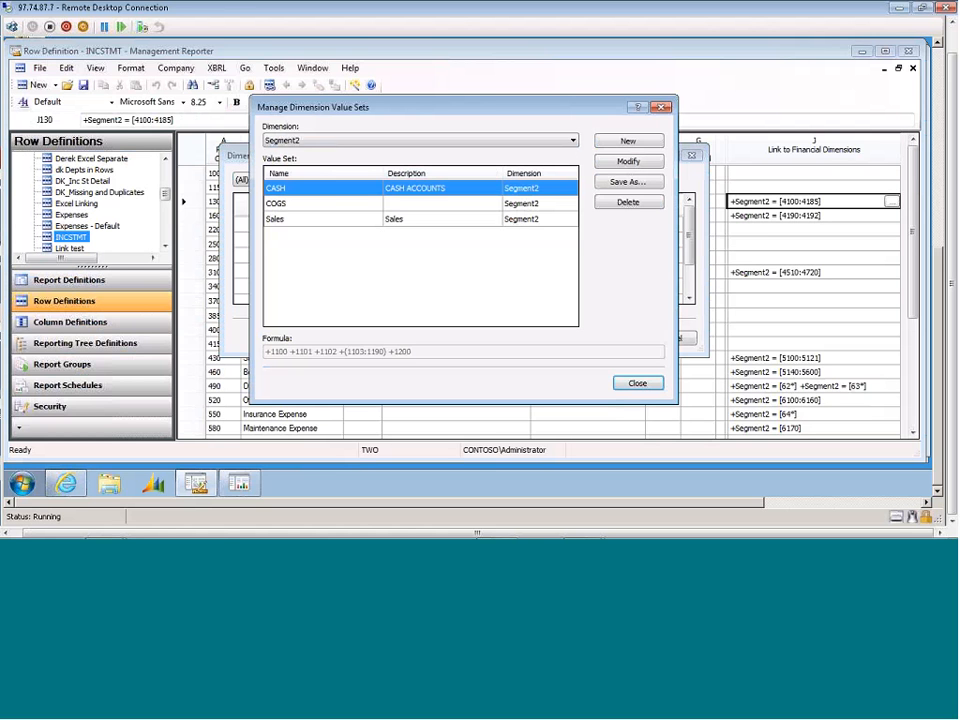
{"action": "left_click", "coordinate": [573, 140]}
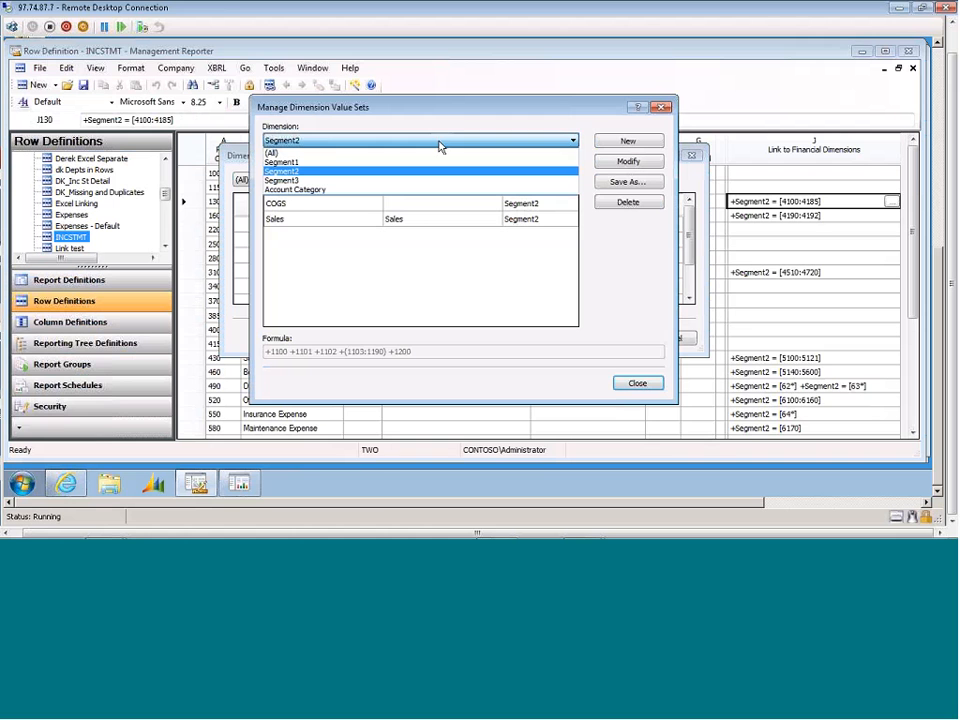
{"action": "left_click", "coordinate": [337, 171]}
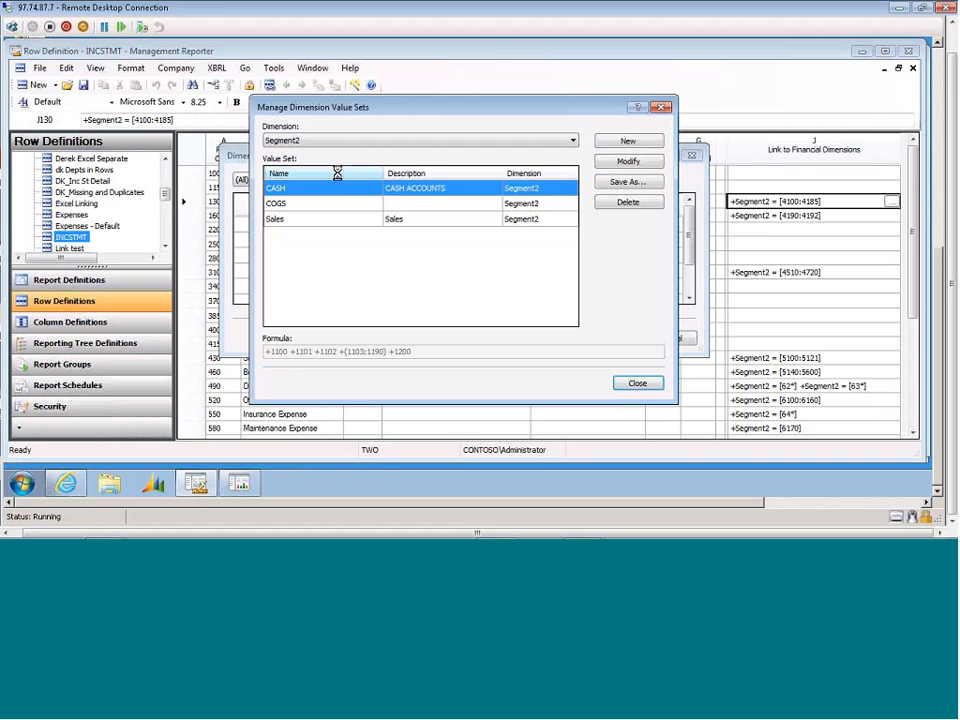
{"action": "left_click", "coordinate": [627, 140]}
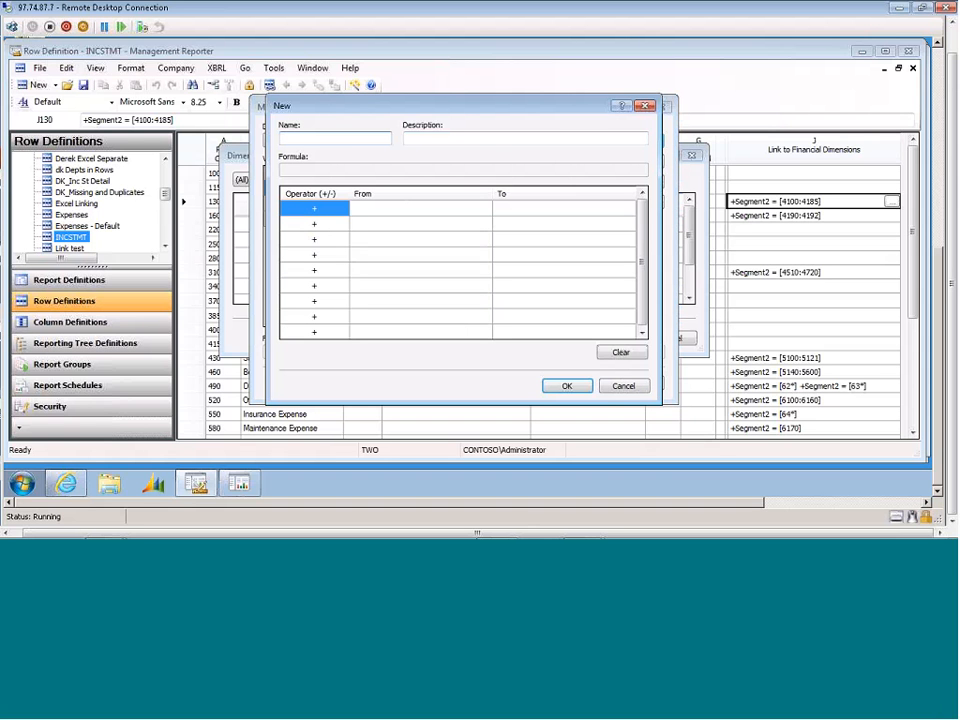
{"action": "type", "text": "AR"}
{"action": "key", "text": "Tab"}
{"action": "type", "text": "Acco"}
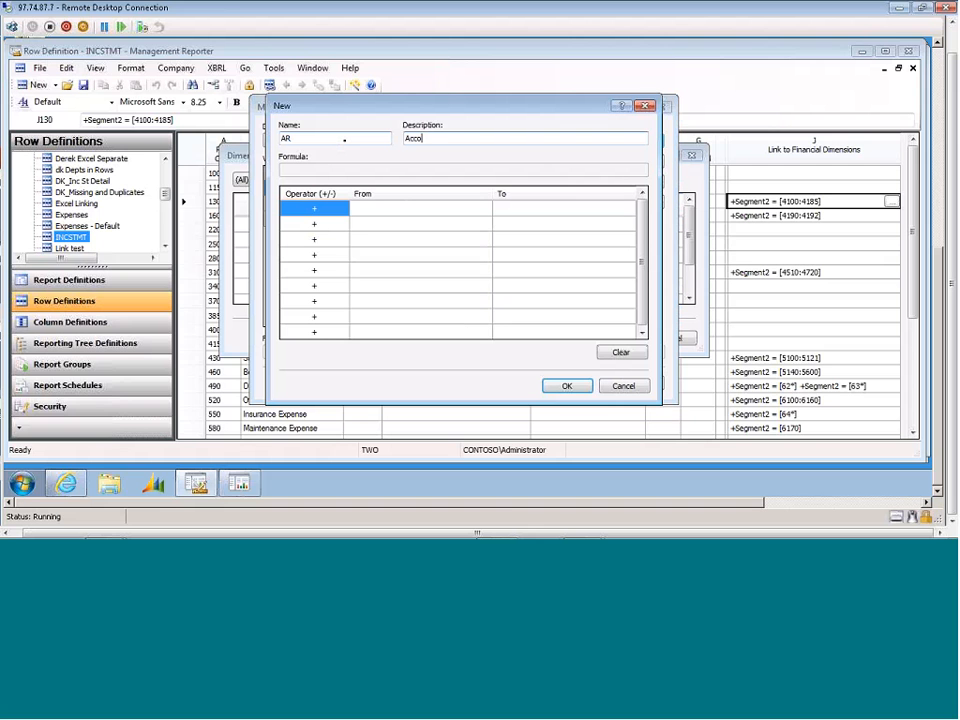
{"action": "type", "text": "unts Receivable"}
Step: Add accounts 2000, 2005 and the range 2035 to 2039 to the AR value set and save it
{"action": "left_click", "coordinate": [422, 213]}
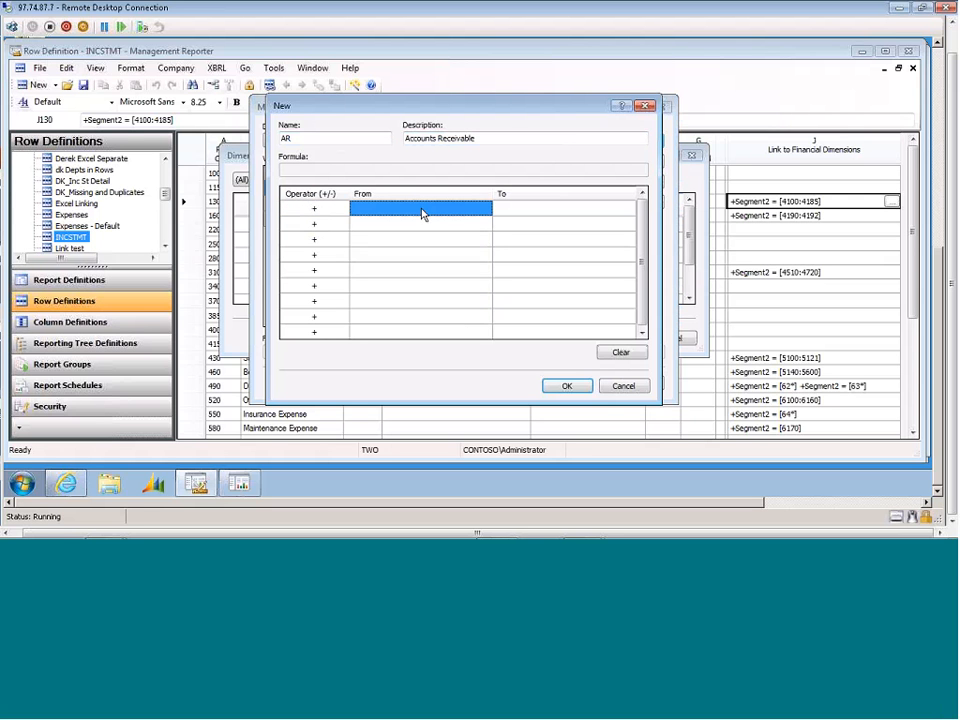
{"action": "type", "text": "2000"}
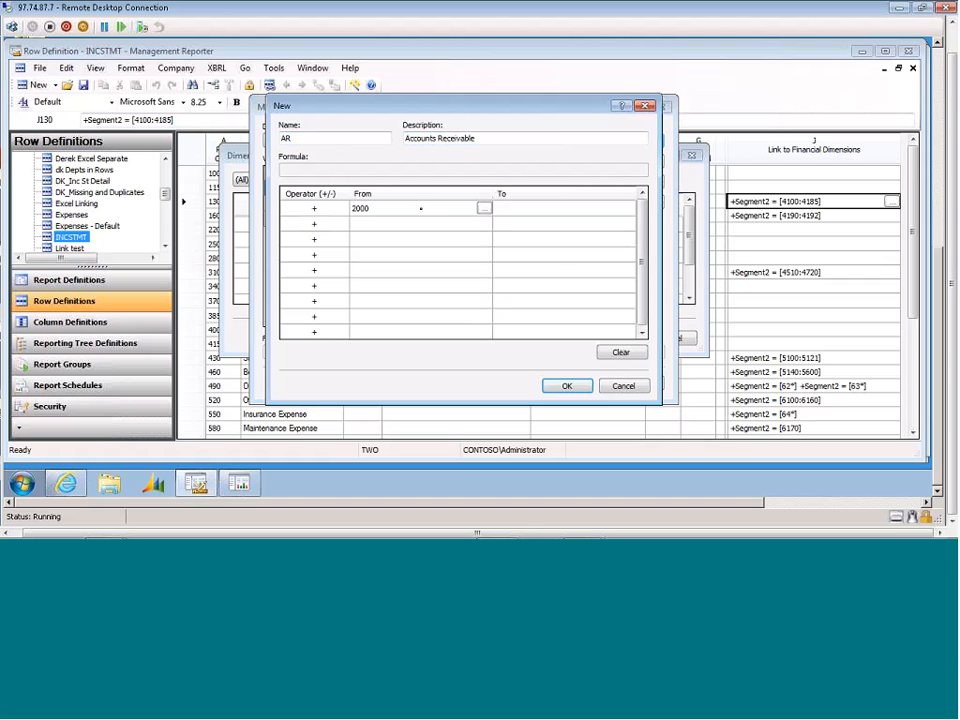
{"action": "key", "text": "Return"}
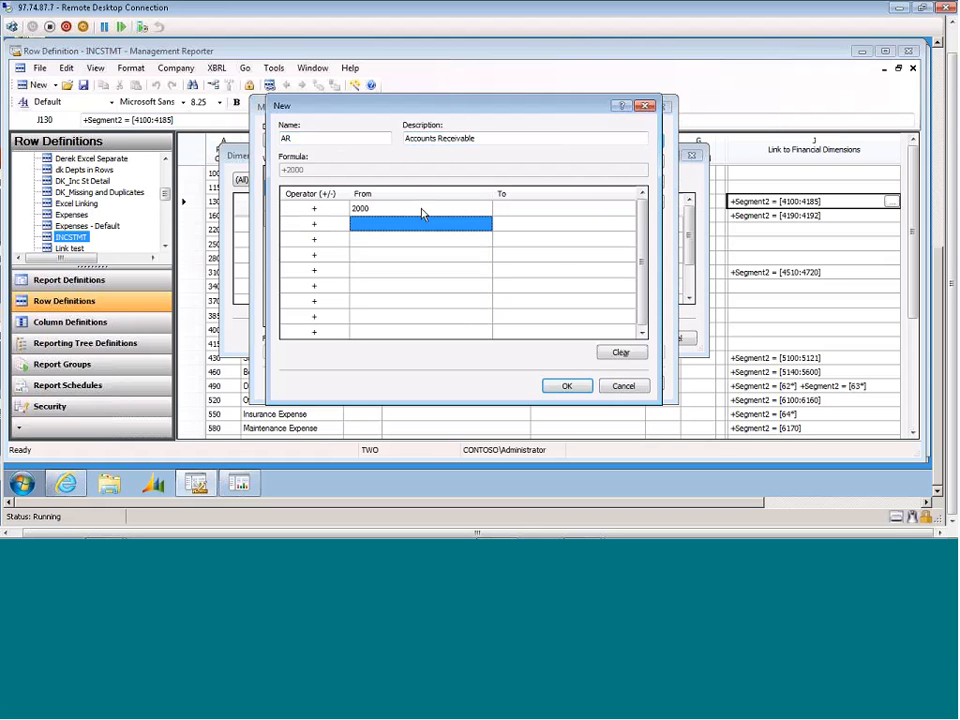
{"action": "type", "text": "20"}
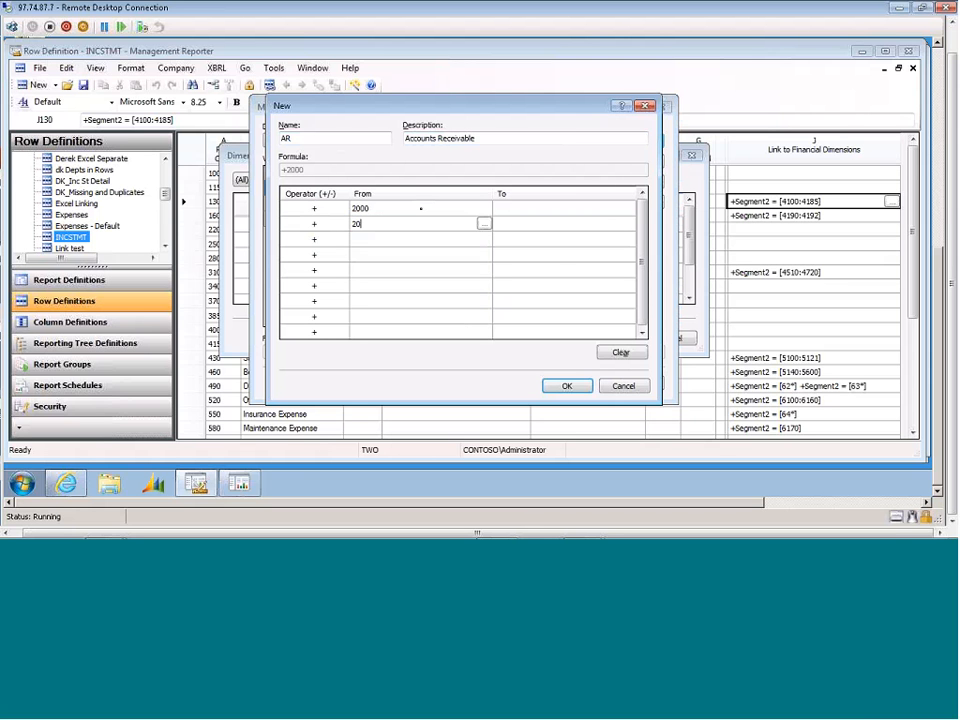
{"action": "type", "text": "05"}
{"action": "key", "text": "Return"}
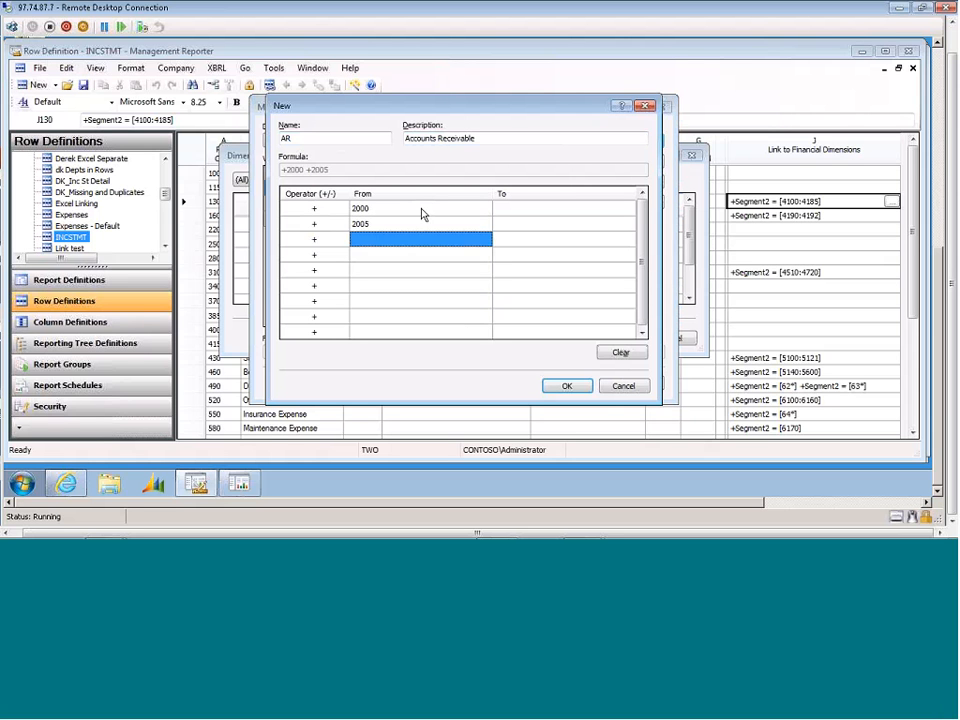
{"action": "type", "text": "2"}
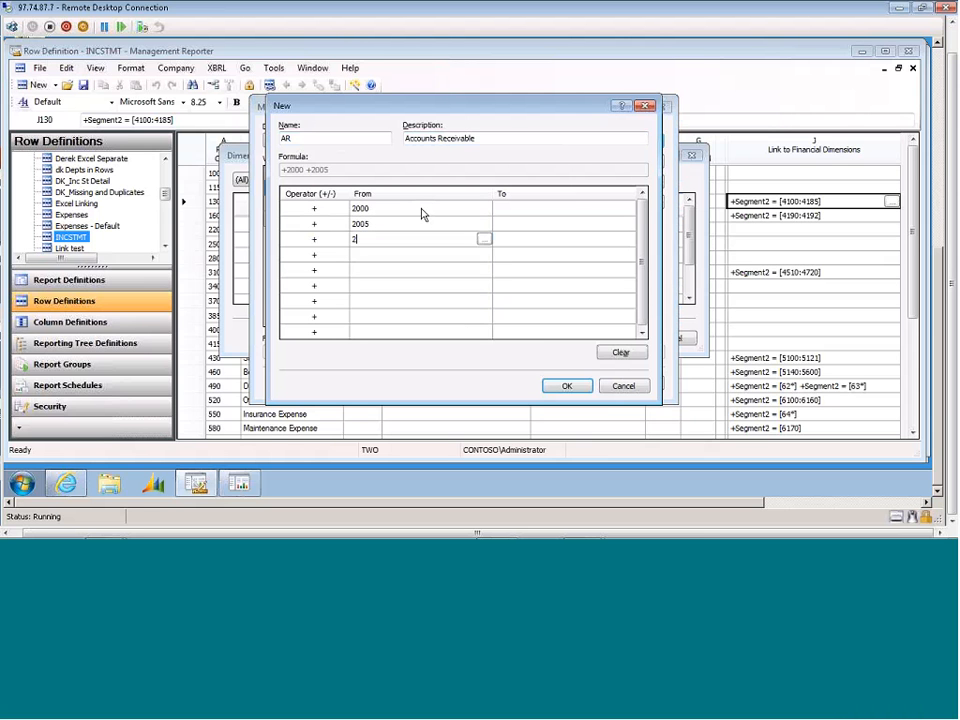
{"action": "type", "text": "035"}
{"action": "key", "text": "Tab"}
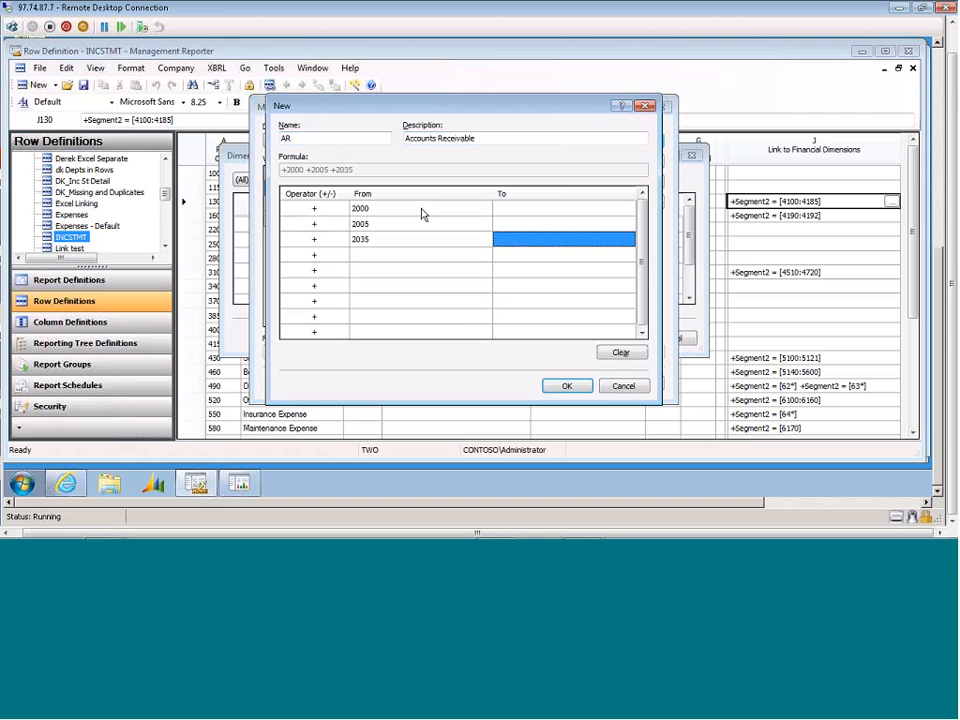
{"action": "type", "text": "2039"}
{"action": "key", "text": "Return"}
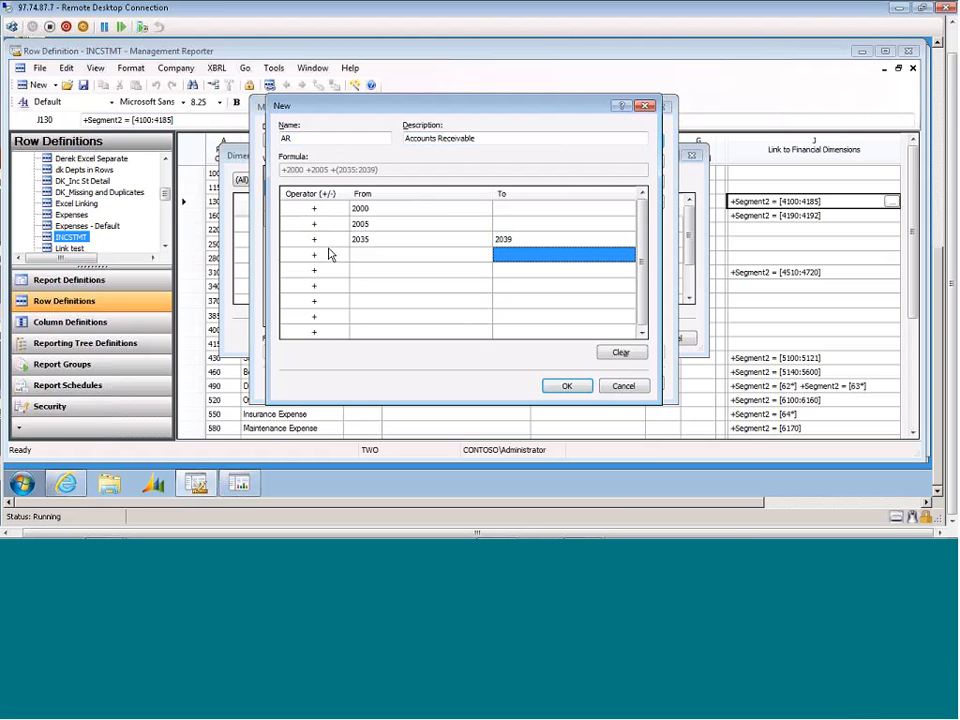
{"action": "left_click", "coordinate": [567, 386]}
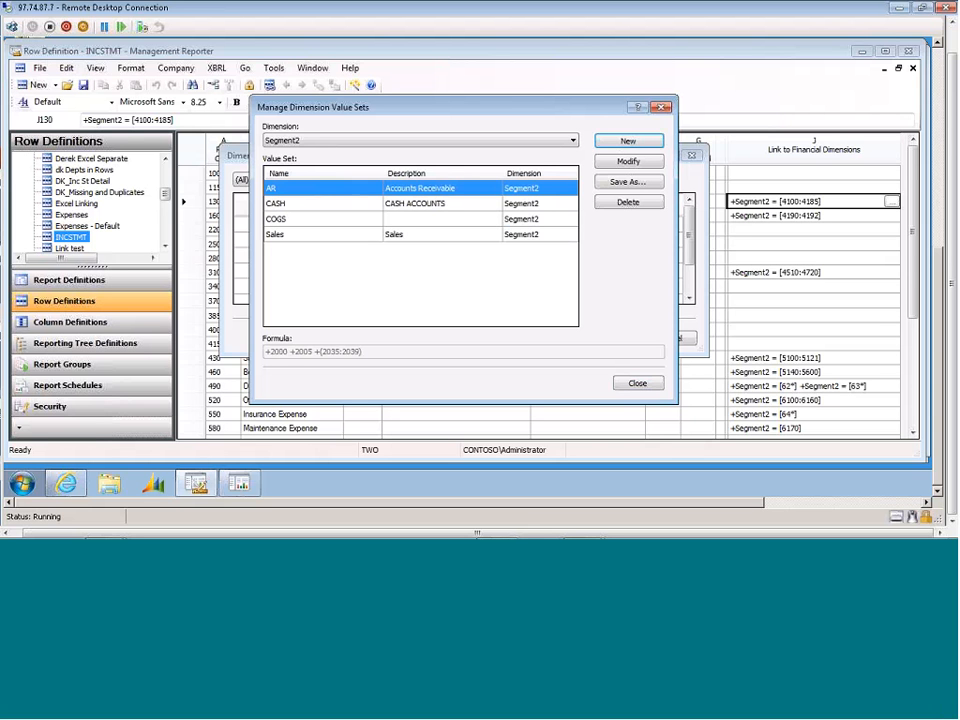
Step: Assign the AR value set to Segment2 in the Sales 01 CORP row's link to financial dimensions
{"action": "left_click", "coordinate": [634, 386]}
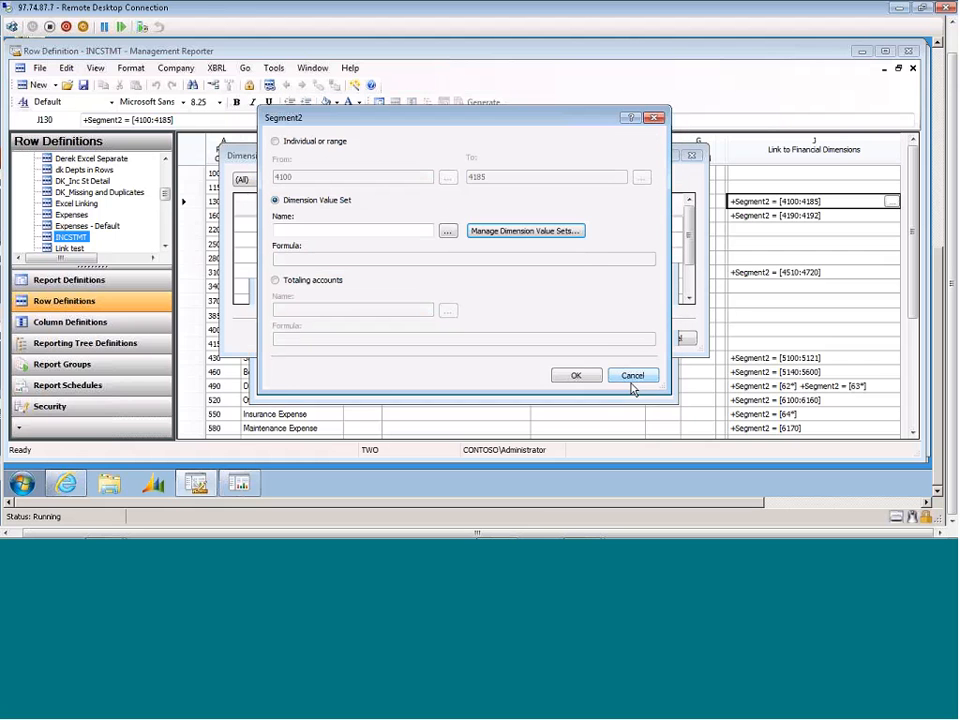
{"action": "left_click", "coordinate": [448, 231]}
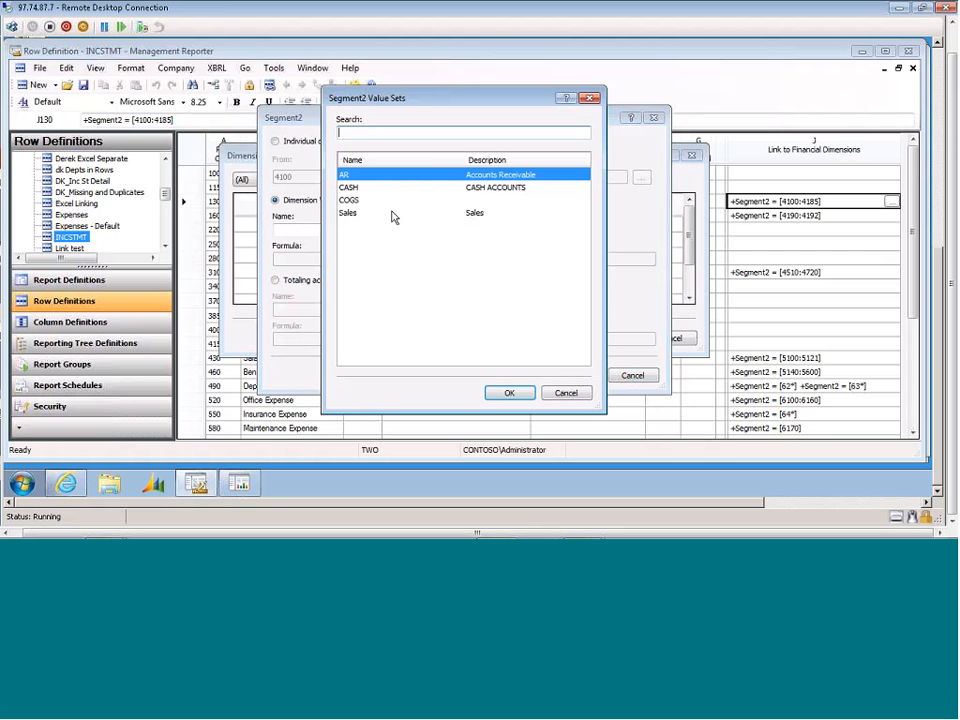
{"action": "left_click", "coordinate": [508, 392]}
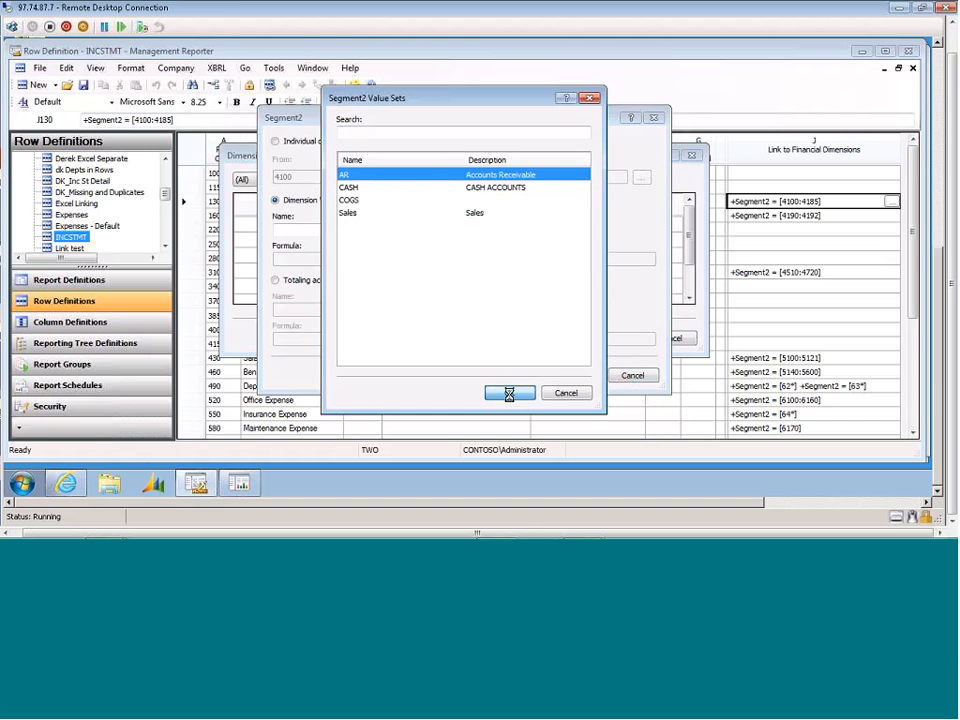
{"action": "left_click", "coordinate": [576, 377]}
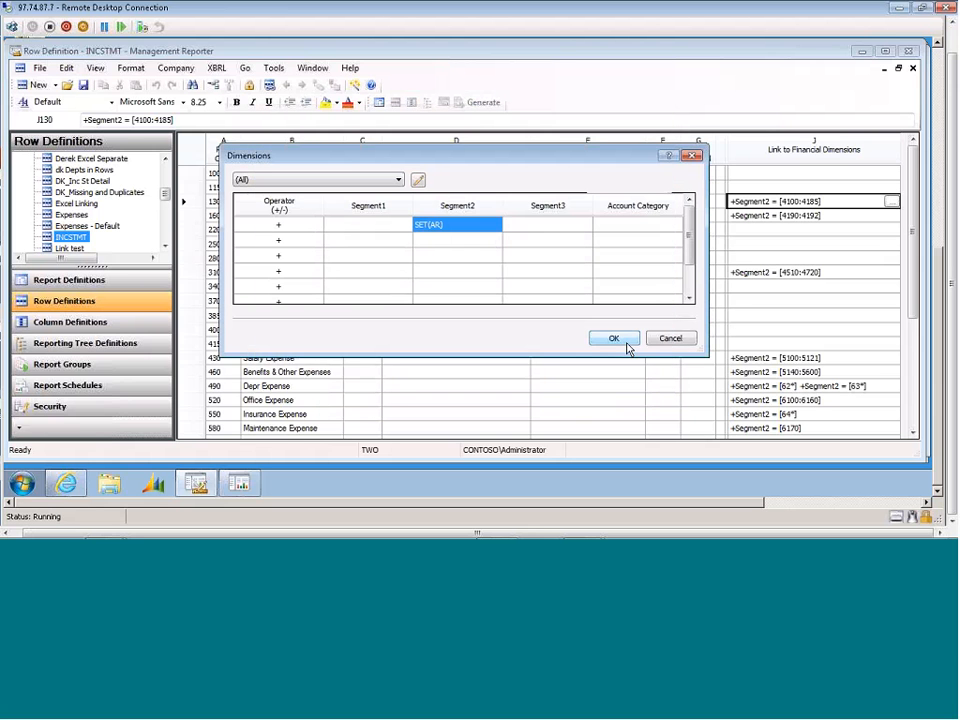
{"action": "left_click", "coordinate": [616, 339]}
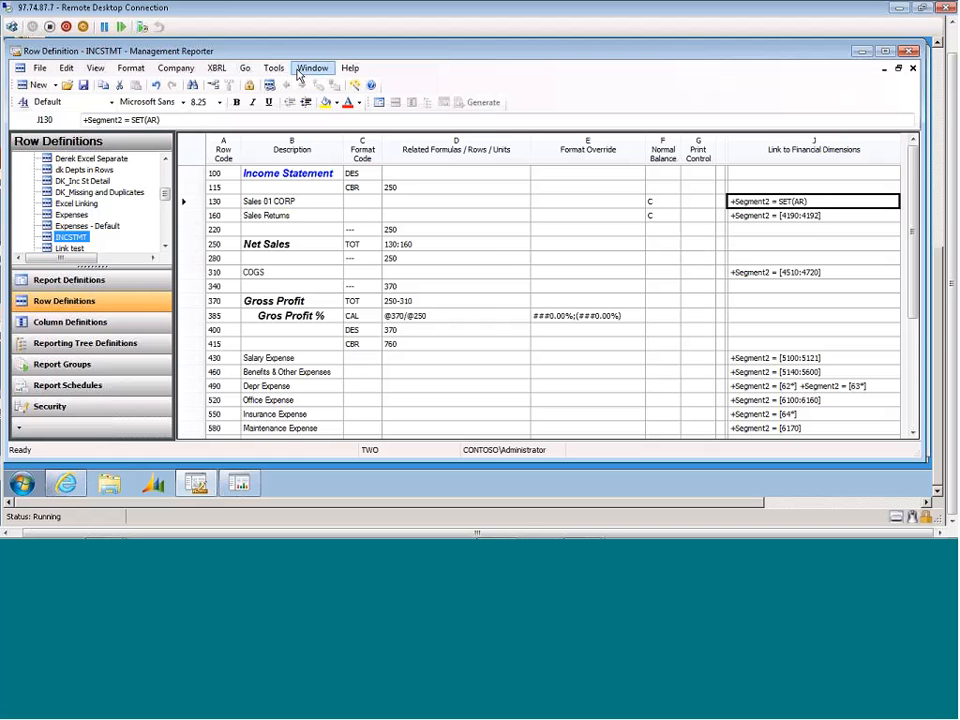
Step: Create a new column definition and set the column type of columns B and C to FD (Amounts from Financial Dimensions)
{"action": "left_click", "coordinate": [42, 85]}
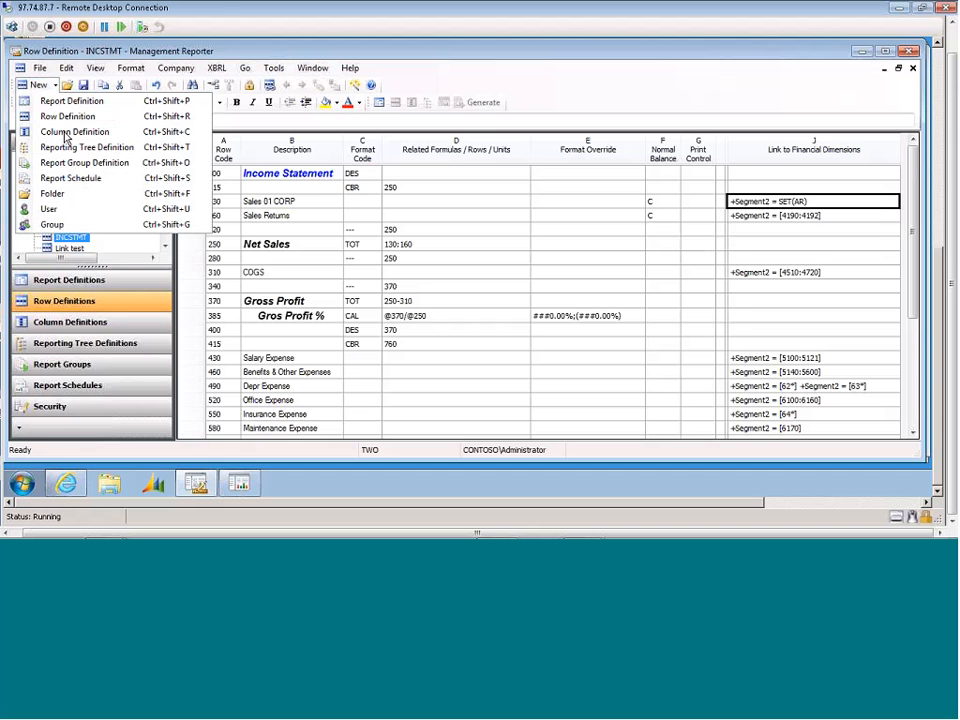
{"action": "left_click", "coordinate": [74, 132]}
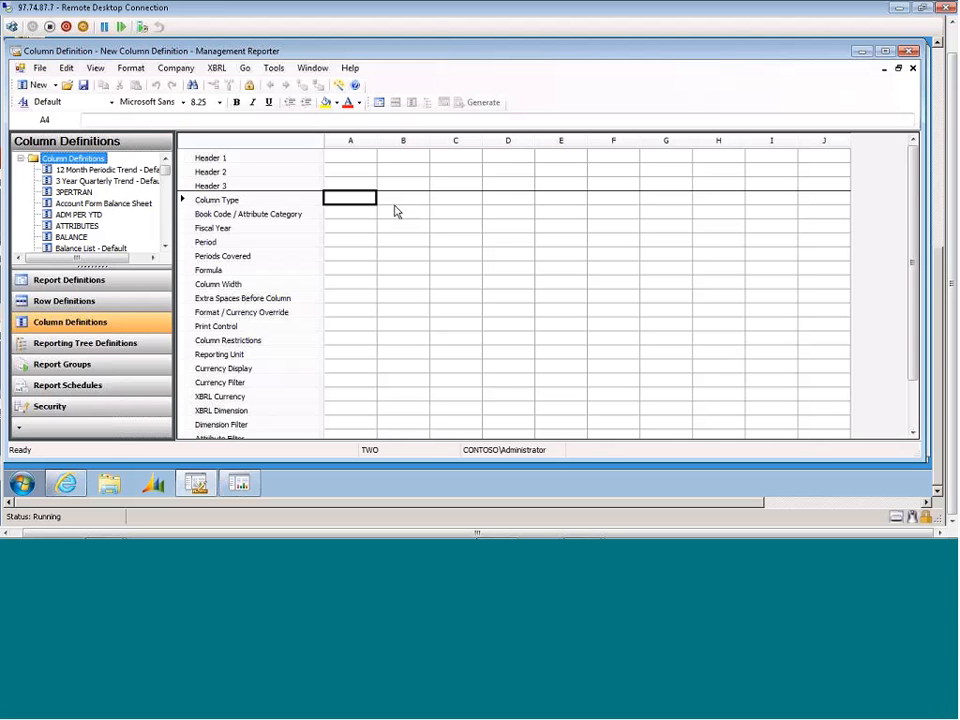
{"action": "left_click", "coordinate": [397, 203]}
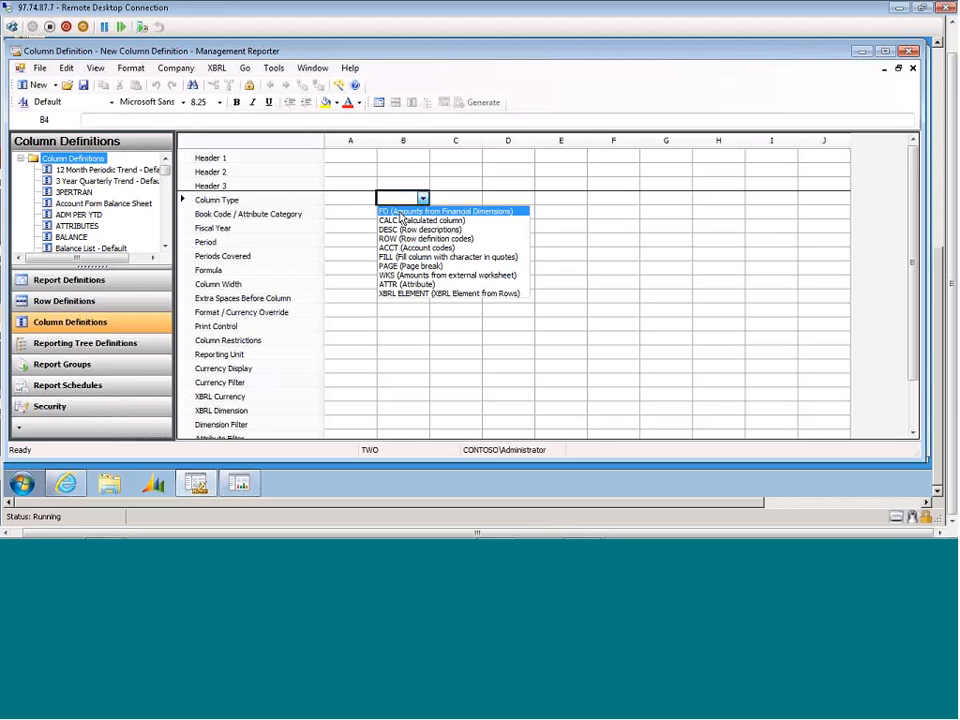
{"action": "left_click", "coordinate": [401, 212]}
{"action": "left_click", "coordinate": [449, 200]}
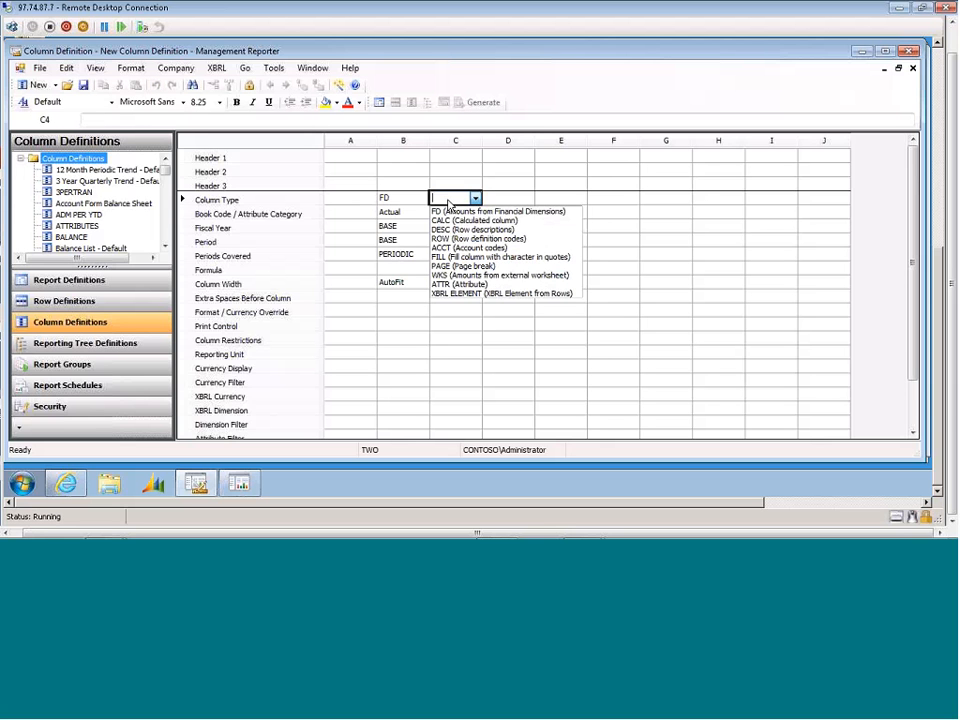
{"action": "left_click", "coordinate": [450, 211]}
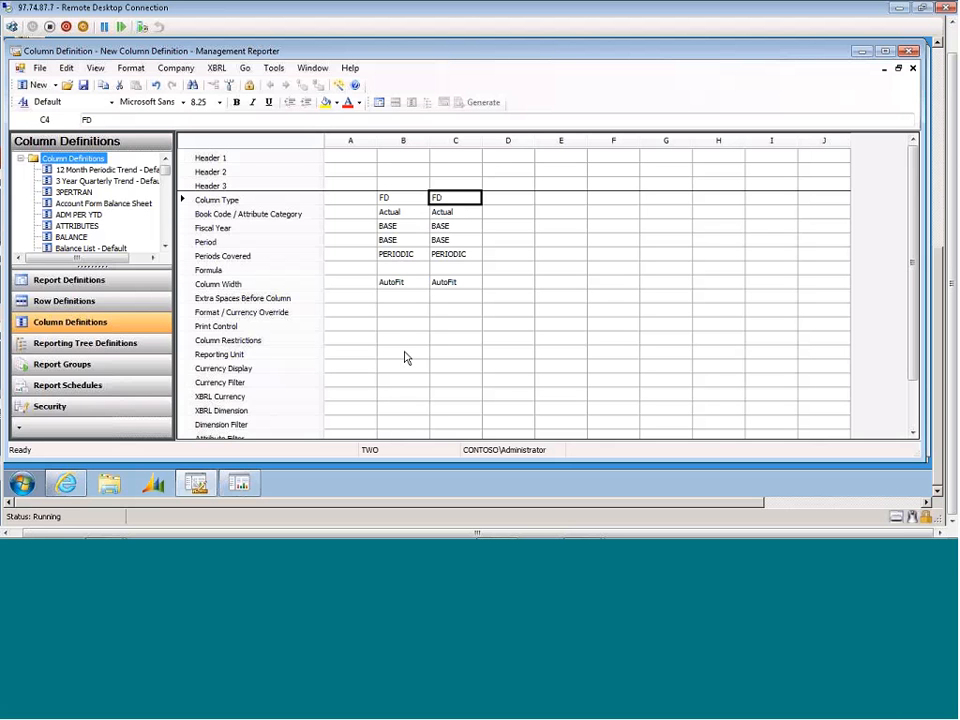
Step: Set the dimension filter to Segment1 100 for column B and Segment1 200 for column C
{"action": "left_click", "coordinate": [399, 426]}
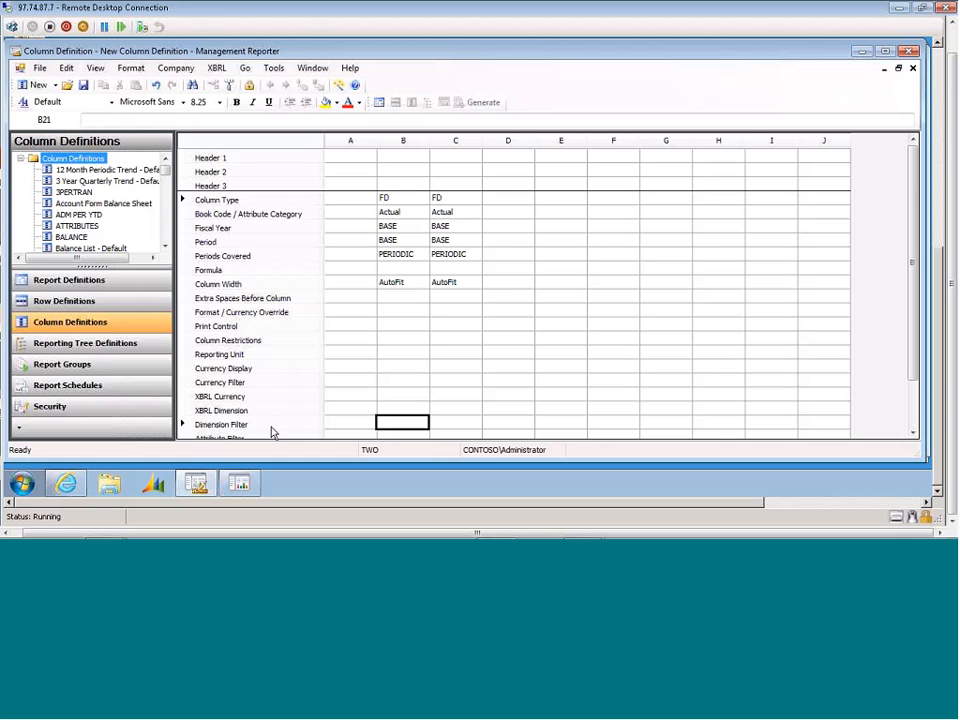
{"action": "left_click", "coordinate": [272, 429]}
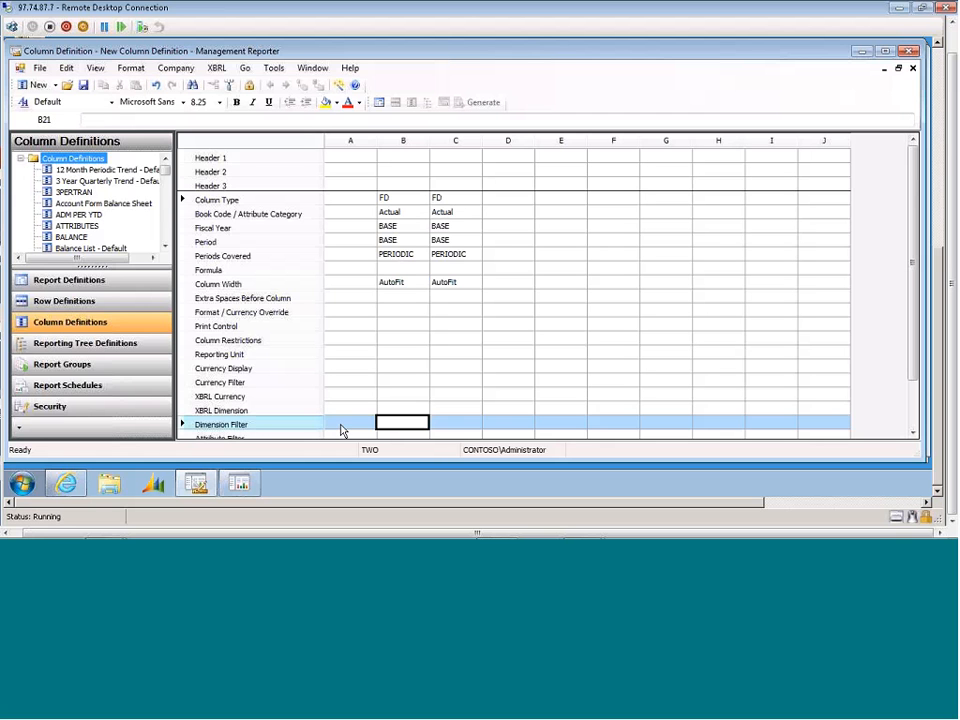
{"action": "double_click", "coordinate": [408, 427]}
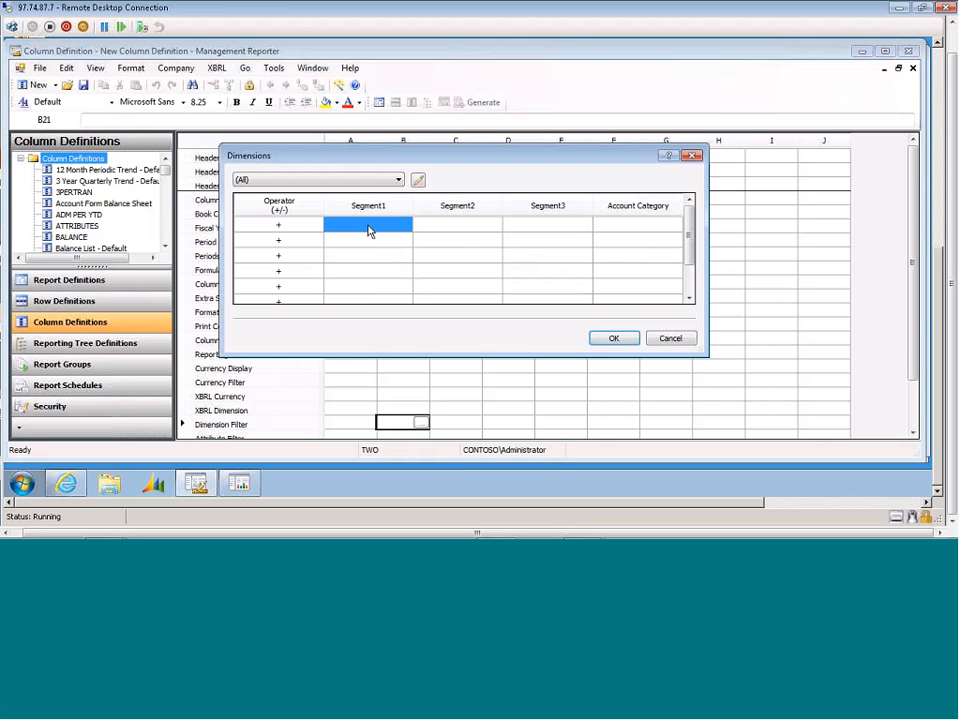
{"action": "type", "text": "100"}
{"action": "key", "text": "Return"}
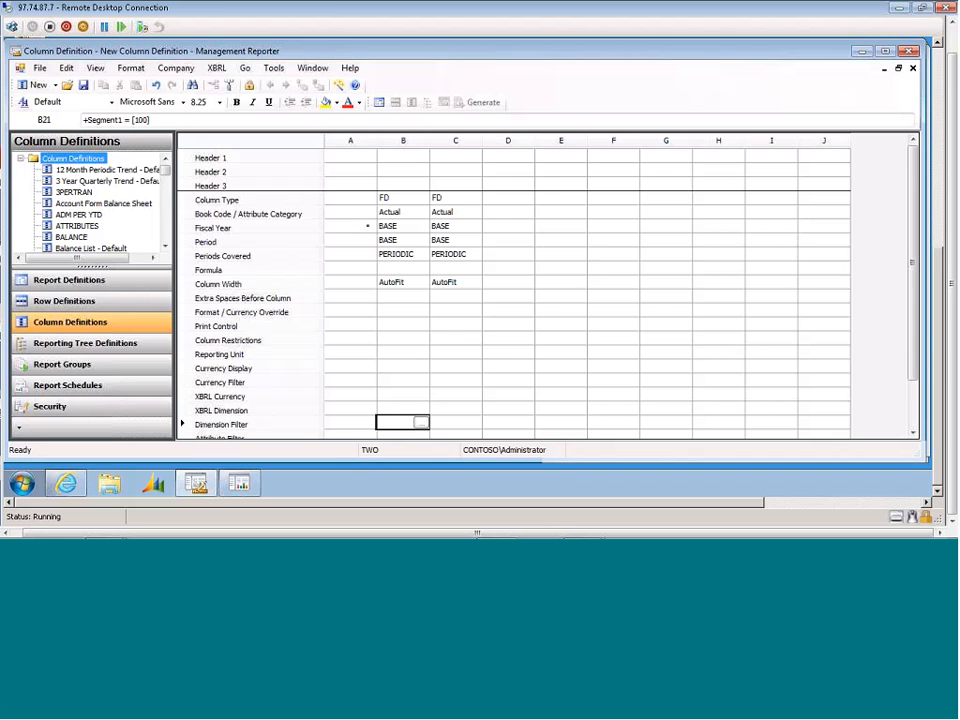
{"action": "left_click", "coordinate": [459, 424]}
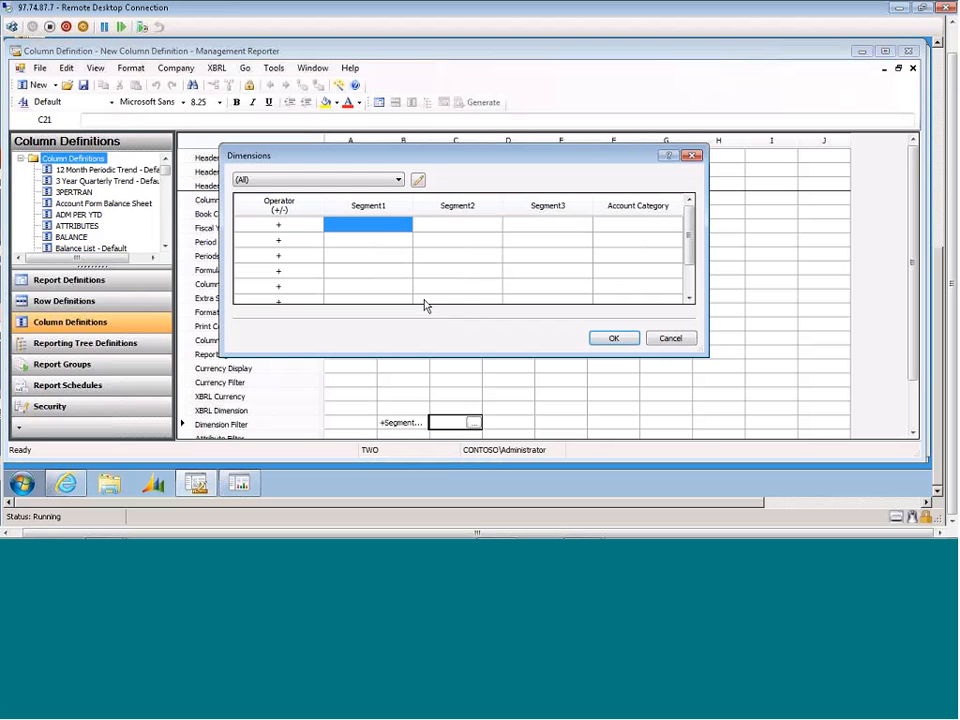
{"action": "type", "text": "200"}
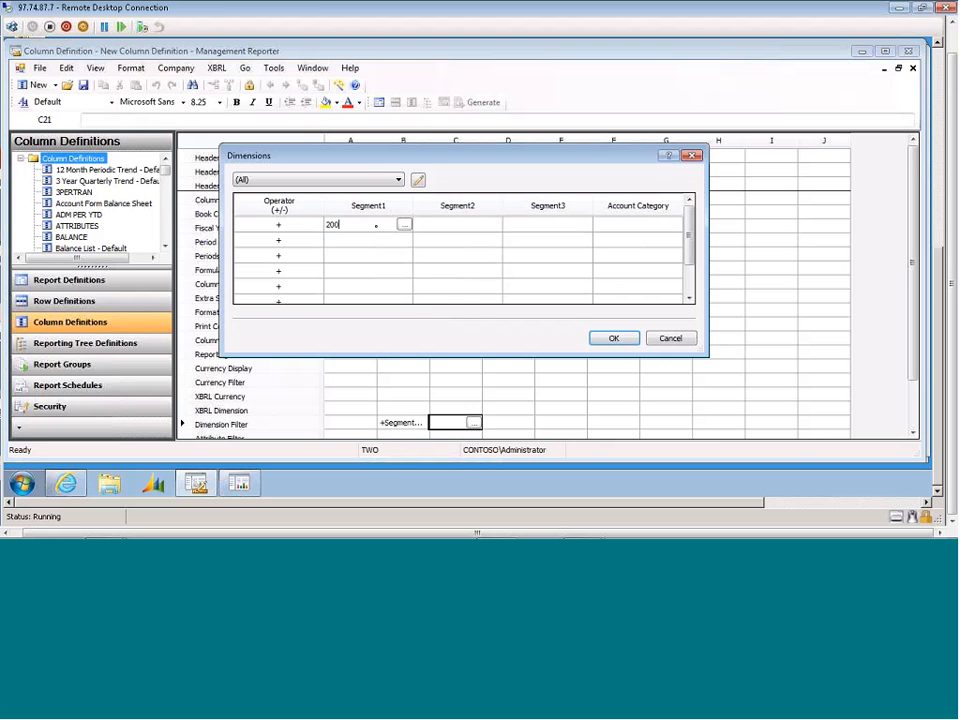
{"action": "key", "text": "Return"}
Step: Enter Dept 100 and Dept 200 as the Header 1 text of columns B and C
{"action": "left_click", "coordinate": [402, 158]}
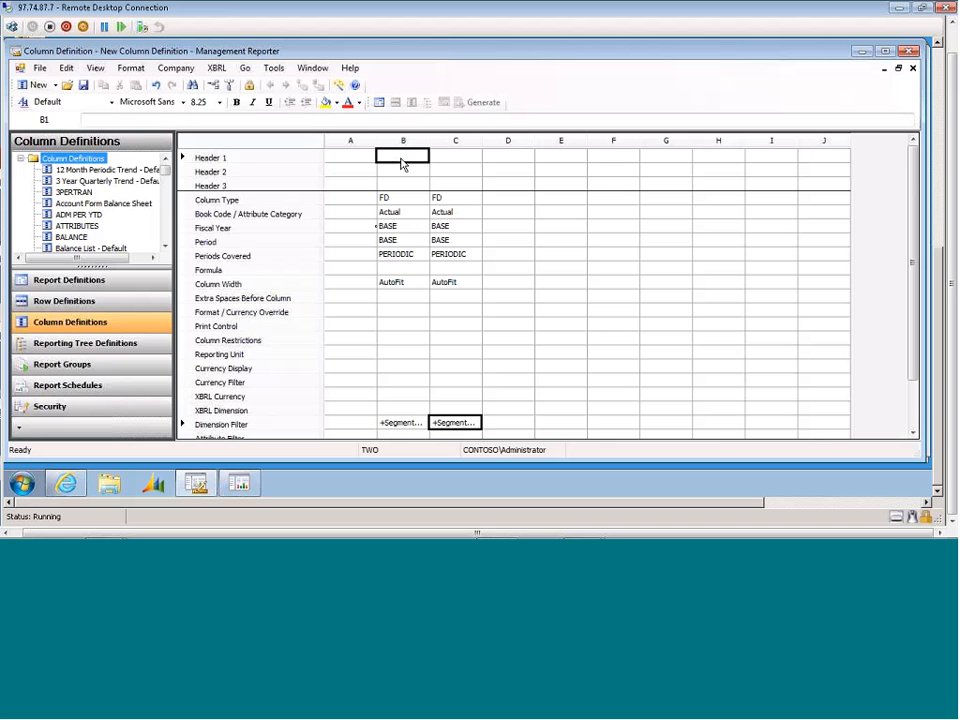
{"action": "type", "text": "Dept 100"}
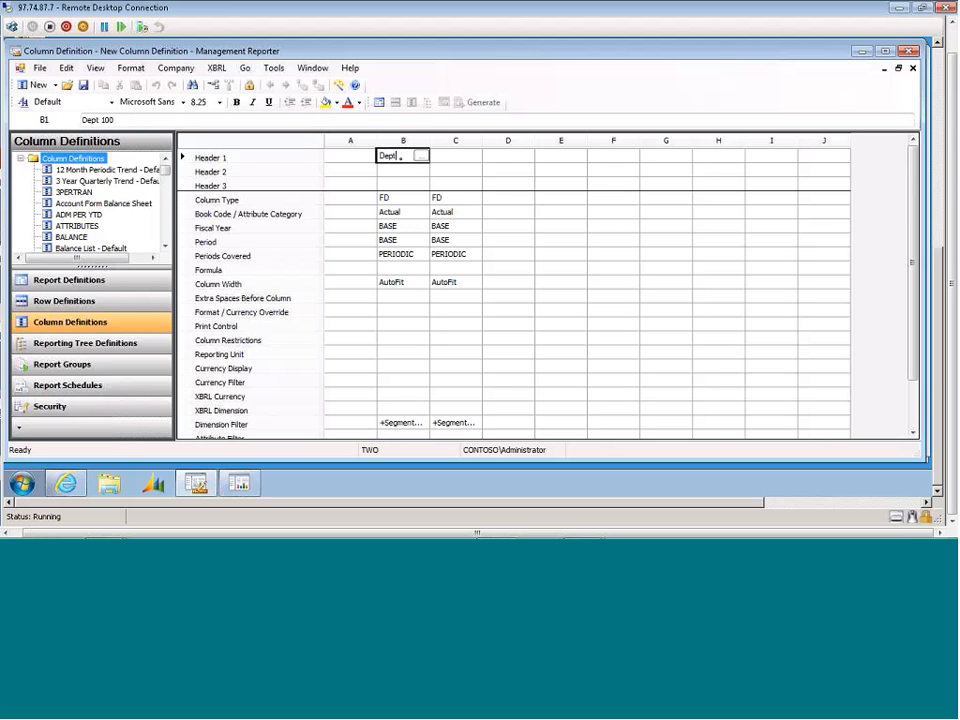
{"action": "left_click", "coordinate": [471, 163]}
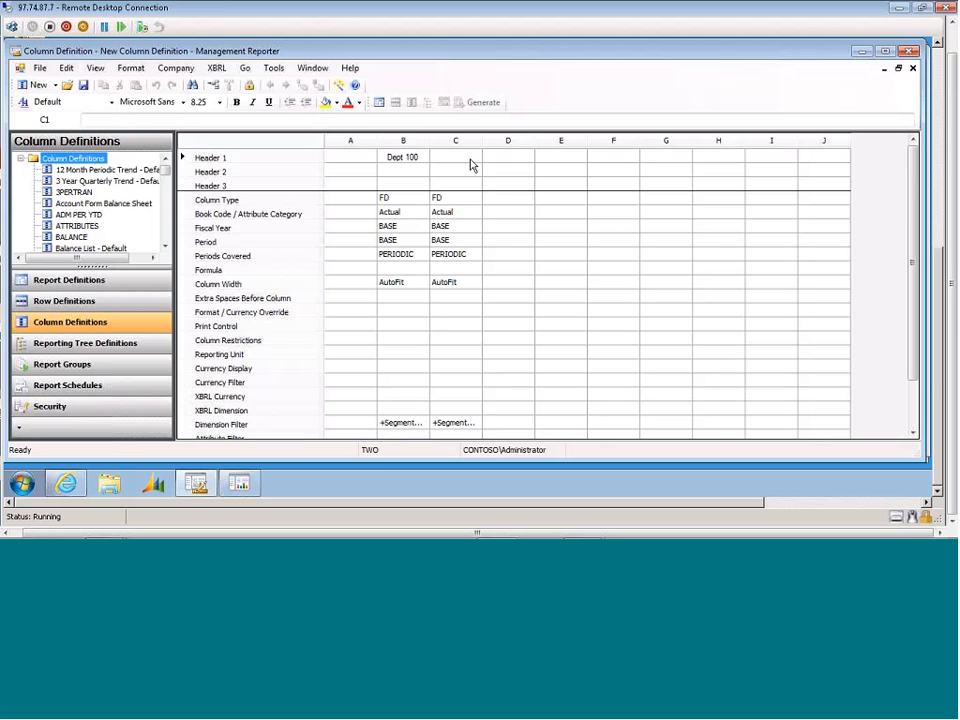
{"action": "type", "text": "Dept"}
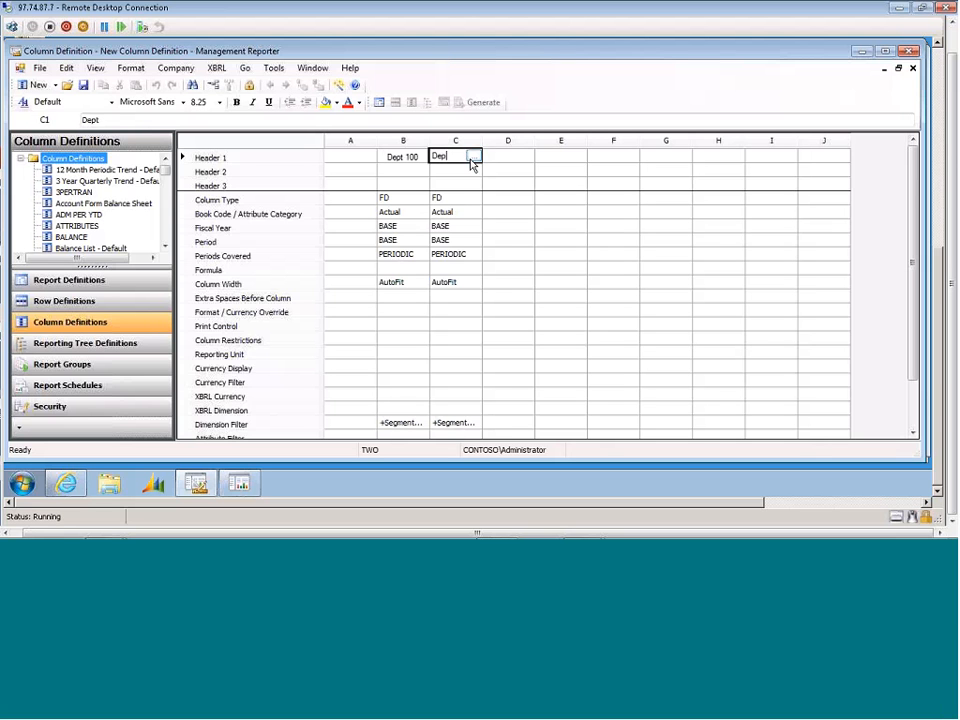
{"action": "type", "text": " 200"}
{"action": "key", "text": "Return"}
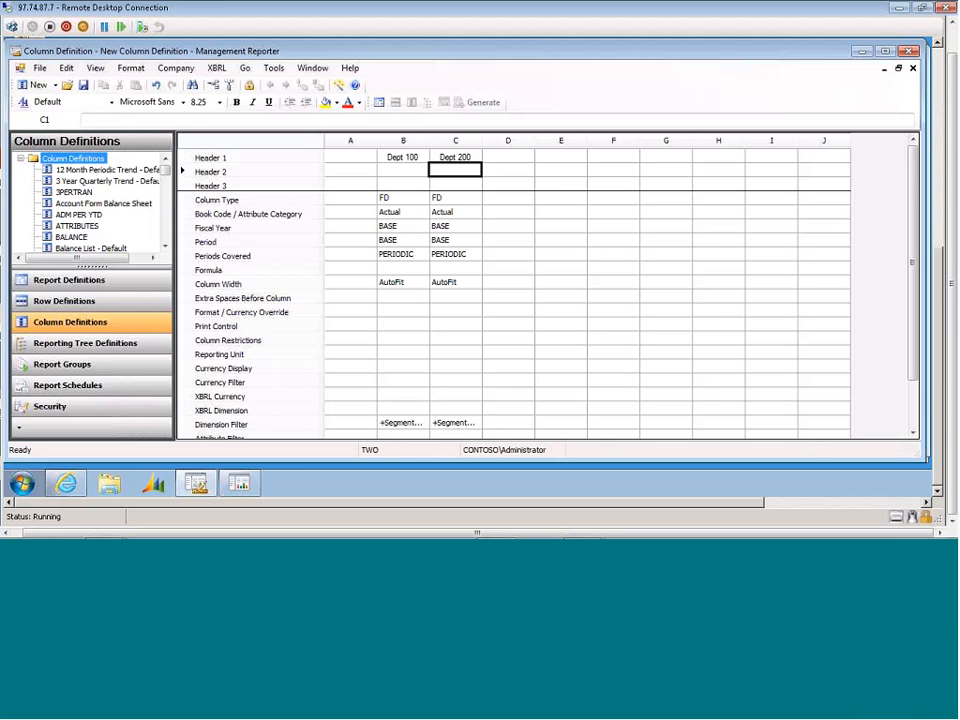
Step: Examine the dimension filters, the Reporting Unit row and the book code options of columns B and C
{"action": "left_click", "coordinate": [405, 424]}
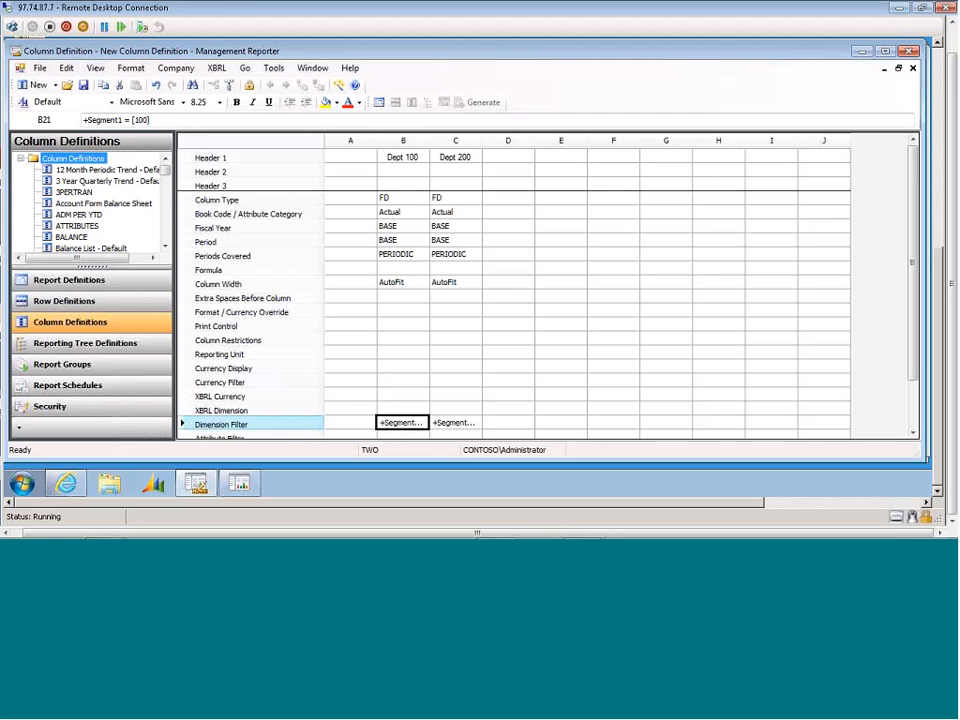
{"action": "left_click", "coordinate": [320, 355]}
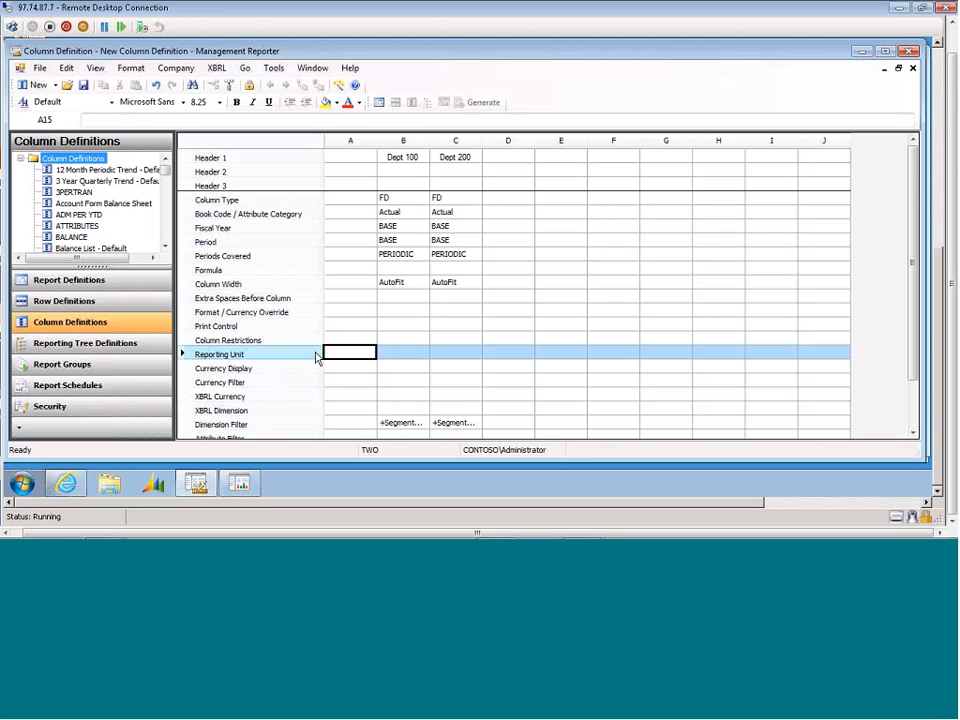
{"action": "left_click", "coordinate": [412, 141]}
{"action": "left_click", "coordinate": [460, 144]}
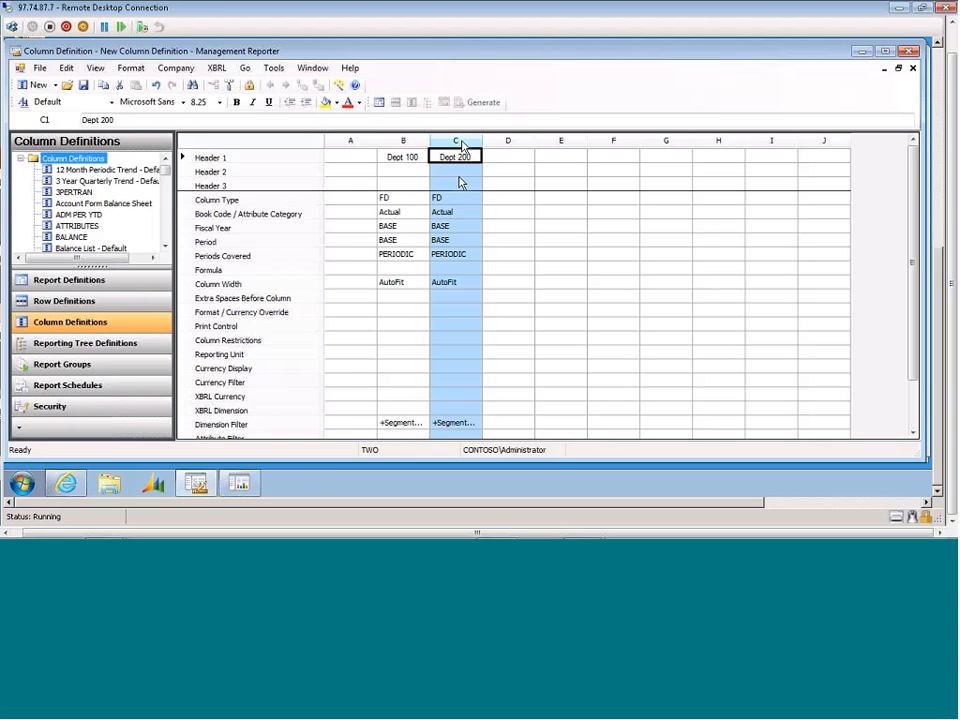
{"action": "left_click", "coordinate": [422, 356]}
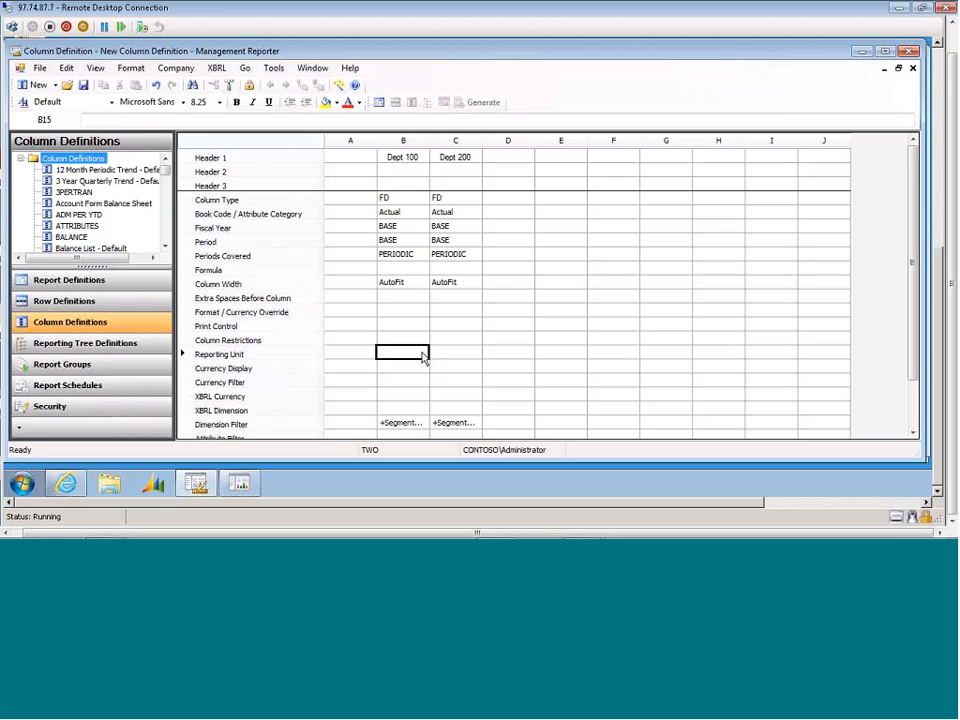
{"action": "key", "text": "alt+Tab"}
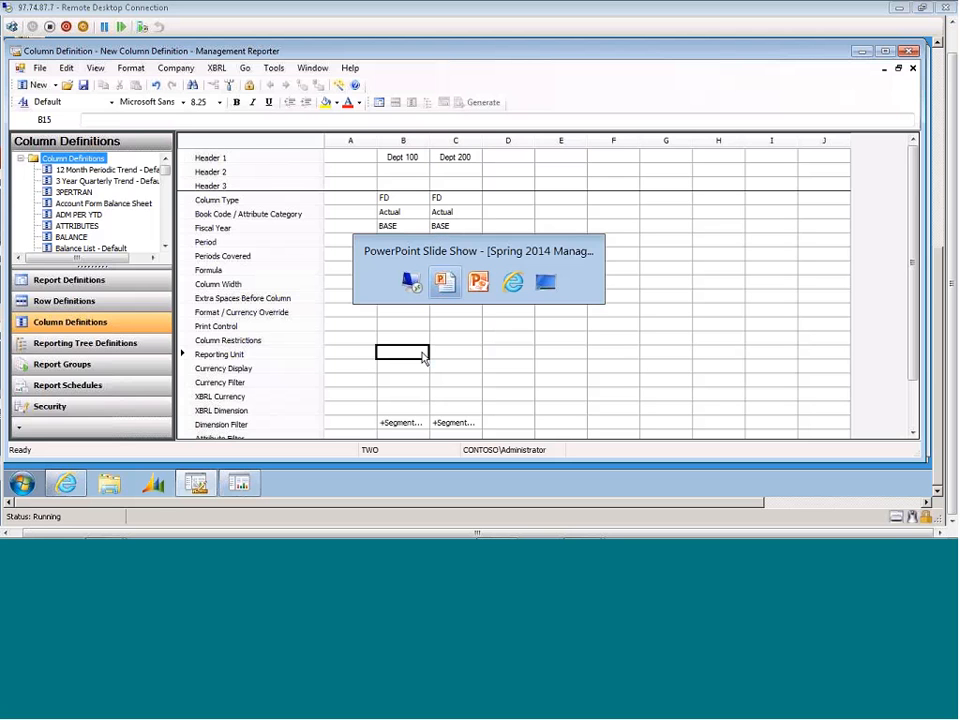
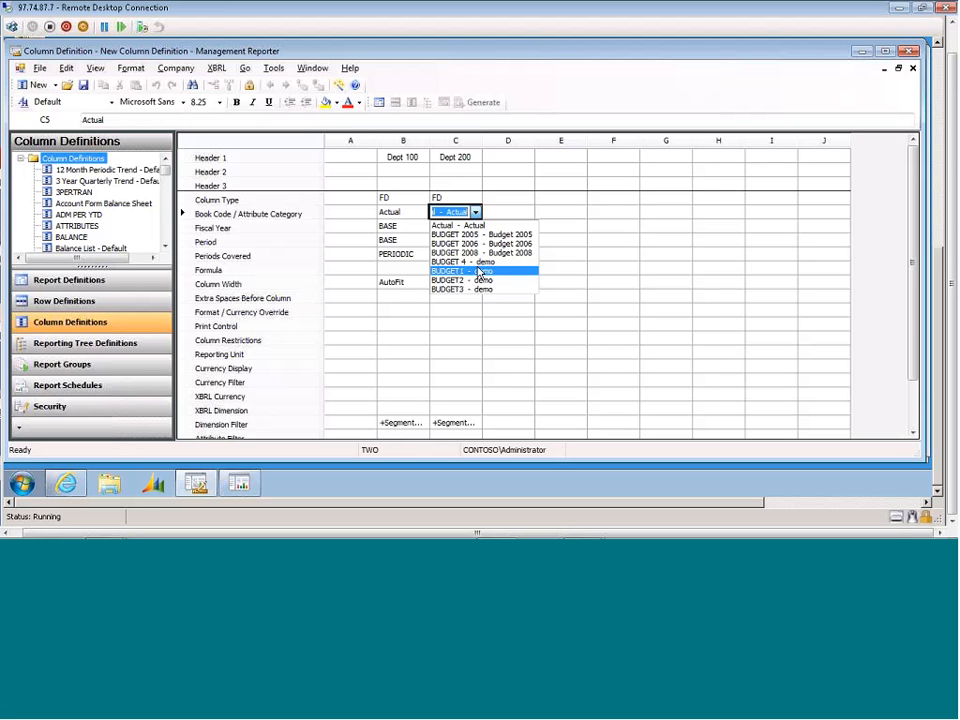
{"action": "left_click", "coordinate": [420, 205]}
{"action": "left_click", "coordinate": [420, 204]}
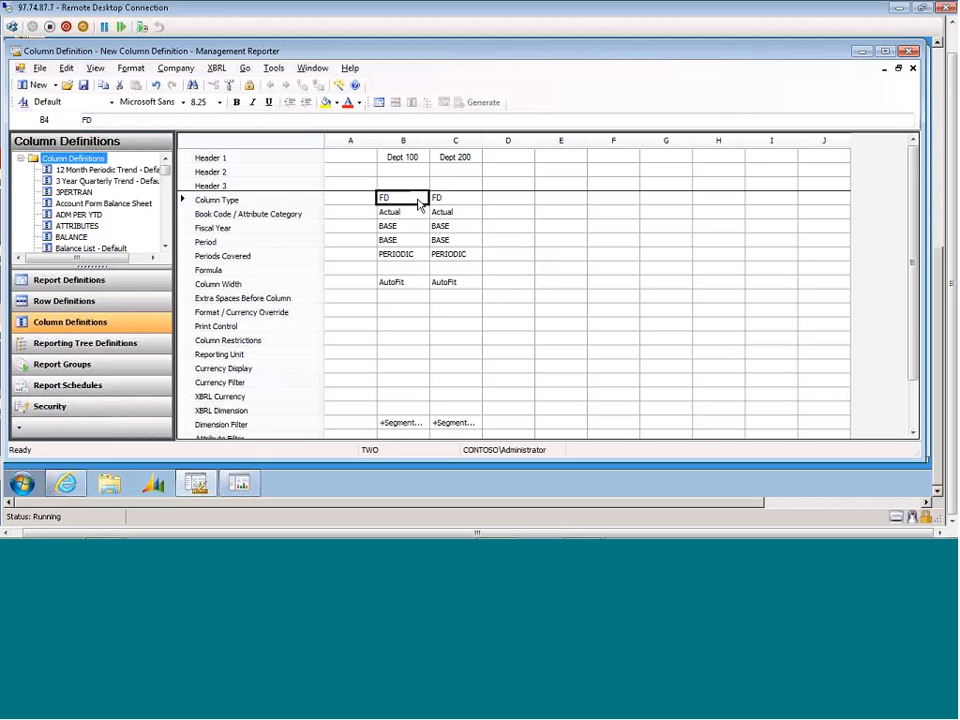
Step: Switch to the report viewer and browse the 2012 January, February and March folders in the Report Library
{"action": "left_click", "coordinate": [241, 485]}
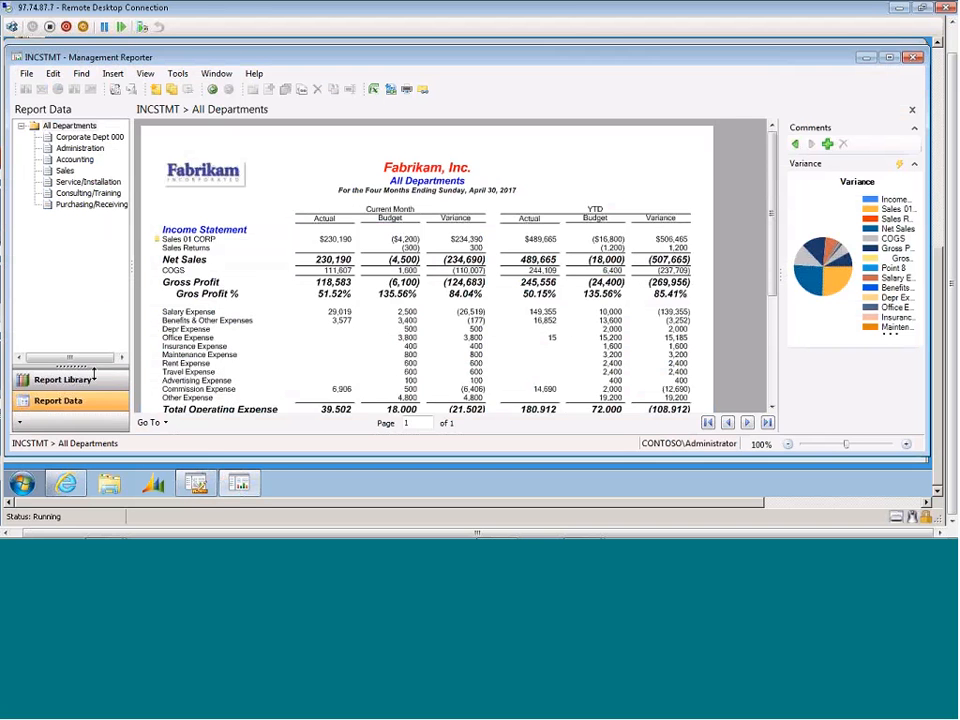
{"action": "left_click", "coordinate": [90, 382]}
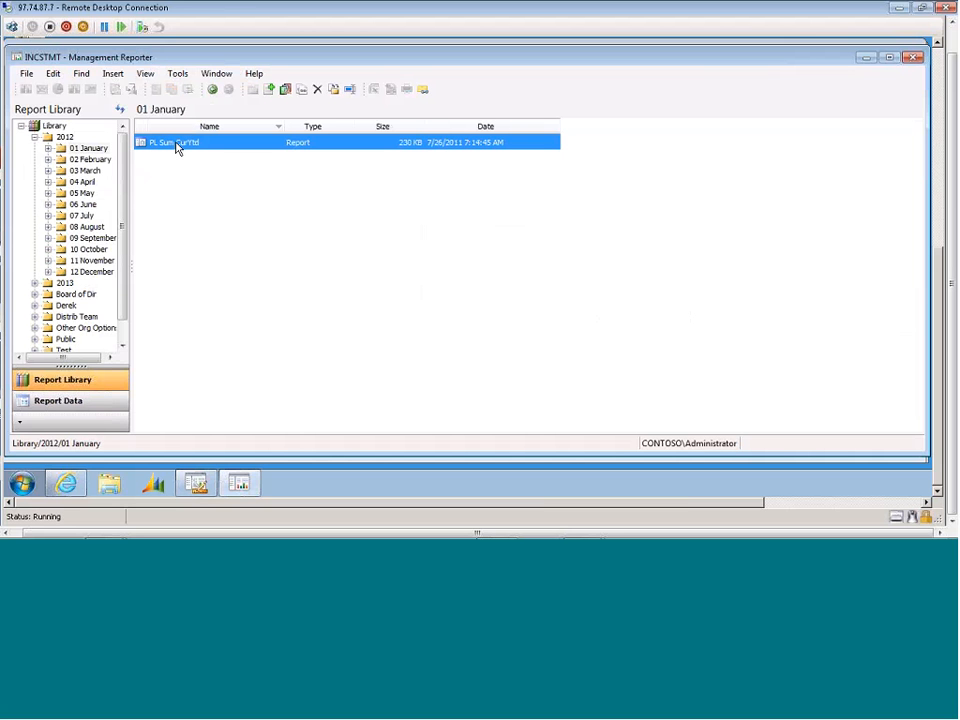
{"action": "left_click", "coordinate": [101, 160]}
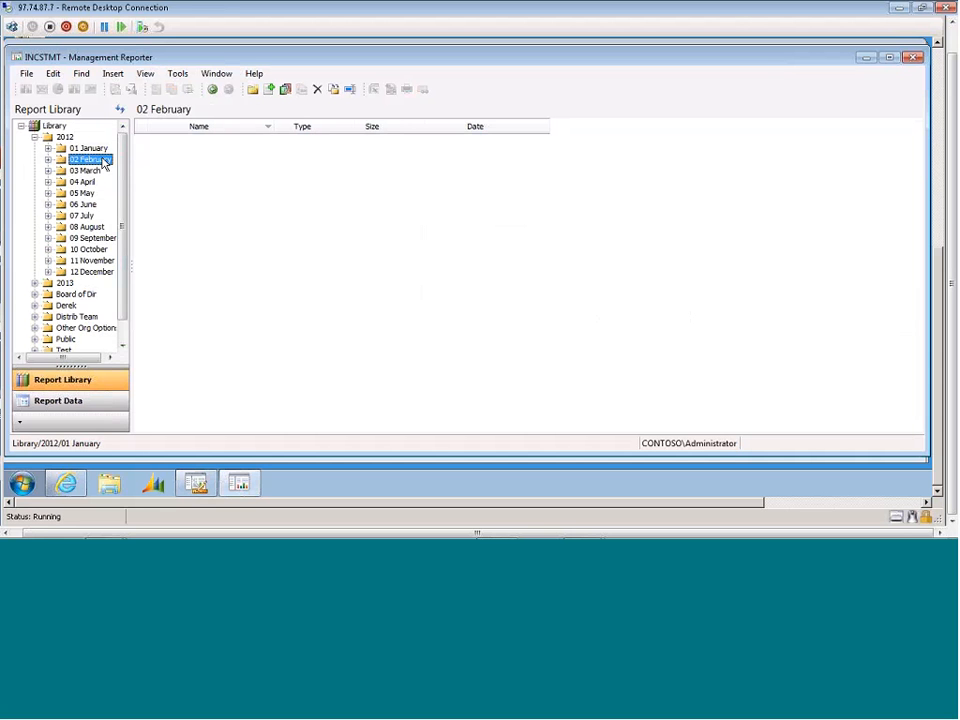
{"action": "left_click", "coordinate": [88, 172]}
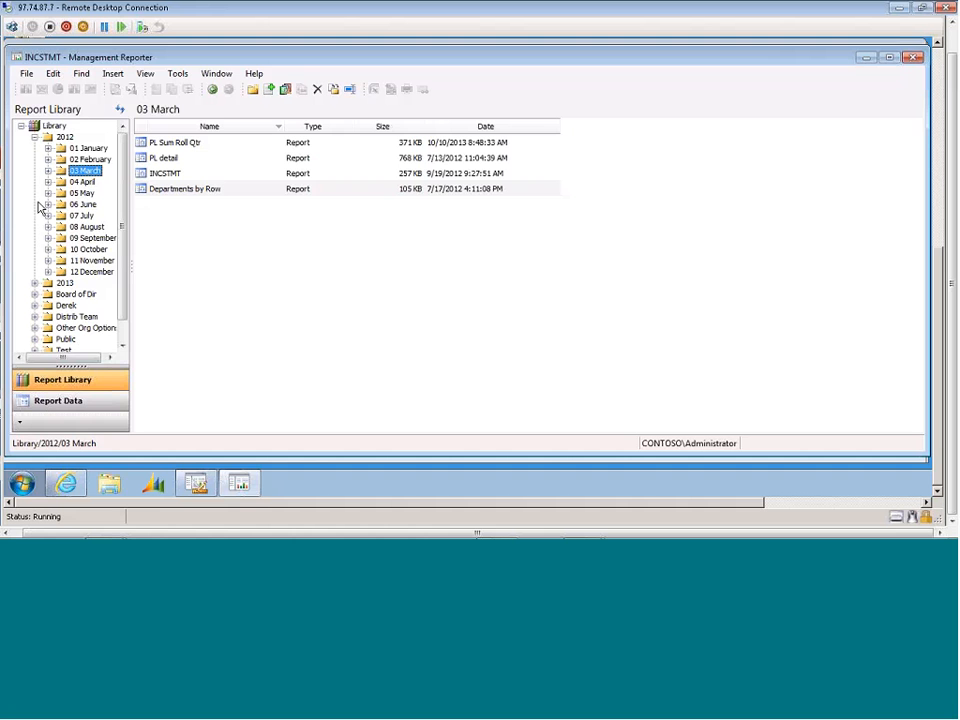
Step: Return to Report Designer, bring up the open INCSTMT row definition and widen its collapsed Row Modifier column
{"action": "left_click", "coordinate": [197, 484]}
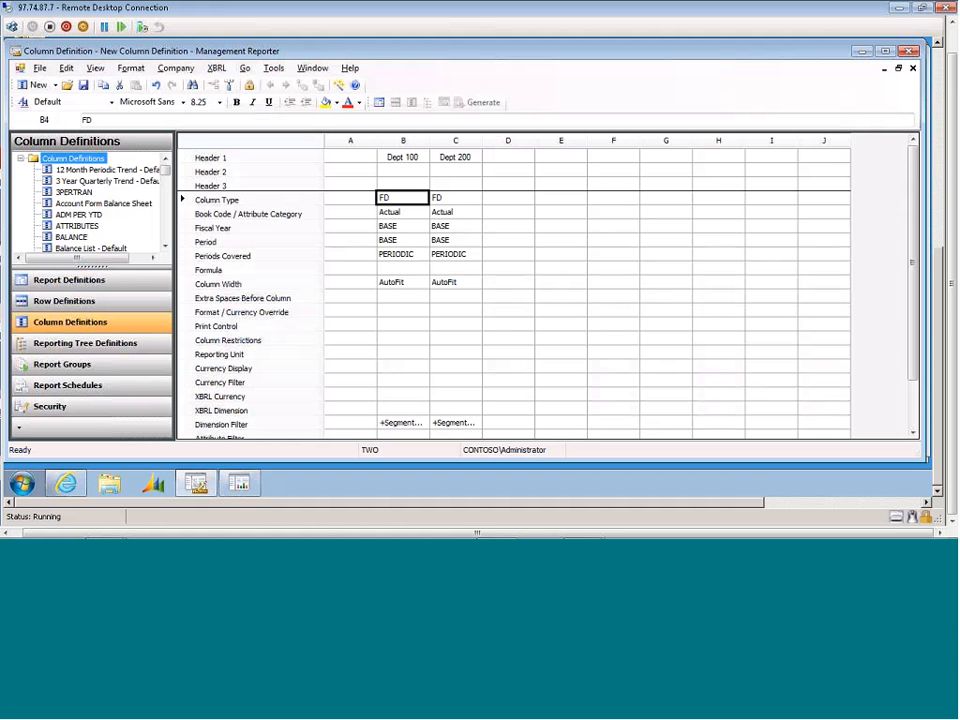
{"action": "left_click", "coordinate": [311, 69]}
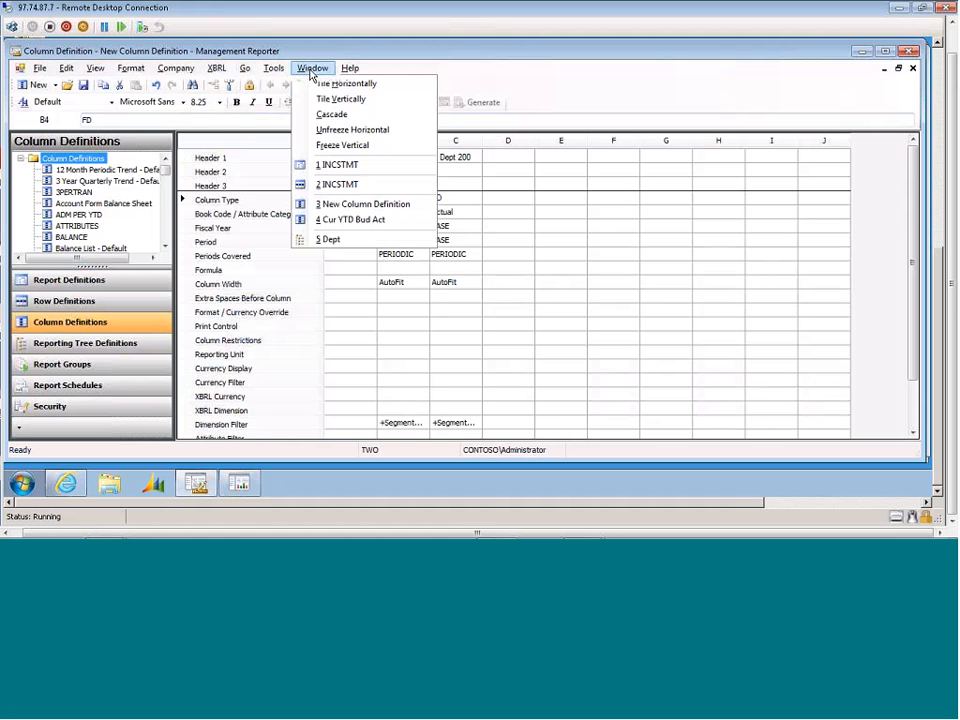
{"action": "left_click", "coordinate": [340, 187]}
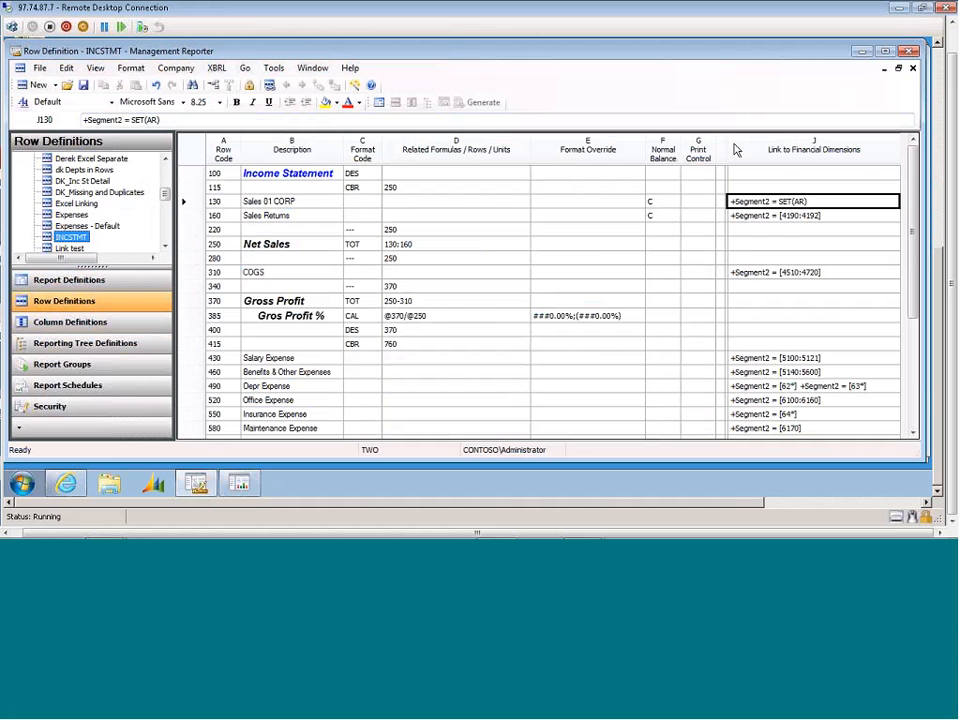
{"action": "left_click_drag", "start_coordinate": [728, 145], "coordinate": [822, 144]}
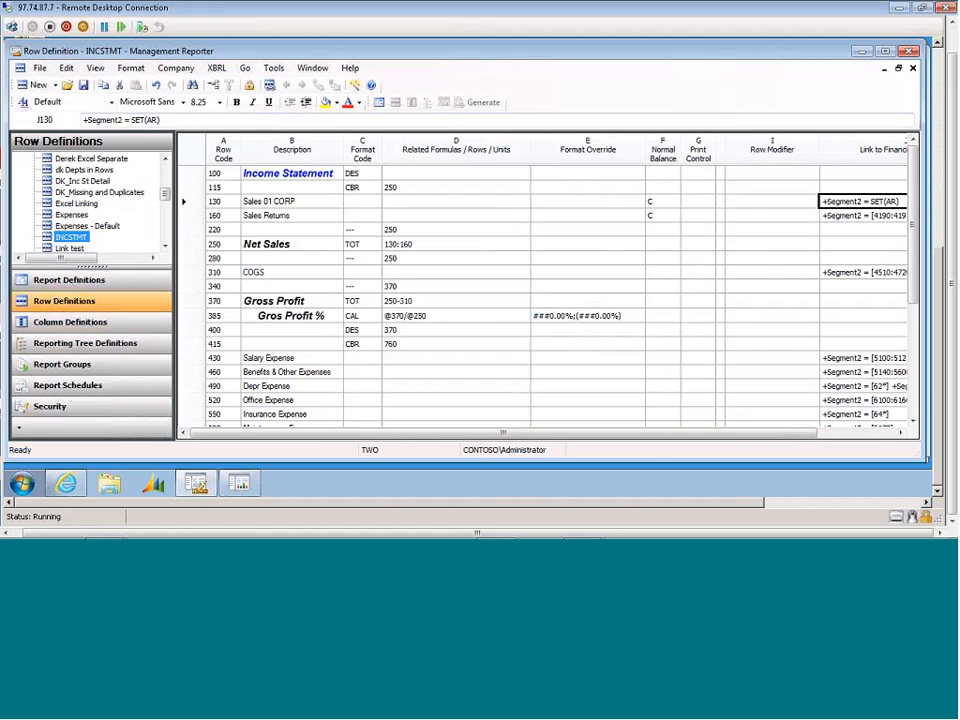
Step: Inspect the attributes available in the Row Modifier settings of the Sales 01 CORP row, leaving them unset
{"action": "double_click", "coordinate": [765, 204]}
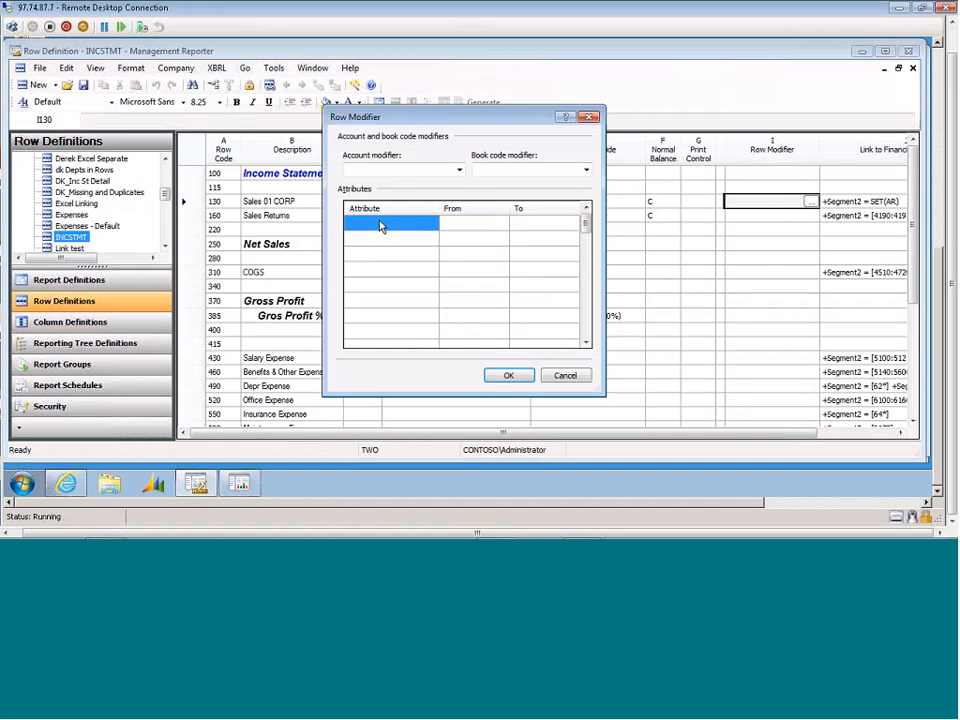
{"action": "left_click", "coordinate": [430, 223]}
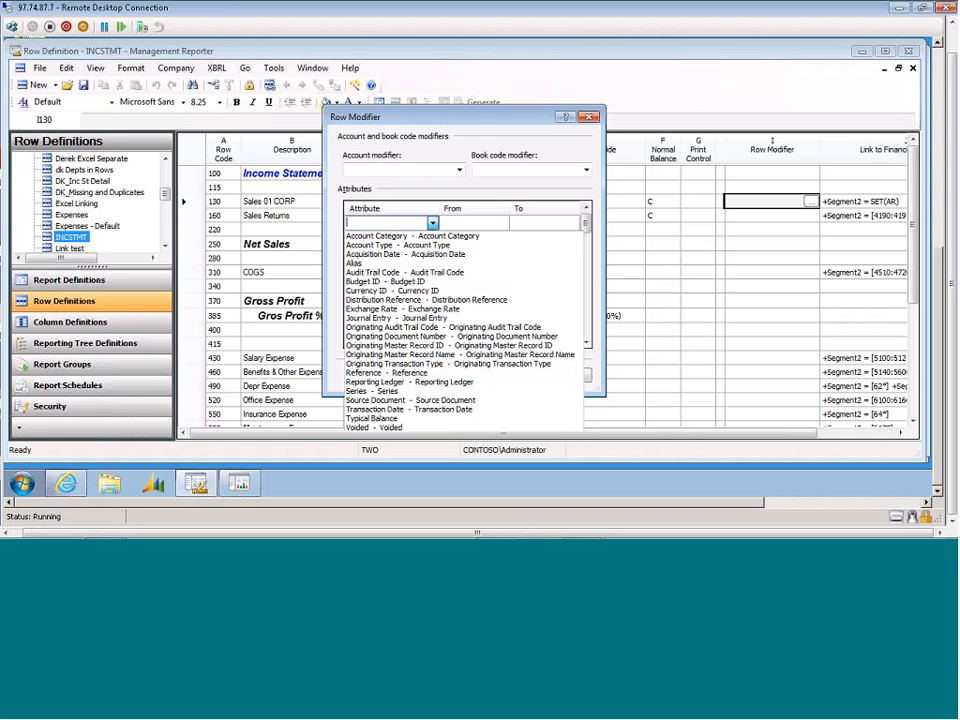
{"action": "left_click", "coordinate": [473, 137]}
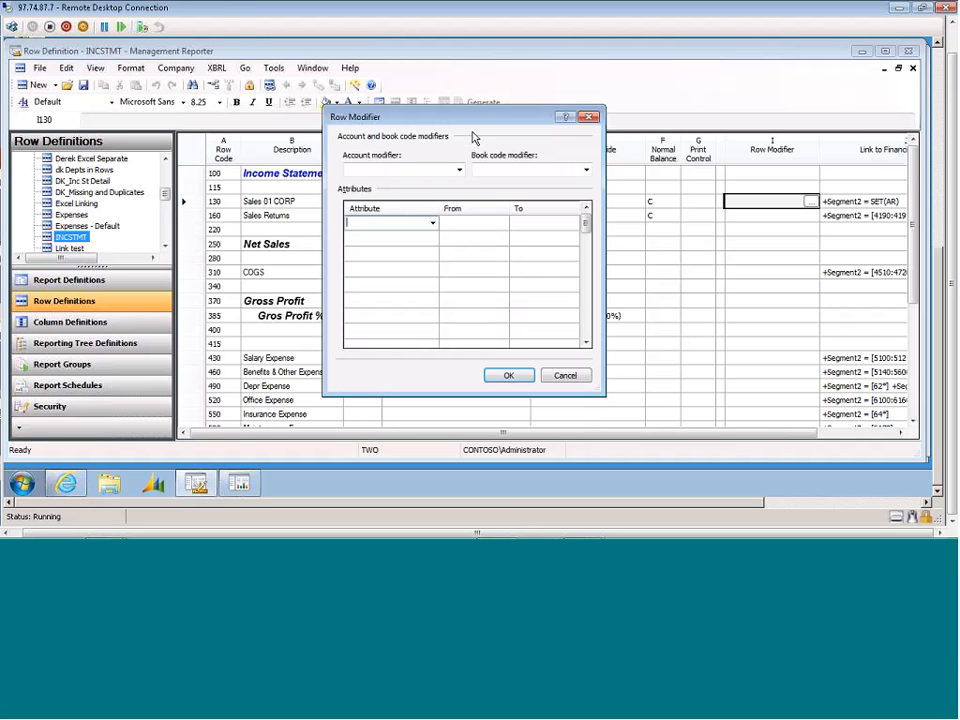
{"action": "left_click", "coordinate": [589, 119]}
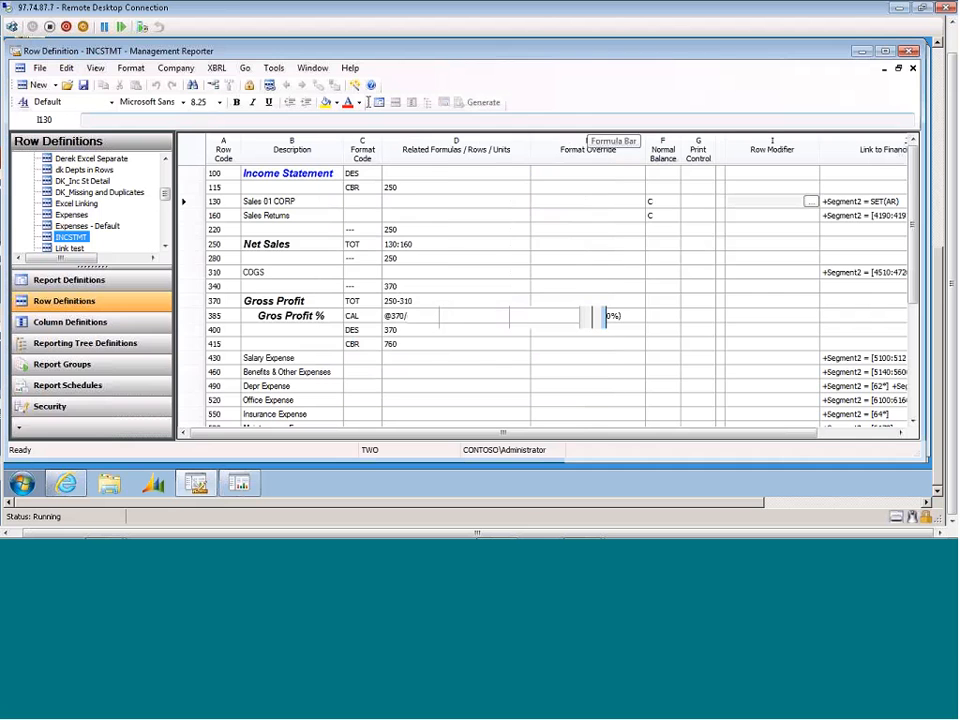
{"action": "left_click", "coordinate": [379, 104]}
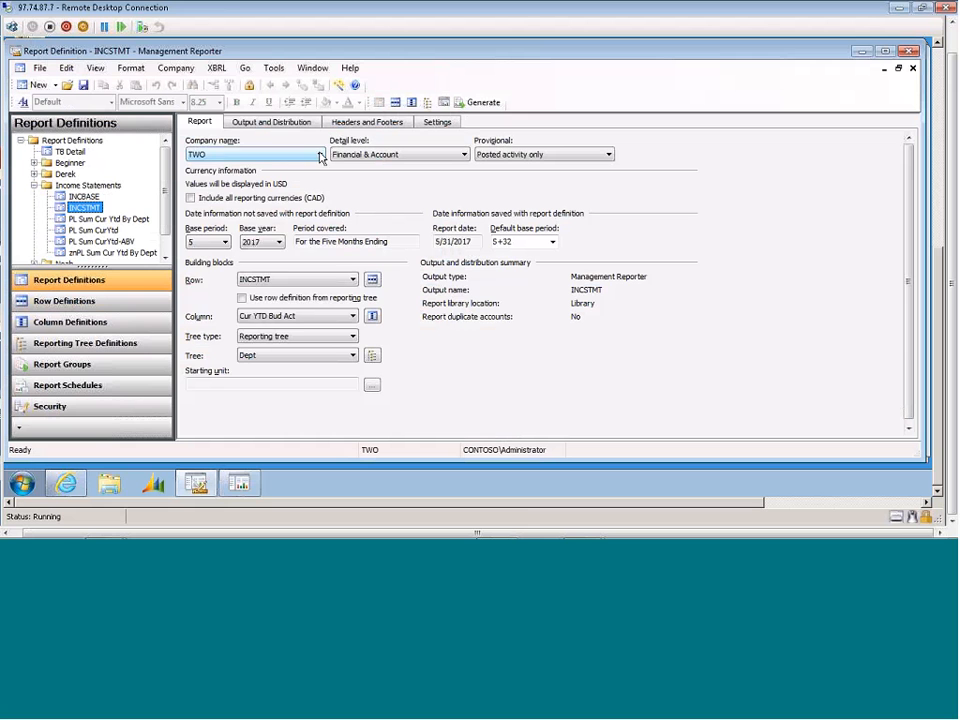
{"action": "left_click", "coordinate": [320, 155]}
{"action": "left_click", "coordinate": [321, 157]}
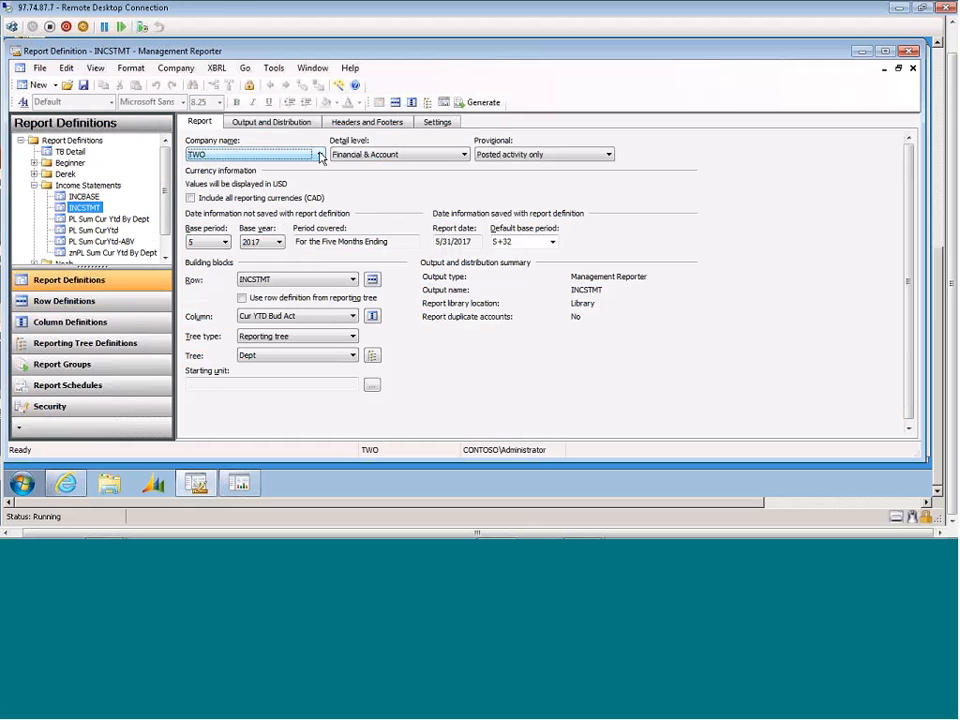
{"action": "left_click", "coordinate": [320, 156]}
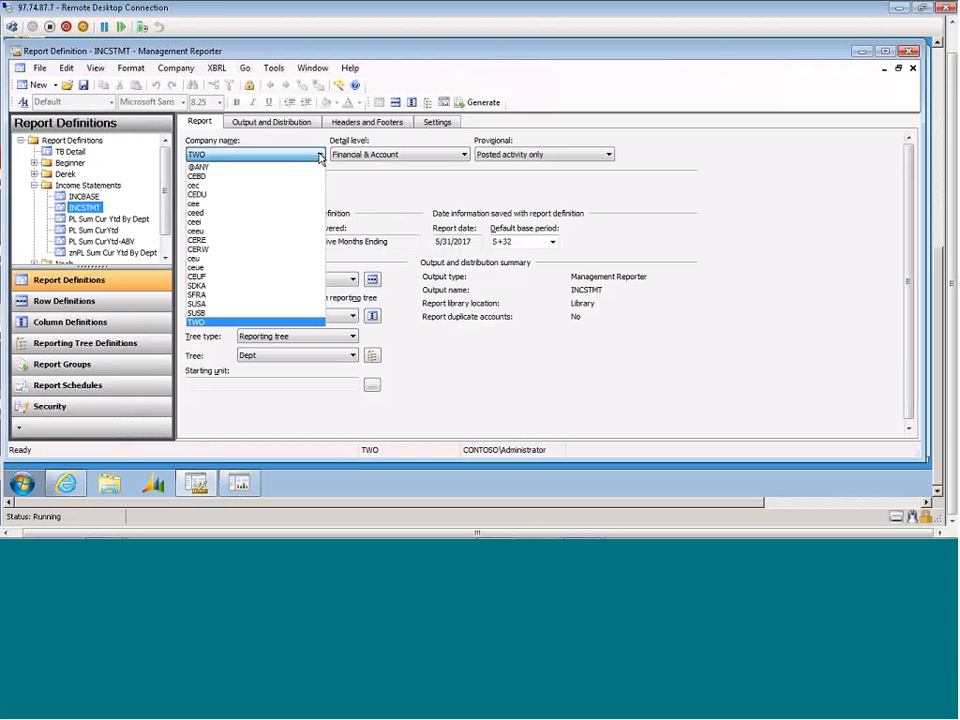
{"action": "left_click", "coordinate": [205, 166]}
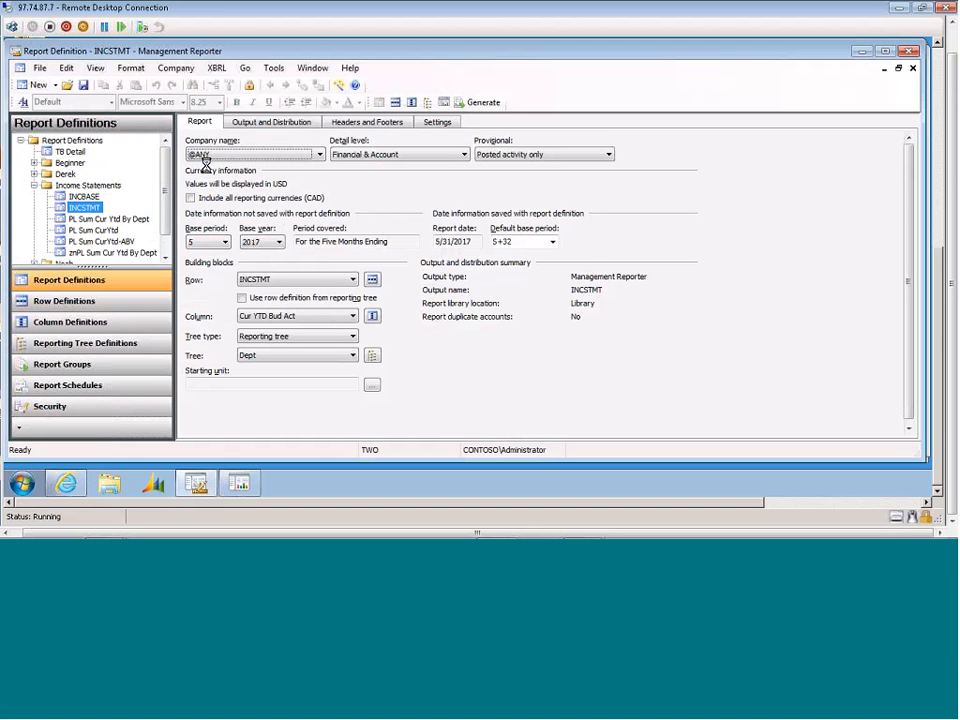
Step: Enable reporting of duplicate accounts in the INCSTMT report definition's output and distribution options
{"action": "left_click", "coordinate": [249, 128]}
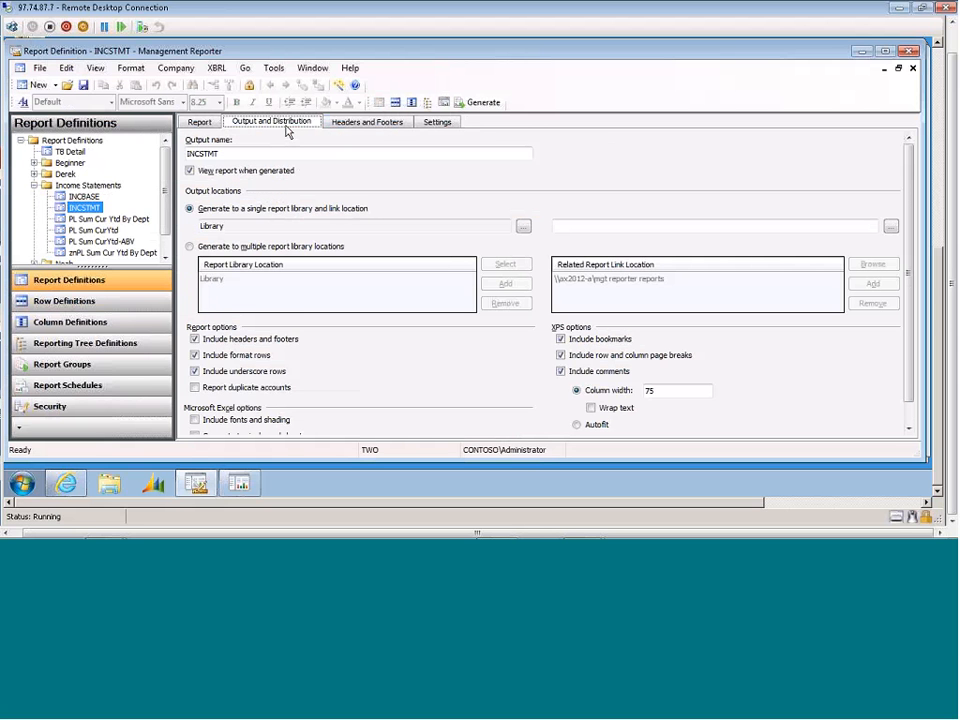
{"action": "left_click", "coordinate": [213, 389]}
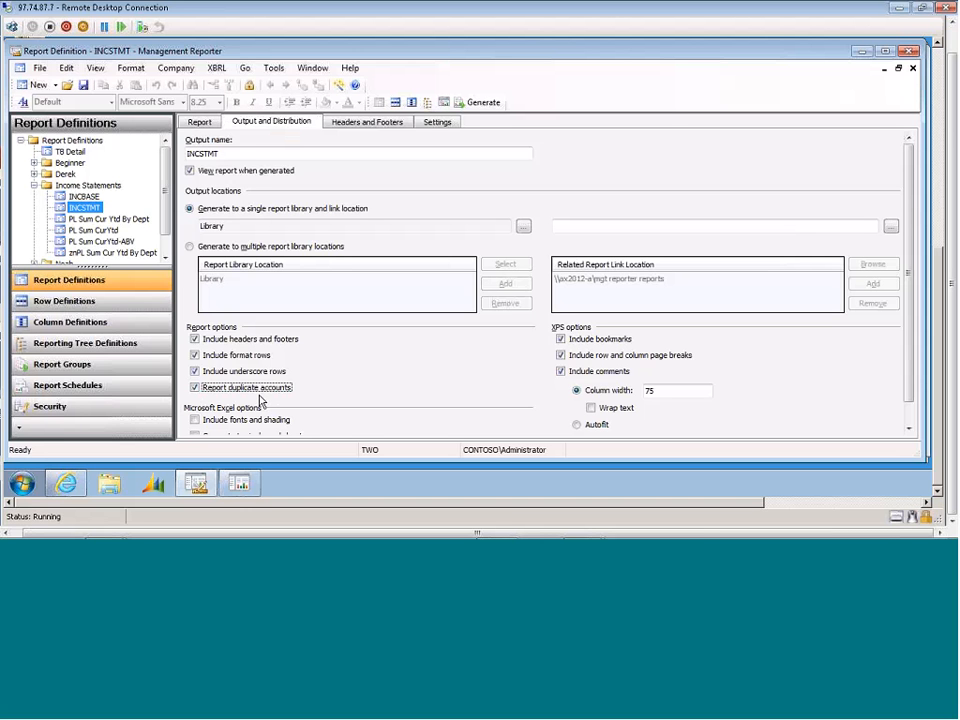
Step: Run the Missing Account Analysis for the report building blocks and close it without applying anything
{"action": "left_click", "coordinate": [272, 68]}
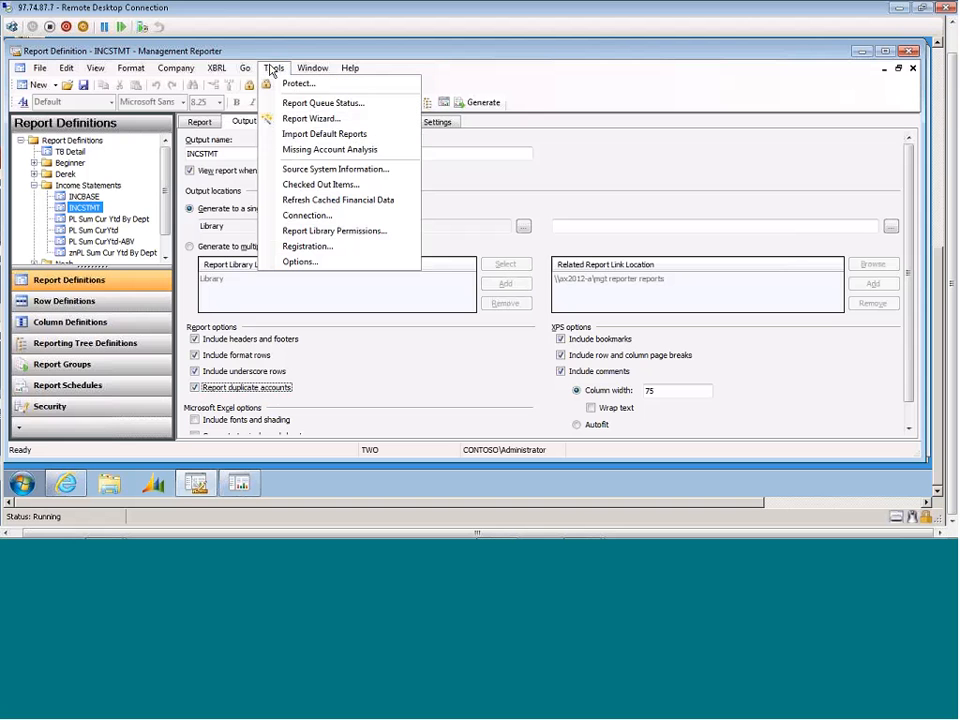
{"action": "left_click", "coordinate": [331, 157]}
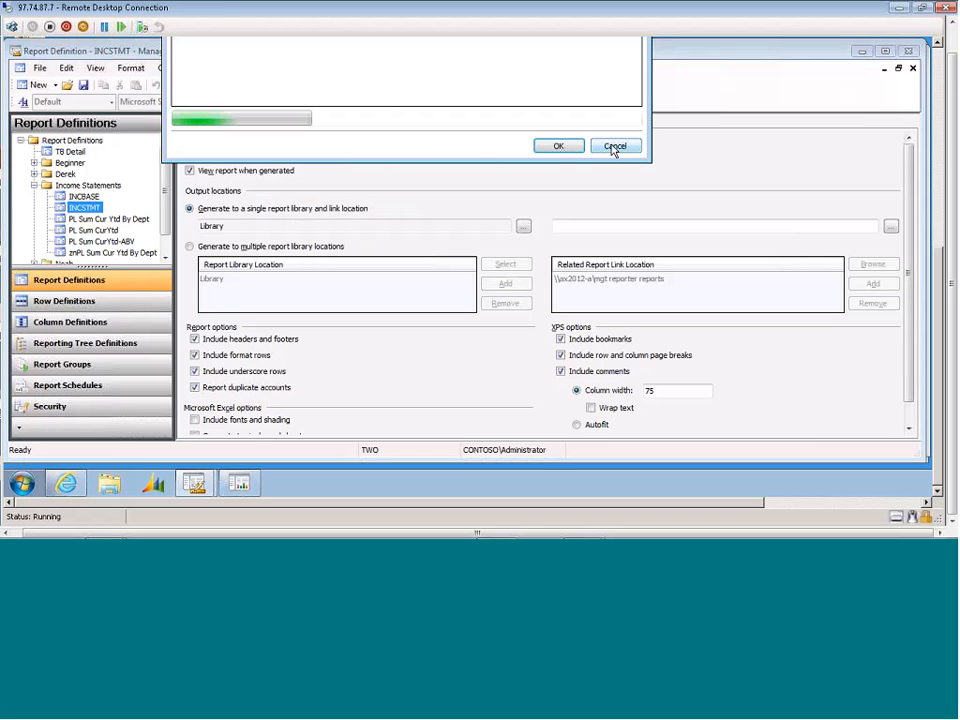
{"action": "left_click", "coordinate": [614, 147]}
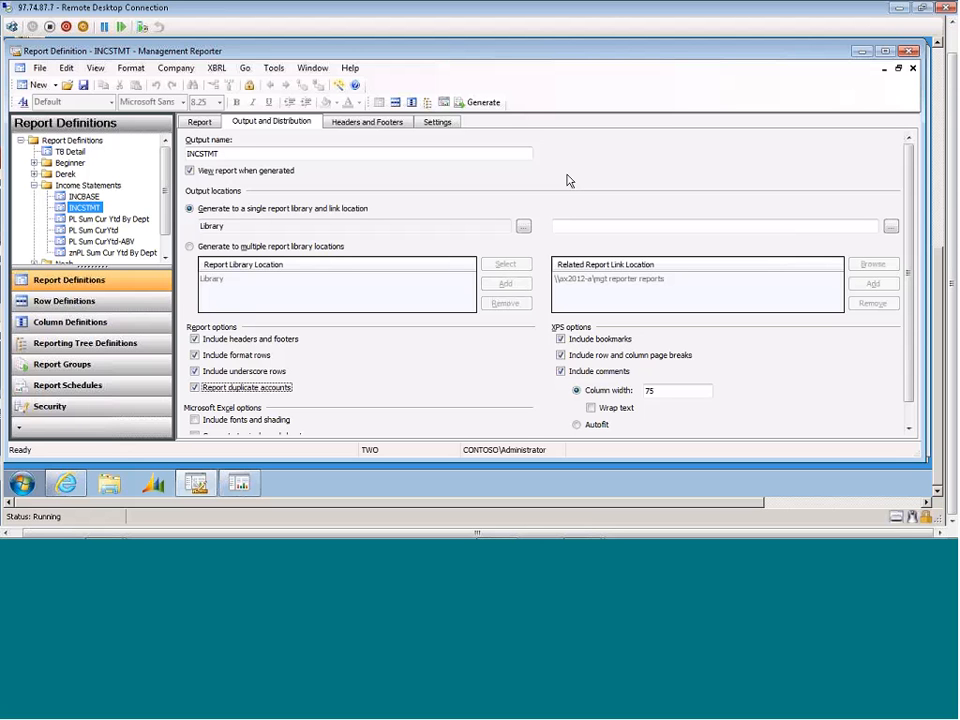
Step: Examine the registration details for the licensed company, expiration date and allowed user counts, leaving the licence unchanged
{"action": "left_click", "coordinate": [273, 69]}
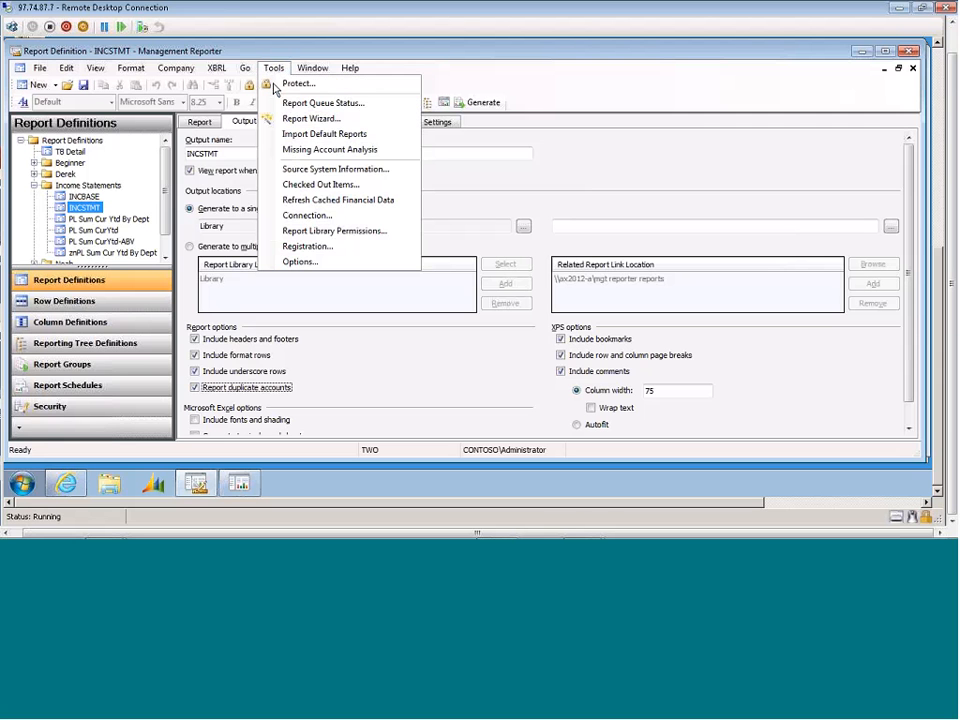
{"action": "left_click", "coordinate": [306, 252]}
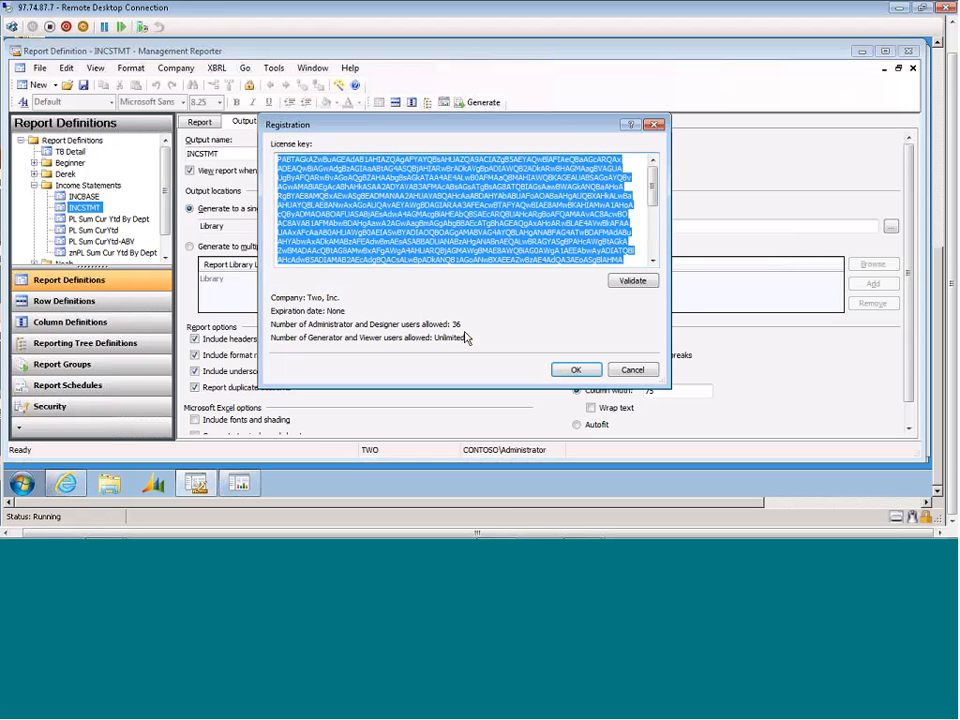
{"action": "left_click", "coordinate": [632, 369]}
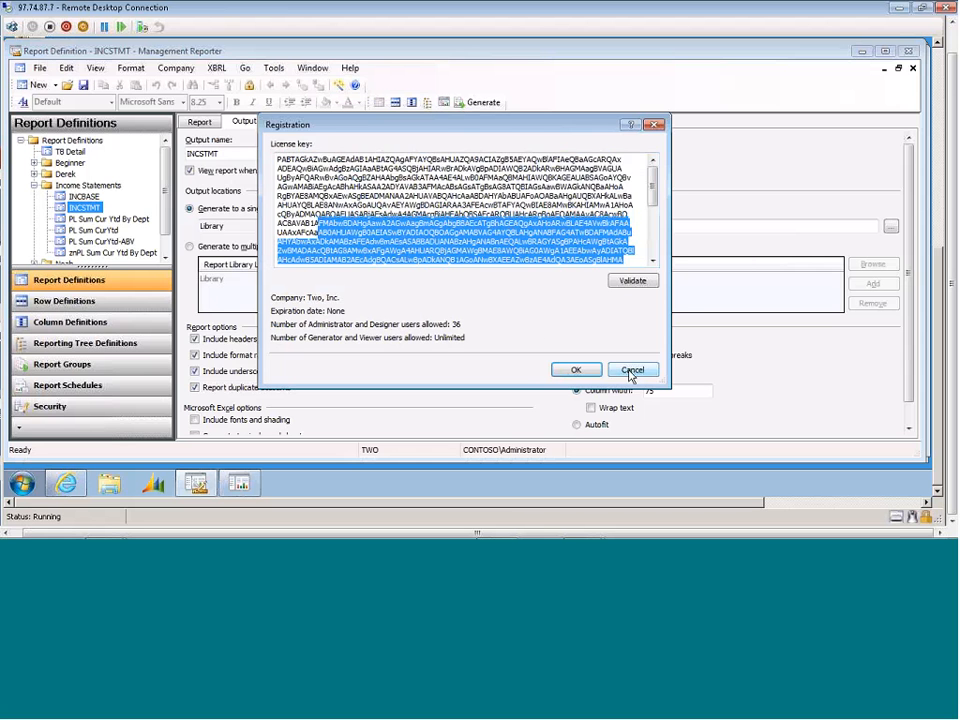
{"action": "left_click", "coordinate": [274, 68]}
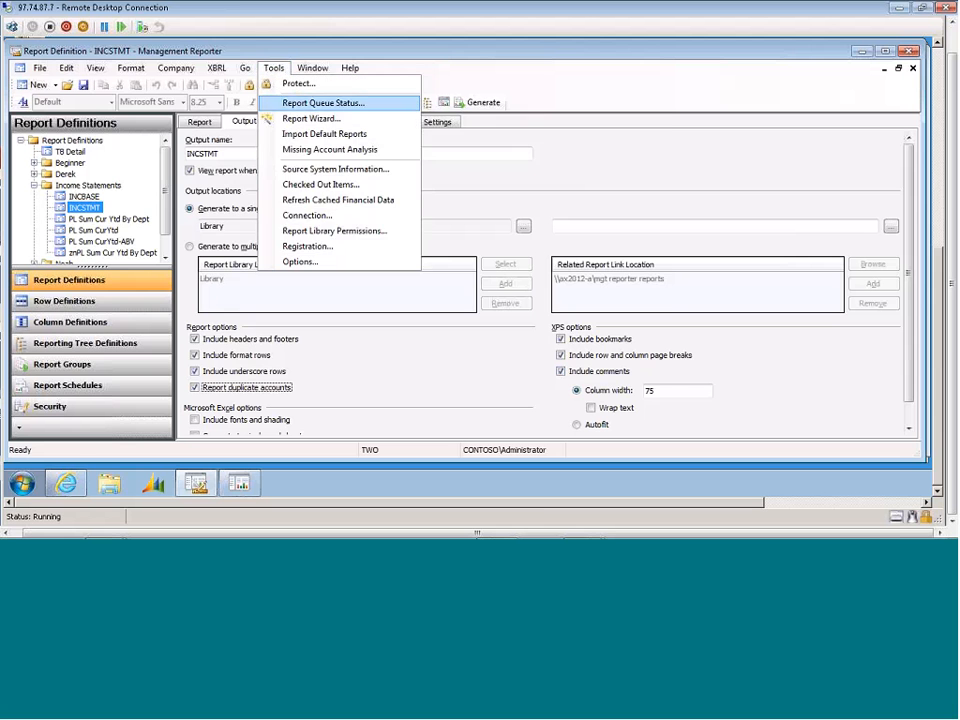
{"action": "left_click", "coordinate": [302, 246]}
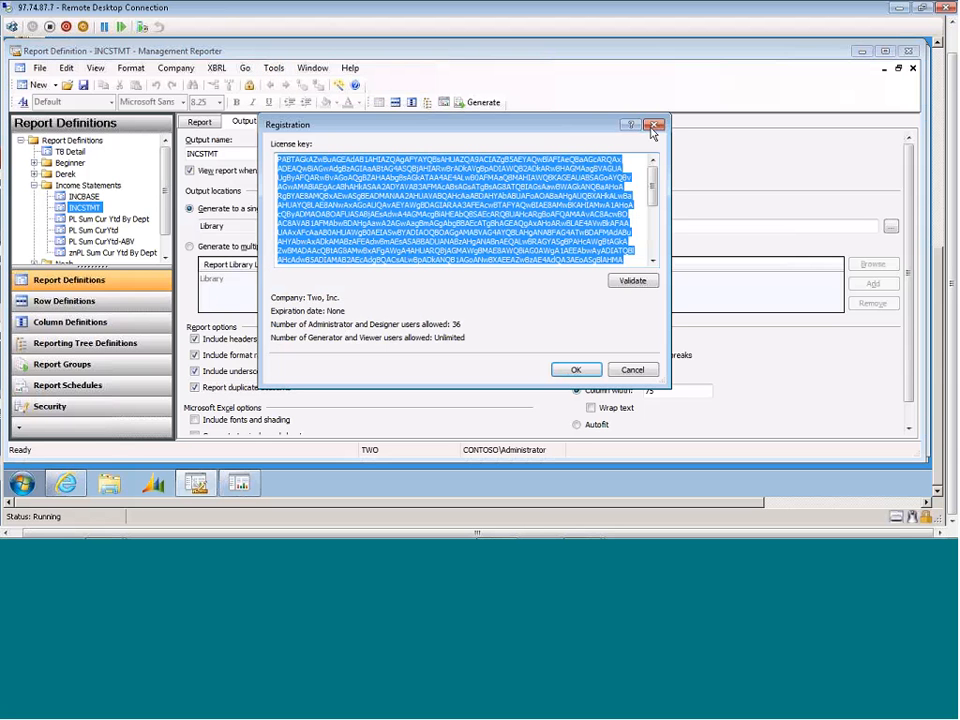
{"action": "left_click", "coordinate": [654, 125]}
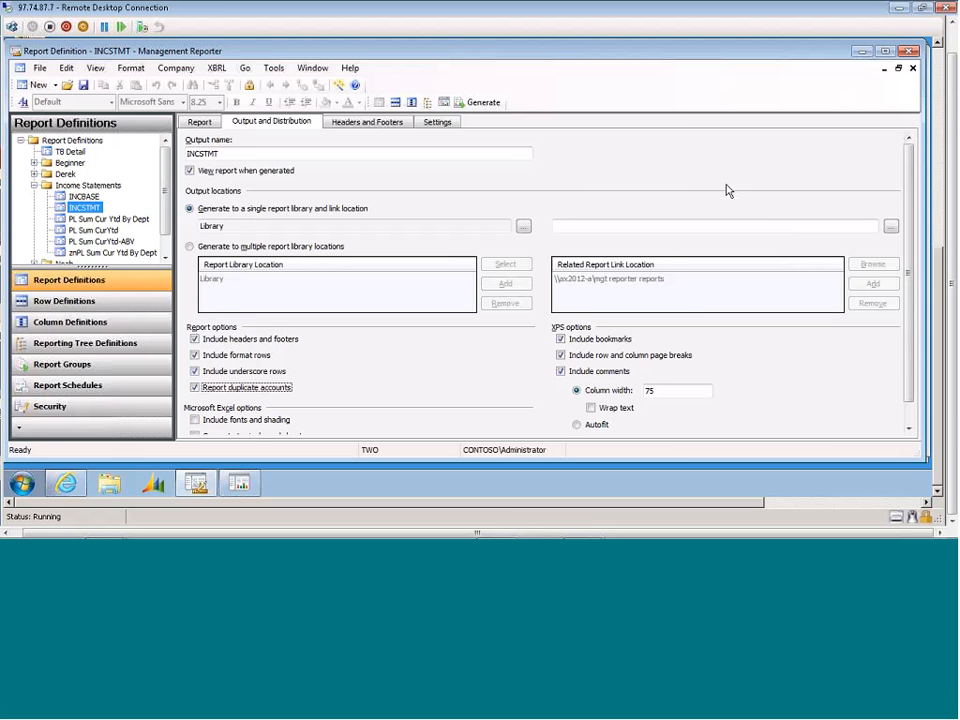
Step: Bring up the INCSTMT report in the web viewer, and switch to the PowerPoint slide show
{"action": "left_click", "coordinate": [60, 485]}
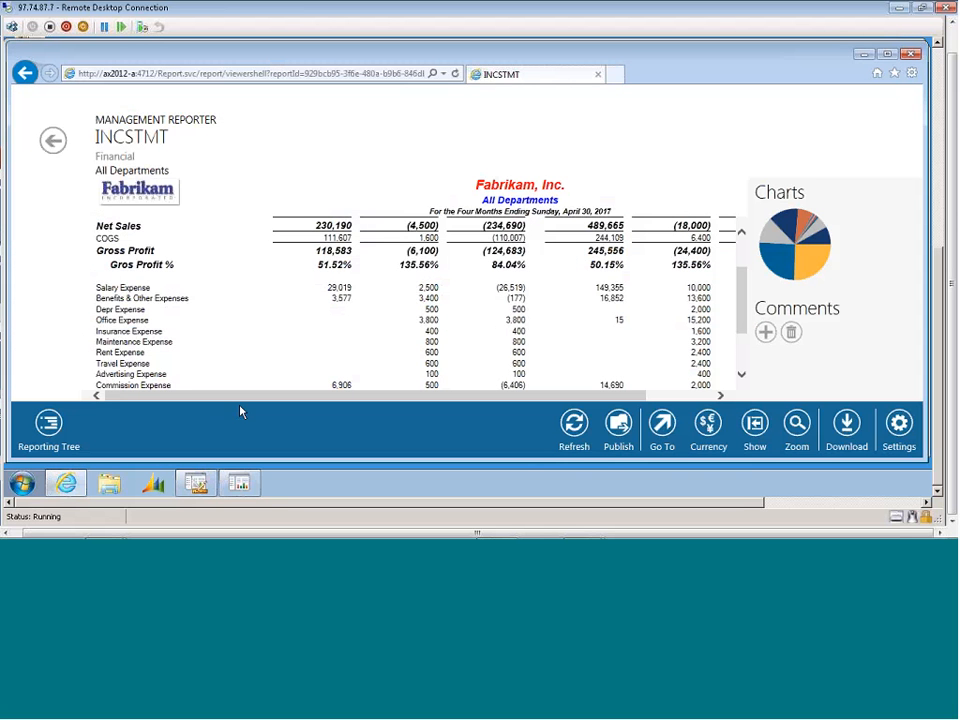
{"action": "key", "text": "alt+Tab"}
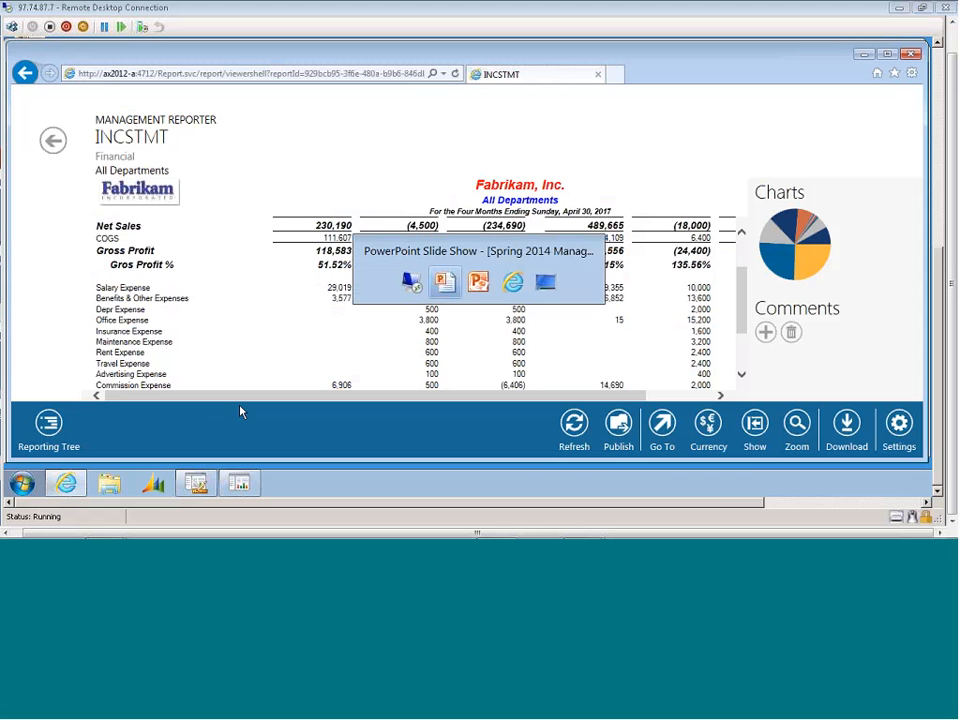